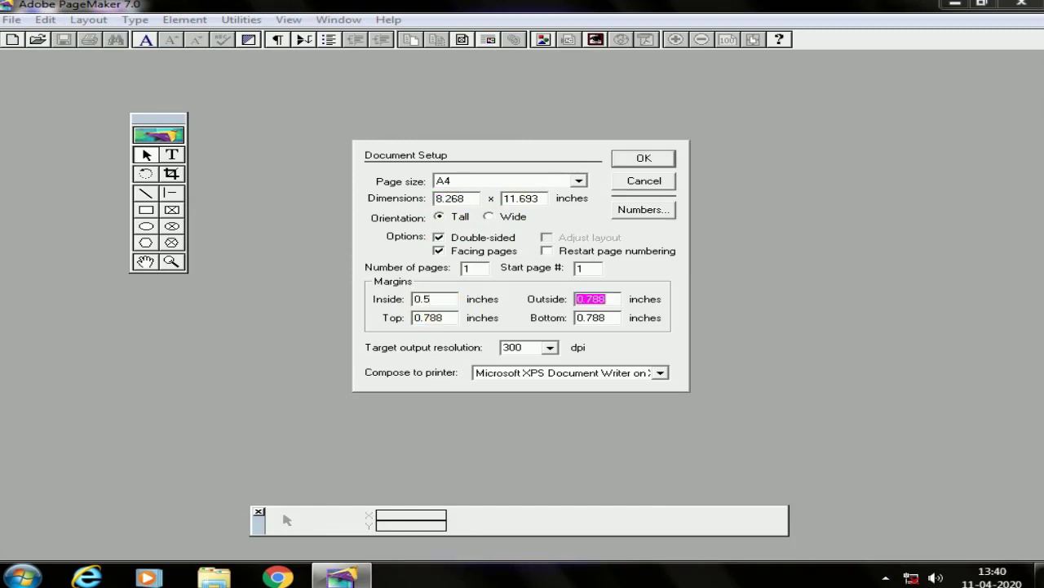
# - Set the outside and top margins to 0.5 inches and create the A4 document
pyautogui.write('0')
pyautogui.press('Tab')
pyautogui.write('0.5')
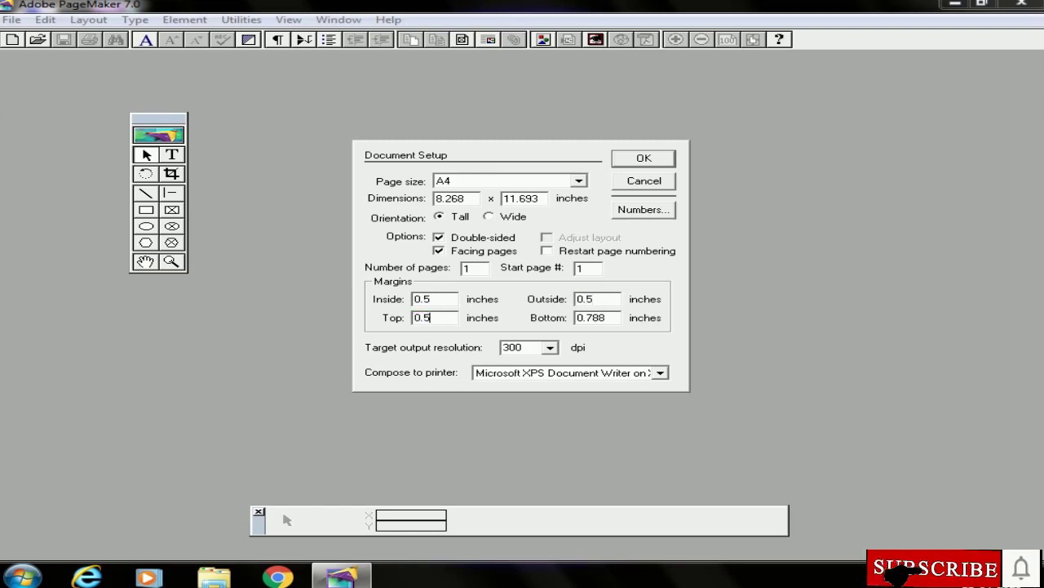
pyautogui.click(657, 166)
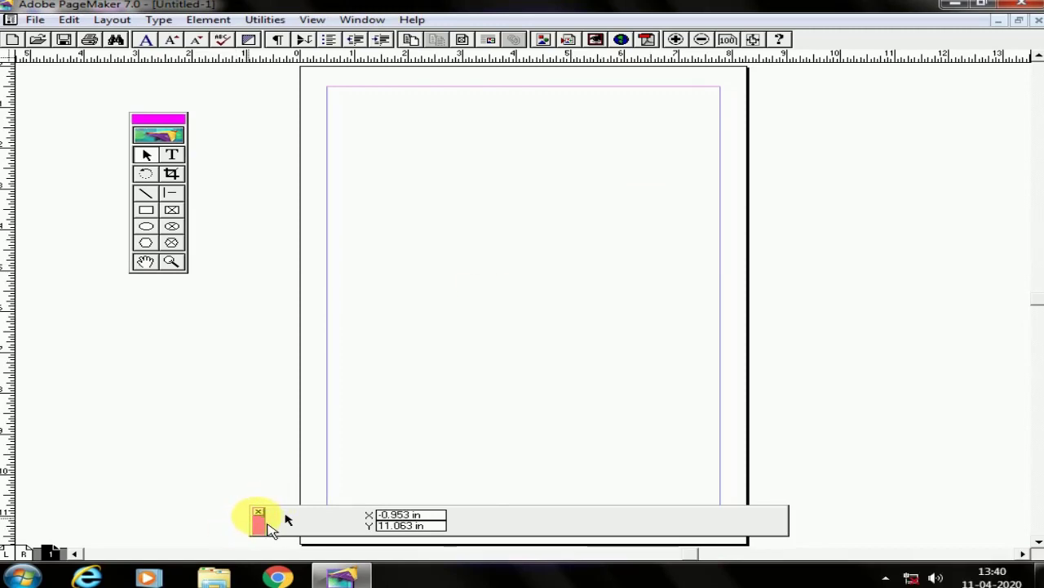
pyautogui.moveTo(271, 527); pyautogui.dragTo(278, 531)
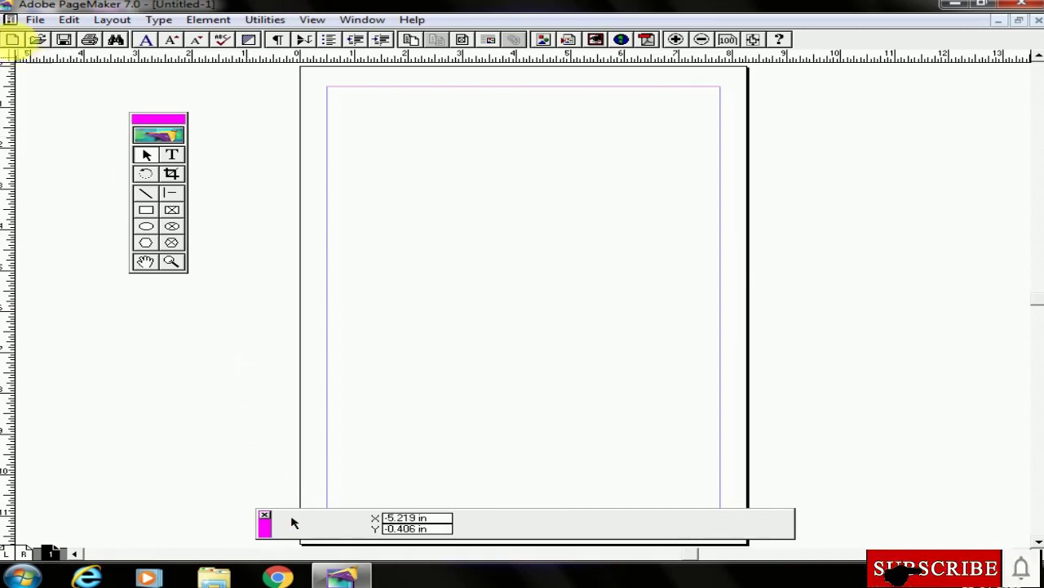
# - Check the page dimensions and measurement units in Document Setup and leave it without changes
pyautogui.click(34, 18)
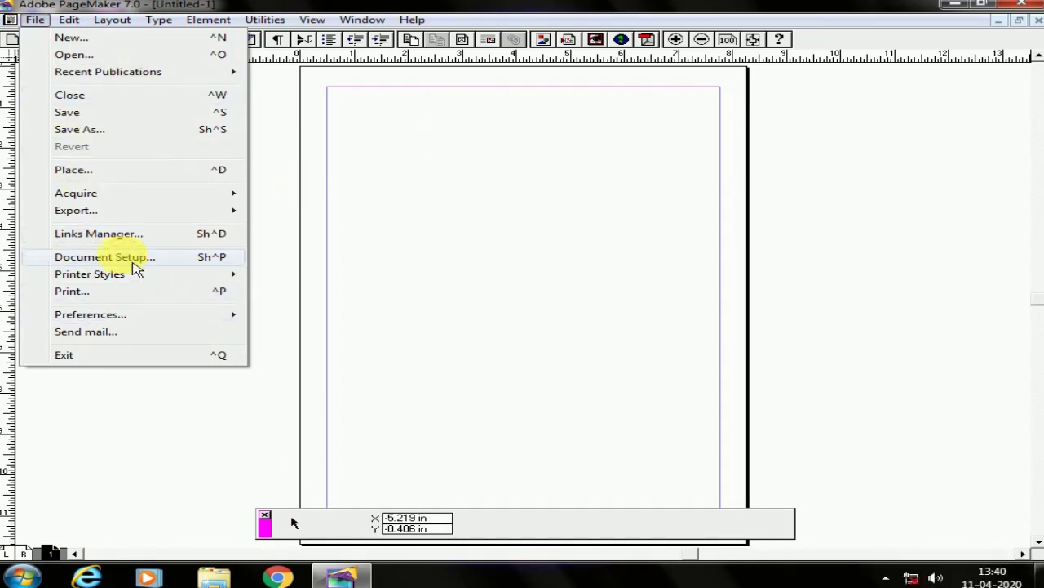
pyautogui.click(133, 263)
pyautogui.click(646, 179)
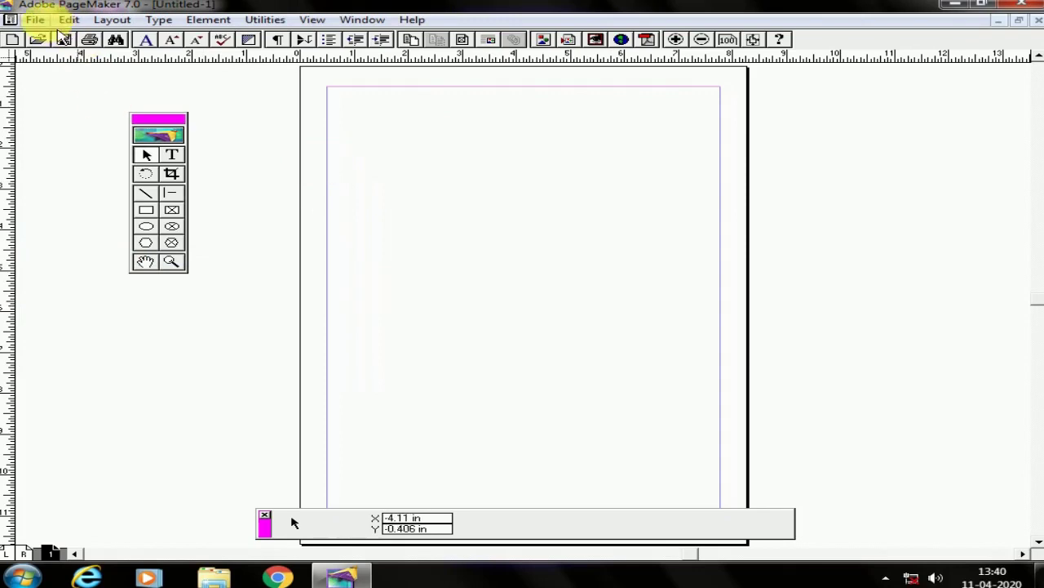
# - Set the measurement units to Millimeters in the general preferences
pyautogui.click(36, 19)
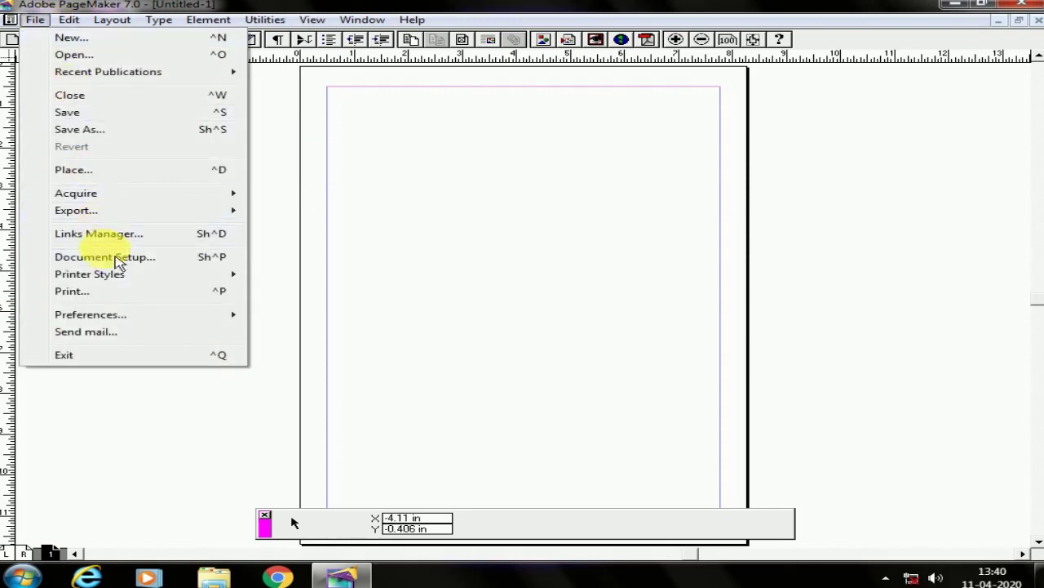
pyautogui.moveTo(129, 325)
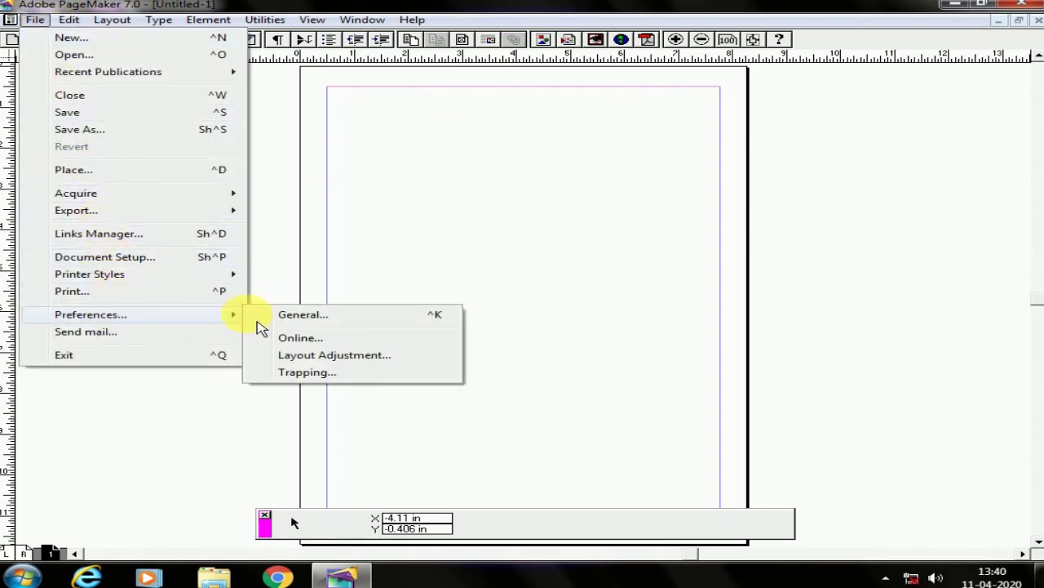
pyautogui.click(298, 315)
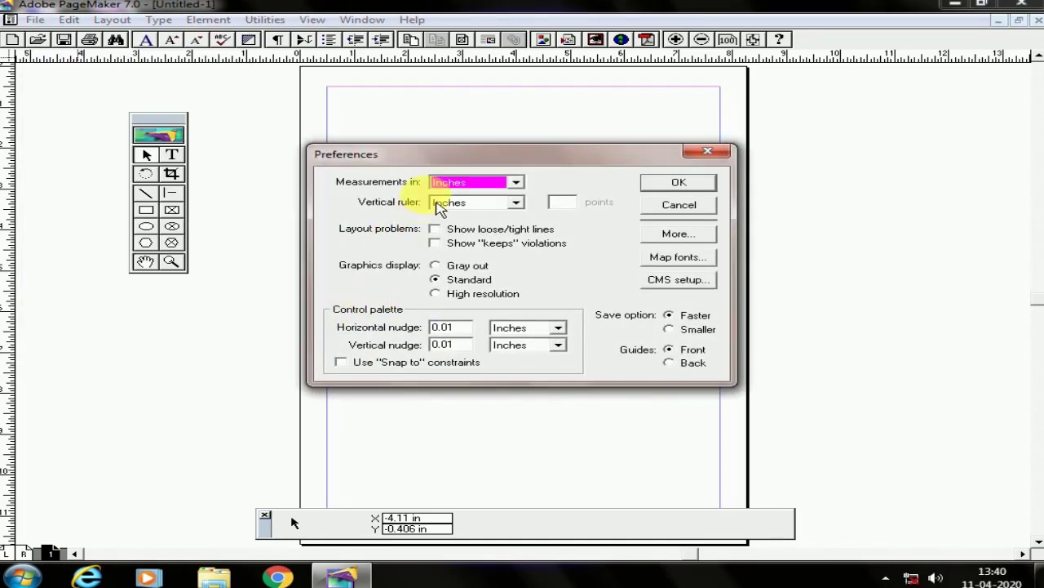
pyautogui.click(477, 184)
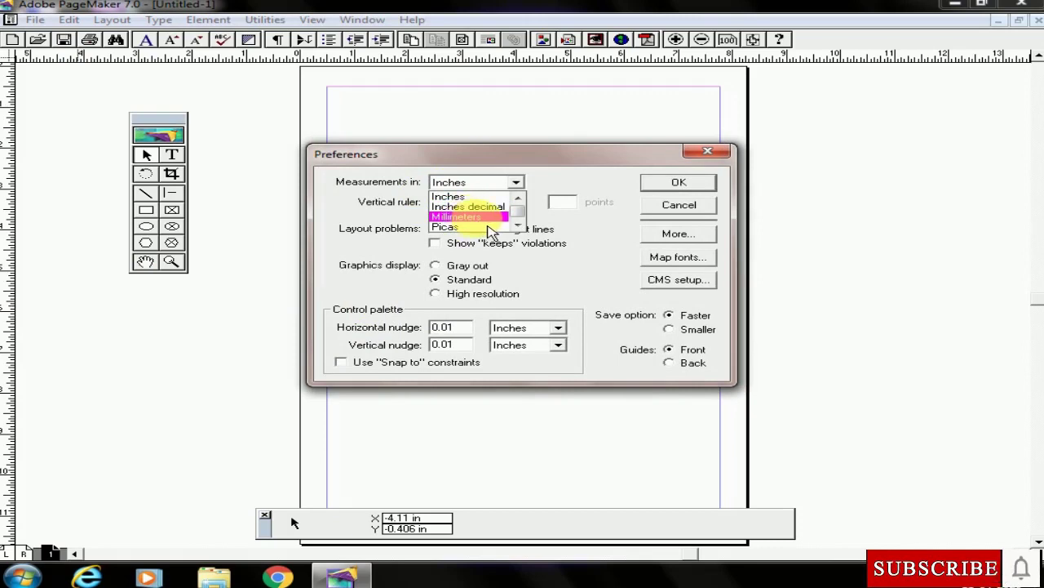
pyautogui.click(488, 216)
pyautogui.click(698, 181)
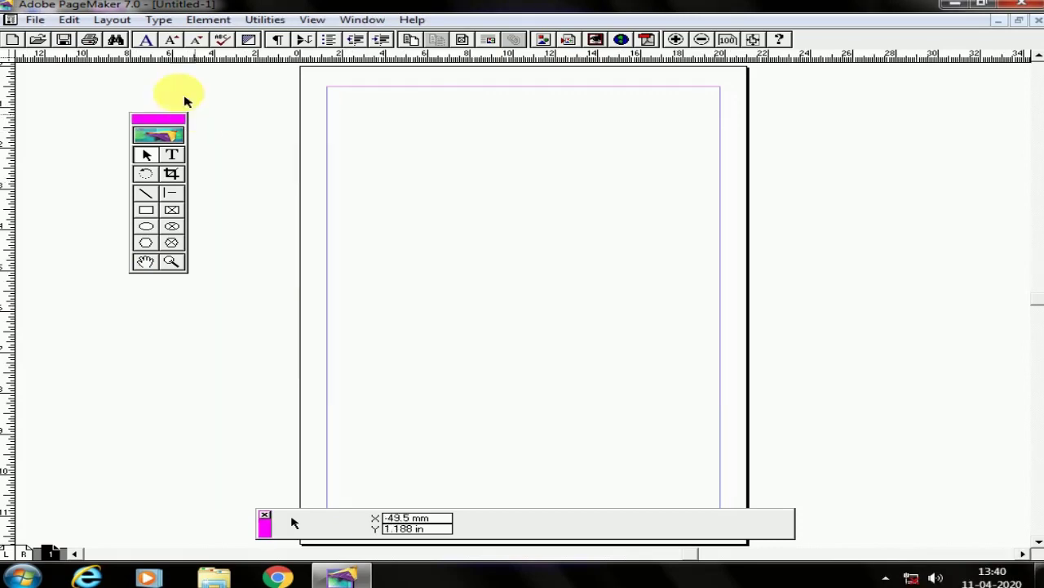
# - Review the A4 dimensions and margins in millimetres in Document Setup without changing anything
pyautogui.click(32, 19)
pyautogui.click(106, 256)
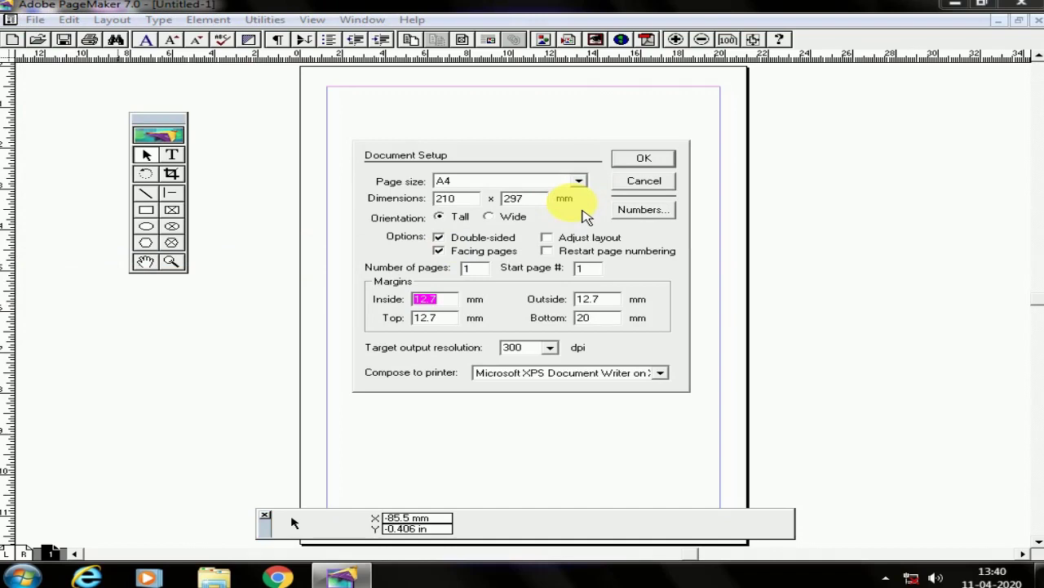
pyautogui.click(652, 178)
# - Set the measurement units to Inches in the general preferences
pyautogui.click(34, 19)
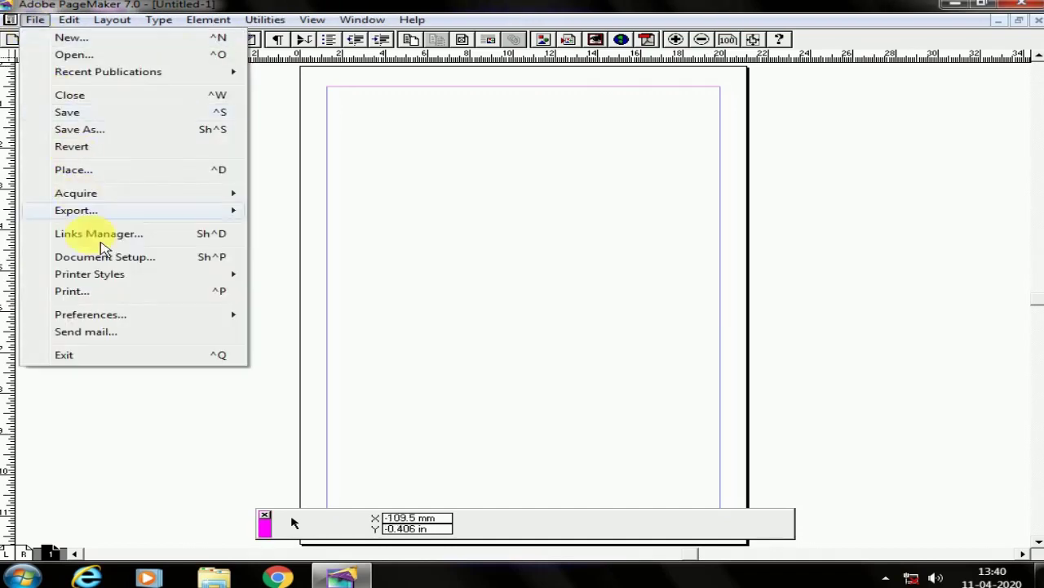
pyautogui.click(98, 314)
pyautogui.click(298, 318)
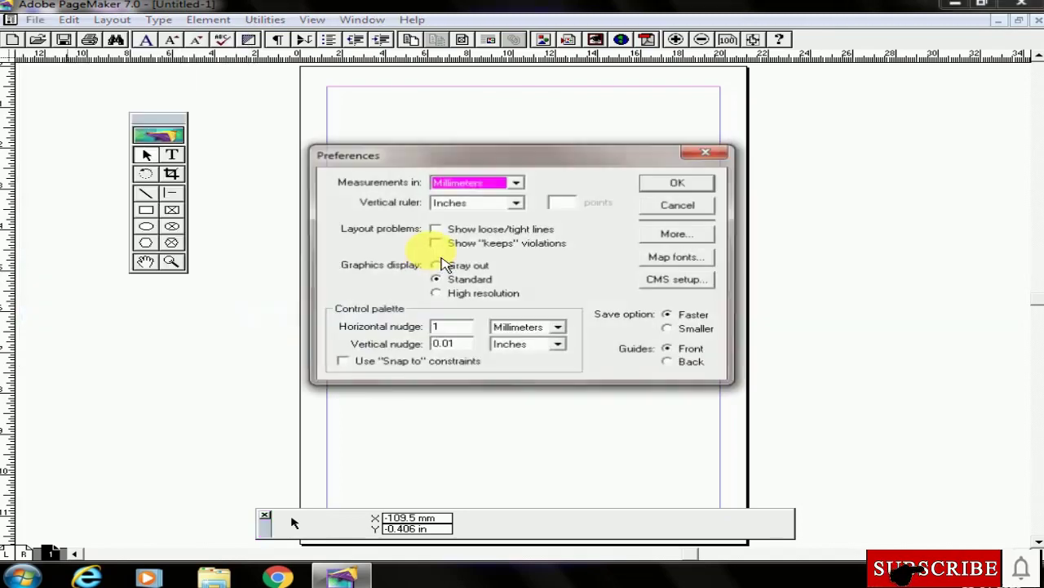
pyautogui.click(516, 182)
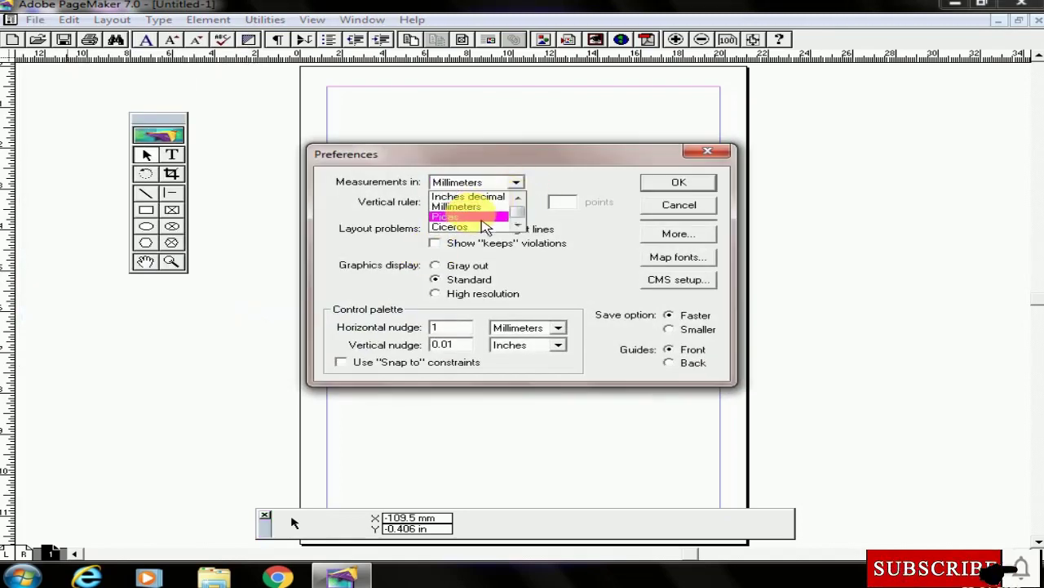
pyautogui.scroll(1, 525, 210)
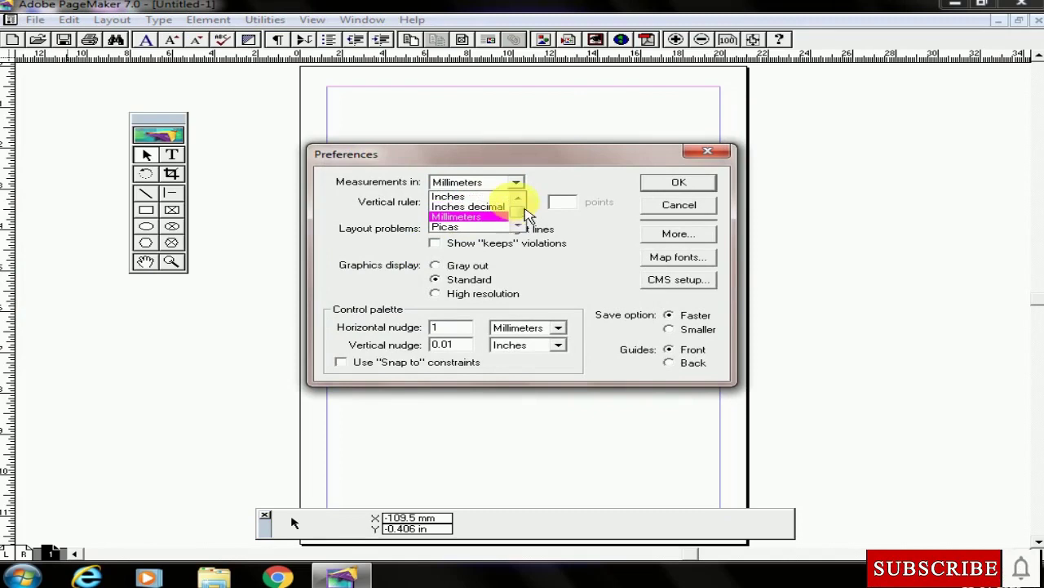
pyautogui.click(516, 216)
pyautogui.hotkey('alt', 'Down')
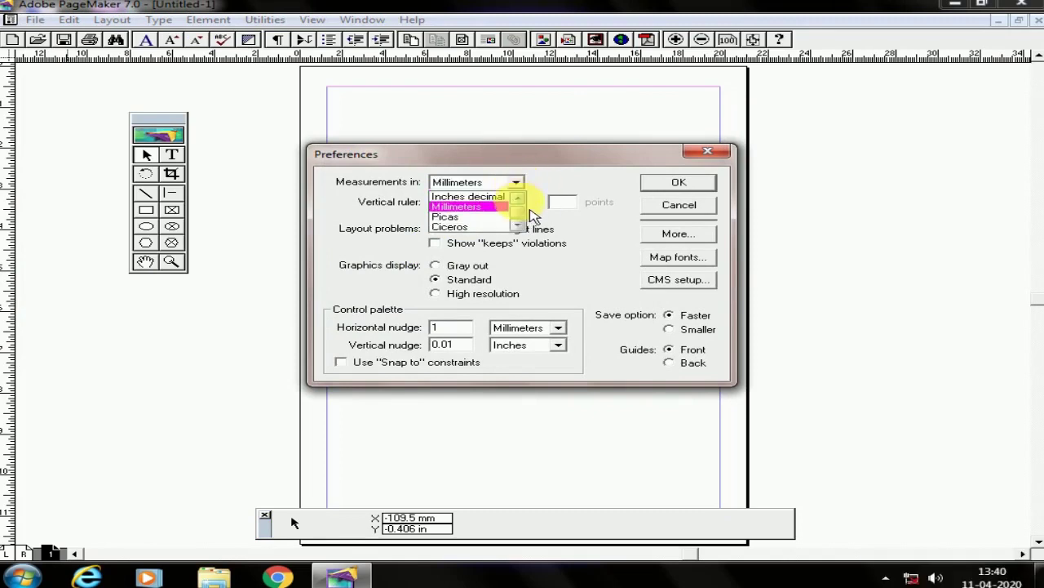
pyautogui.scroll(1, 525, 206)
pyautogui.click(488, 200)
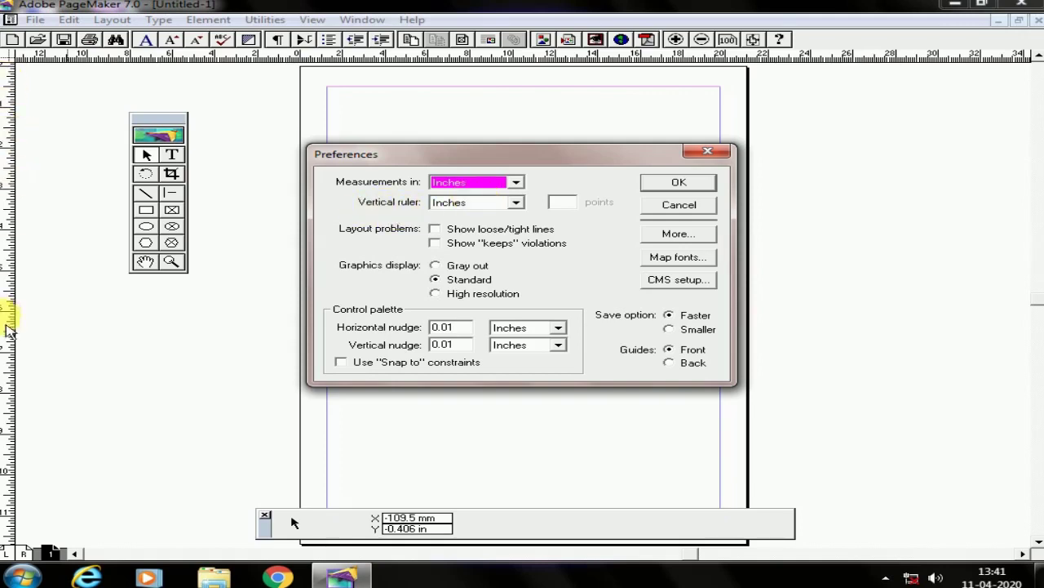
# - Set the vertical ruler units to Millimeters and apply the preferences
pyautogui.click(521, 204)
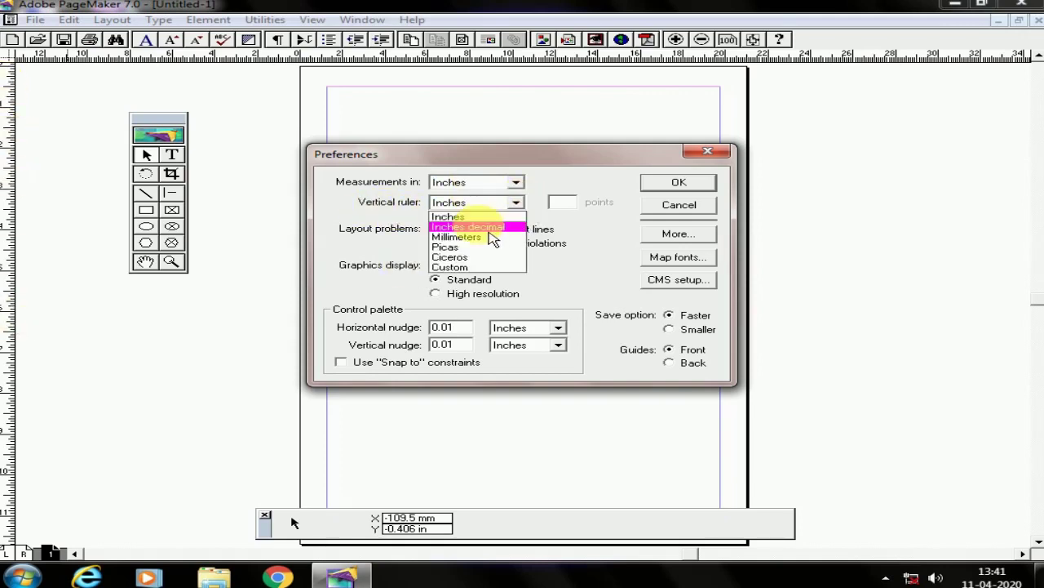
pyautogui.click(488, 236)
pyautogui.click(678, 182)
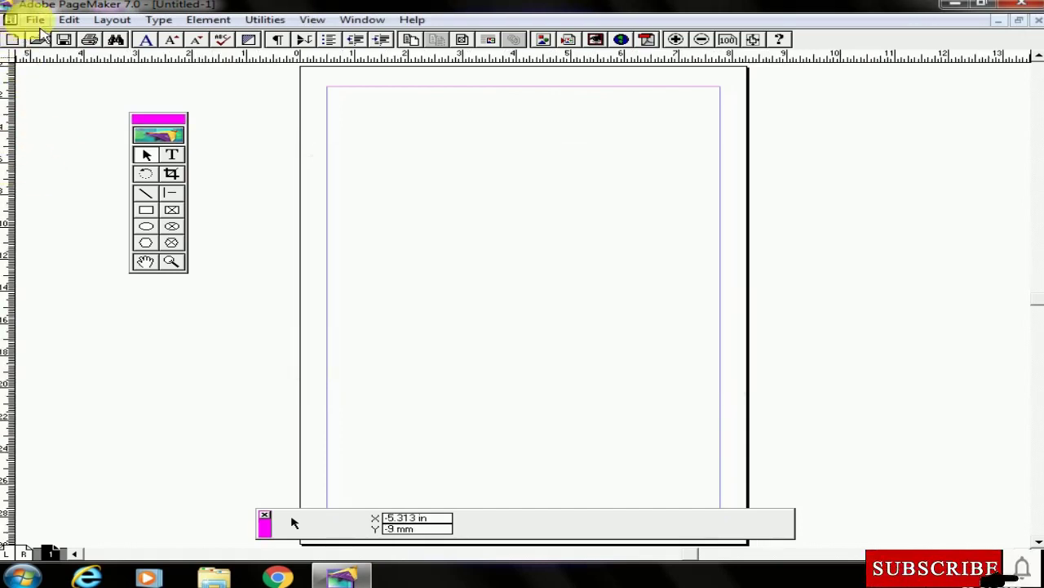
# - Set the vertical ruler units to Inches in the general preferences and apply the change
pyautogui.click(35, 19)
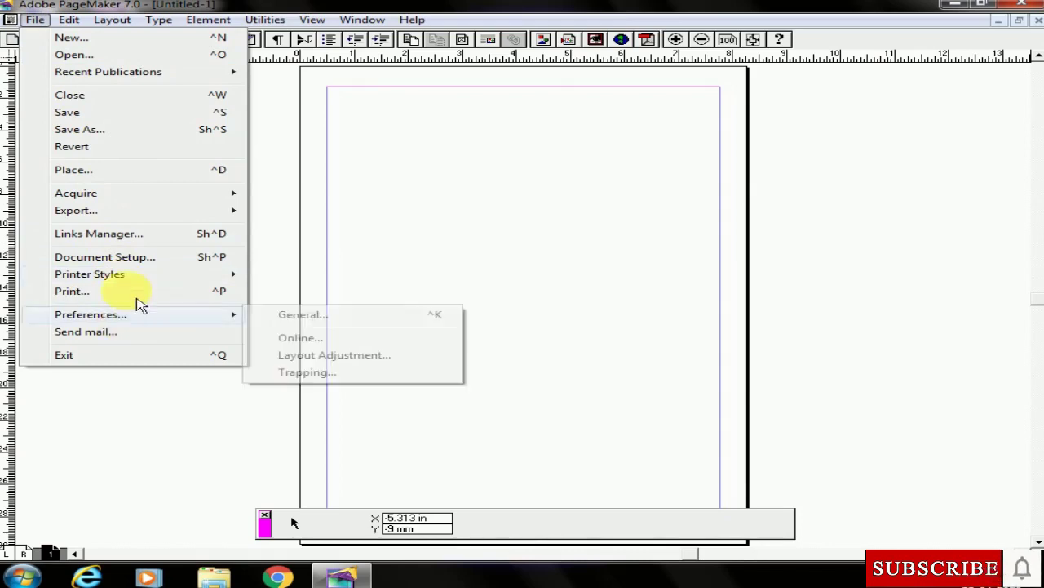
pyautogui.moveTo(172, 315)
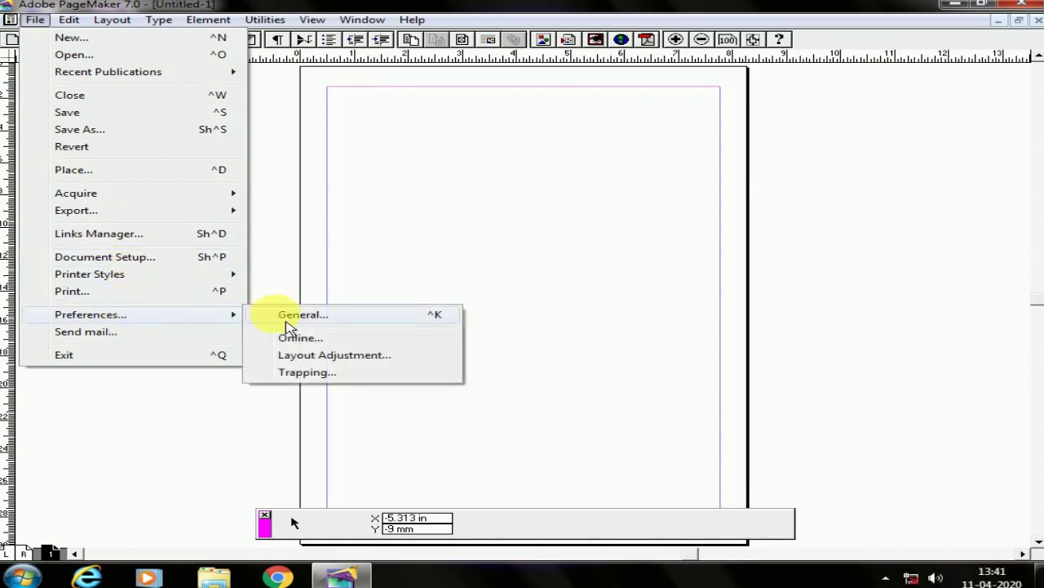
pyautogui.click(274, 314)
pyautogui.click(516, 202)
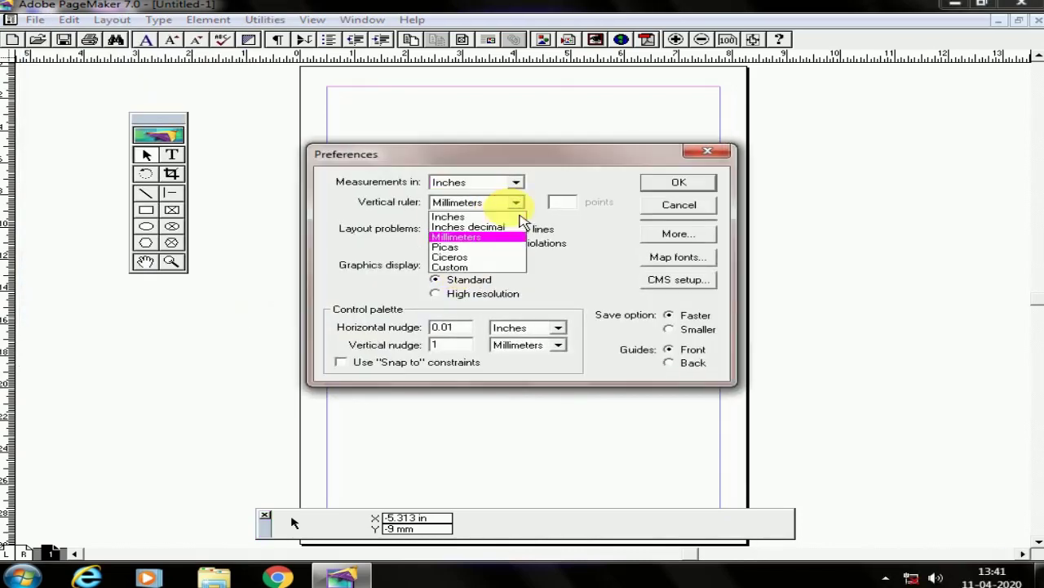
pyautogui.click(489, 215)
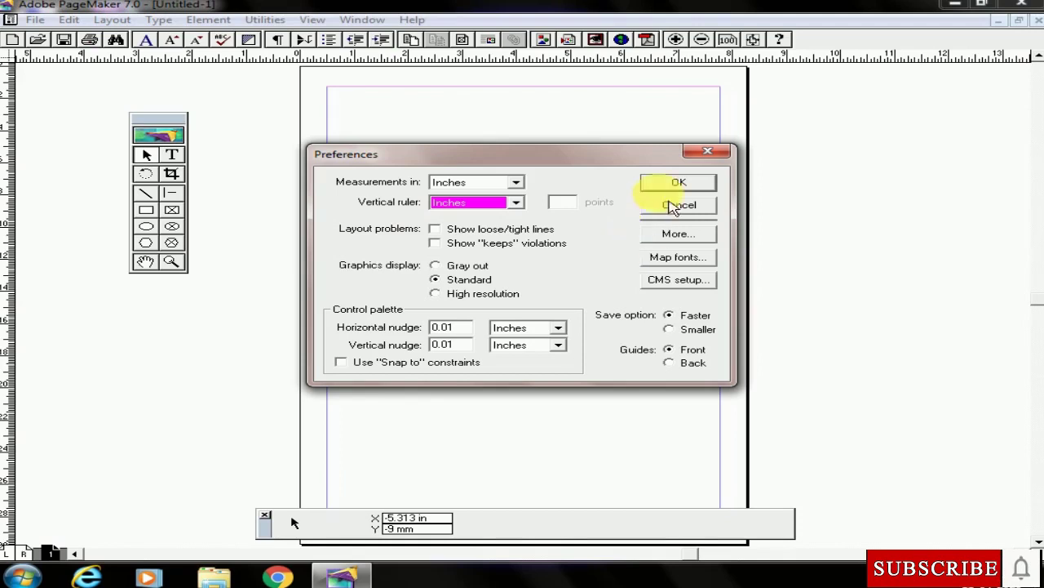
pyautogui.click(678, 182)
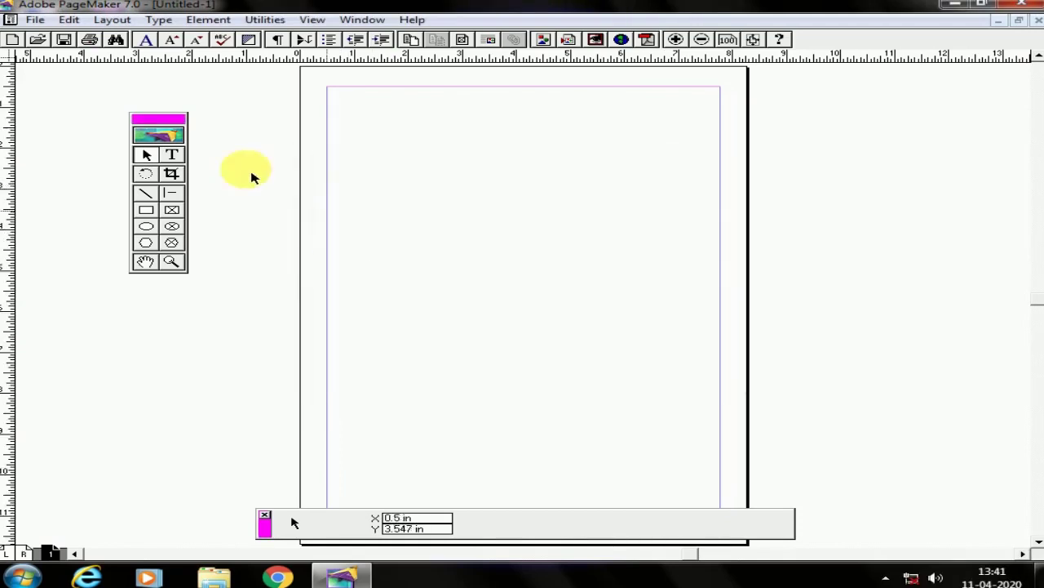
# - Place a text insertion point at the upper-left corner of the page margins with the Text tool
pyautogui.click(173, 157)
pyautogui.click(343, 111)
pyautogui.click(329, 105)
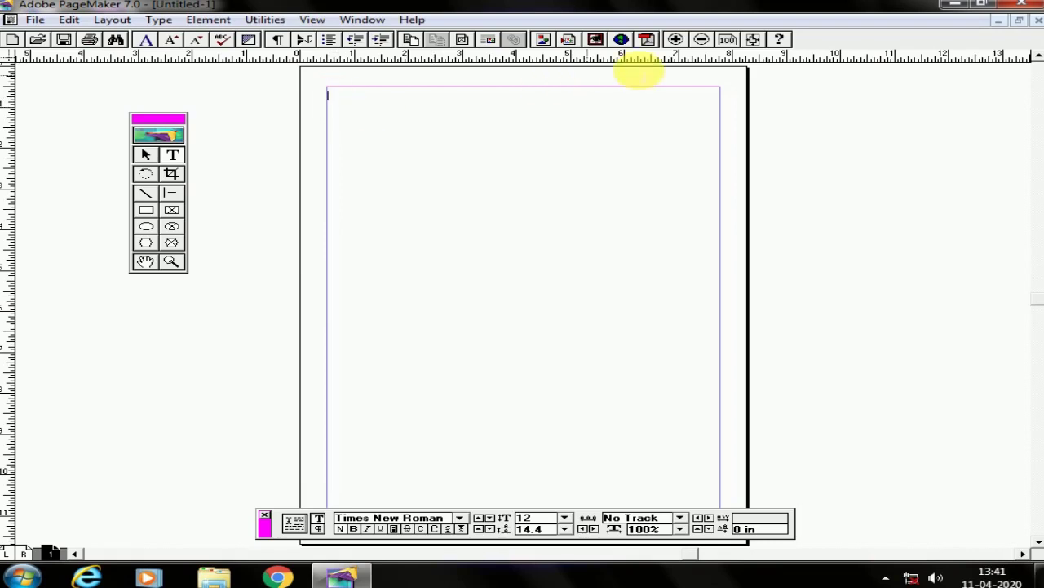
# - Examine the blank page and its margins at different magnifications, zooming in and out and panning across it
pyautogui.click(676, 40)
pyautogui.click(701, 40)
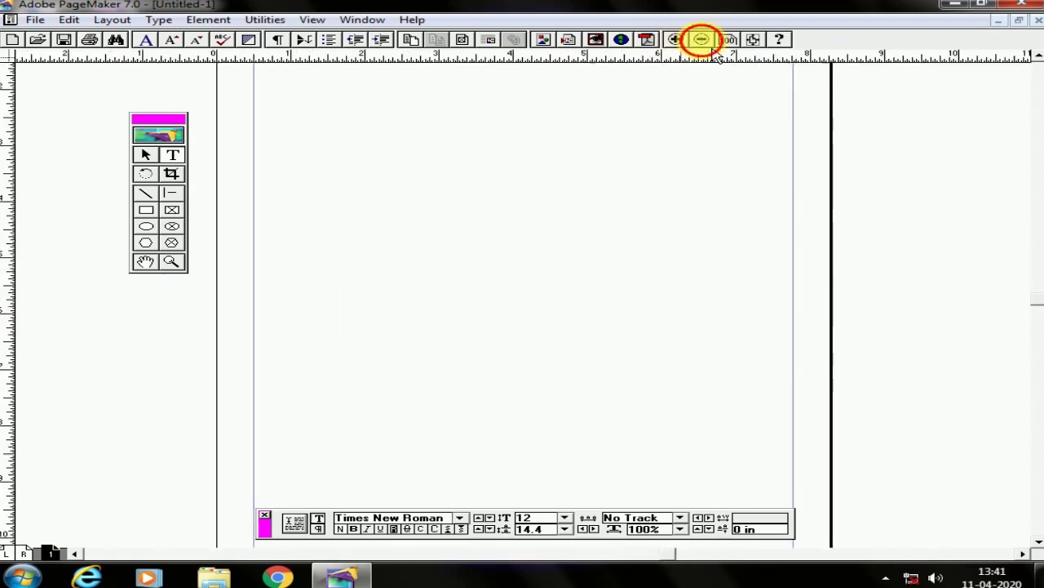
pyautogui.hotkey('shift', 'F7')
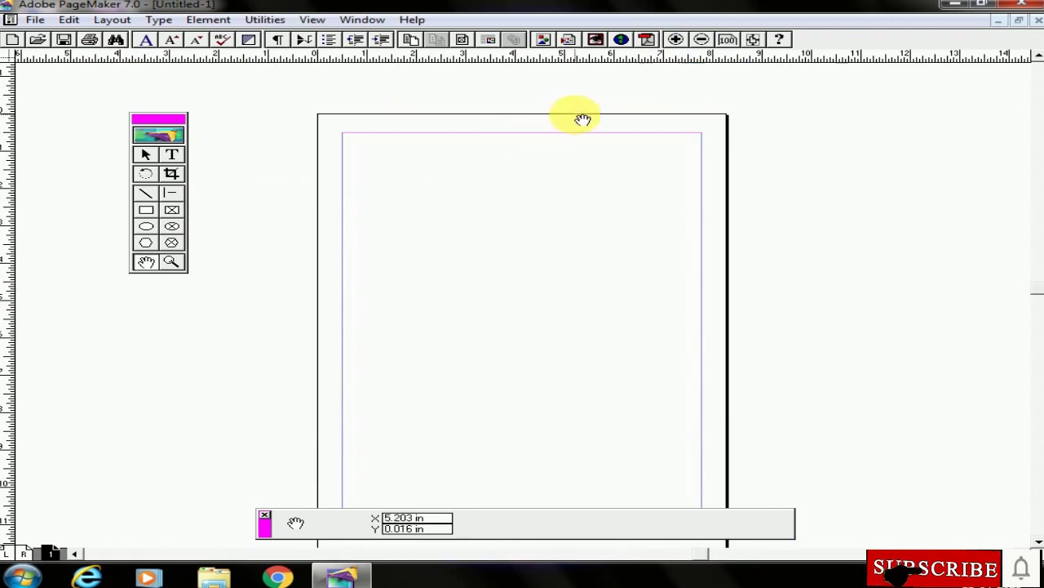
pyautogui.hotkey('ctrl', '=')
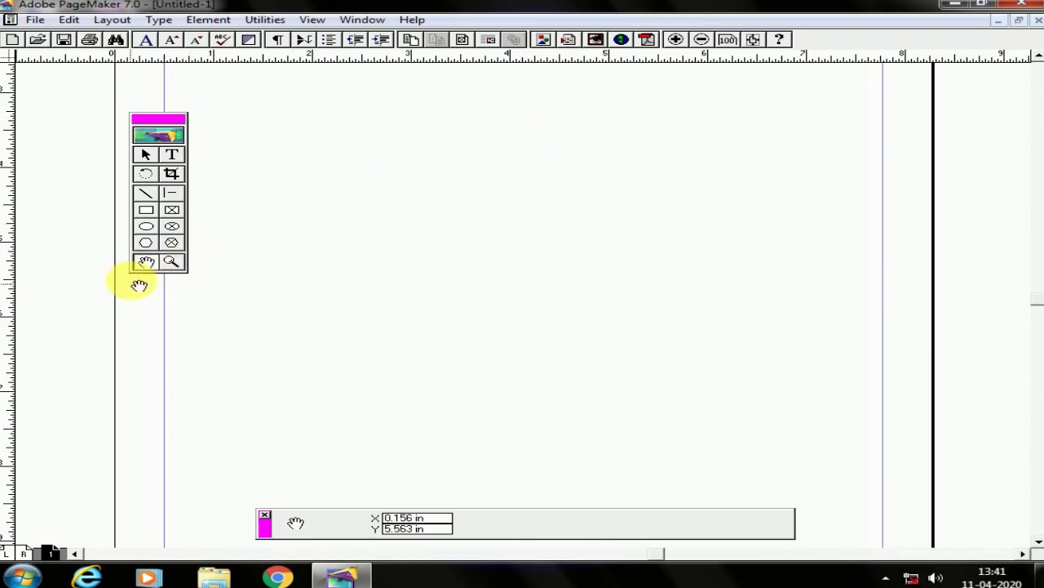
pyautogui.click(146, 154)
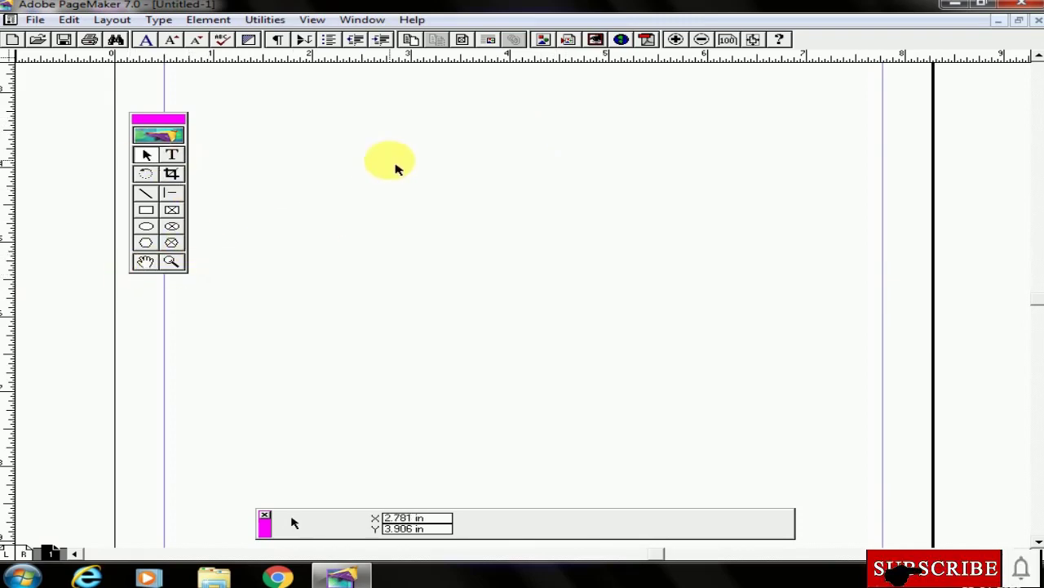
pyautogui.click(171, 155)
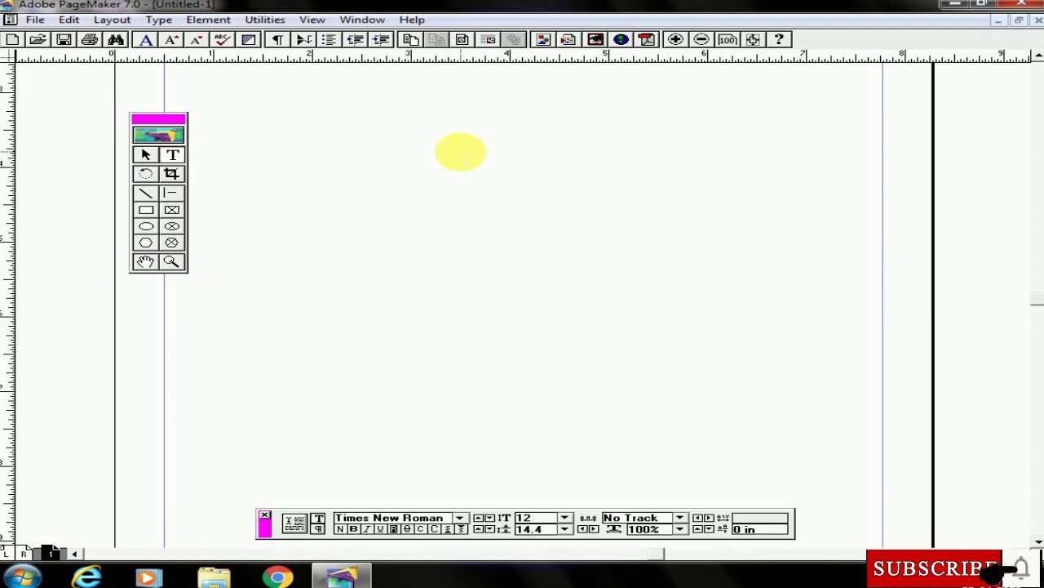
pyautogui.hscroll(-3, 508, 278)
pyautogui.scroll(3, 546, 310)
pyautogui.scroll(-3, 649, 294)
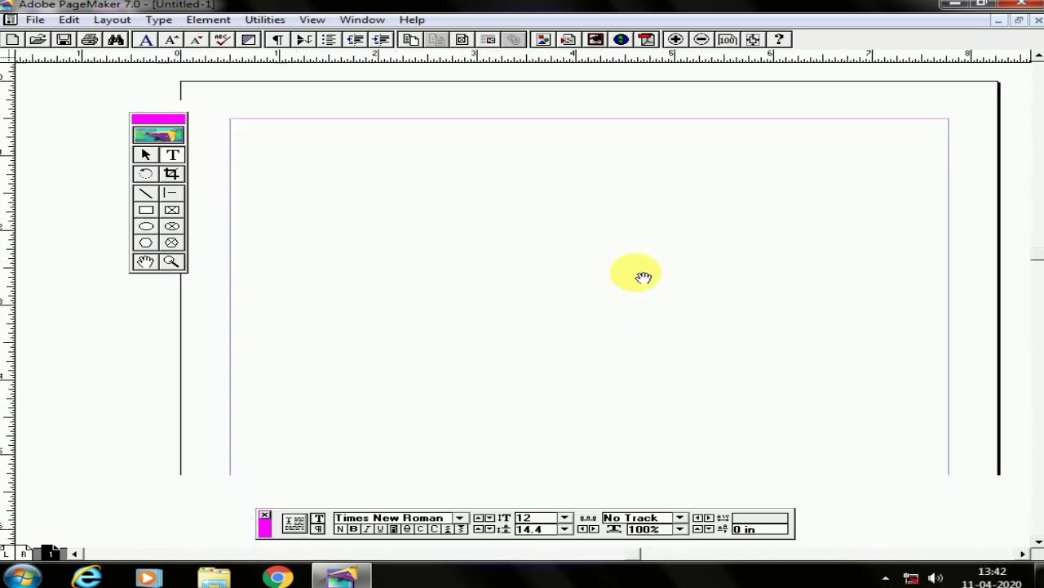
pyautogui.hscroll(-3, 669, 280)
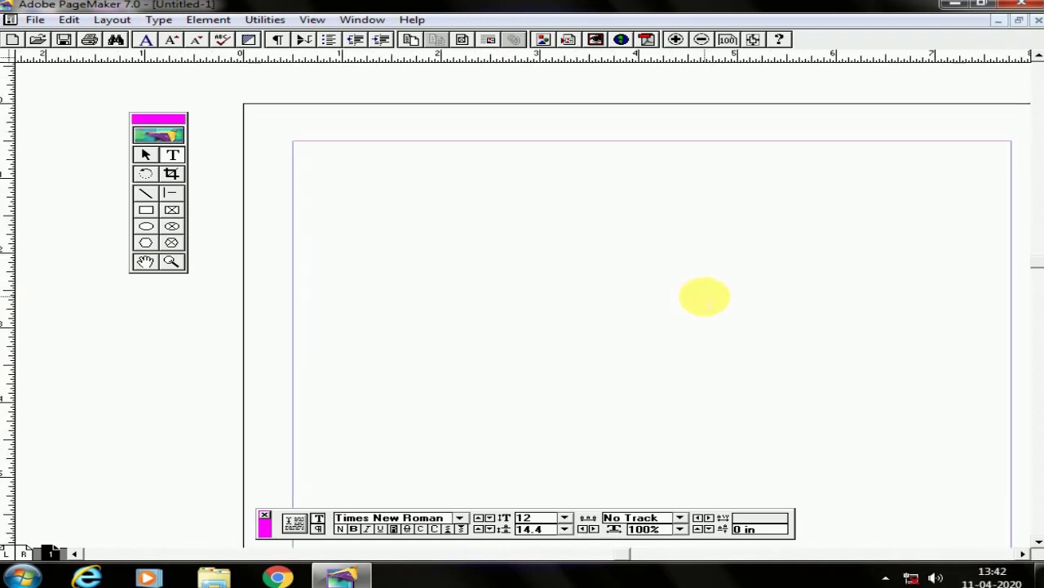
pyautogui.hscroll(2, 704, 297)
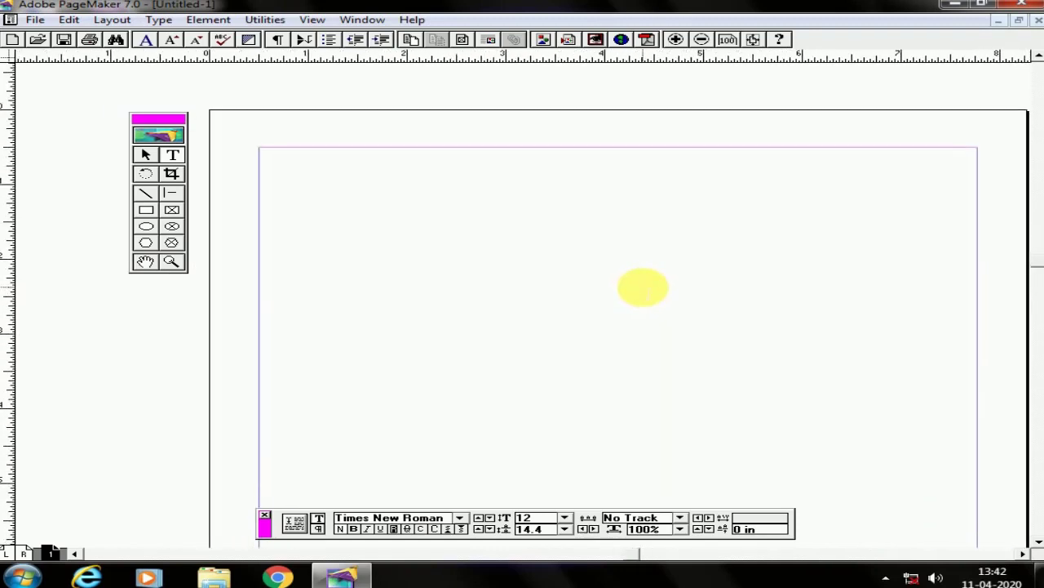
pyautogui.hotkey('ctrl', '-')
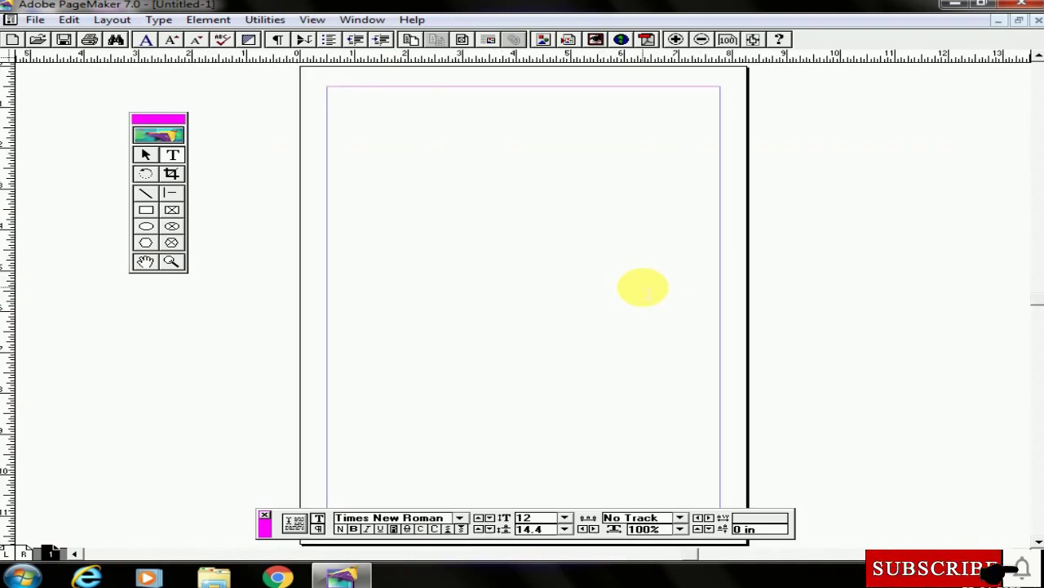
pyautogui.hotkey('ctrl', '+')
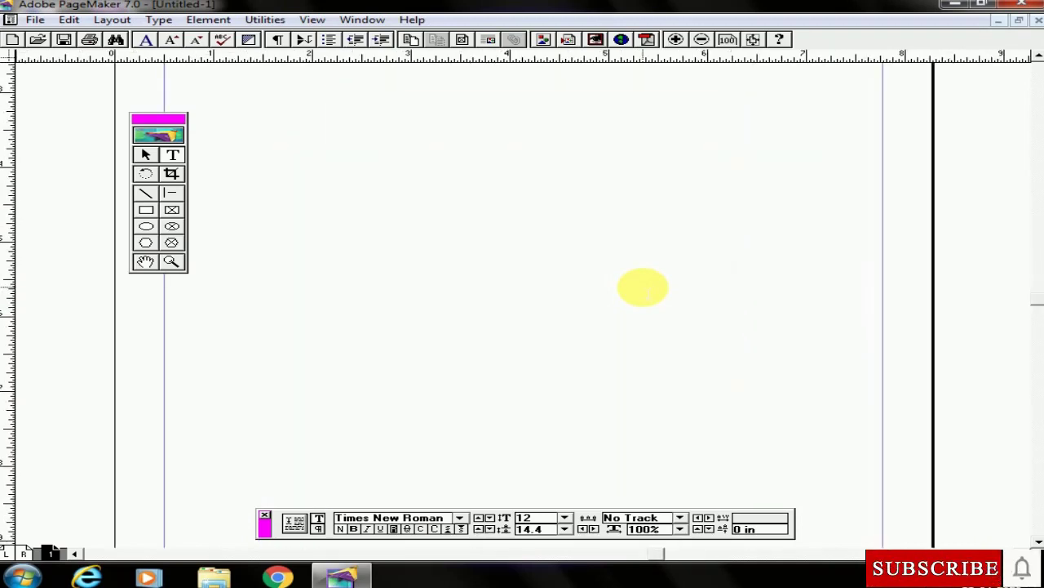
pyautogui.moveTo(529, 280); pyautogui.dragTo(707, 423)
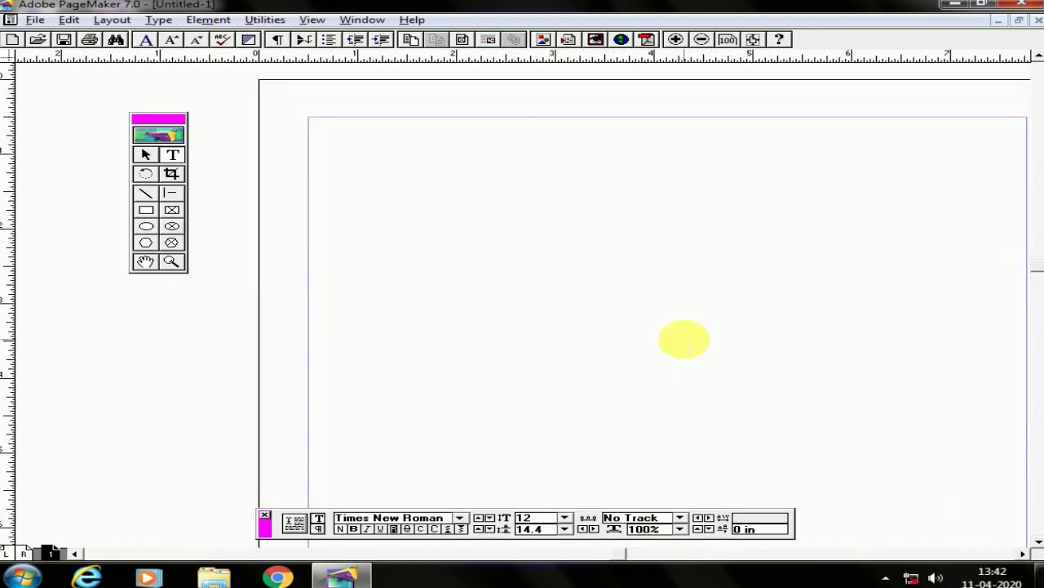
pyautogui.moveTo(856, 405); pyautogui.dragTo(771, 317)
pyautogui.moveTo(767, 357); pyautogui.dragTo(824, 311)
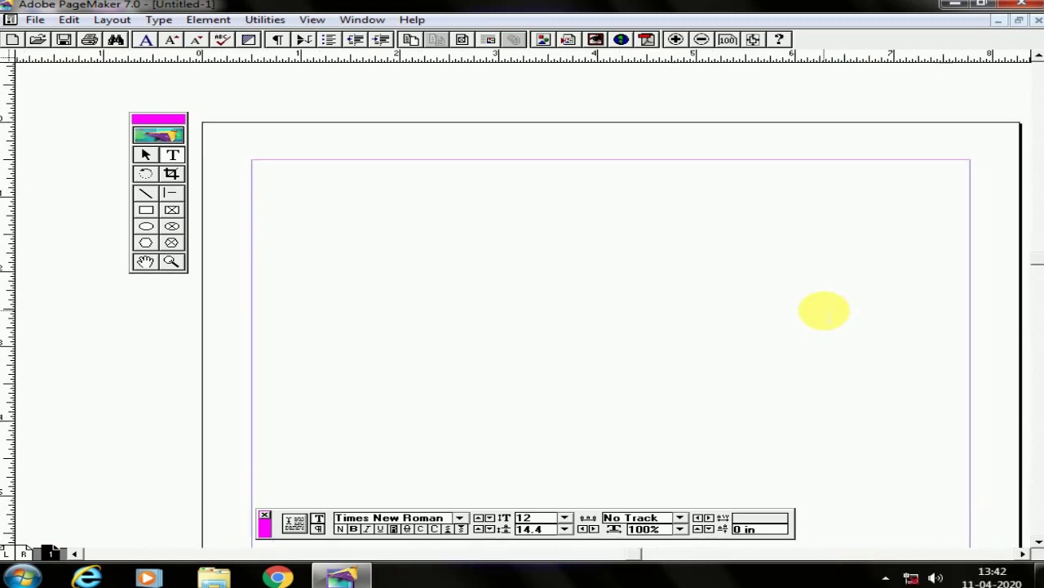
# - Place a text insertion point at the upper-left margin corner at actual size and move the toolbox clear of the page
pyautogui.hotkey('ctrl', '0')
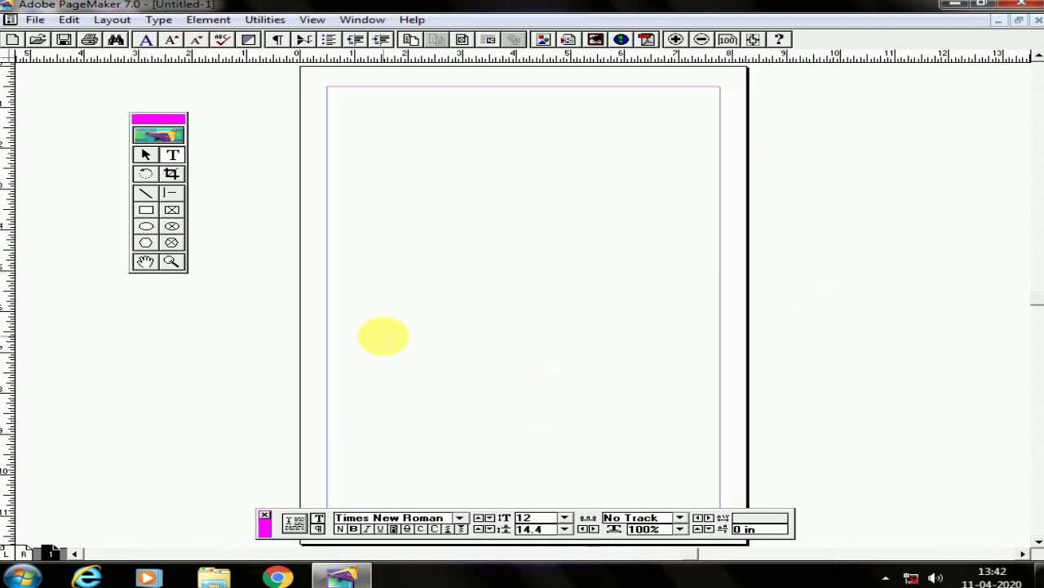
pyautogui.click(338, 100)
pyautogui.hotkey('ctrl', '1')
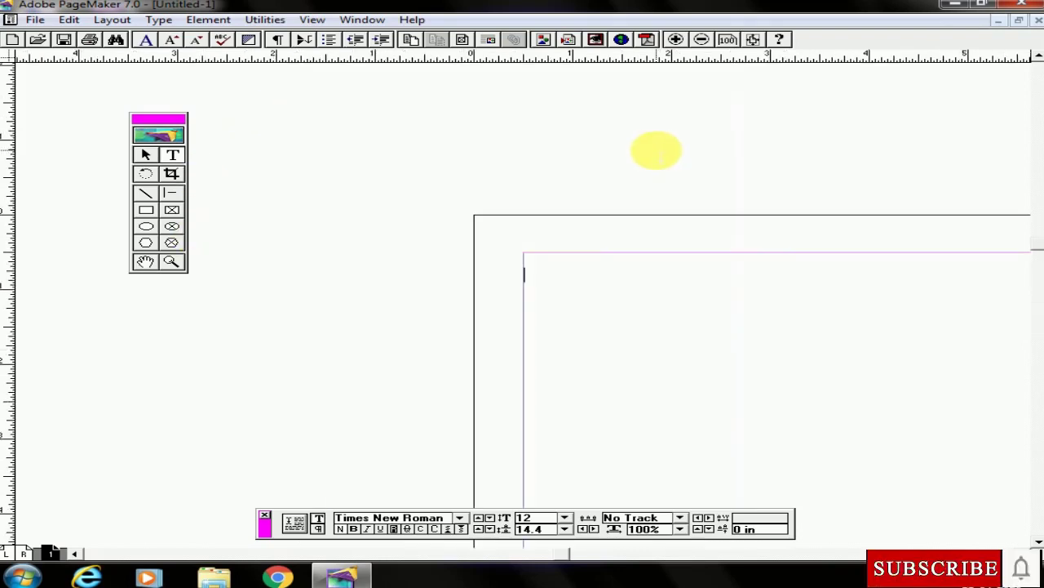
pyautogui.moveTo(805, 356); pyautogui.dragTo(691, 373)
pyautogui.moveTo(155, 119); pyautogui.dragTo(105, 101)
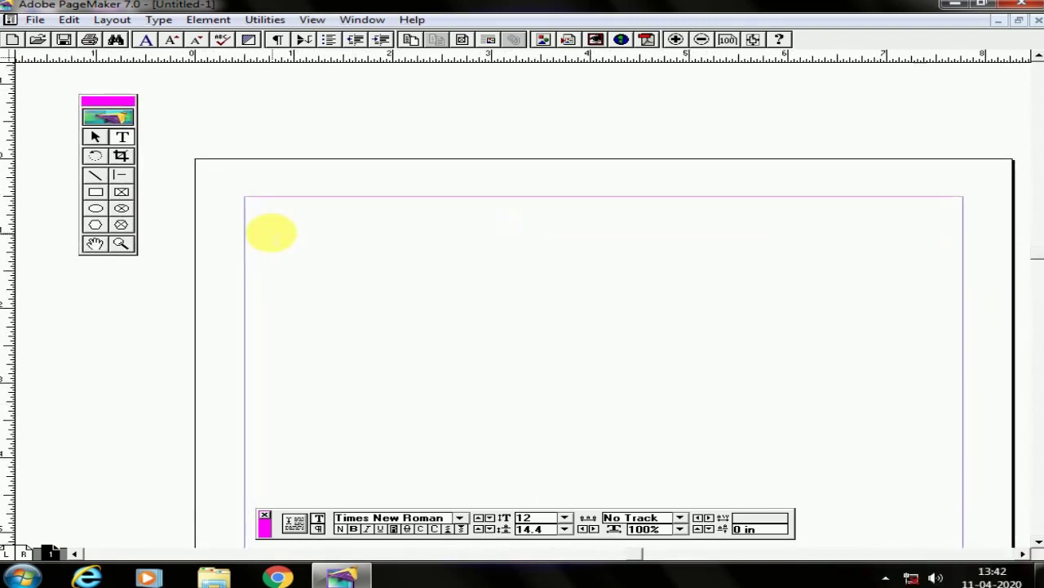
# - Enter the sentence "The quick brown fox jumps over the lazy dog." twice on the first line of the page
pyautogui.write('The')
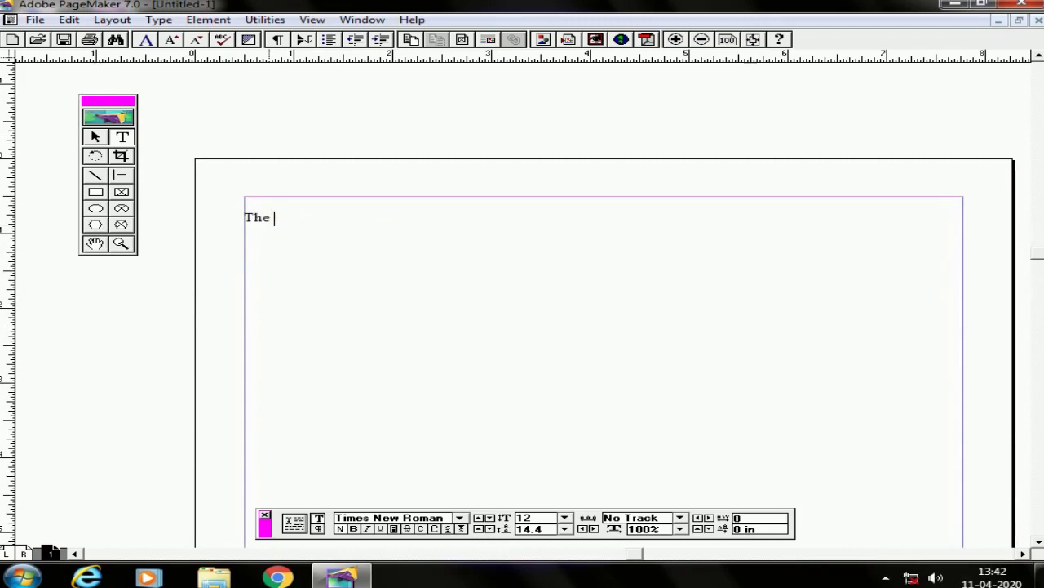
pyautogui.write(' quick brown fox ju')
pyautogui.write('mps over the laz')
pyautogui.write('y dog')
pyautogui.write('. Te')
pyautogui.write('he quick b')
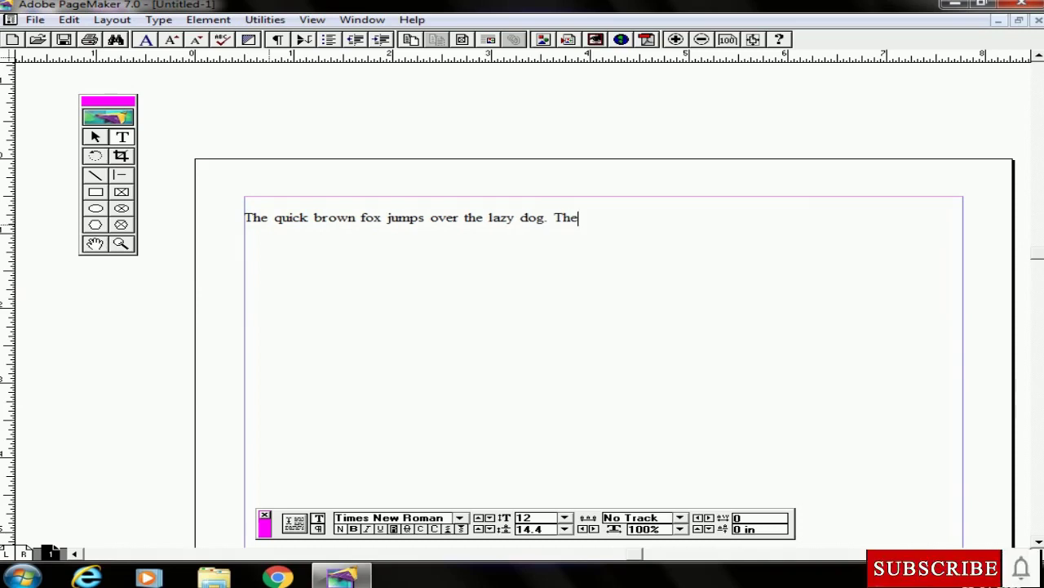
pyautogui.write('rown fox jumsp')
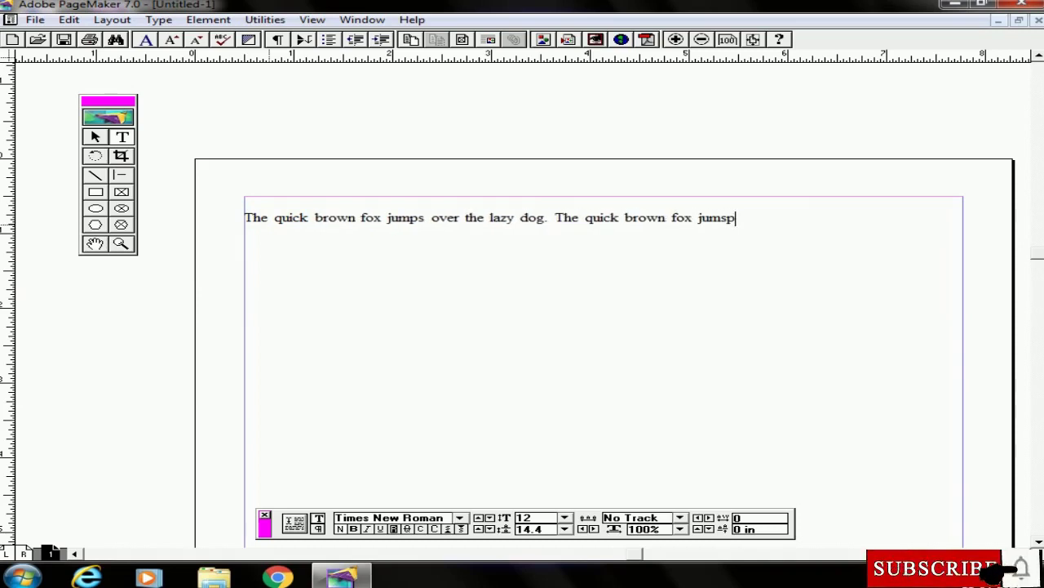
pyautogui.press('BackSpace')
pyautogui.press('BackSpace')
pyautogui.write('ps ')
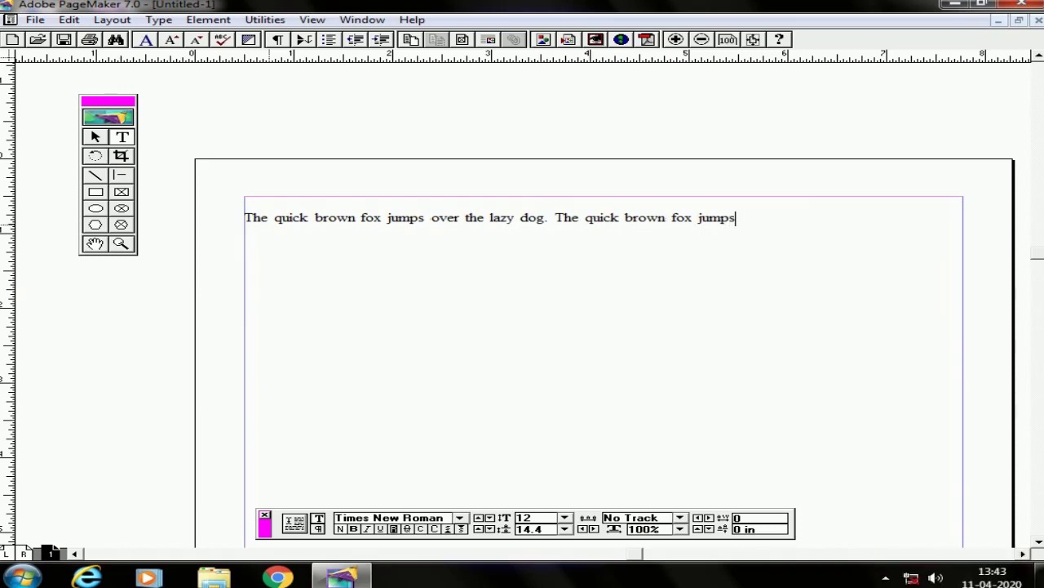
pyautogui.write('over the lazy')
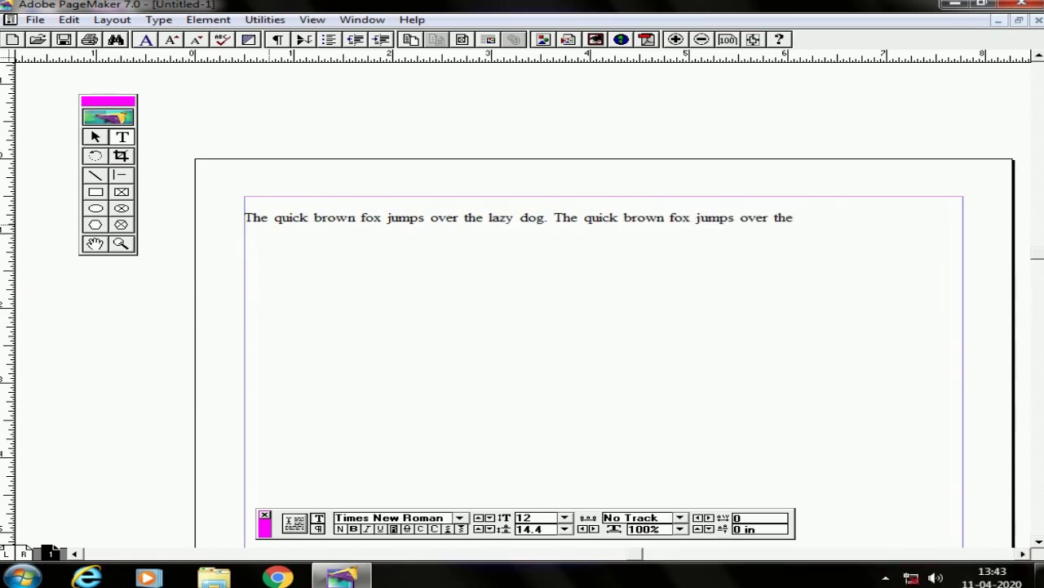
pyautogui.write(' dog.')
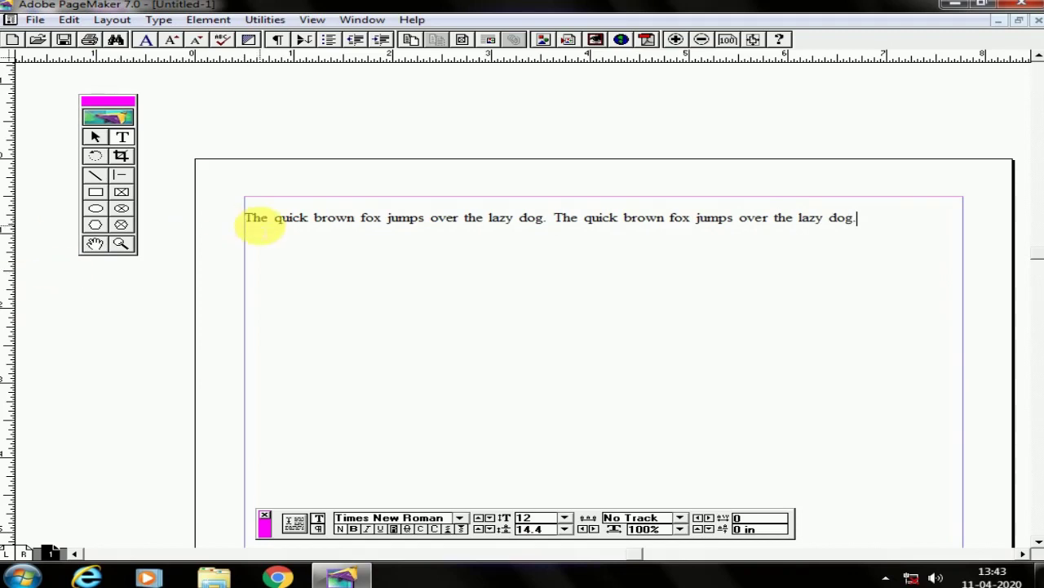
# - Try selecting the whole line of text, replace it with "a", and undo the replacement
pyautogui.moveTo(247, 219); pyautogui.dragTo(857, 219)
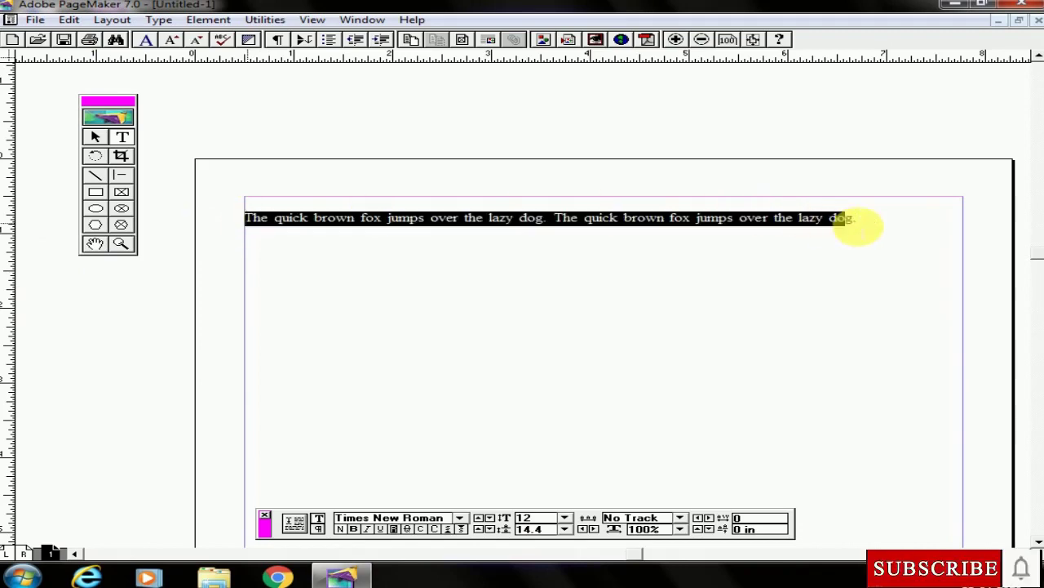
pyautogui.click(595, 231)
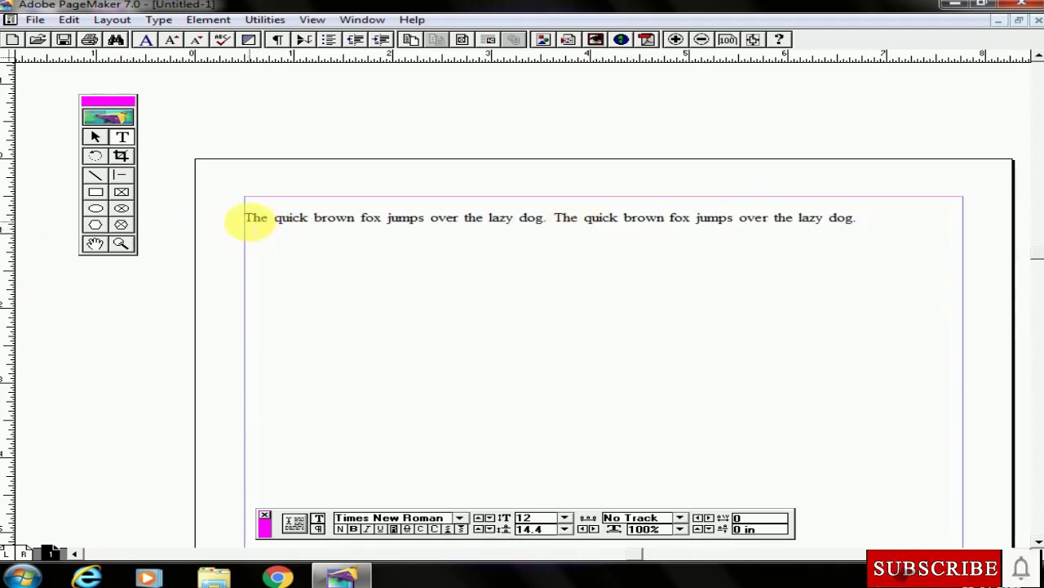
pyautogui.tripleClick(330, 216)
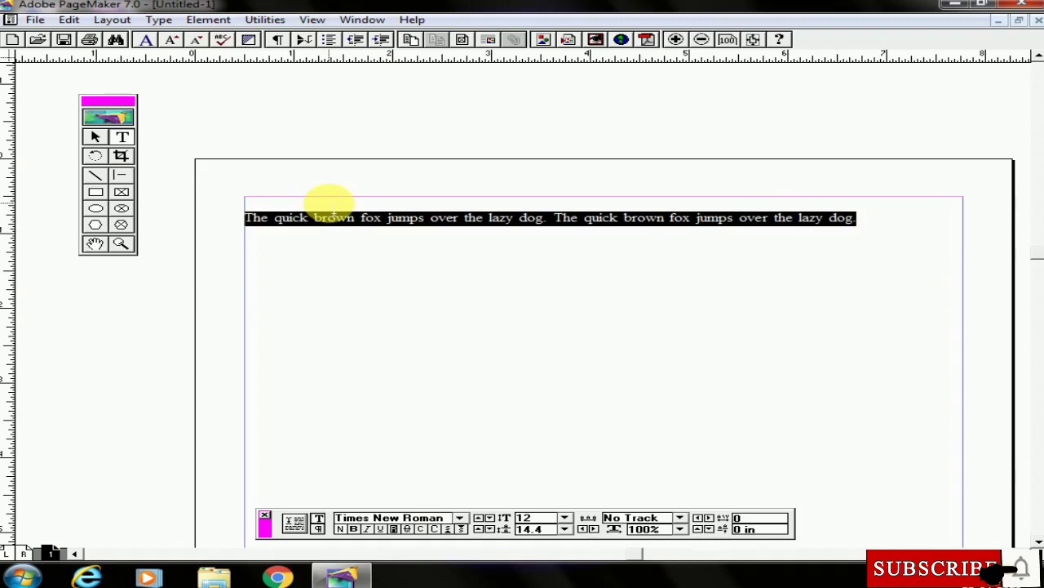
pyautogui.write('a')
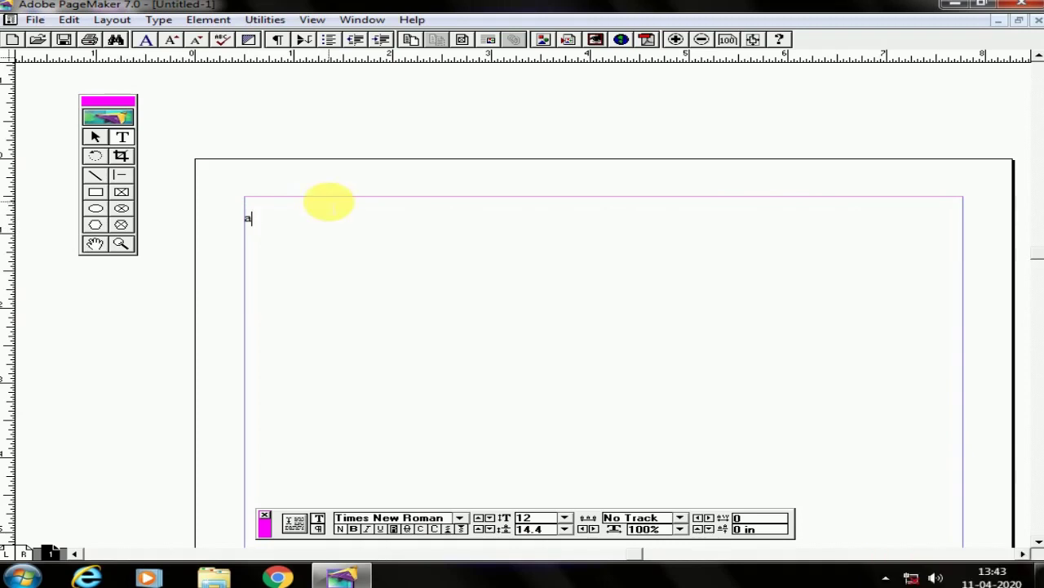
pyautogui.hotkey('ctrl', 'z')
pyautogui.click(334, 217)
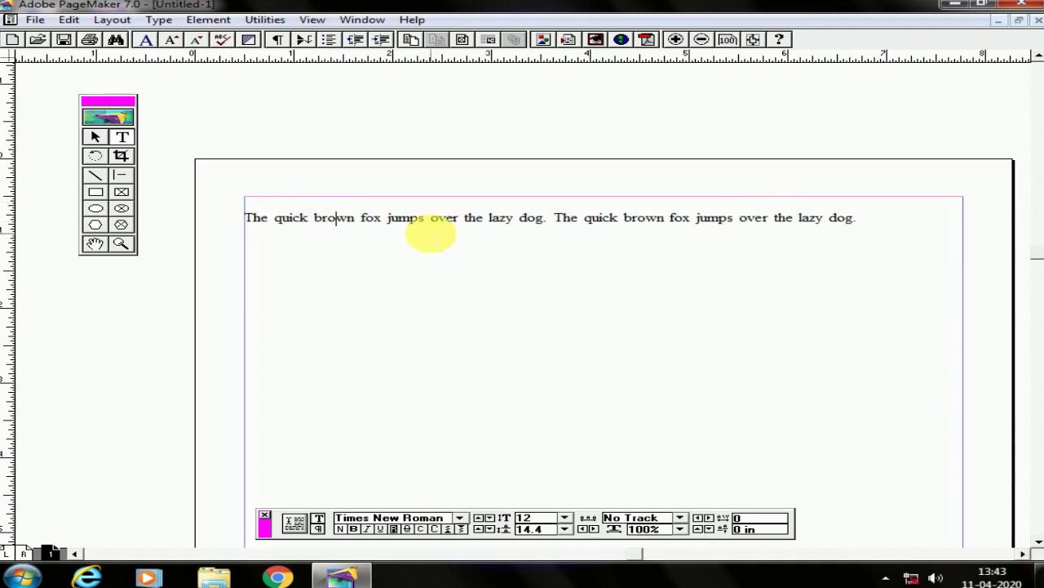
# - Select the entire line of text from its first word to its end
pyautogui.hotkey('ctrl', 'a')
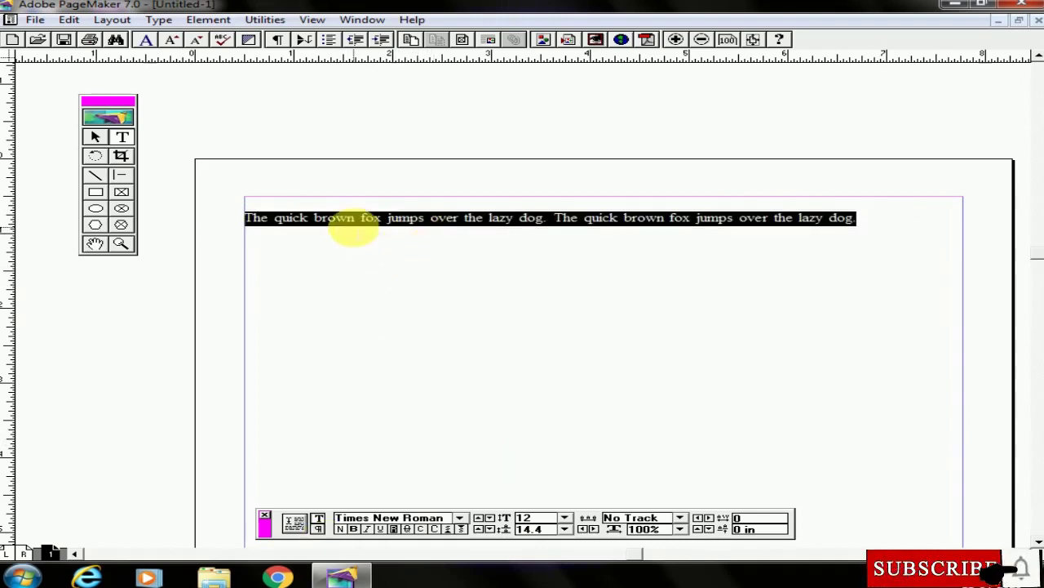
pyautogui.press('Right')
pyautogui.click(248, 217)
pyautogui.hotkey('shift', 'End')
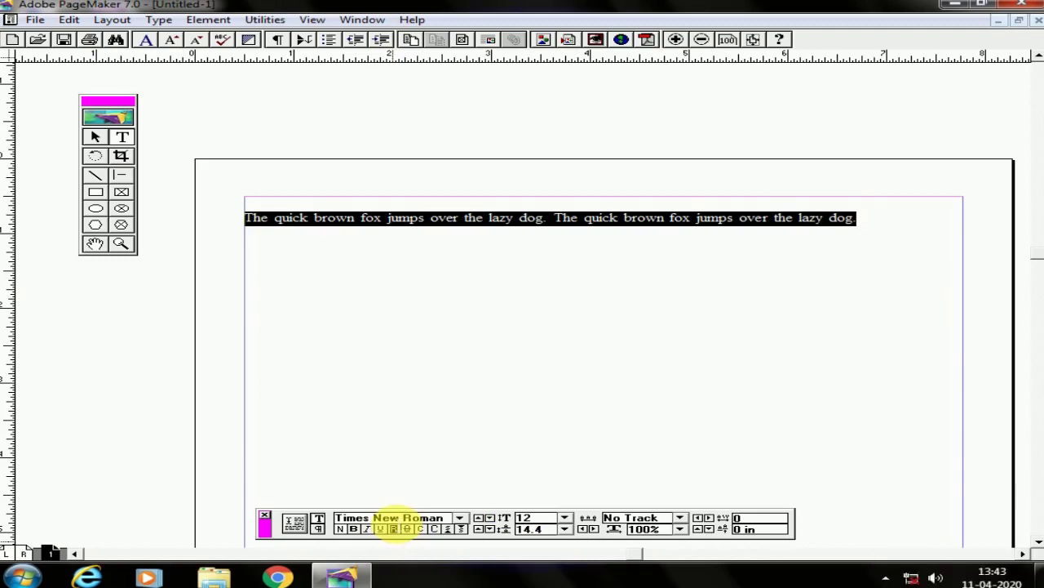
# - Hide the Control Palette and show it again
pyautogui.click(362, 20)
pyautogui.click(397, 111)
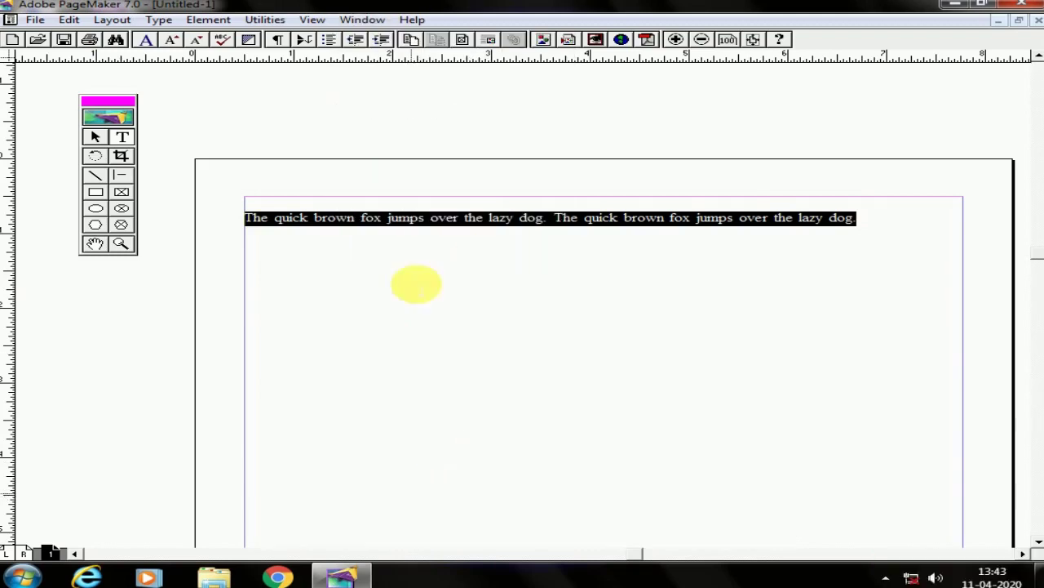
pyautogui.click(365, 19)
pyautogui.click(419, 112)
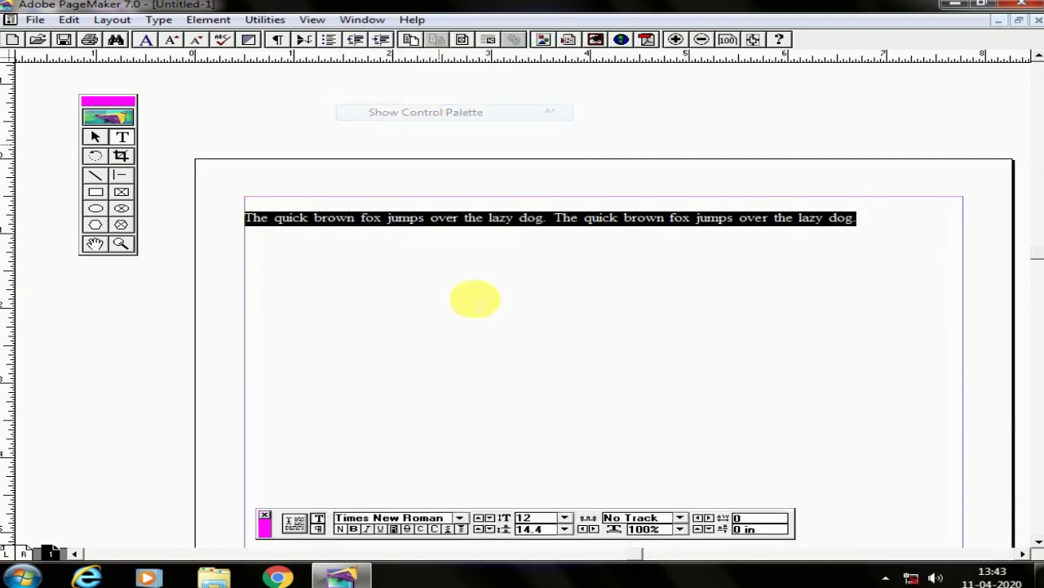
# - Move the toolbox slightly closer to the page, and hide and redisplay it
pyautogui.click(122, 101)
pyautogui.moveTo(128, 110); pyautogui.dragTo(152, 101)
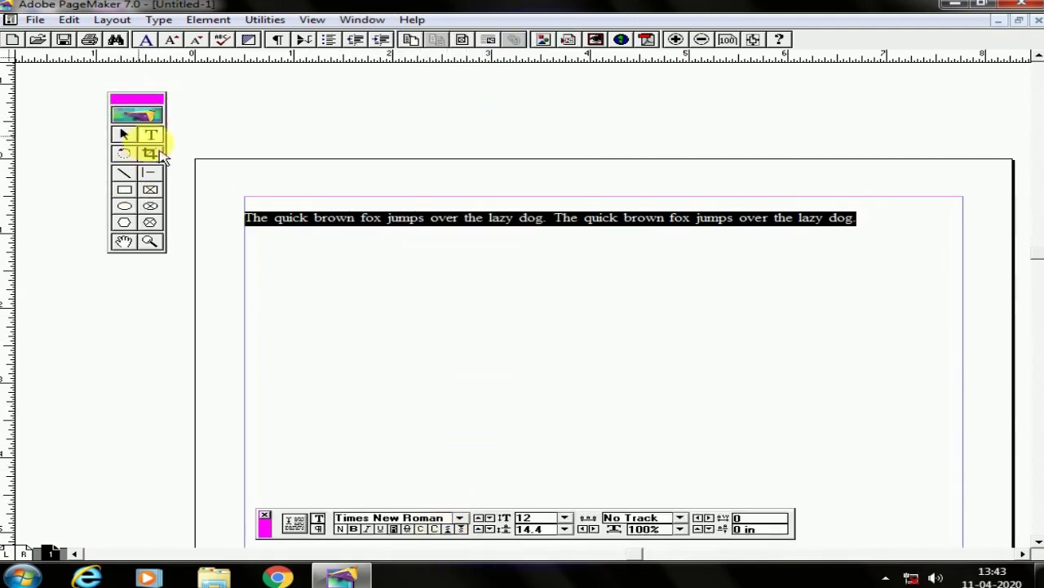
pyautogui.click(377, 20)
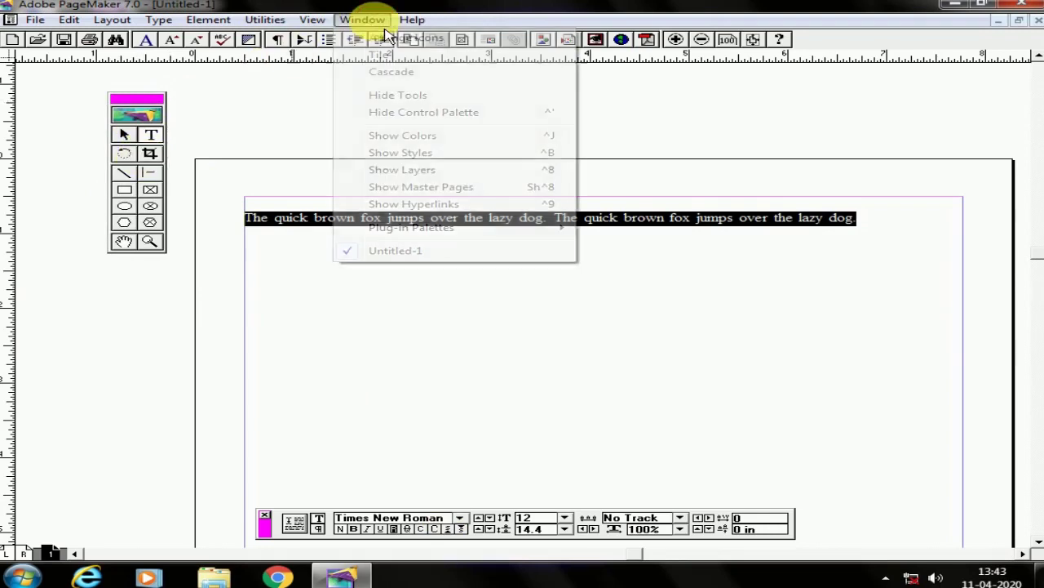
pyautogui.click(418, 94)
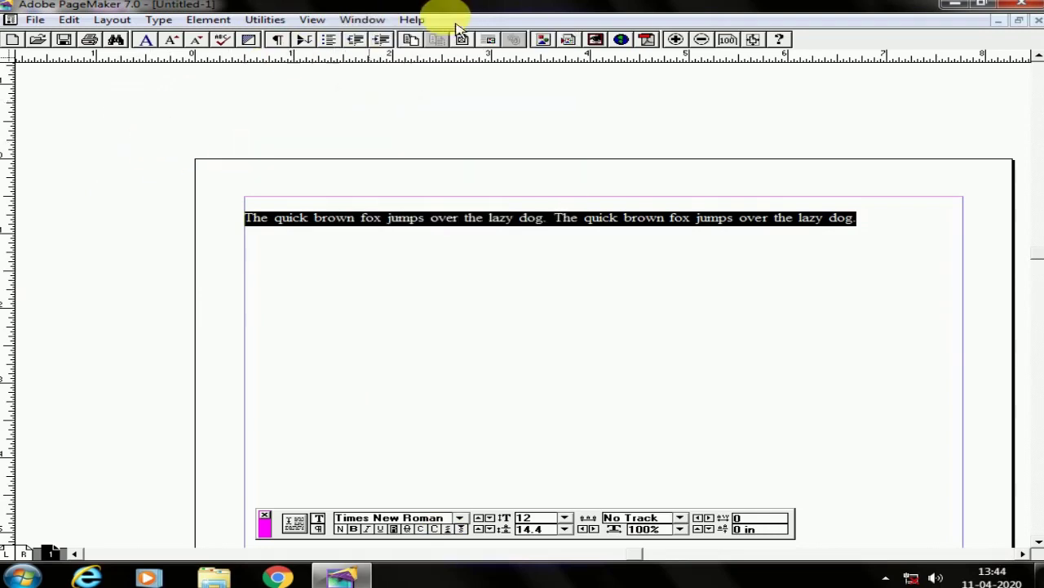
pyautogui.click(362, 19)
pyautogui.click(397, 95)
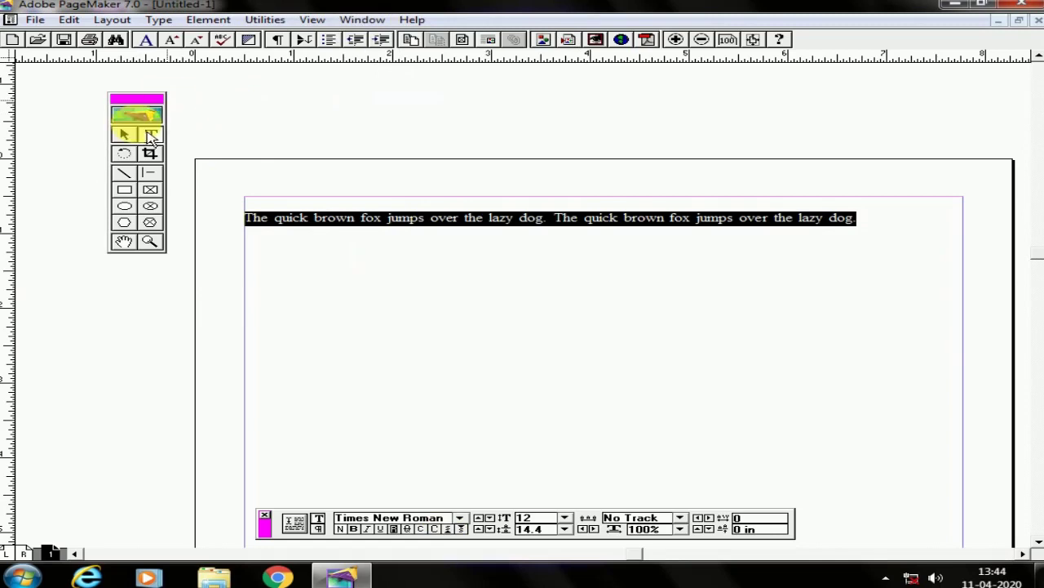
# - Show the Colors palette and close it again
pyautogui.click(368, 19)
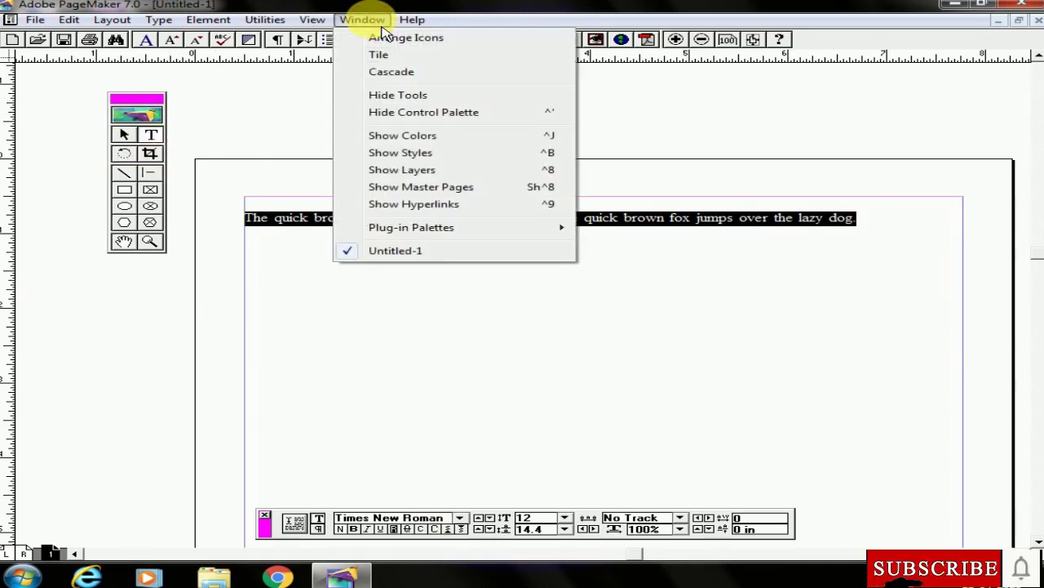
pyautogui.click(408, 137)
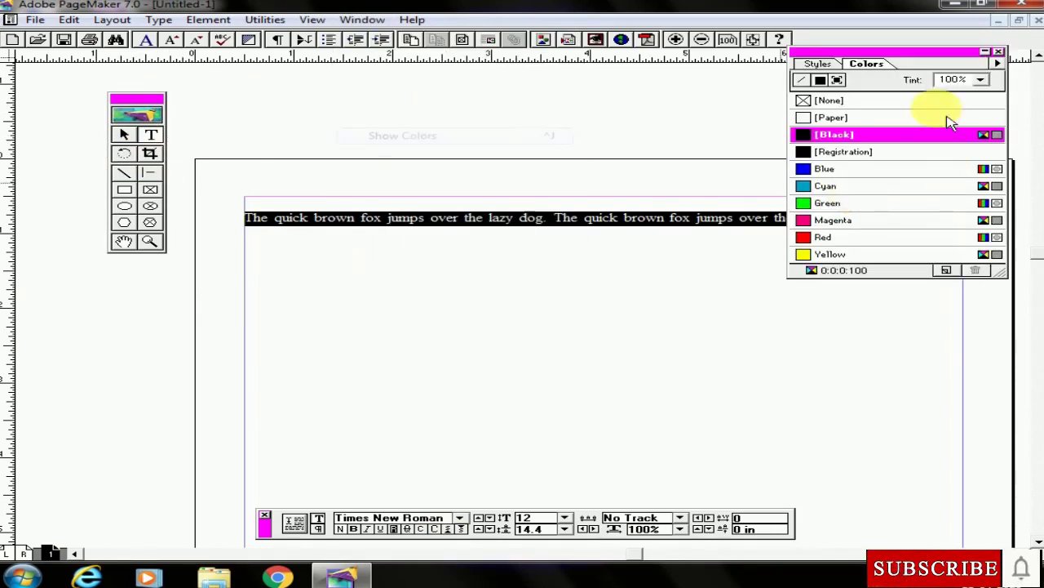
pyautogui.click(999, 51)
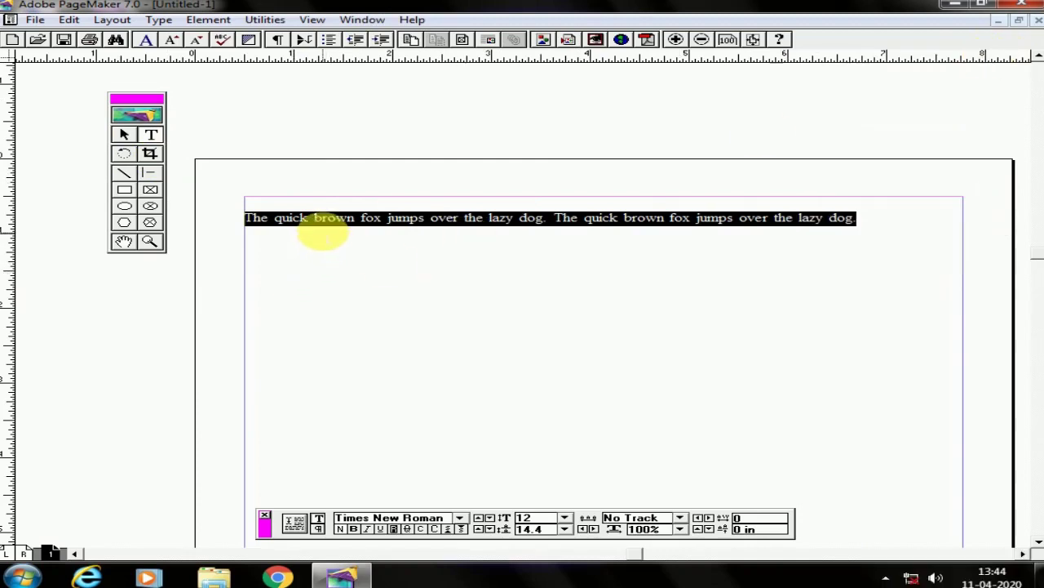
# - Make the first word "The" bold, switching the bold style off and on again
pyautogui.click(307, 217)
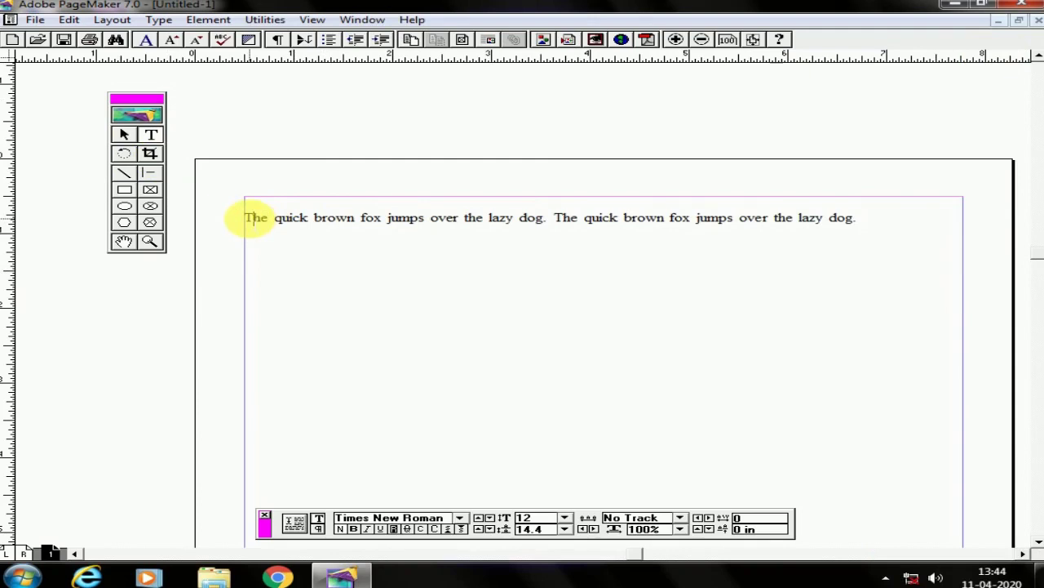
pyautogui.moveTo(246, 218); pyautogui.dragTo(269, 219)
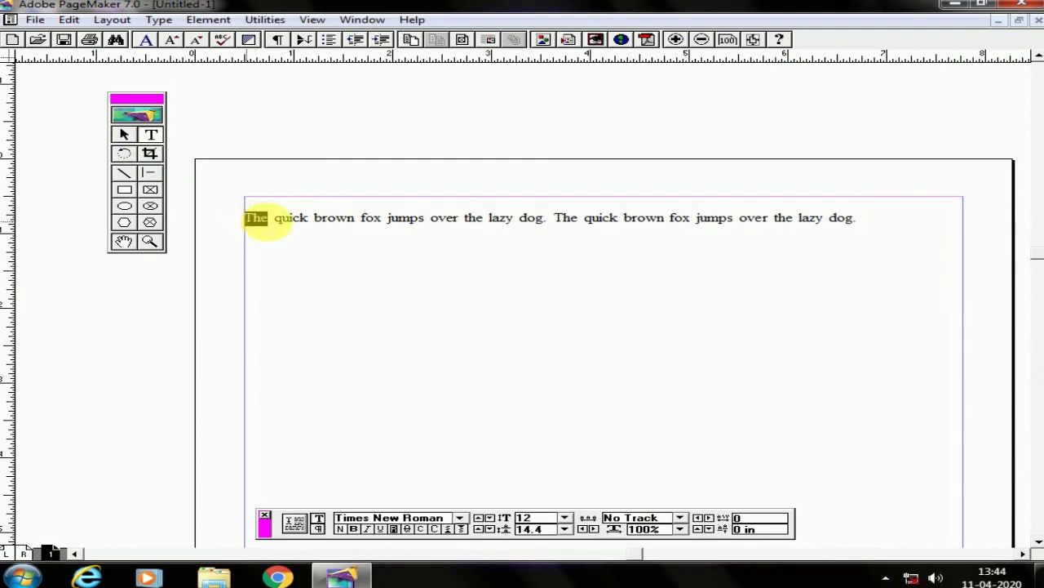
pyautogui.click(354, 529)
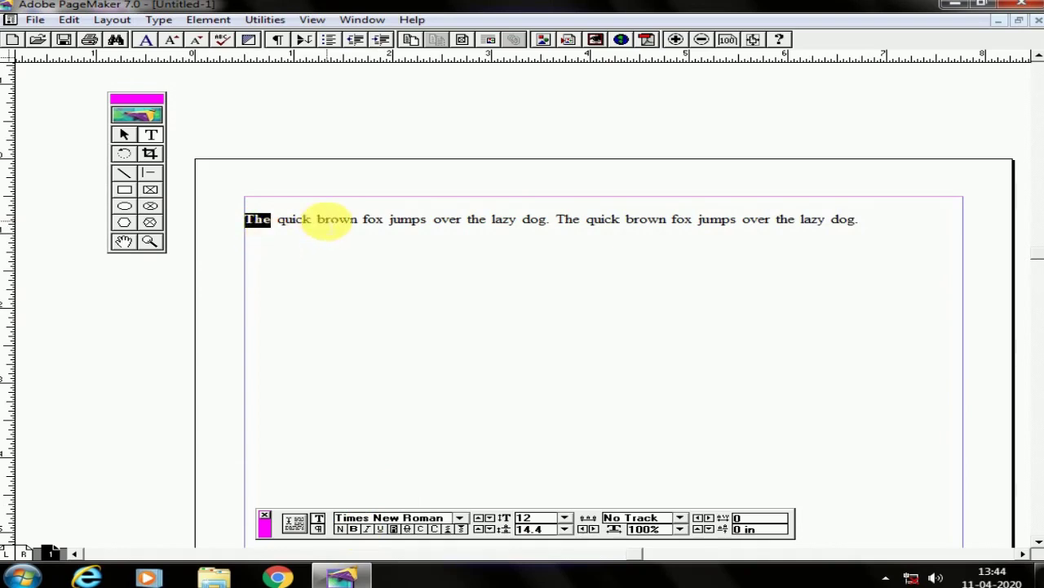
pyautogui.hotkey('ctrl', 'shift', 'b')
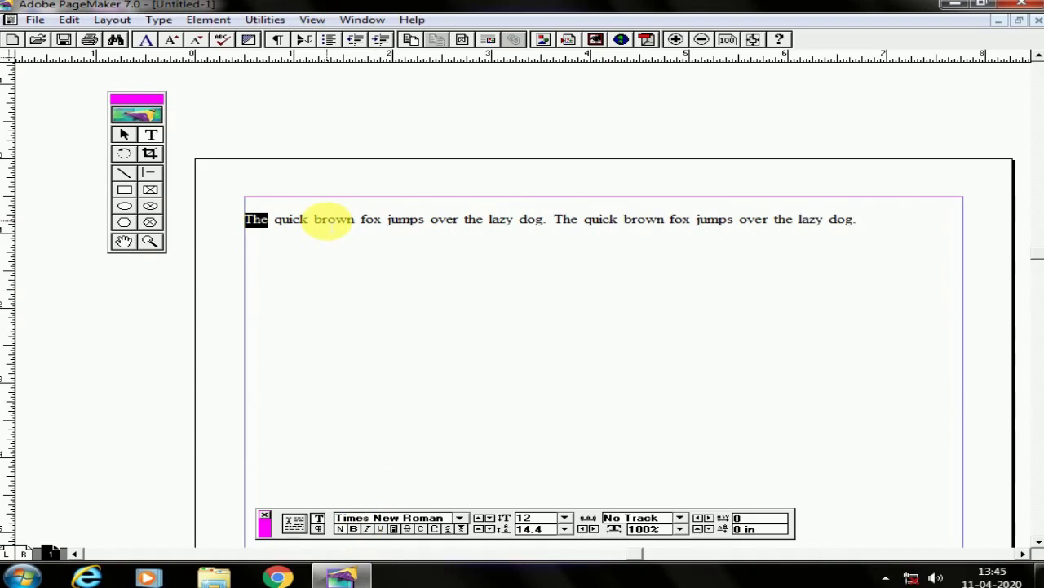
pyautogui.hotkey('ctrl', 'shift', 'b')
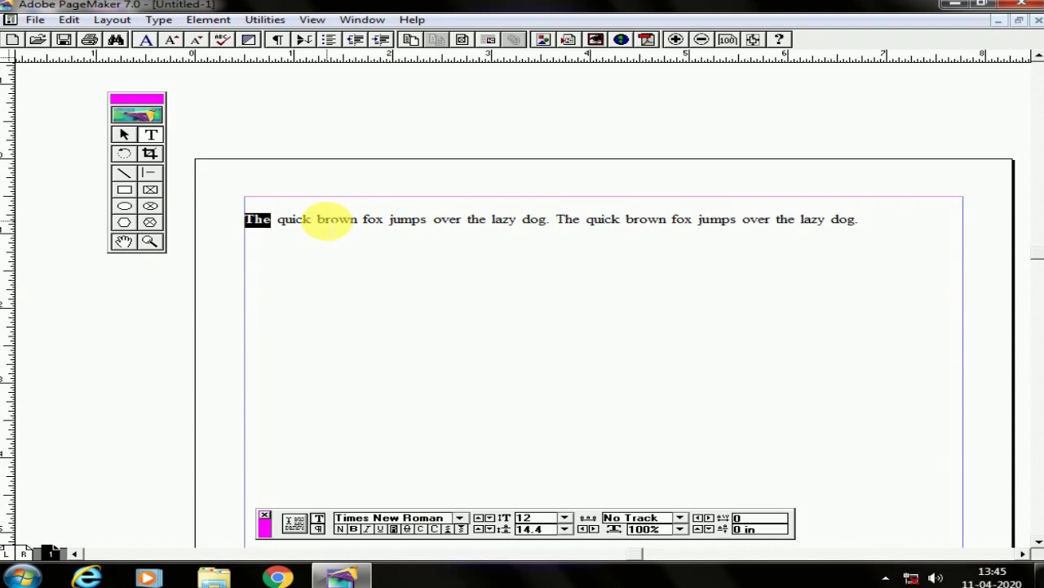
pyautogui.hotkey('ctrl', 'shift', 'b')
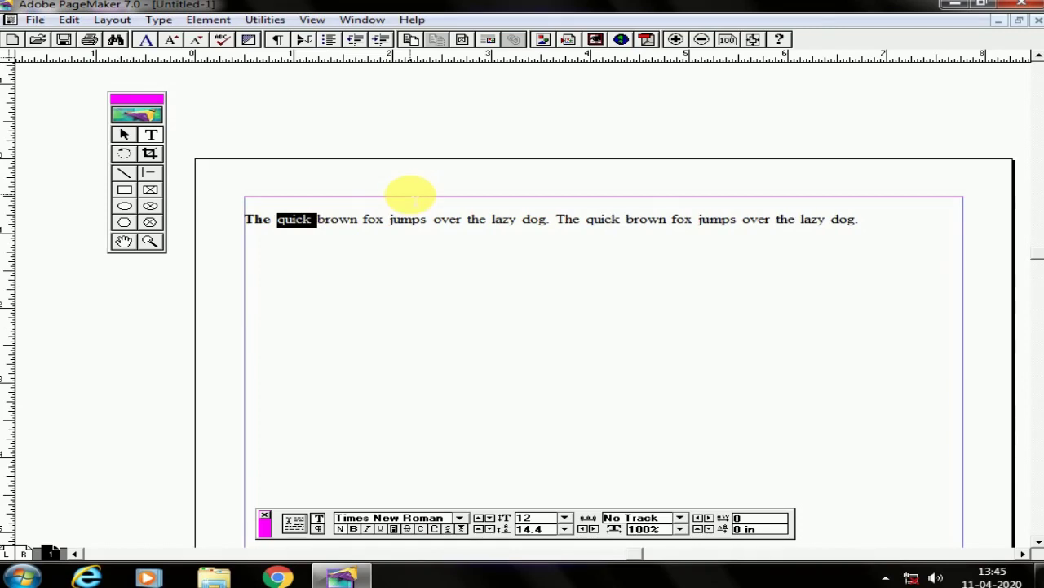
# - Italicise the first sentence's word "quick" and underline the word "brown"
pyautogui.hotkey('ctrl', 'shift', 'i')
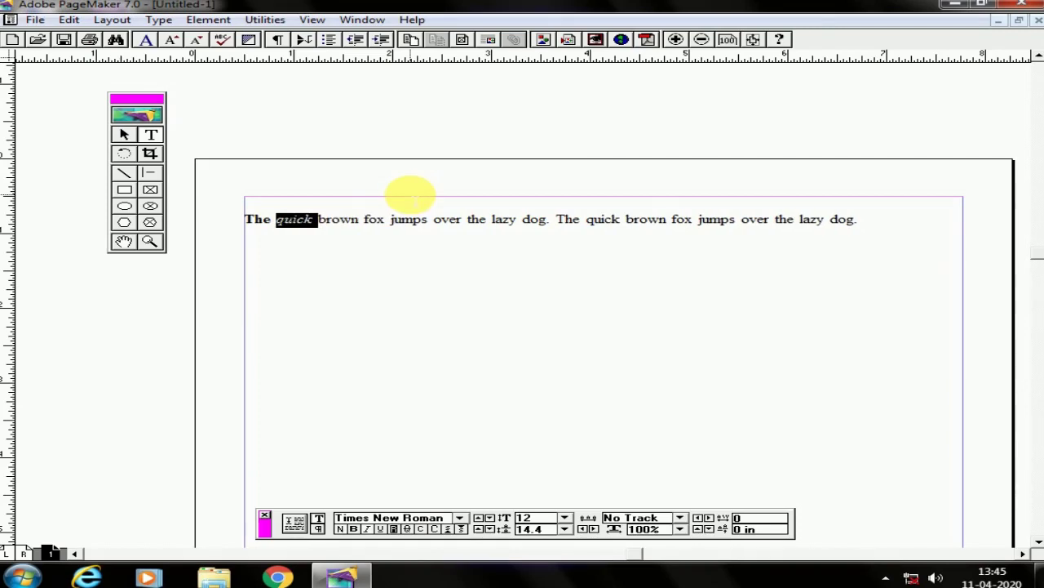
pyautogui.doubleClick(339, 219)
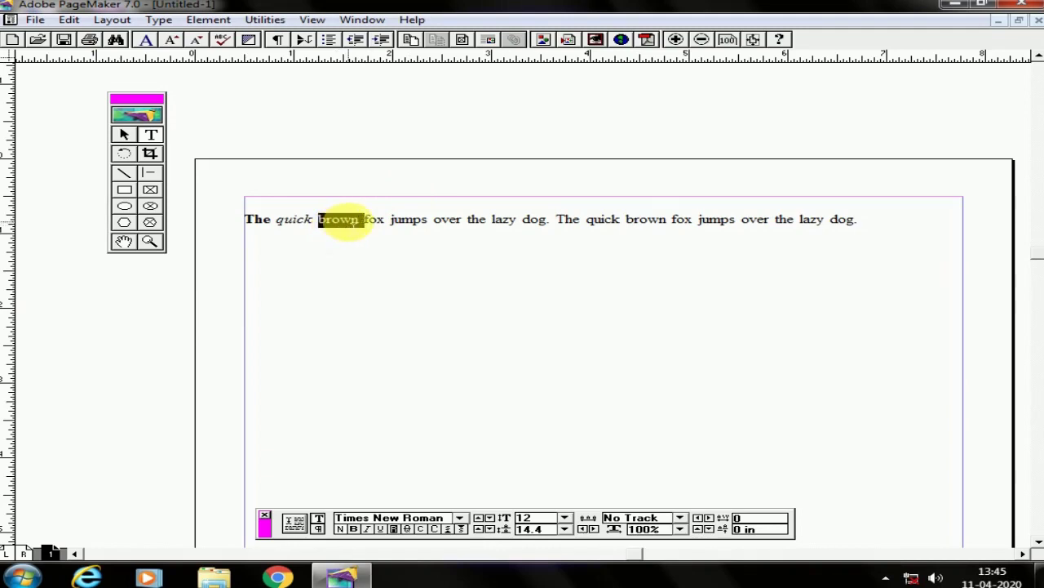
pyautogui.hotkey('ctrl', 'shift', 'u')
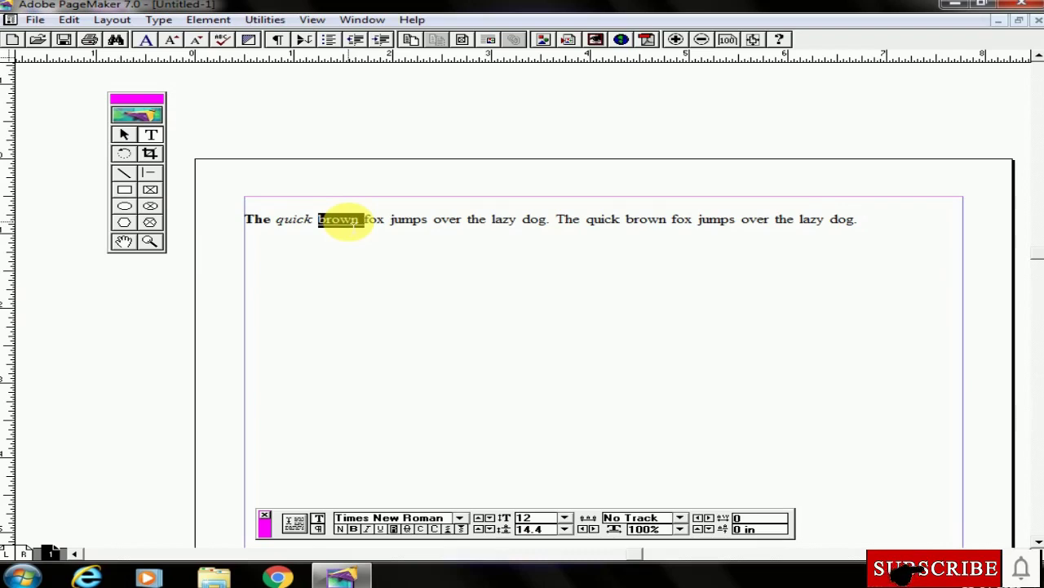
pyautogui.click(353, 219)
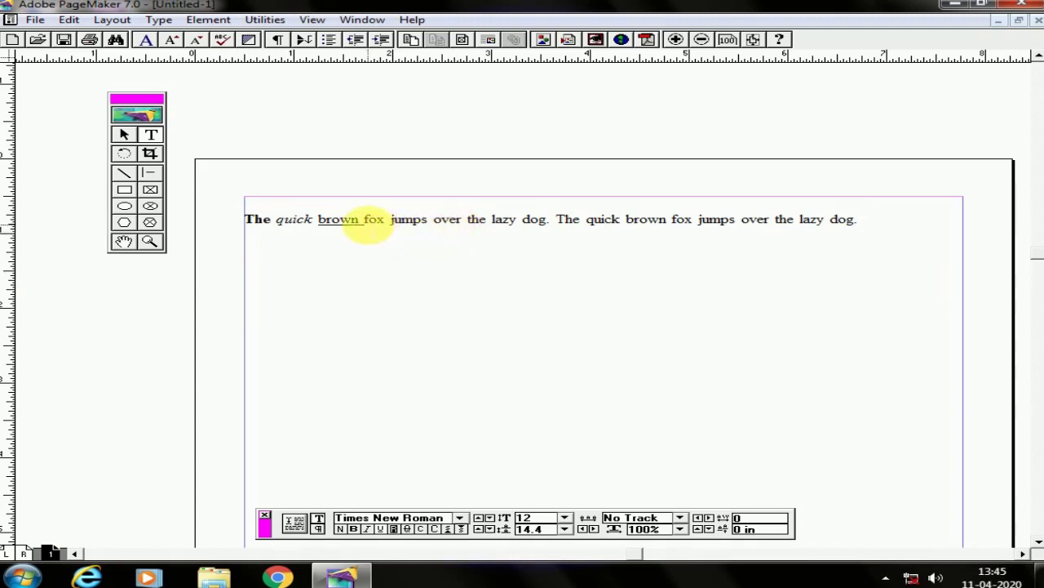
# - Apply the reverse type style to the first "fox" and switch it off again
pyautogui.moveTo(368, 221); pyautogui.dragTo(380, 226)
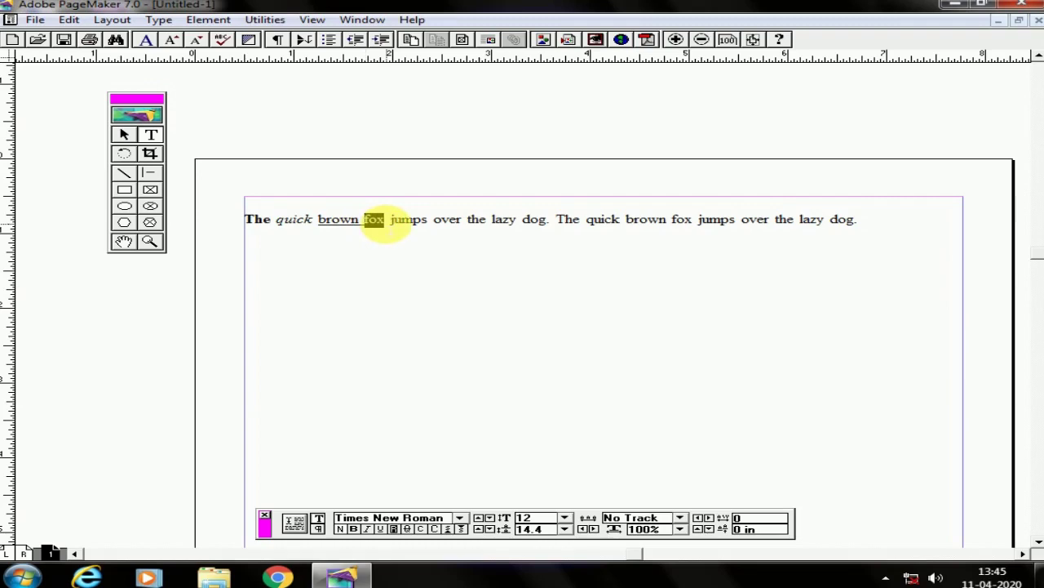
pyautogui.click(394, 529)
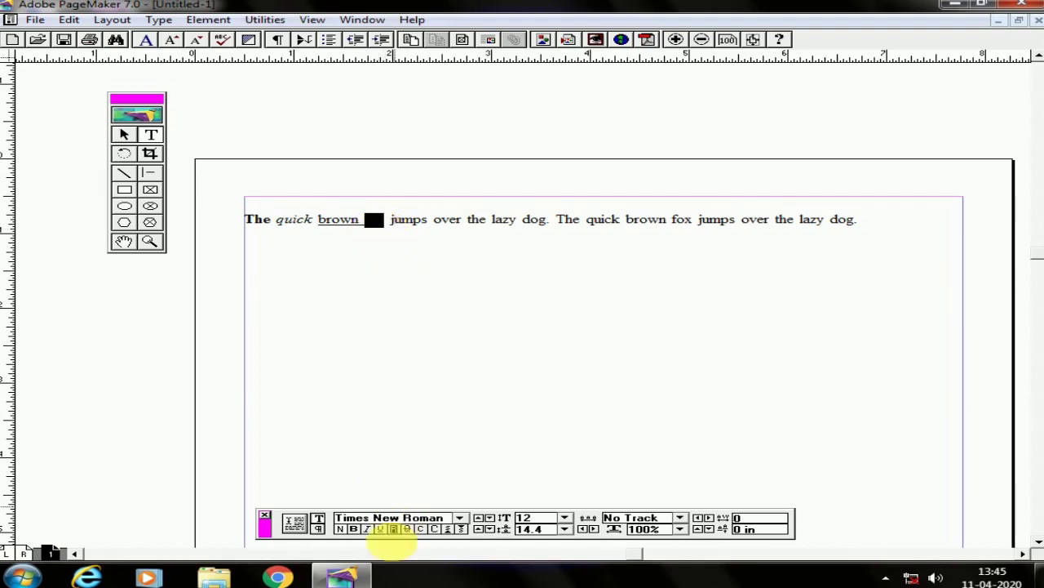
pyautogui.click(394, 529)
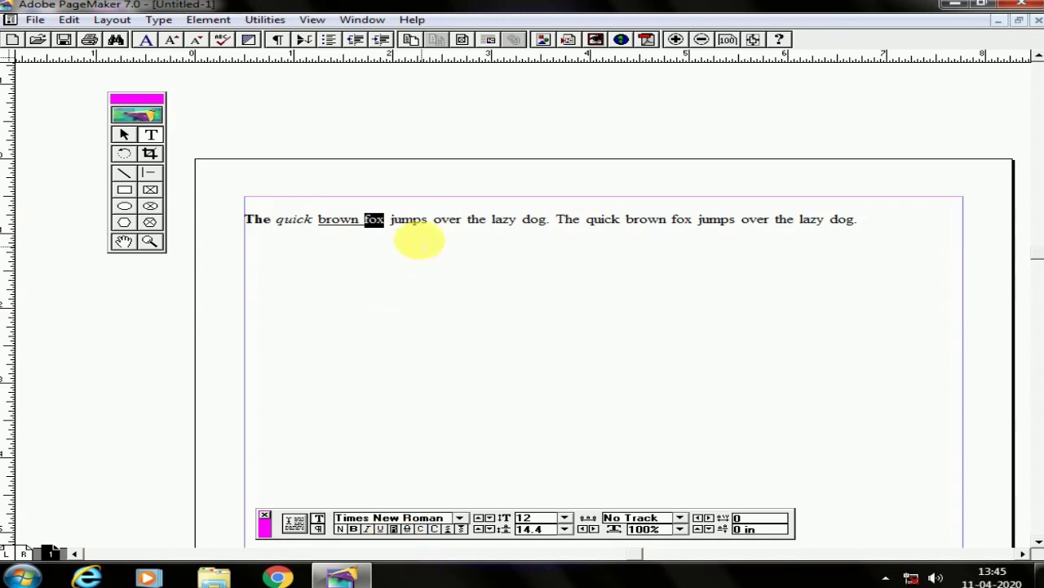
# - Strike through the first sentence's word "jumps" and set the word "over" in small caps
pyautogui.moveTo(391, 220); pyautogui.dragTo(423, 221)
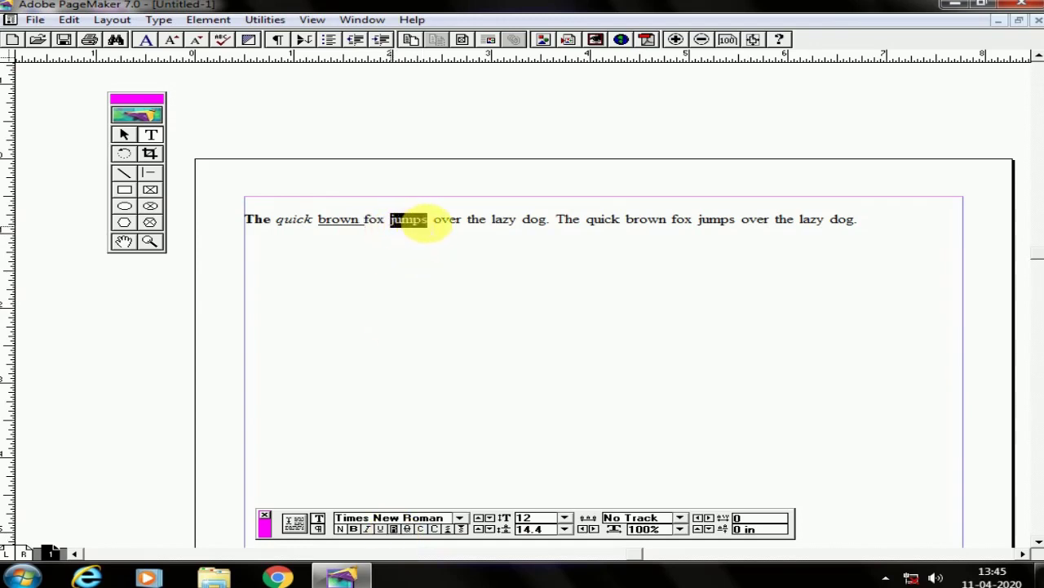
pyautogui.click(407, 528)
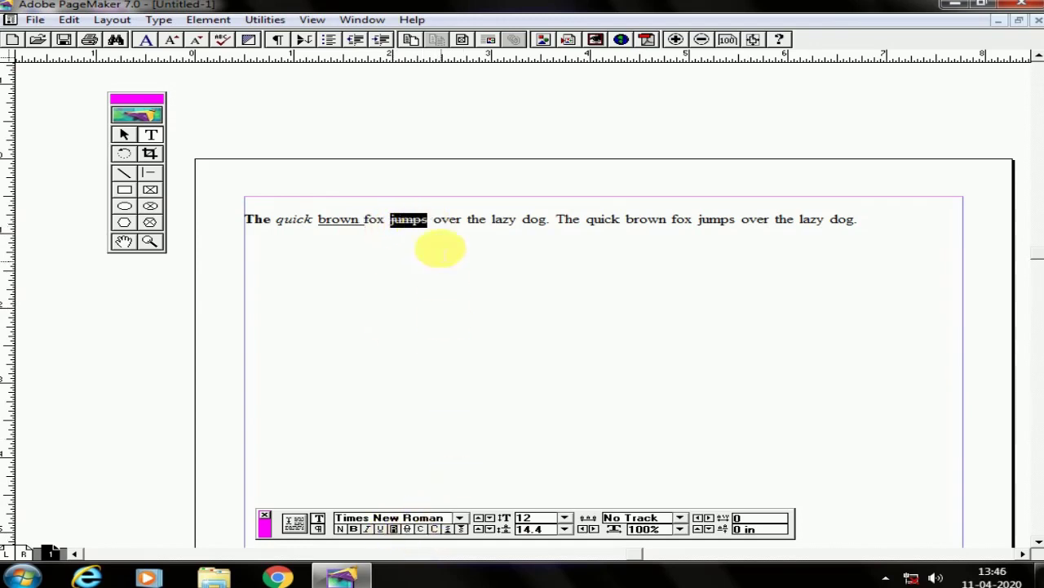
pyautogui.moveTo(433, 221); pyautogui.dragTo(462, 222)
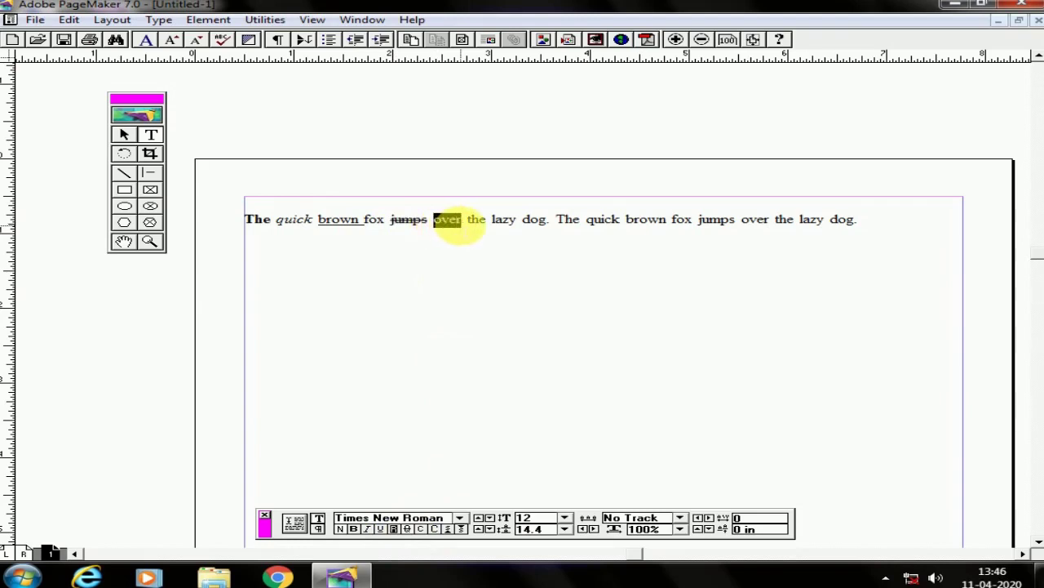
pyautogui.click(435, 529)
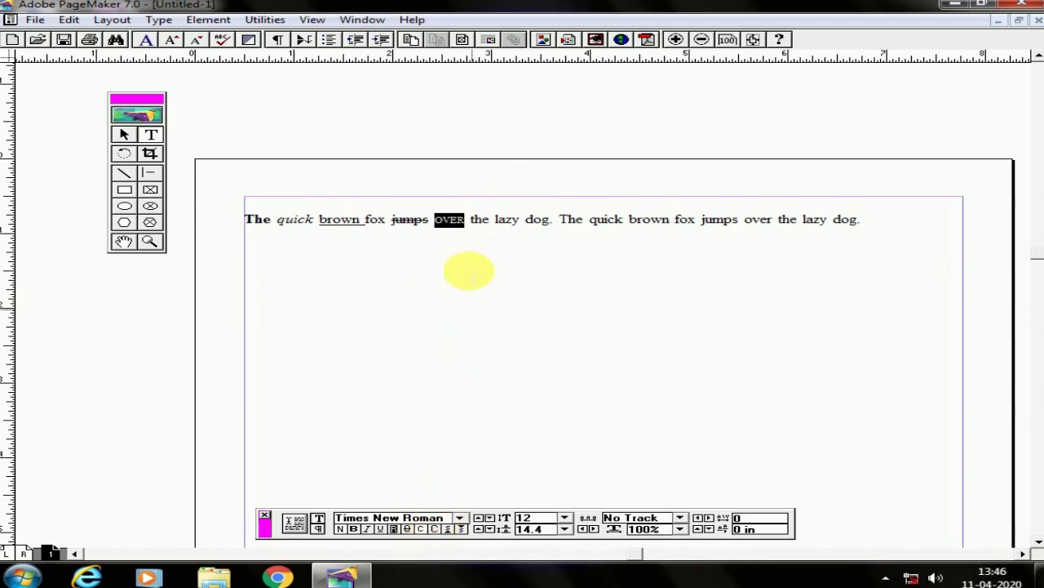
# - Set the word "the" before "lazy" in the first sentence in all caps
pyautogui.moveTo(470, 219); pyautogui.dragTo(490, 218)
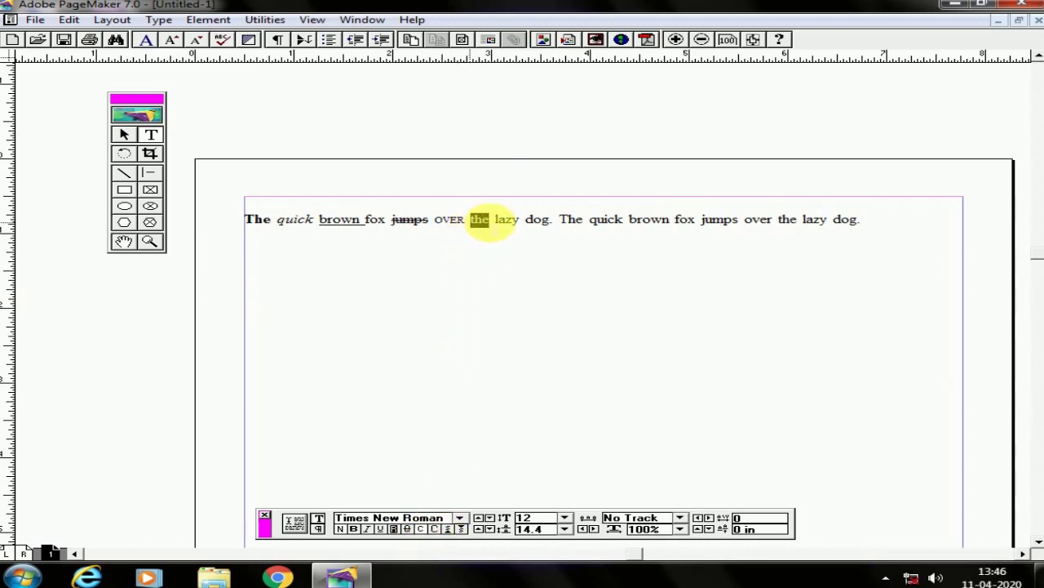
pyautogui.click(446, 532)
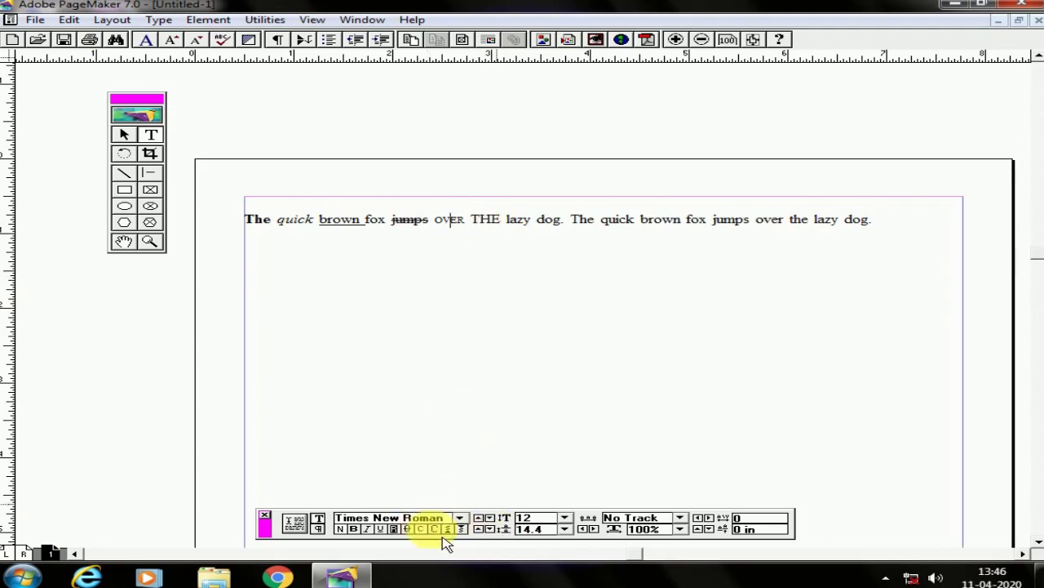
pyautogui.click(450, 219)
pyautogui.click(492, 220)
# - Make the letters "azy" of the first "lazy" superscript and the letters "og" of the first "dog" subscript
pyautogui.doubleClick(516, 220)
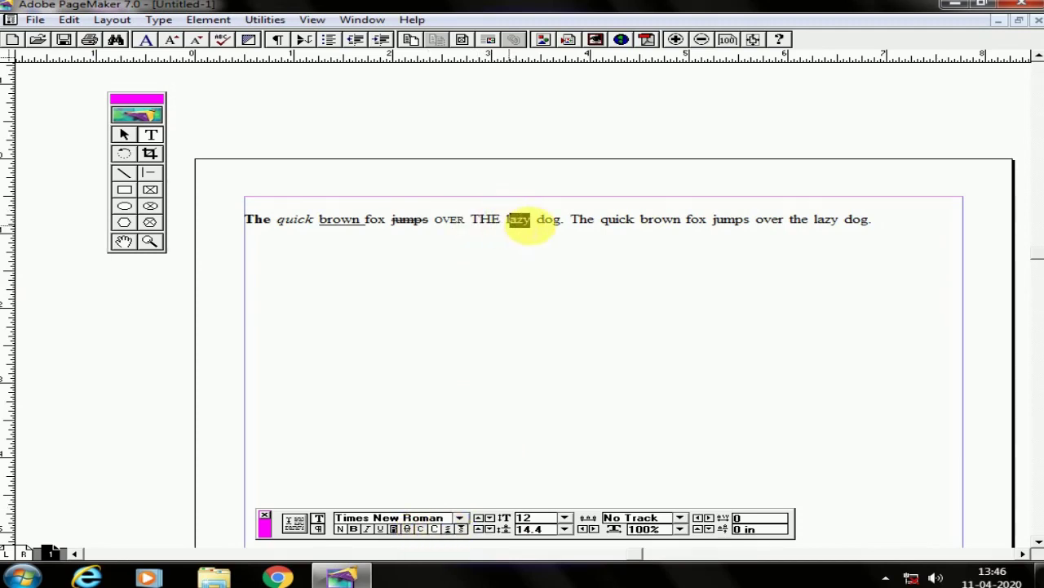
pyautogui.click(448, 528)
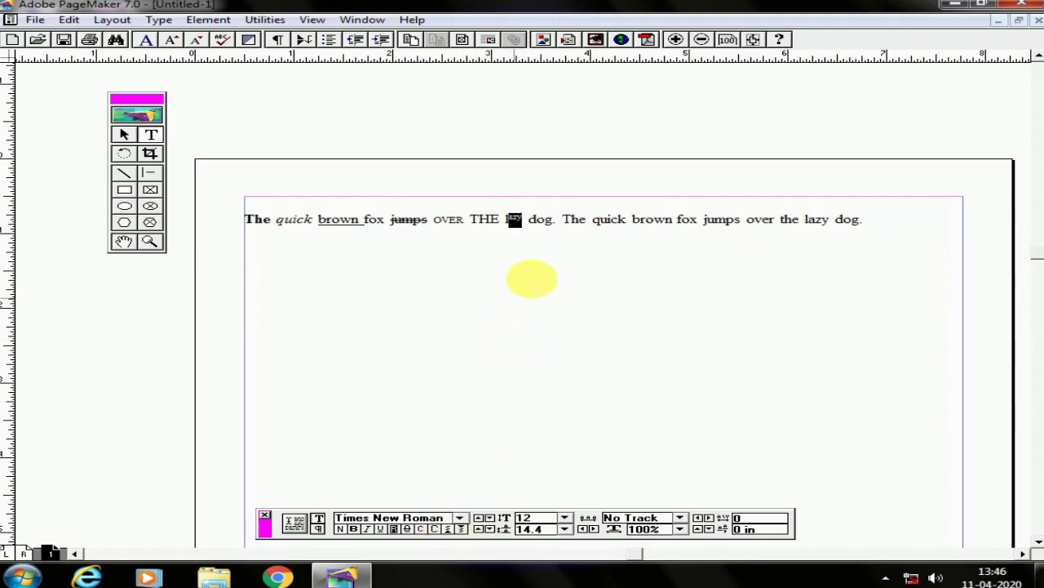
pyautogui.moveTo(537, 219); pyautogui.dragTo(553, 219)
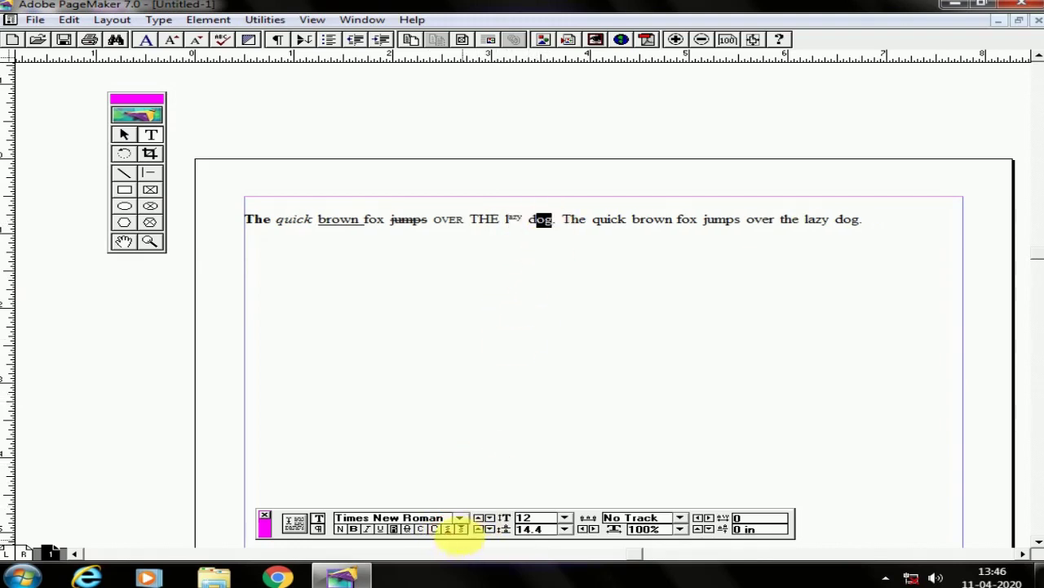
pyautogui.click(461, 529)
pyautogui.click(527, 529)
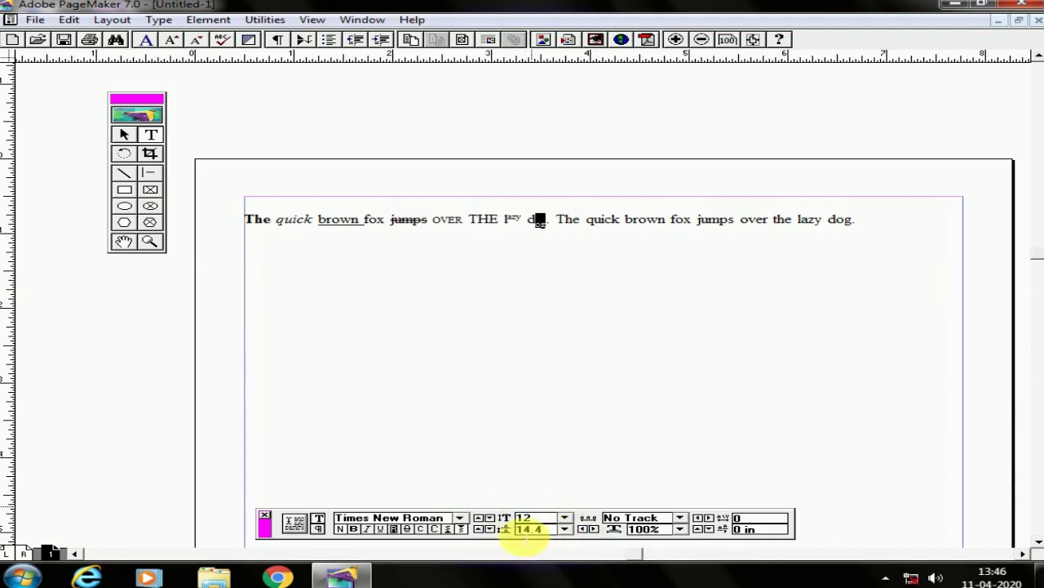
# - Select both sentences and raise their font size in small increments to 14.3
pyautogui.click(433, 221)
pyautogui.moveTo(245, 218); pyautogui.dragTo(889, 215)
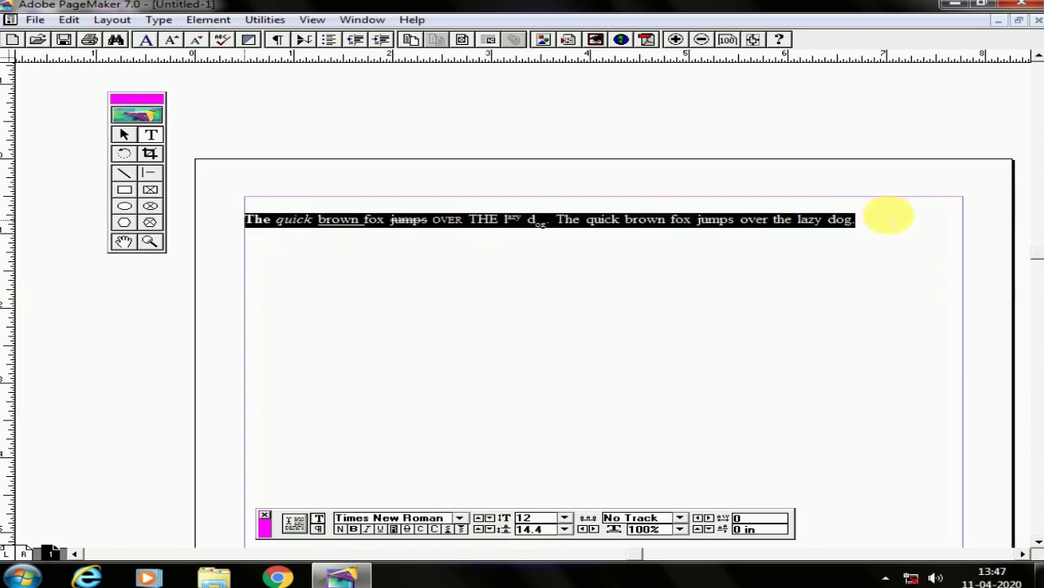
pyautogui.click(492, 527)
pyautogui.click(493, 527)
pyautogui.click(493, 526)
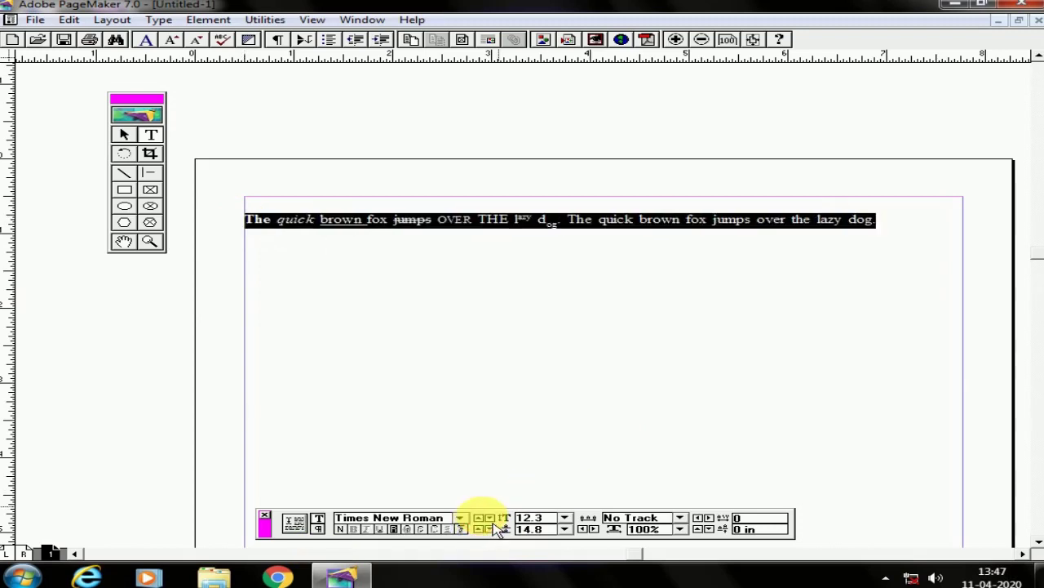
pyautogui.click(493, 526)
pyautogui.click(493, 526)
pyautogui.click(493, 527)
pyautogui.click(493, 526)
pyautogui.click(493, 527)
pyautogui.click(492, 527)
pyautogui.click(493, 526)
pyautogui.click(492, 527)
pyautogui.click(493, 526)
pyautogui.click(493, 526)
pyautogui.click(493, 527)
pyautogui.click(493, 526)
pyautogui.click(492, 526)
pyautogui.click(493, 526)
pyautogui.click(493, 526)
pyautogui.click(493, 526)
pyautogui.click(493, 526)
pyautogui.click(493, 526)
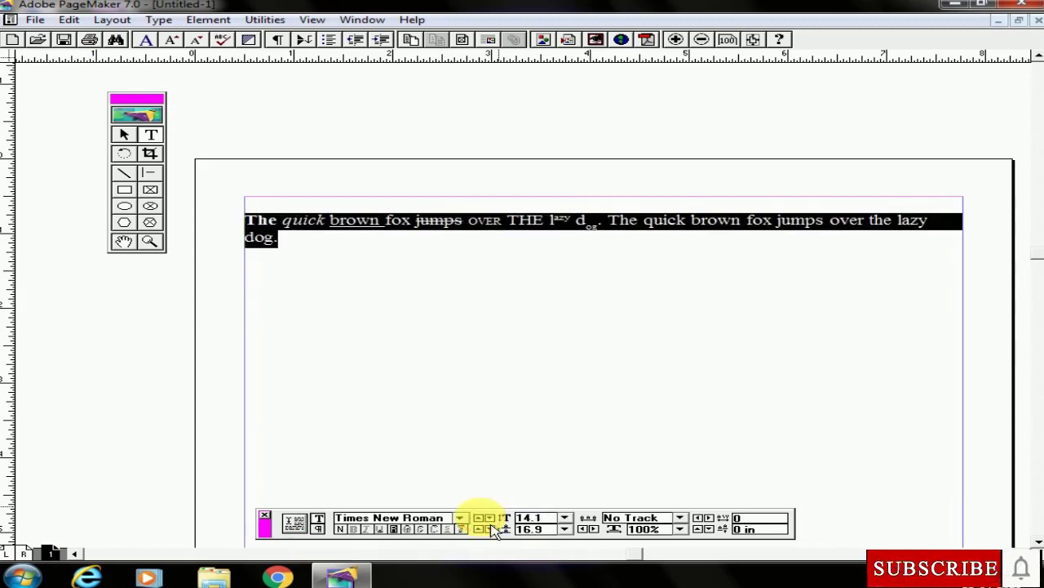
pyautogui.click(493, 526)
pyautogui.click(493, 526)
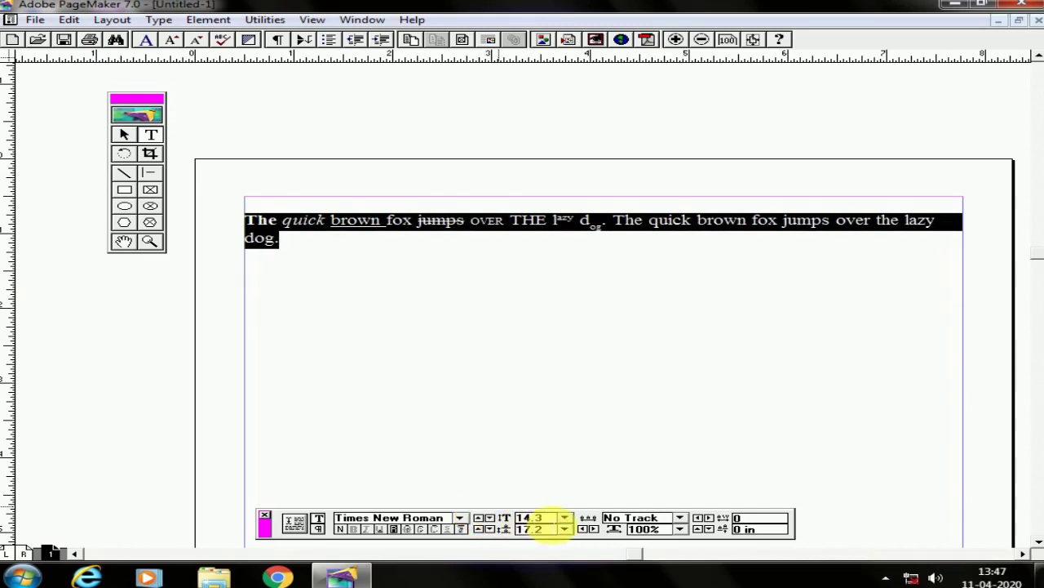
# - Set the selected text's font size to 20, followed by 12
pyautogui.click(535, 519)
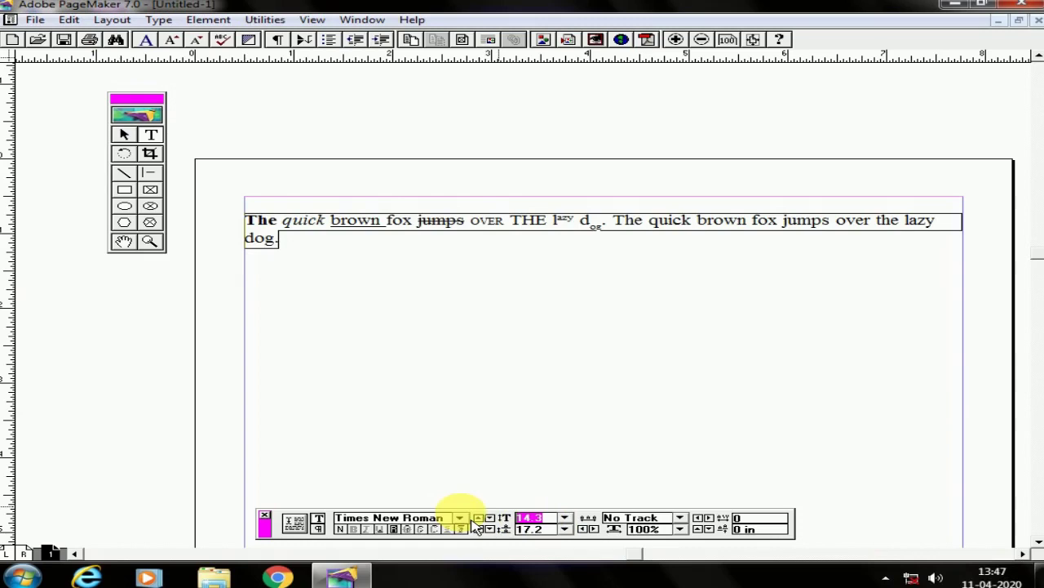
pyautogui.write('20')
pyautogui.press('Return')
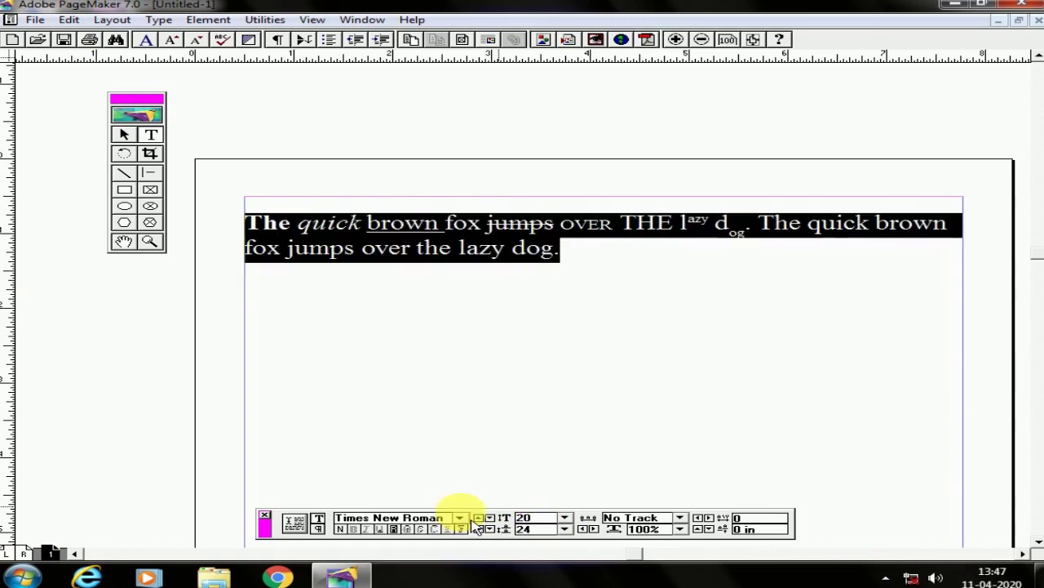
pyautogui.click(538, 519)
pyautogui.write('12')
pyautogui.press('Return')
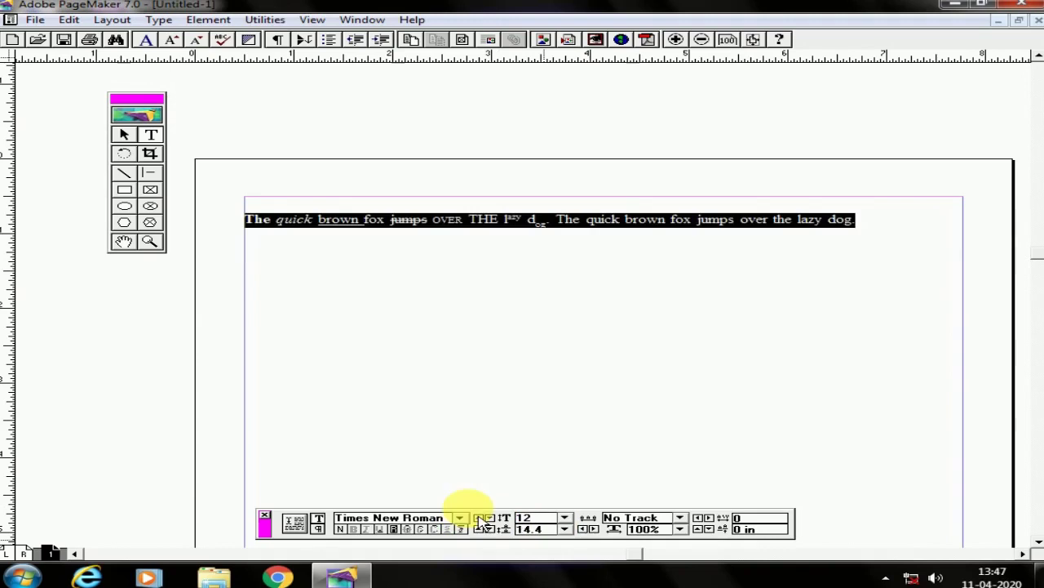
# - Increase the leading of the selected text to 16.6
pyautogui.click(539, 528)
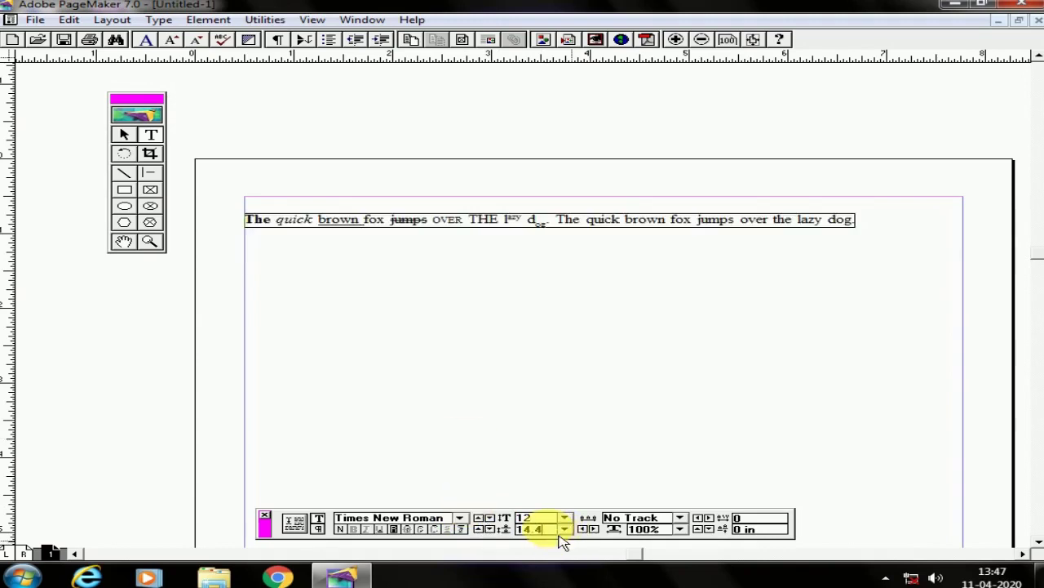
pyautogui.click(482, 526)
pyautogui.click(481, 527)
pyautogui.click(532, 527)
pyautogui.click(532, 527)
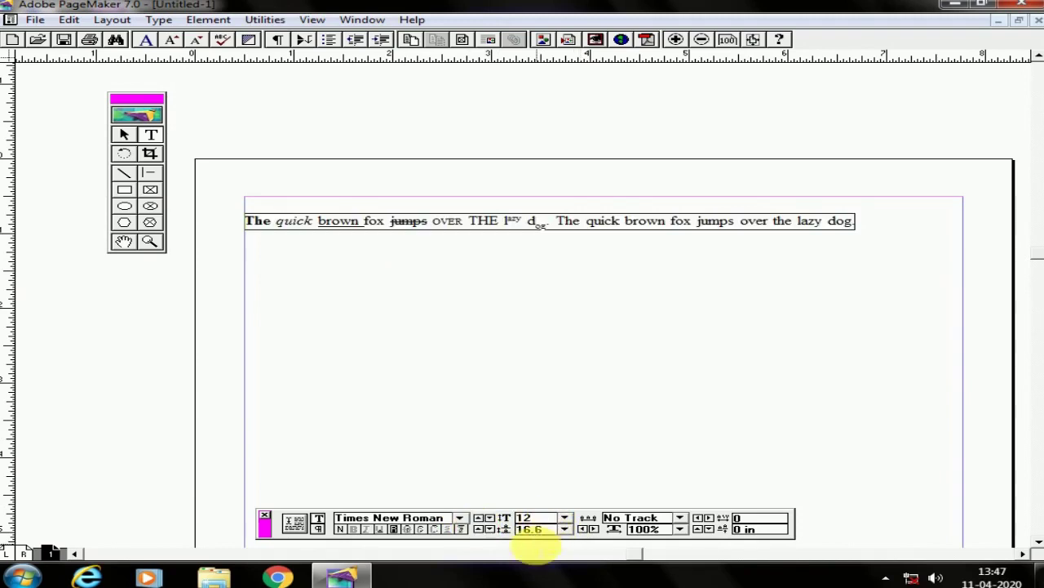
pyautogui.click(554, 529)
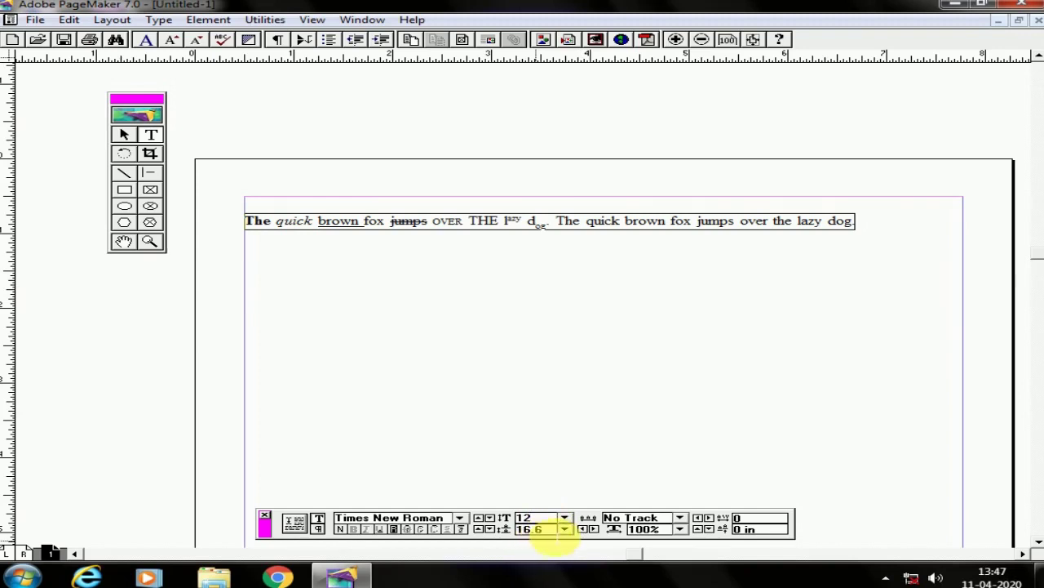
pyautogui.press('Return')
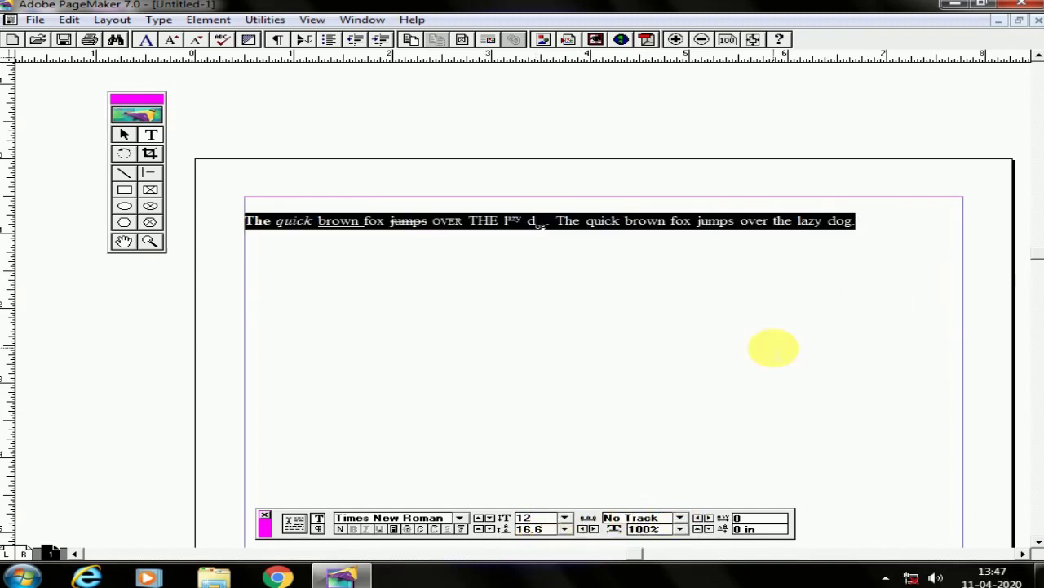
# - Compare Very Loose and Very Tight tracking on the selected text, finishing with Very Loose
pyautogui.click(679, 518)
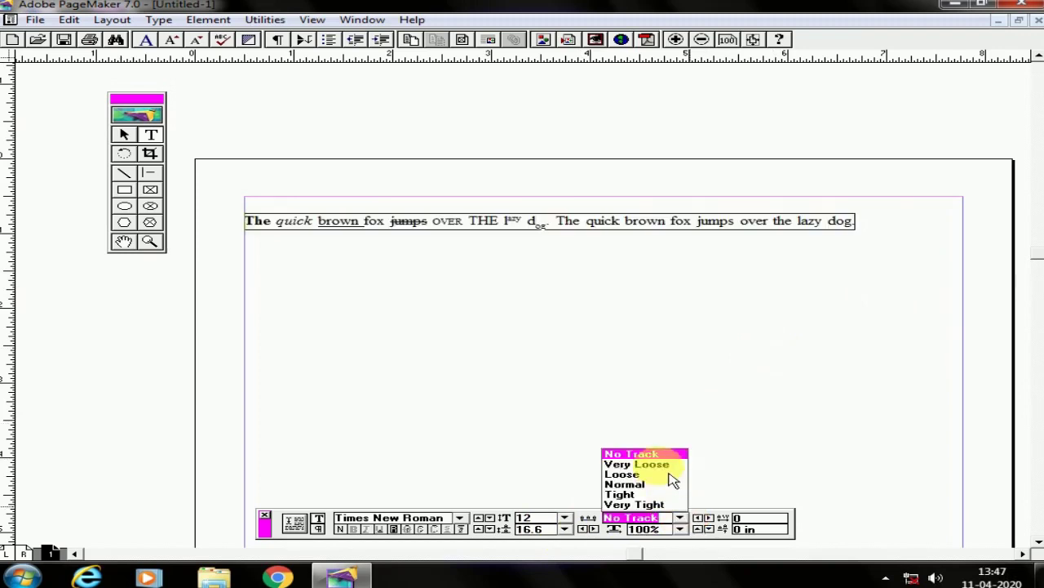
pyautogui.click(663, 465)
pyautogui.click(683, 521)
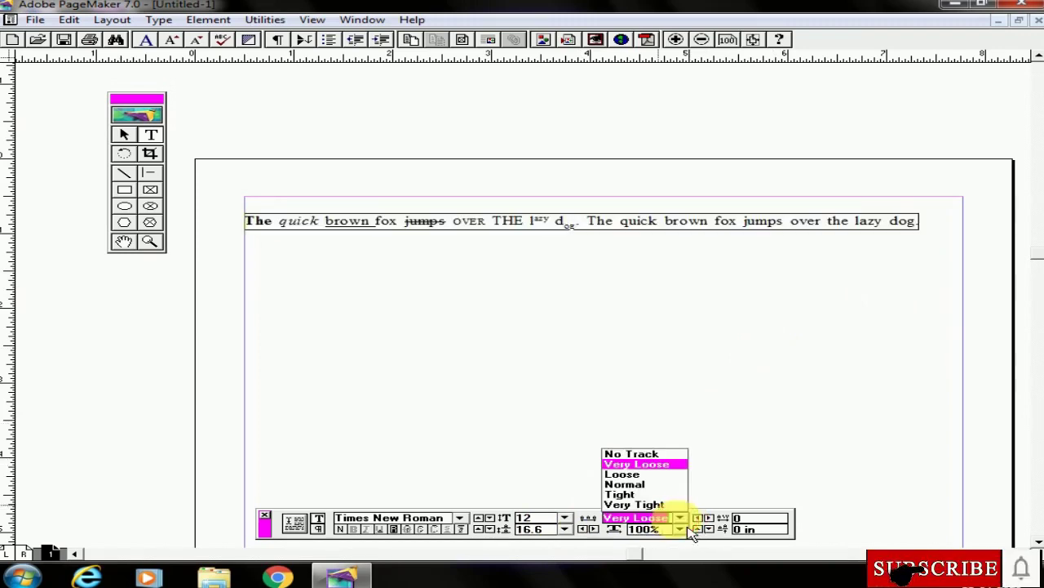
pyautogui.click(635, 504)
pyautogui.click(682, 519)
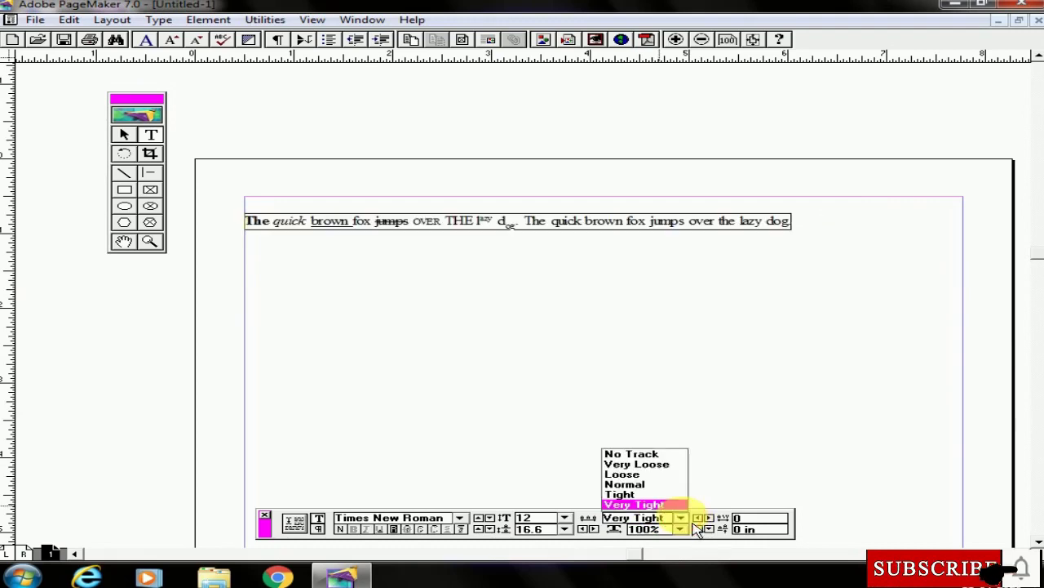
pyautogui.click(657, 464)
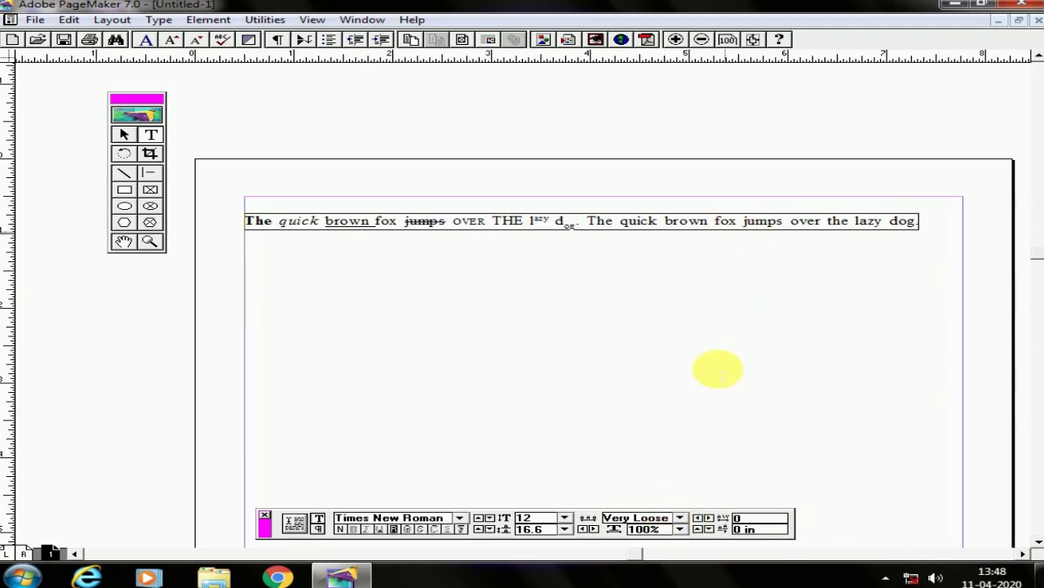
# - Select the second sentence and increase its kerning in small increments to 0.07
pyautogui.click(599, 224)
pyautogui.moveTo(600, 224); pyautogui.dragTo(923, 221)
pyautogui.click(760, 519)
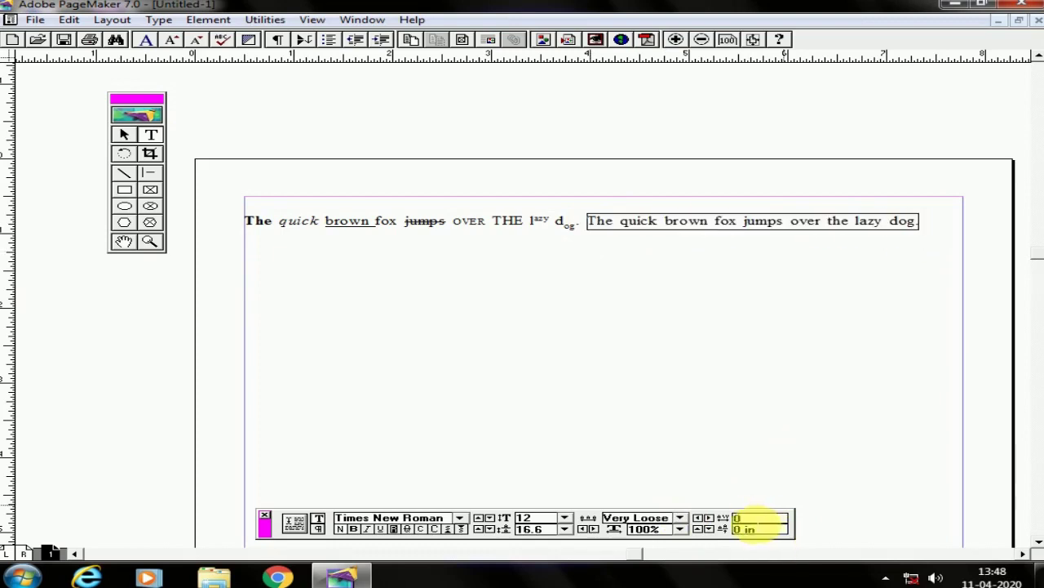
pyautogui.click(763, 521)
pyautogui.click(707, 519)
pyautogui.click(708, 518)
pyautogui.click(707, 518)
pyautogui.click(707, 518)
pyautogui.click(707, 519)
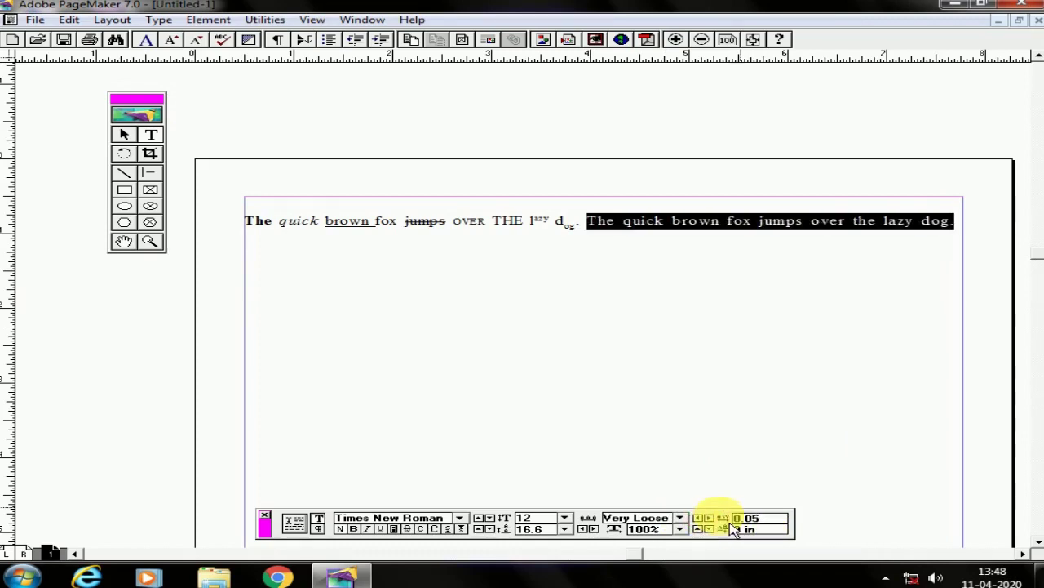
pyautogui.click(707, 518)
pyautogui.click(708, 518)
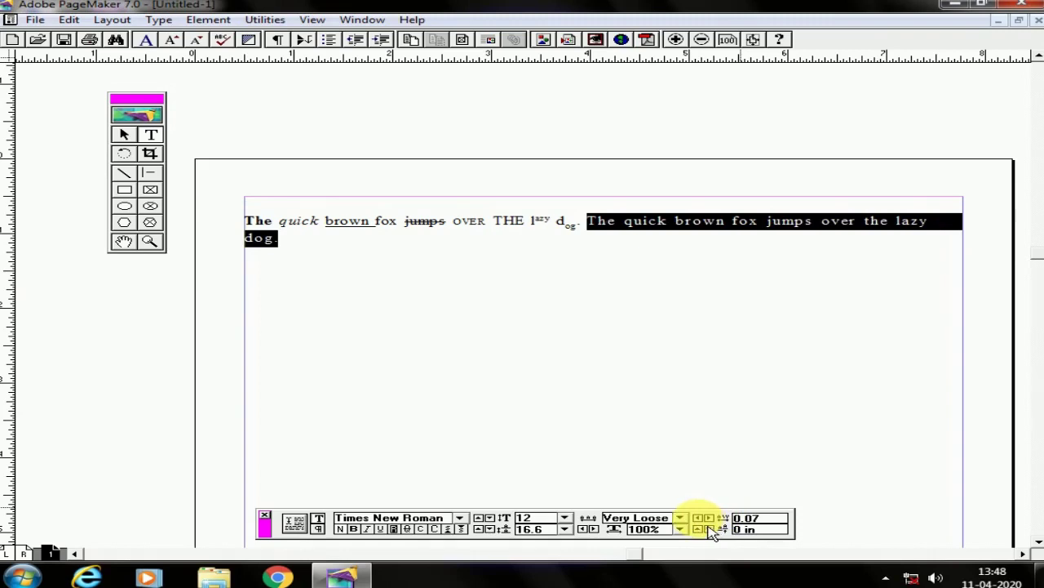
# - Lower the second sentence's kerning in small increments to 0.02, and raise it back to 0.06
pyautogui.click(698, 517)
pyautogui.click(699, 518)
pyautogui.click(698, 518)
pyautogui.click(698, 517)
pyautogui.click(698, 517)
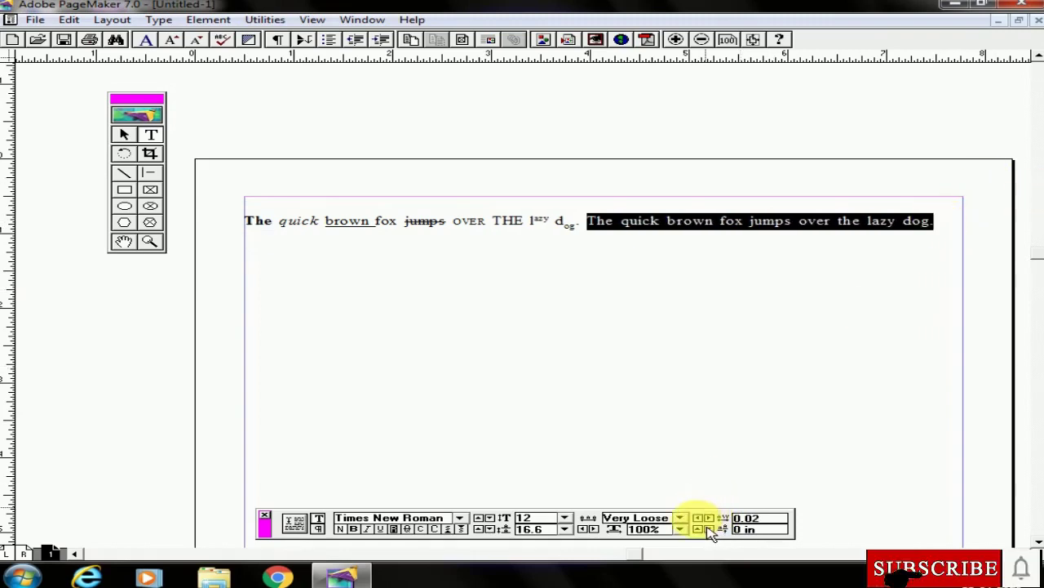
pyautogui.click(707, 519)
pyautogui.click(707, 518)
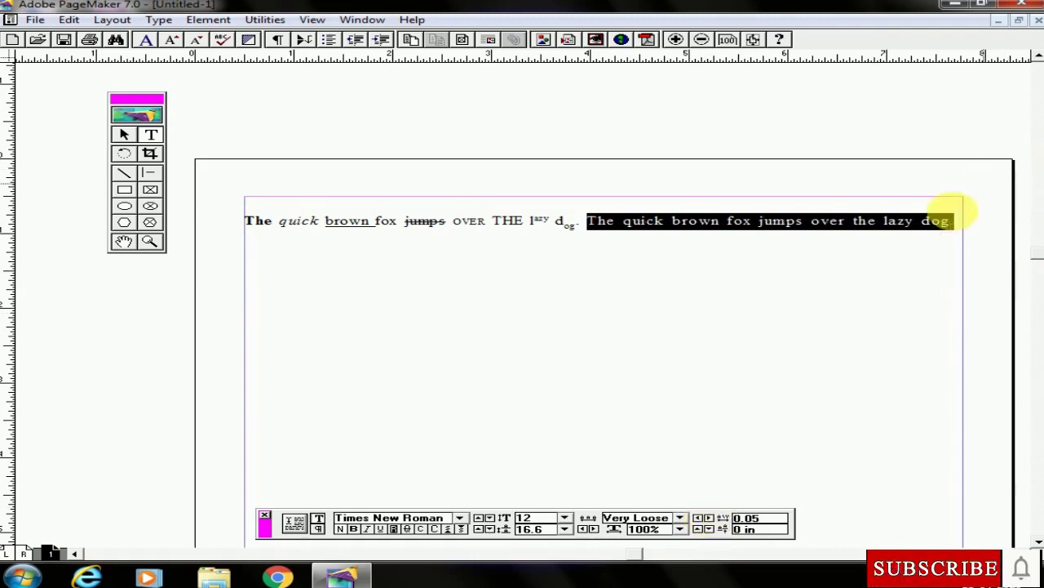
pyautogui.click(708, 517)
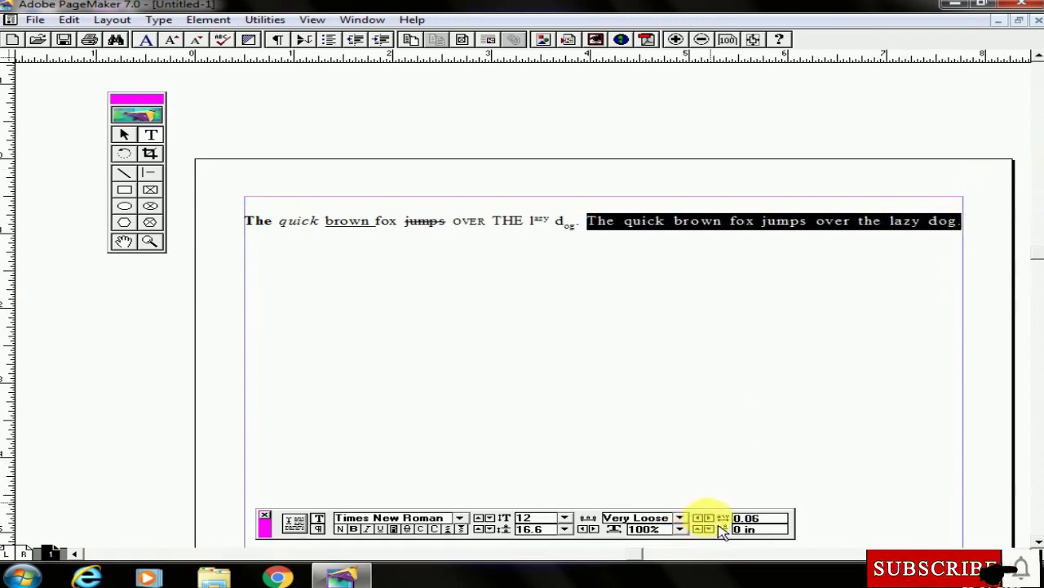
pyautogui.click(708, 517)
# - Tighten the second sentence's kerning to -0.04, and loosen it slightly to -0.02
pyautogui.click(699, 519)
pyautogui.click(699, 519)
pyautogui.click(699, 519)
pyautogui.click(699, 519)
pyautogui.click(706, 529)
pyautogui.click(706, 528)
pyautogui.click(707, 528)
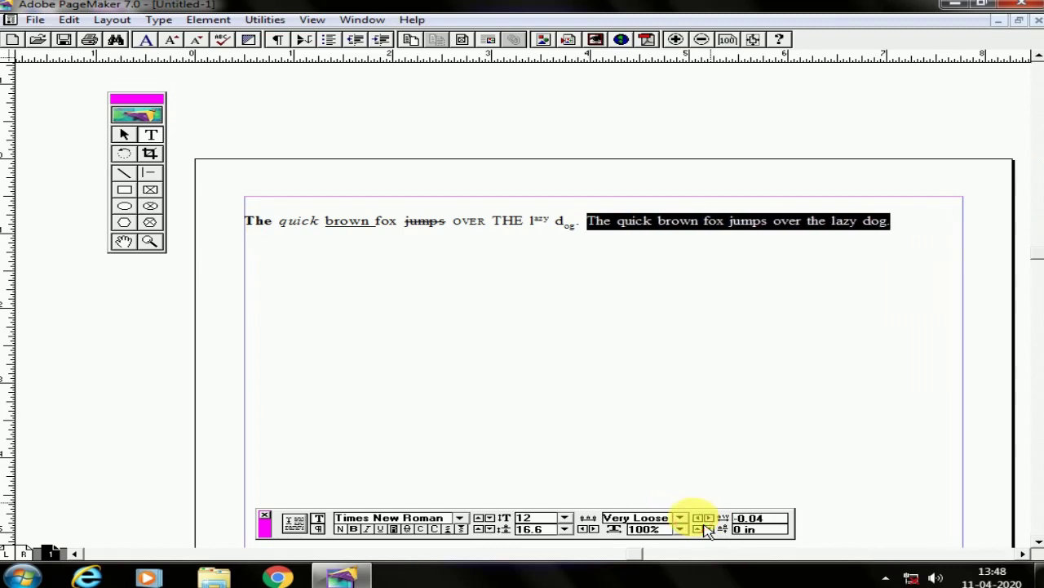
pyautogui.click(707, 517)
pyautogui.click(707, 517)
pyautogui.click(707, 517)
pyautogui.click(707, 517)
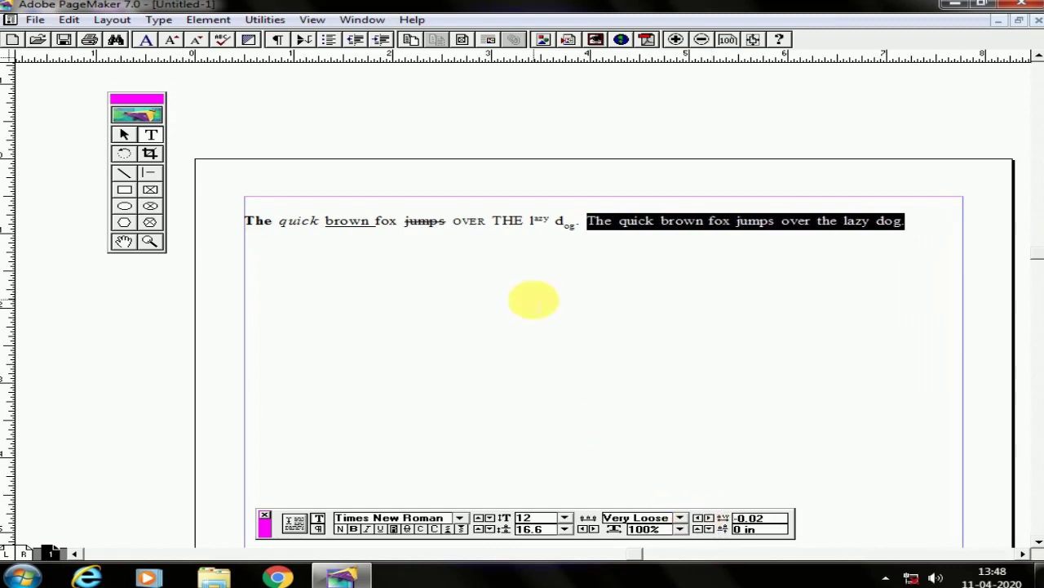
# - Select "THE lazy d" in the first sentence and tighten its kerning to -0.06
pyautogui.click(500, 222)
pyautogui.moveTo(494, 222); pyautogui.dragTo(558, 224)
pyautogui.click(707, 529)
pyautogui.click(707, 529)
pyautogui.click(707, 529)
pyautogui.click(707, 528)
pyautogui.click(706, 529)
pyautogui.click(706, 528)
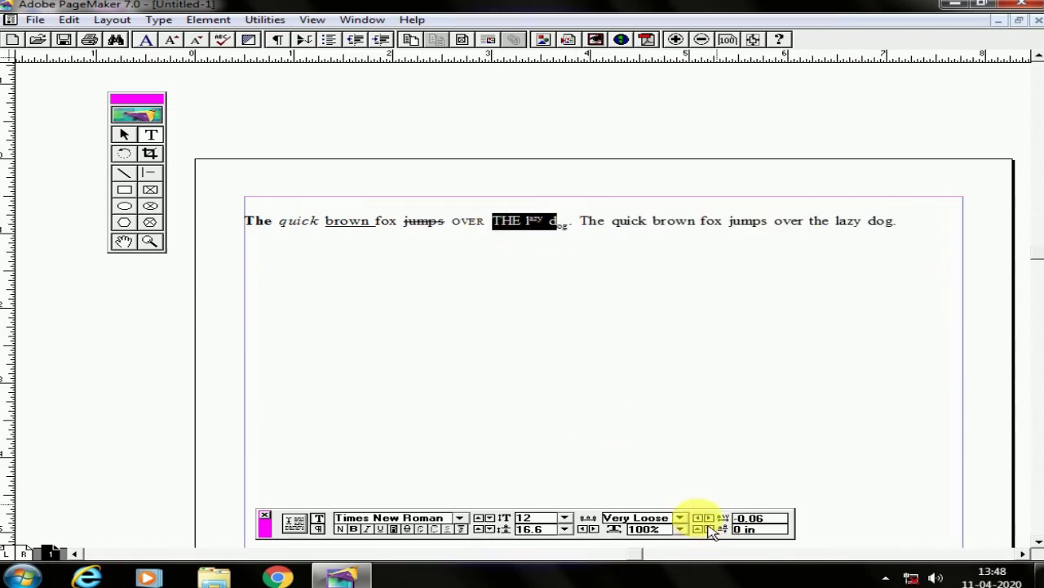
pyautogui.click(540, 529)
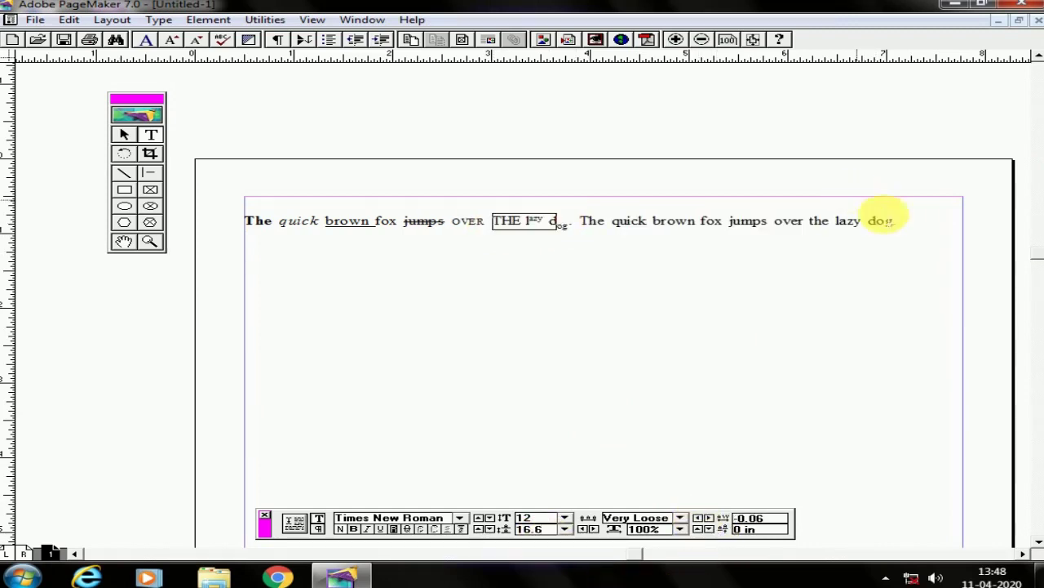
# - Copy the whole line of text and paste the duplicate on a new line below it
pyautogui.hotkey('ctrl', 'a')
pyautogui.hotkey('ctrl', 'c')
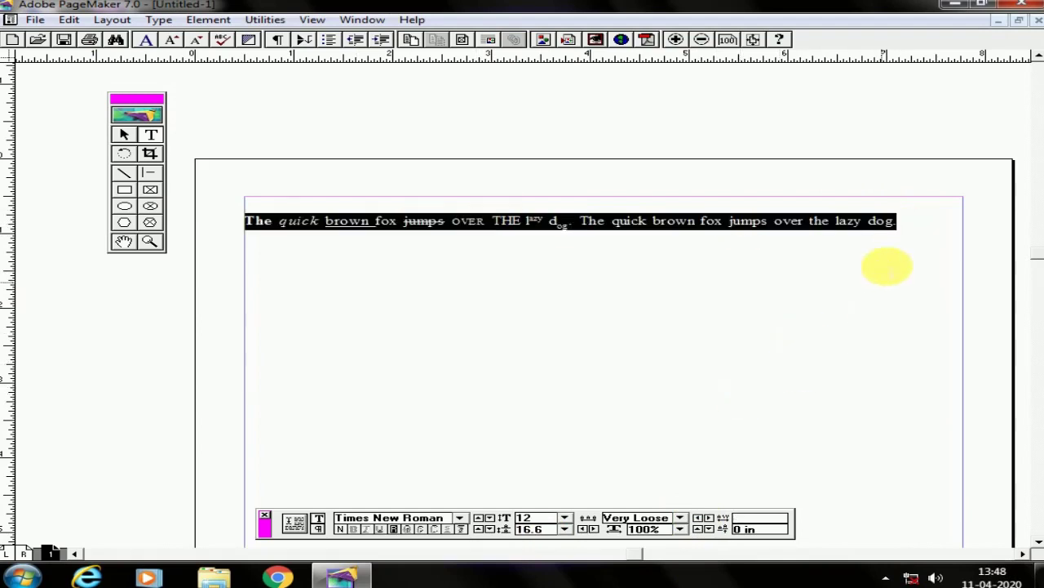
pyautogui.click(922, 222)
pyautogui.press('Return')
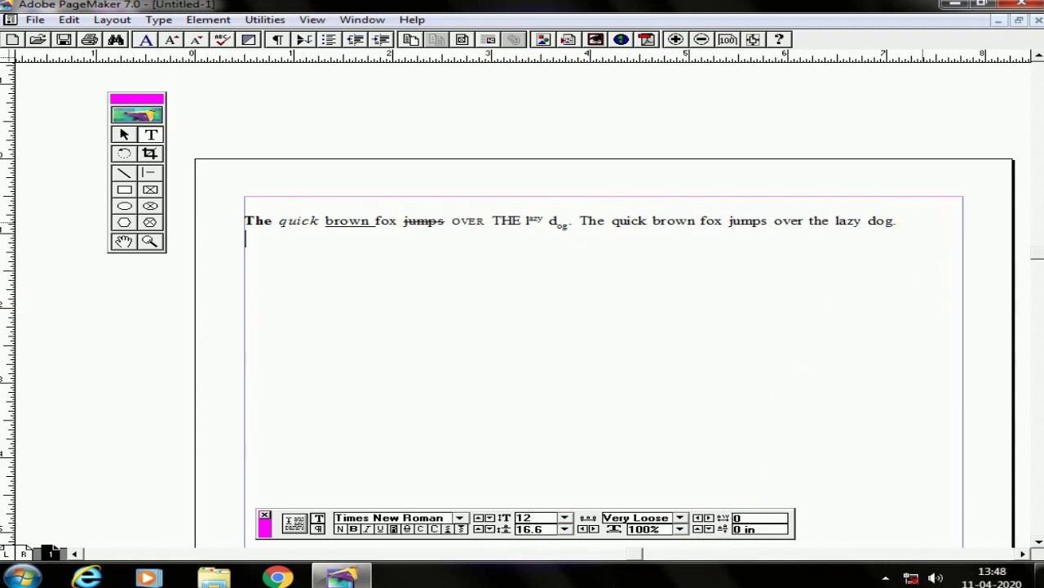
pyautogui.hotkey('ctrl', 'v')
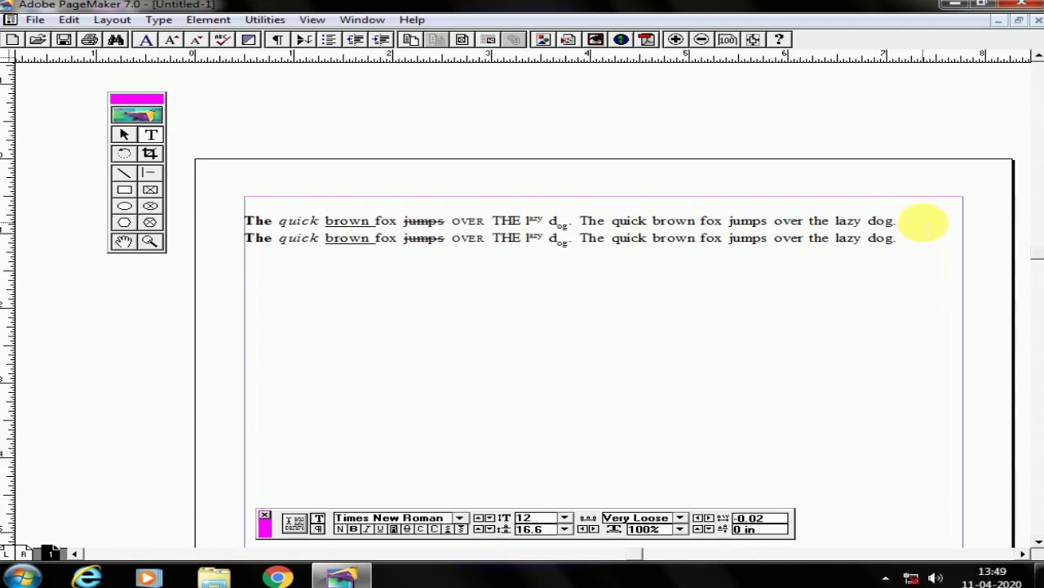
# - Select both lines and try leading values of 20 and 50, finishing with a leading of 15
pyautogui.hotkey('ctrl', 'a')
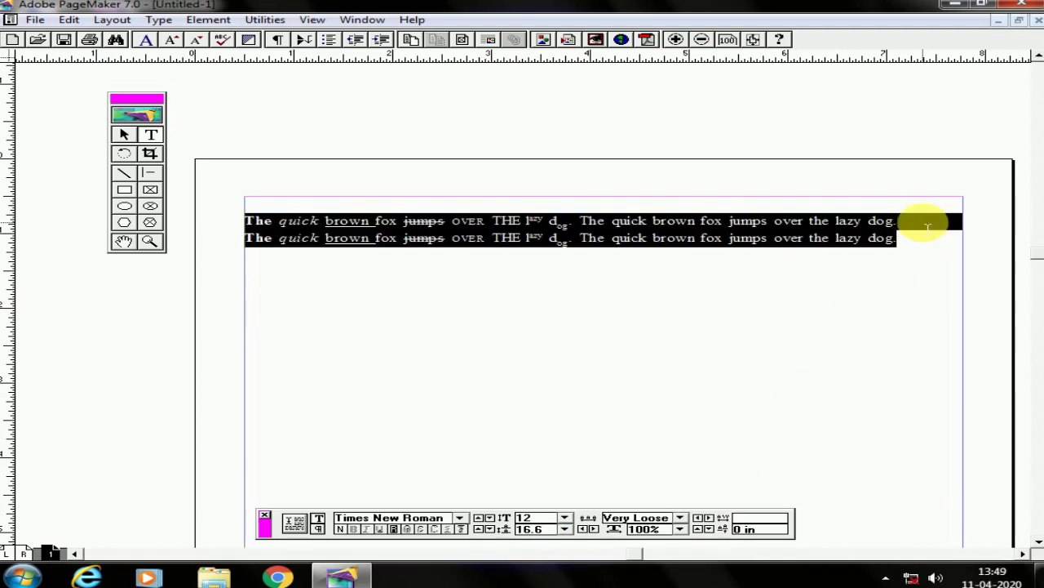
pyautogui.doubleClick(529, 528)
pyautogui.write('20')
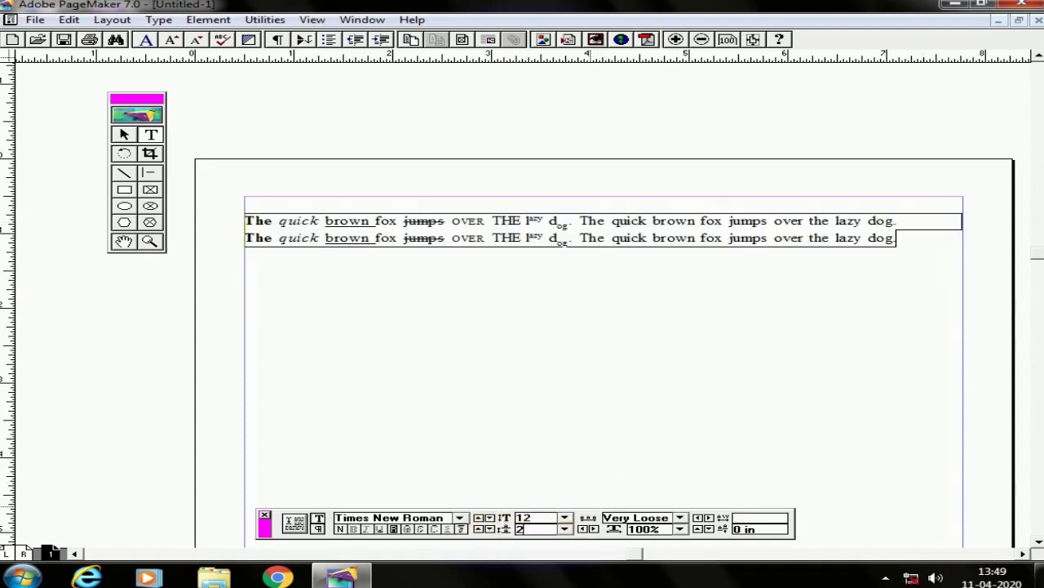
pyautogui.press('Return')
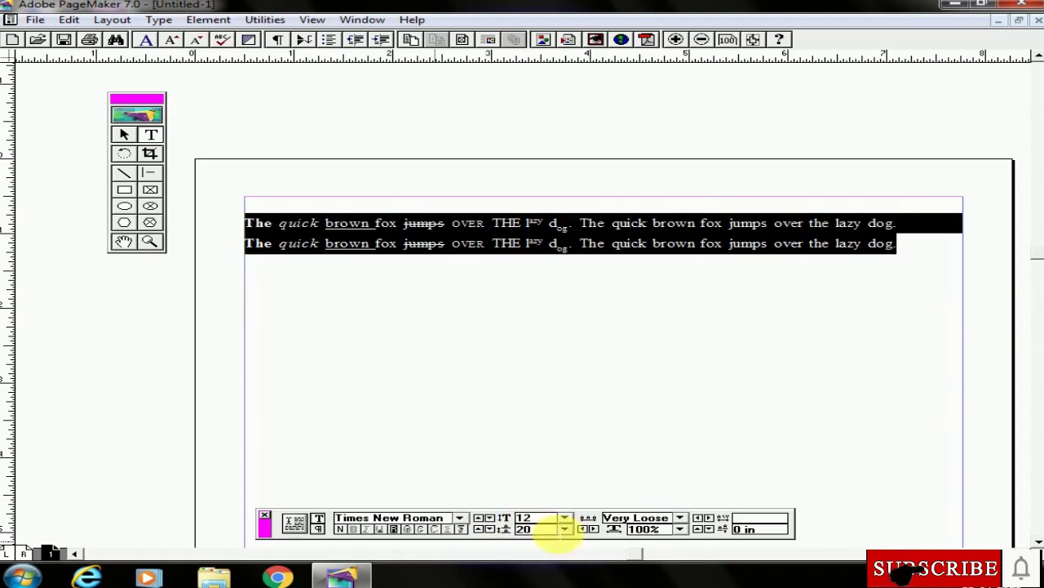
pyautogui.doubleClick(529, 529)
pyautogui.write('50')
pyautogui.press('Return')
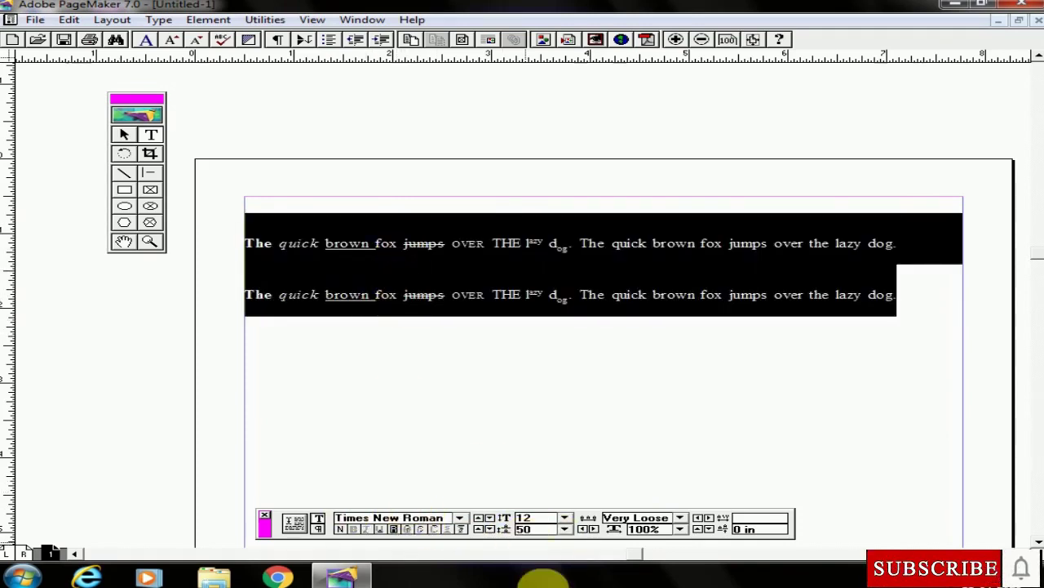
pyautogui.doubleClick(529, 529)
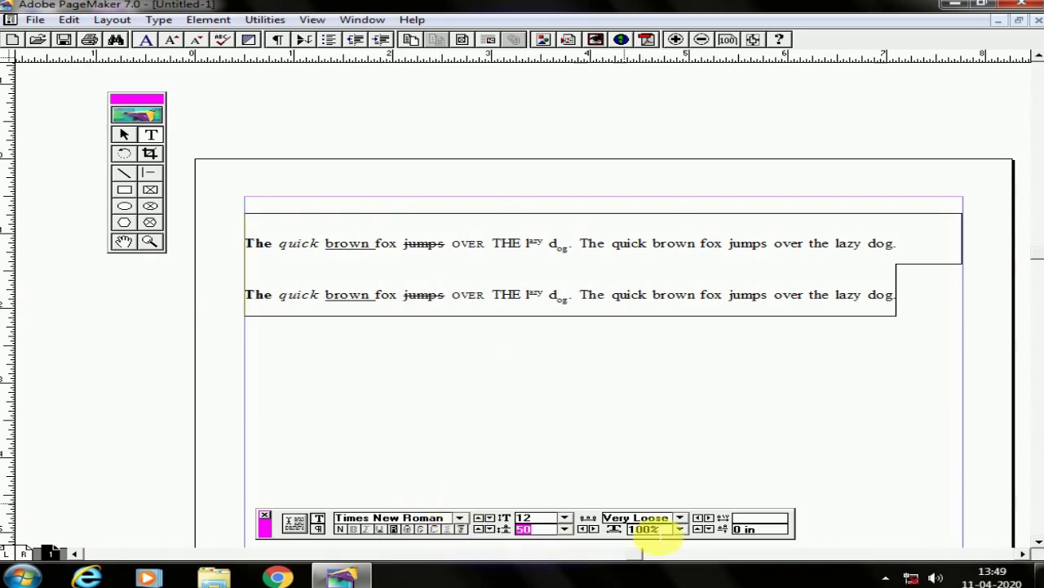
pyautogui.write('12')
pyautogui.click(653, 529)
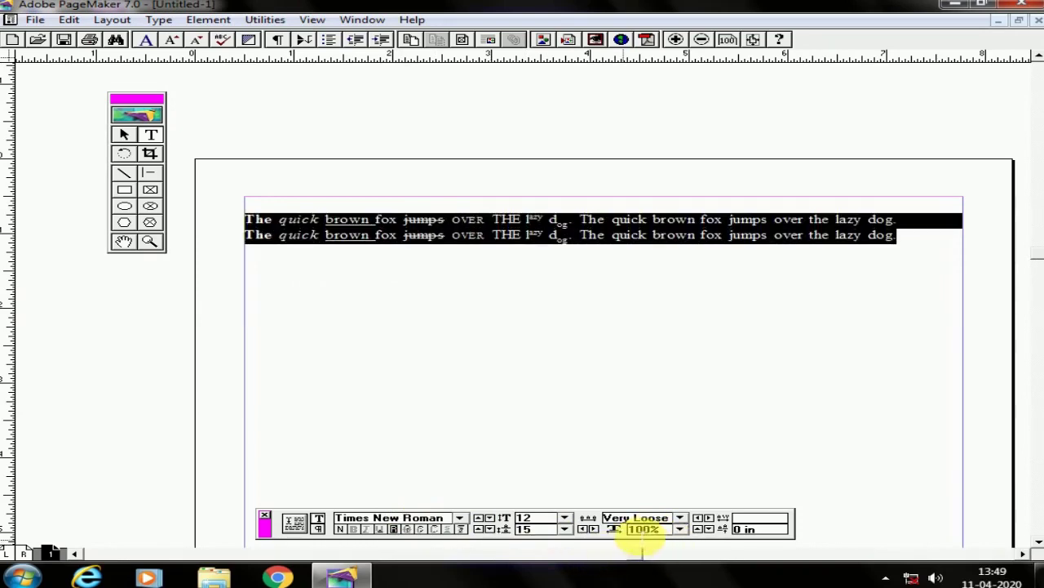
# - Adjust the horizontal character width of the selected text in small increments, finishing at 102%
pyautogui.click(589, 528)
pyautogui.click(589, 528)
pyautogui.click(589, 529)
pyautogui.click(589, 528)
pyautogui.click(589, 529)
pyautogui.click(590, 529)
pyautogui.click(589, 529)
pyautogui.click(591, 529)
pyautogui.click(591, 529)
pyautogui.click(591, 528)
pyautogui.click(592, 529)
pyautogui.click(592, 529)
pyautogui.click(592, 529)
pyautogui.click(592, 528)
pyautogui.click(592, 529)
pyautogui.click(591, 529)
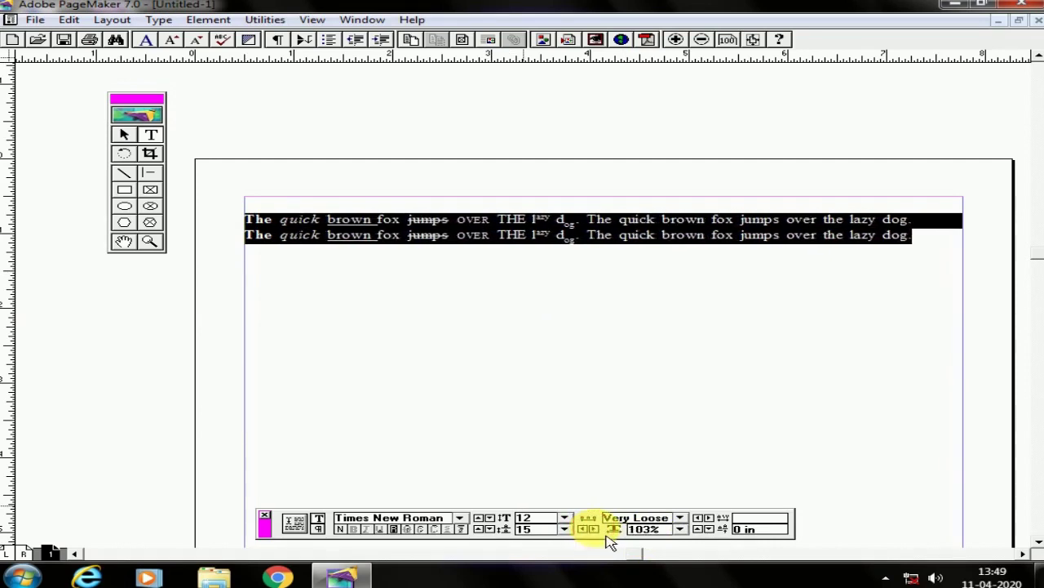
pyautogui.click(584, 529)
# - Tighten the kerning of both selected lines to -0.09, and loosen it to 0.01
pyautogui.click(699, 518)
pyautogui.click(698, 517)
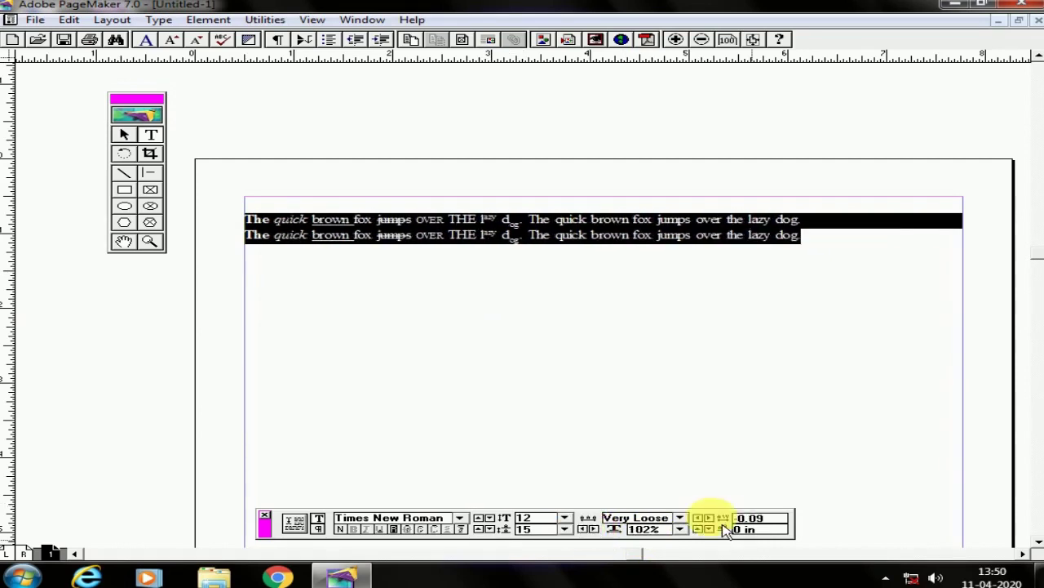
pyautogui.click(708, 518)
pyautogui.click(708, 518)
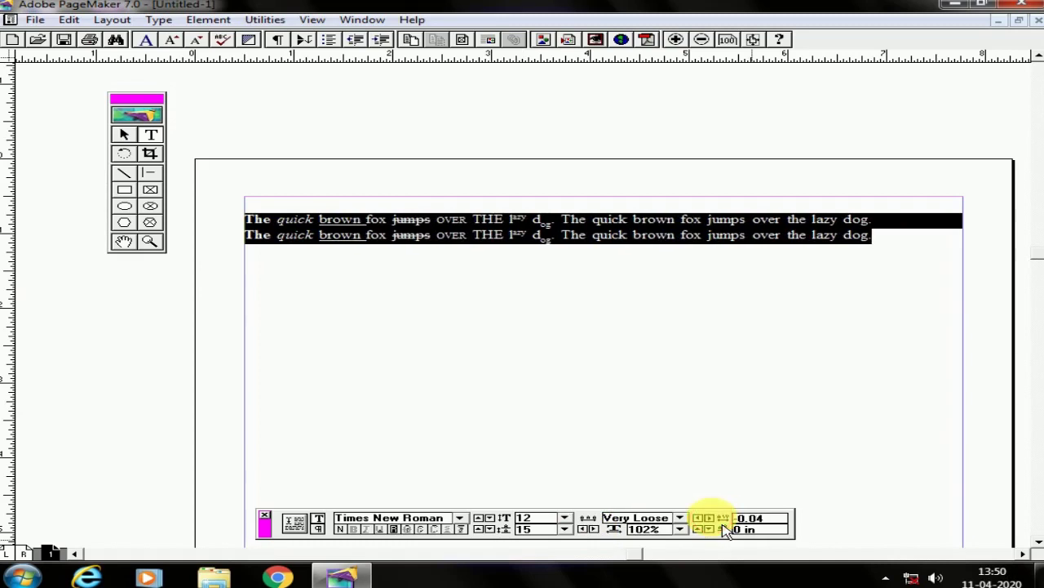
pyautogui.click(708, 518)
pyautogui.click(722, 525)
pyautogui.click(722, 525)
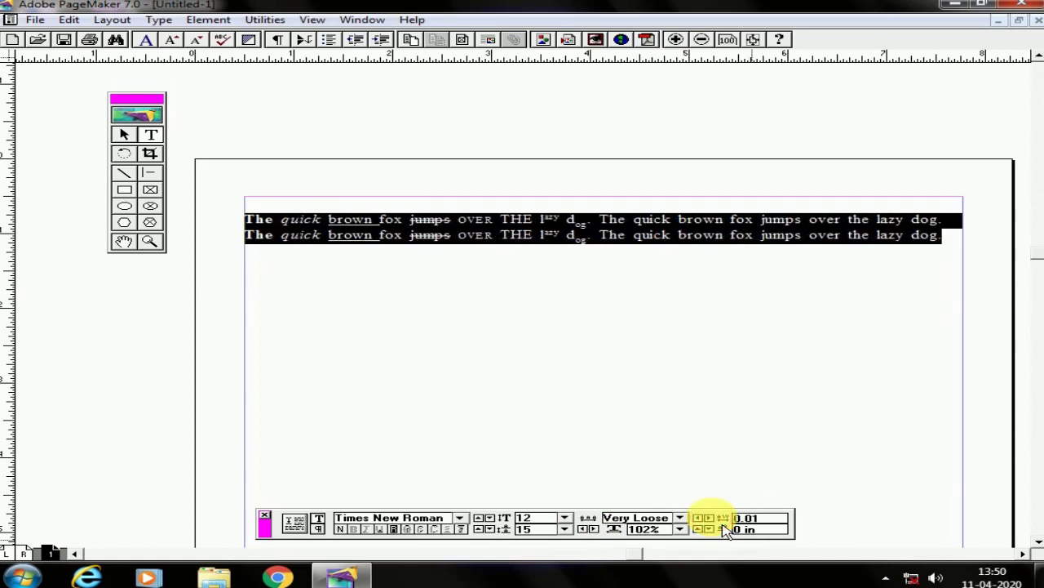
# - Increase the horizontal character width of both selected lines to 105%
pyautogui.click(593, 538)
pyautogui.click(593, 539)
pyautogui.click(593, 539)
pyautogui.click(593, 539)
pyautogui.click(594, 531)
pyautogui.click(595, 531)
pyautogui.click(594, 531)
pyautogui.click(594, 530)
pyautogui.click(595, 531)
pyautogui.click(593, 530)
pyautogui.click(593, 530)
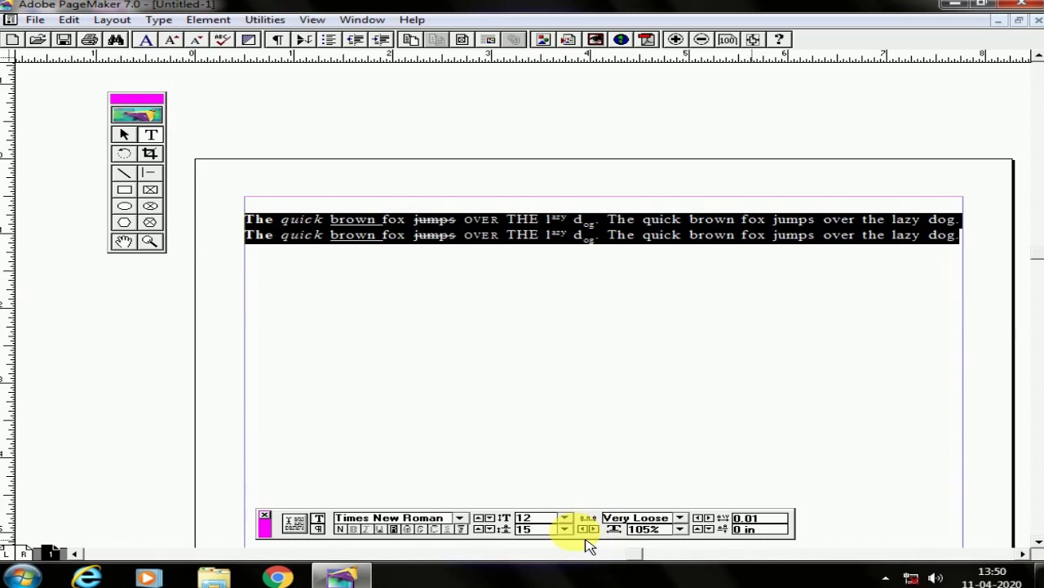
pyautogui.doubleClick(643, 528)
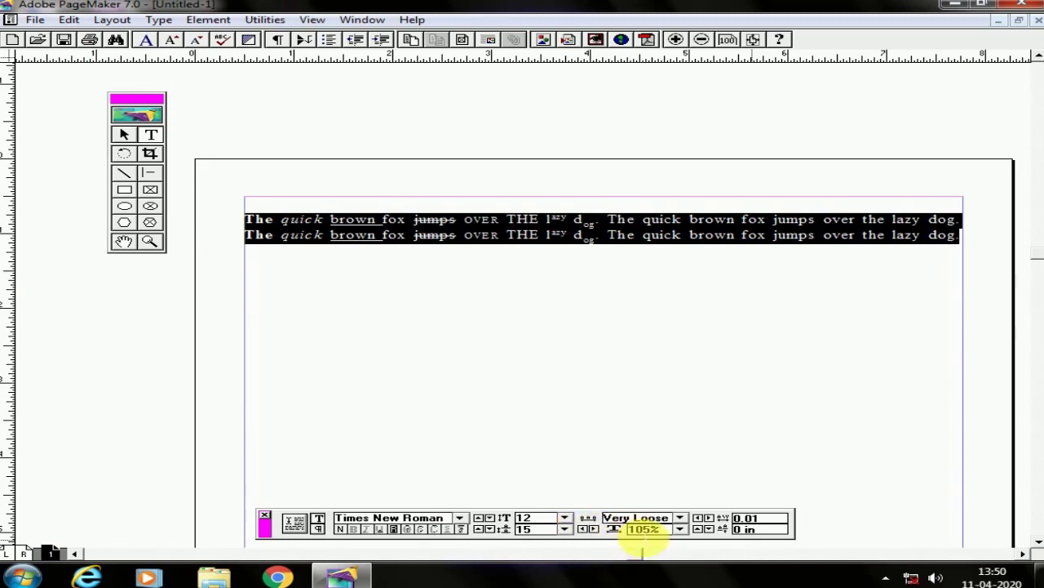
pyautogui.click(739, 517)
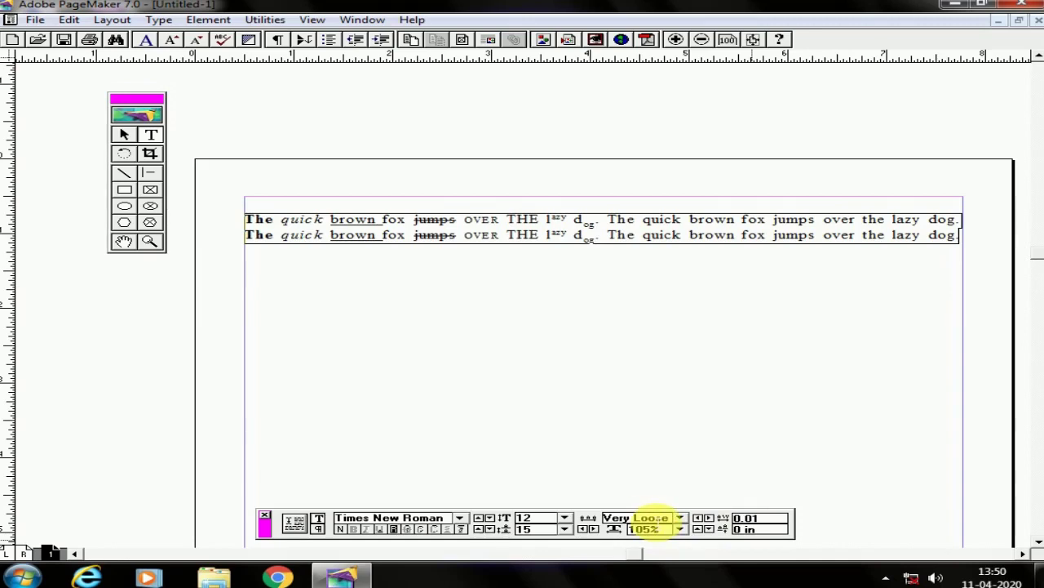
pyautogui.click(529, 518)
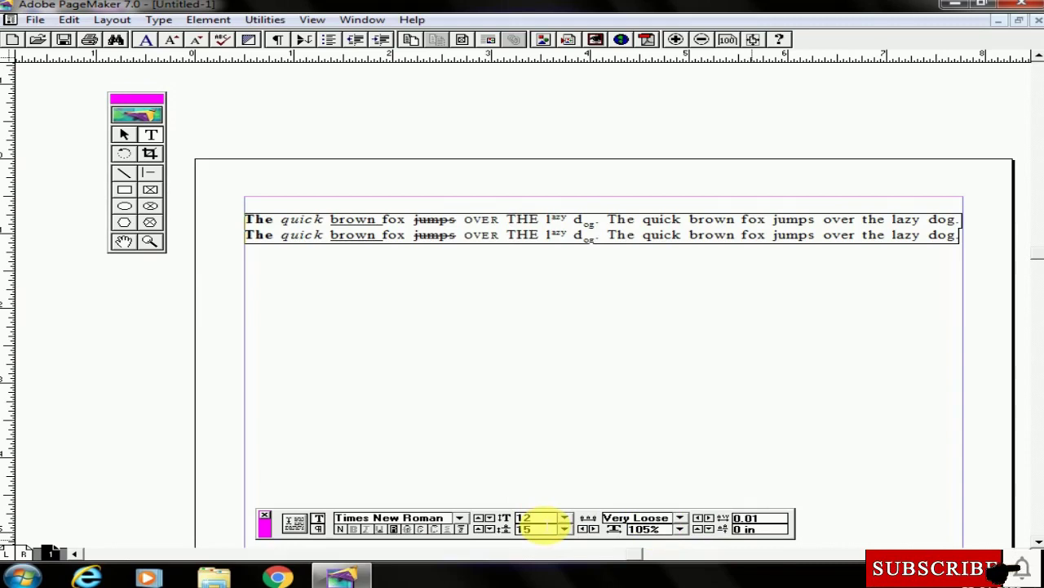
# - Try kerning values of 0 and 0.02 on "quick" in the first line's second sentence, finishing with 0.8
pyautogui.press('Tab')
pyautogui.write('0')
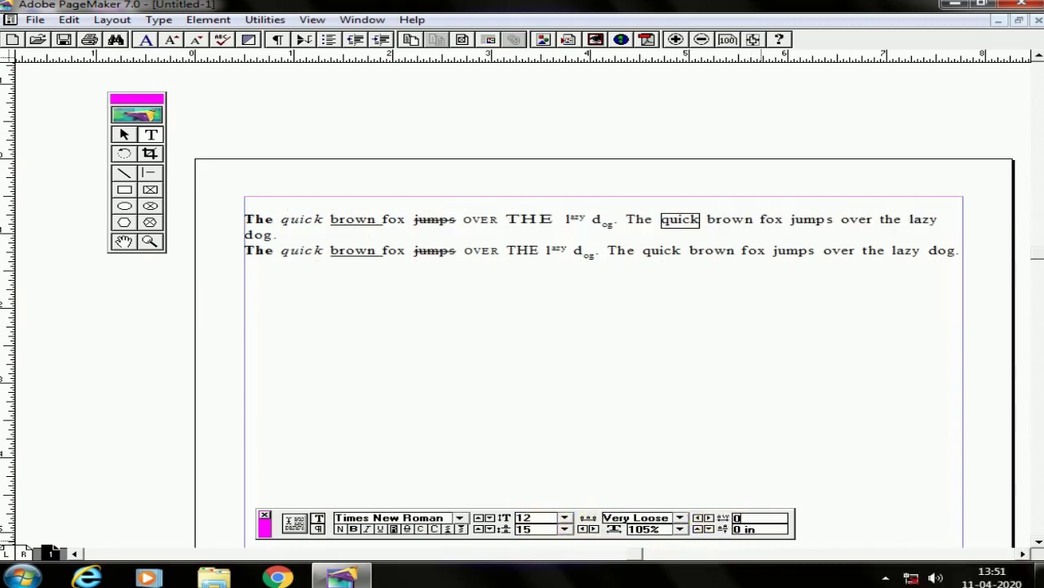
pyautogui.press('Return')
pyautogui.click(707, 517)
pyautogui.click(708, 517)
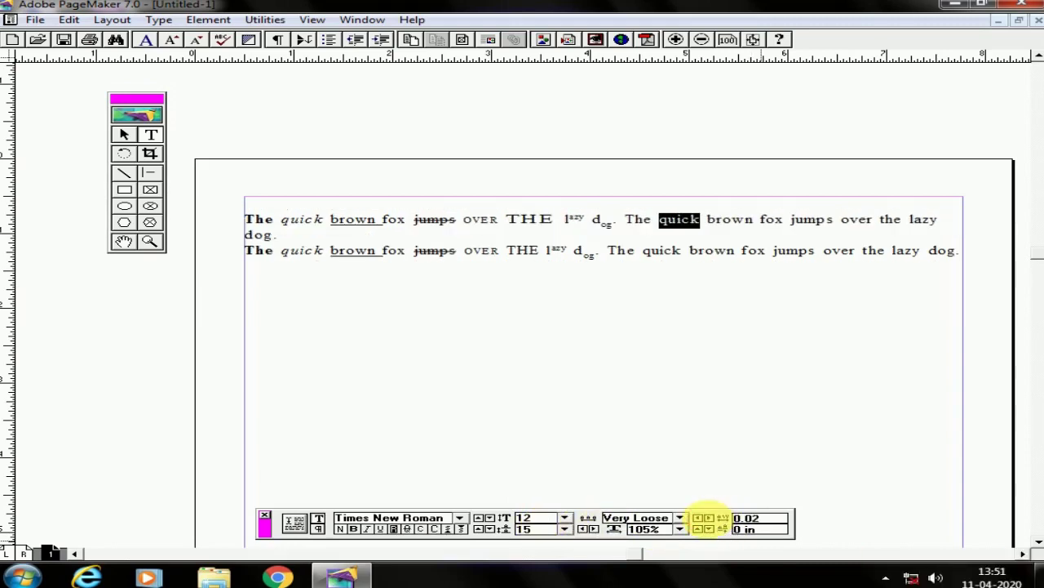
pyautogui.click(767, 518)
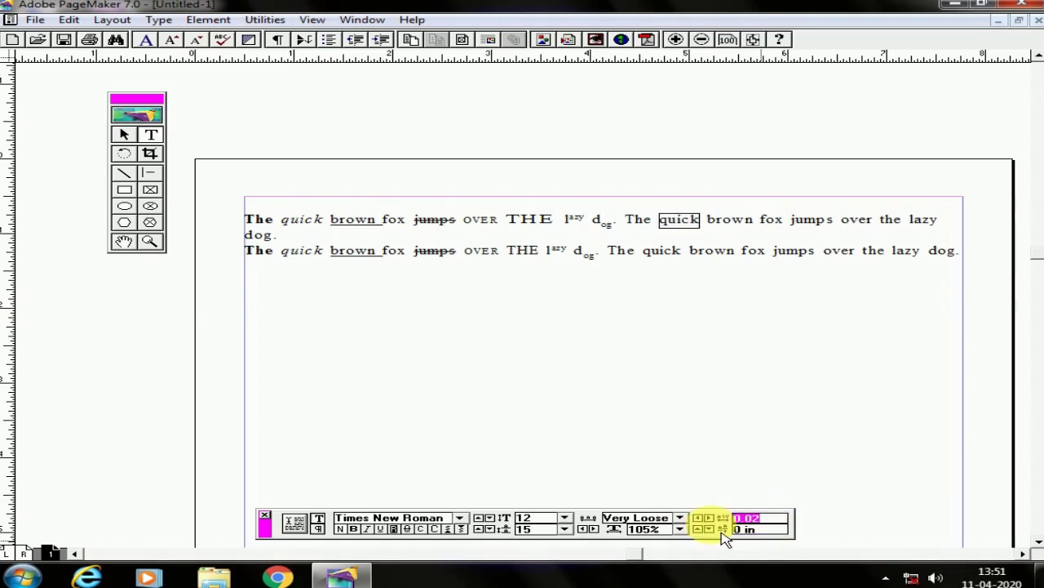
pyautogui.write('0')
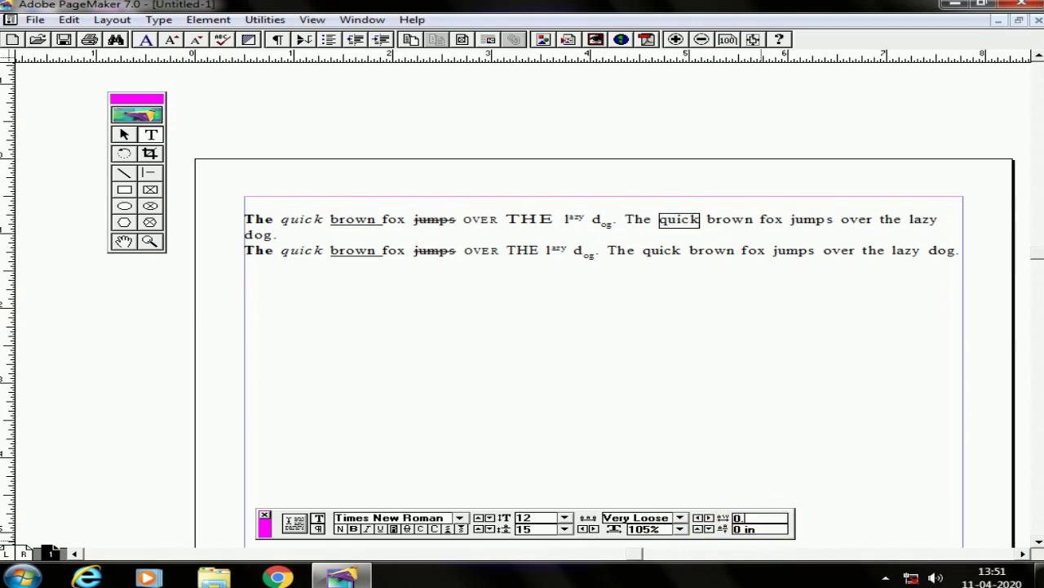
pyautogui.click(710, 526)
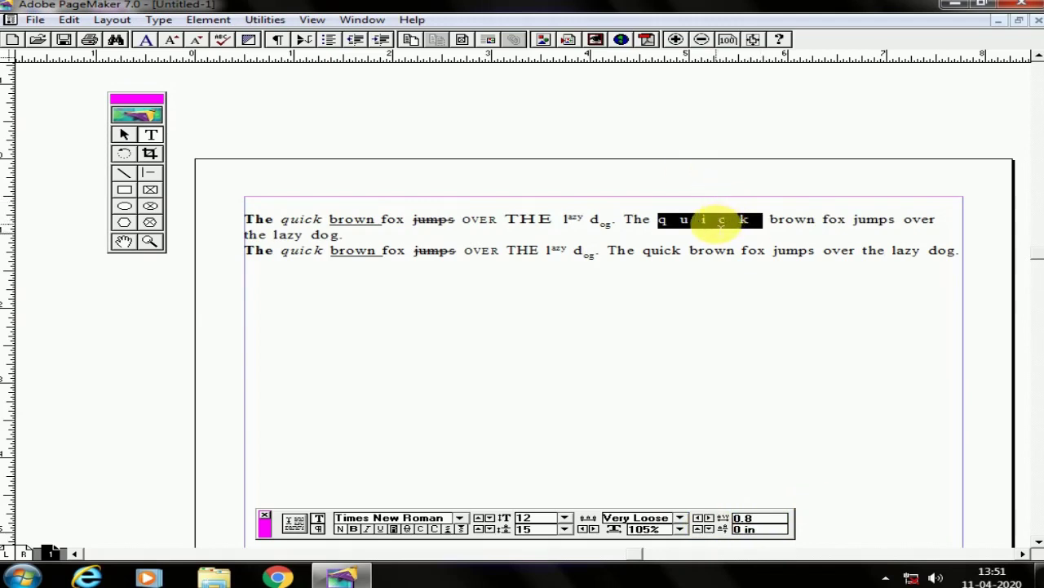
pyautogui.click(721, 222)
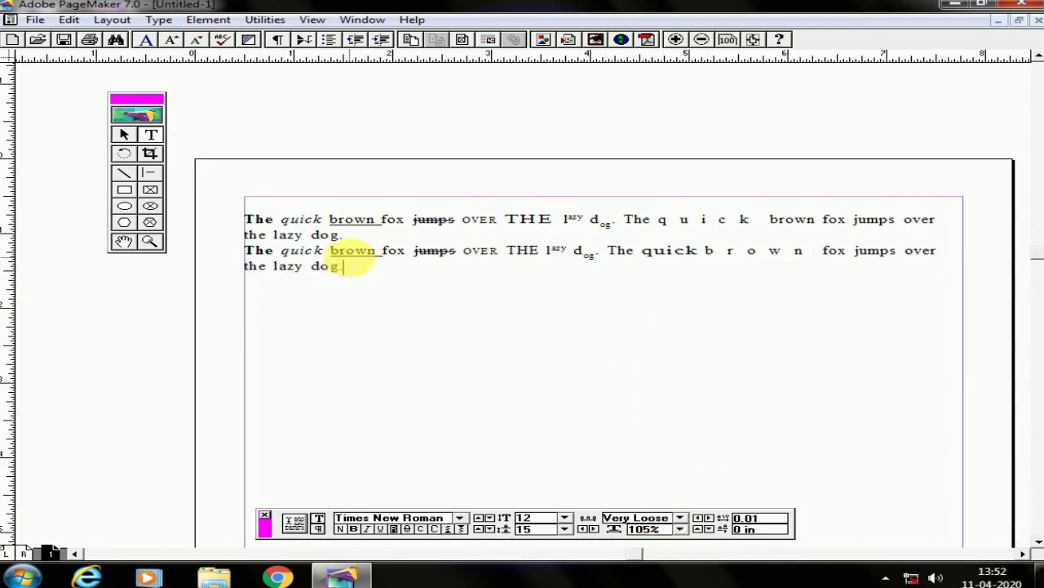
# - Copy all the text and paste it twice at the end of the last paragraph
pyautogui.hotkey('ctrl', 'a')
pyautogui.hotkey('ctrl', 'c')
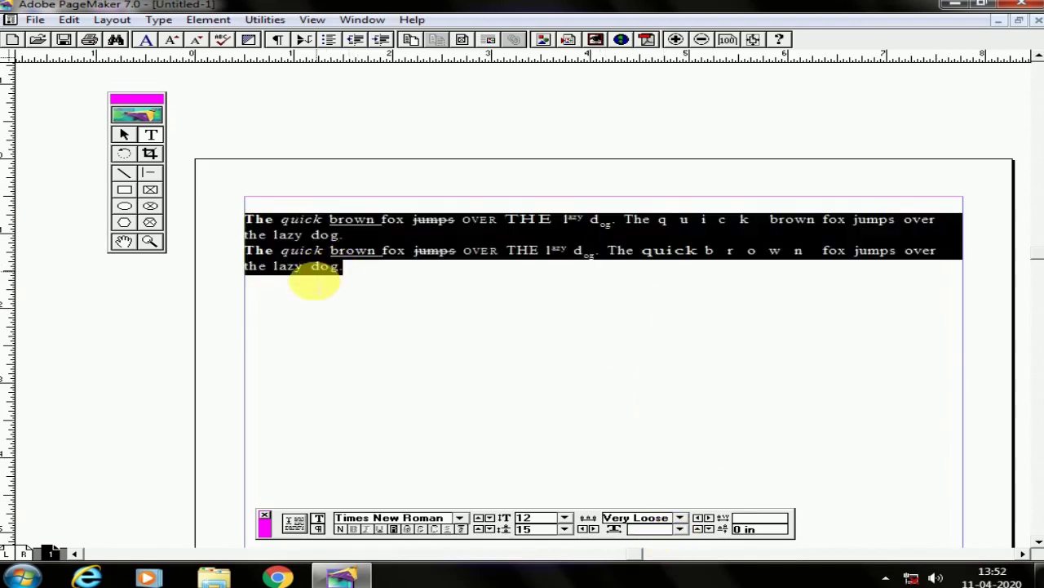
pyautogui.click(378, 267)
pyautogui.hotkey('ctrl', 'v')
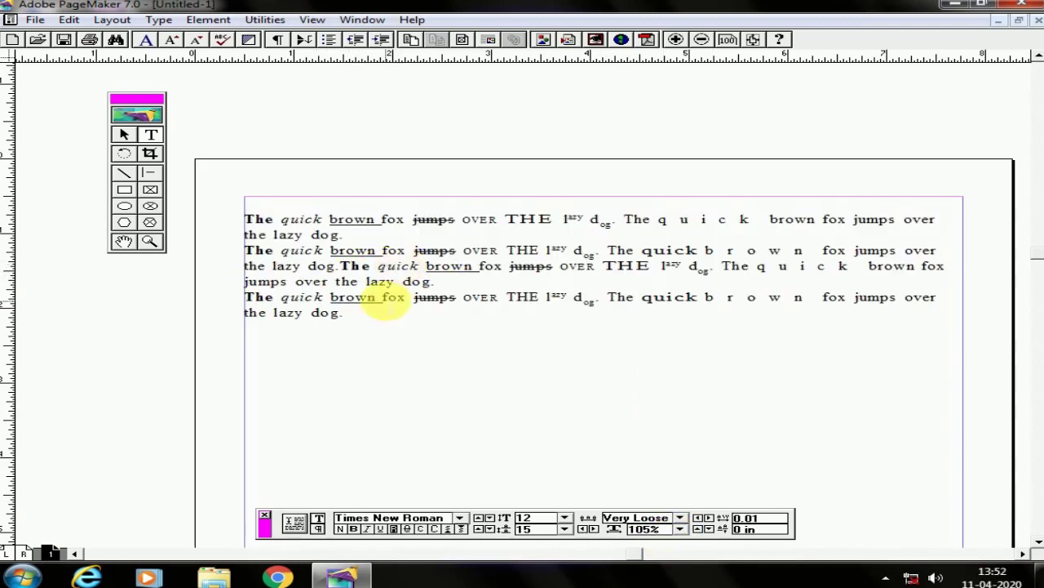
pyautogui.hotkey('ctrl', 'v')
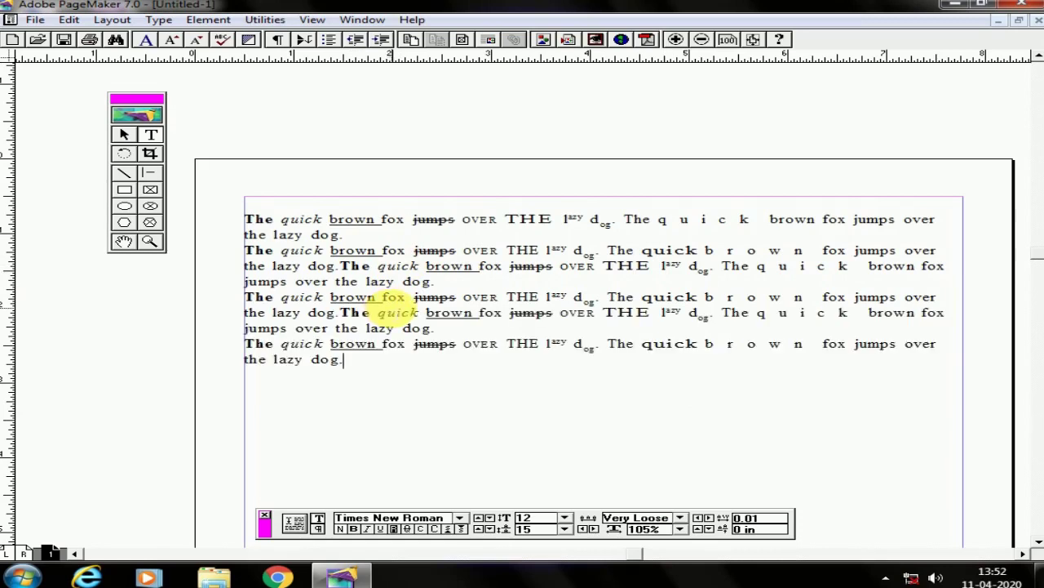
# - Move the first paragraph's second sentence onto a new line
pyautogui.click(602, 251)
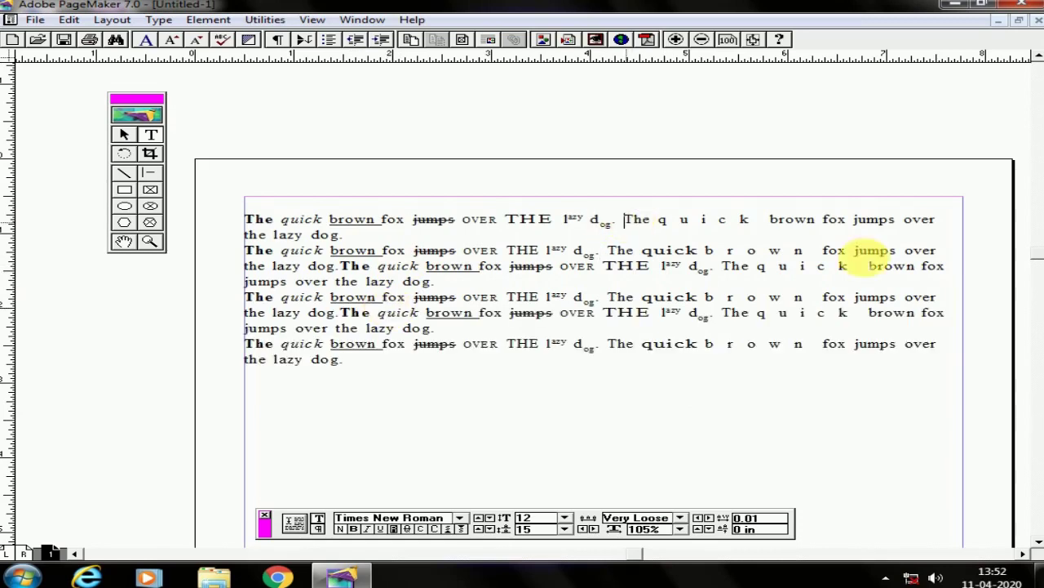
pyautogui.press('Return')
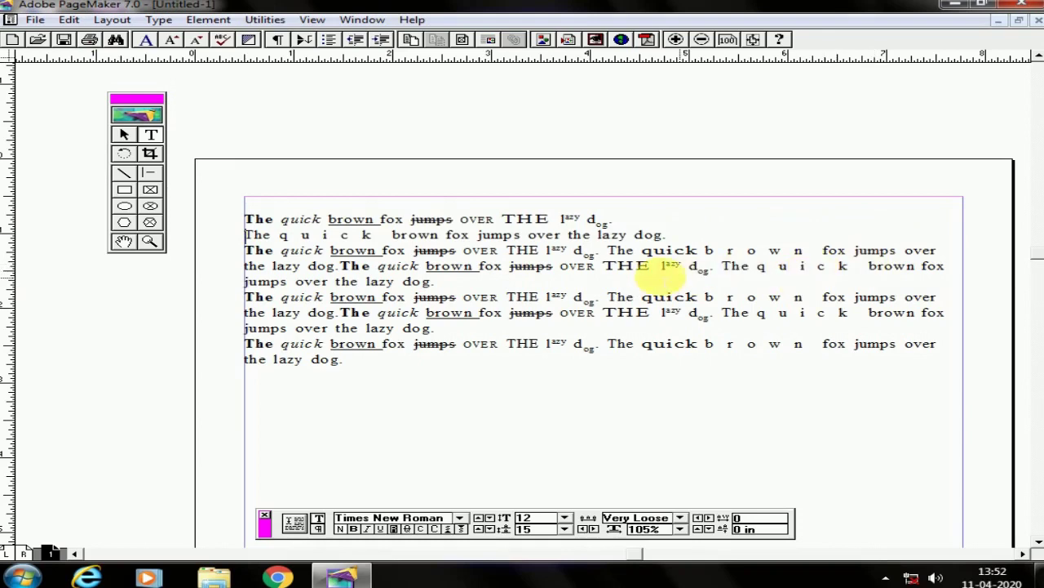
# - Move the second paragraph's second sentence onto a new line
pyautogui.click(608, 251)
pyautogui.press('Return')
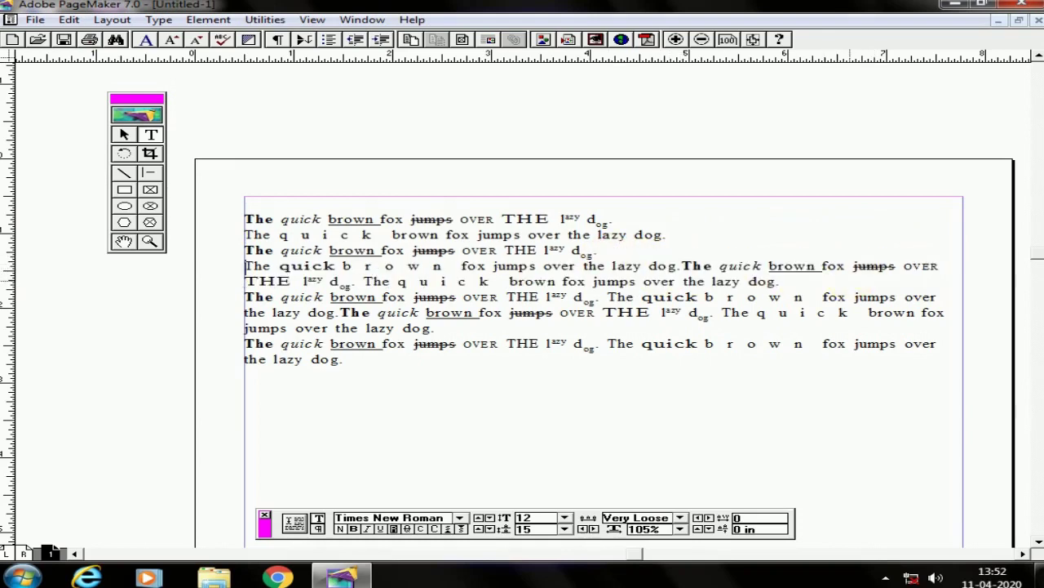
# - Try the Kokila and Webdings fonts on all the text, finishing with Courier New Greek
pyautogui.hotkey('ctrl', 'a')
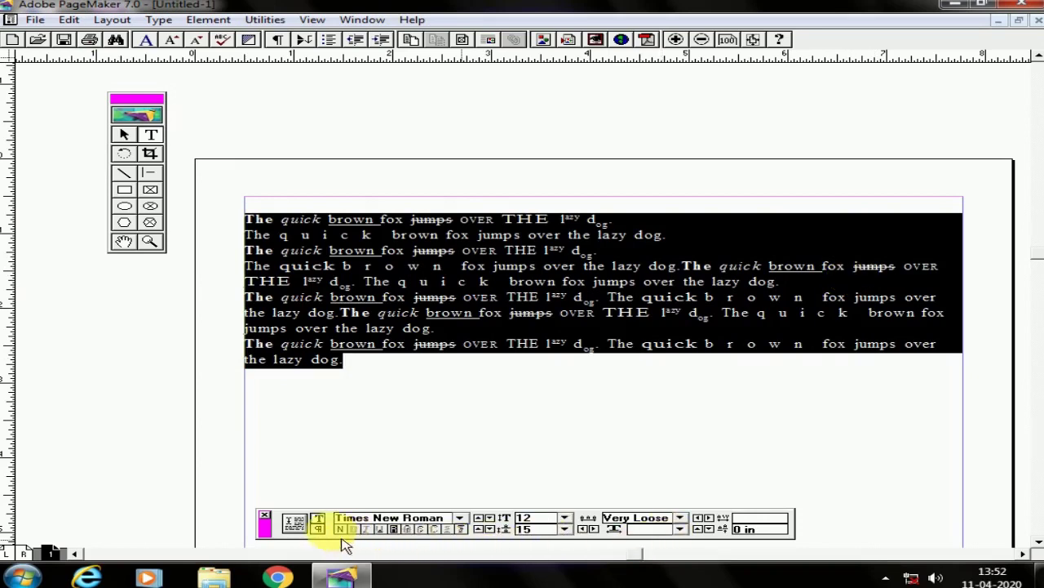
pyautogui.click(459, 517)
pyautogui.moveTo(461, 504); pyautogui.dragTo(466, 489)
pyautogui.click(382, 464)
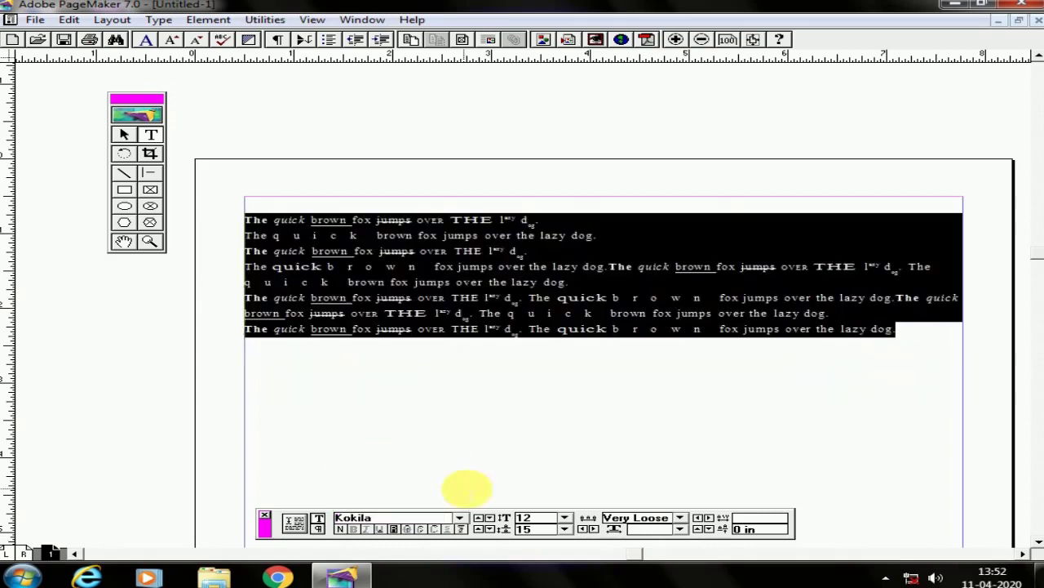
pyautogui.click(460, 518)
pyautogui.moveTo(466, 485)
pyautogui.mouseDown()
pyautogui.moveTo(471, 499)
pyautogui.moveTo(459, 495)
pyautogui.mouseUp()
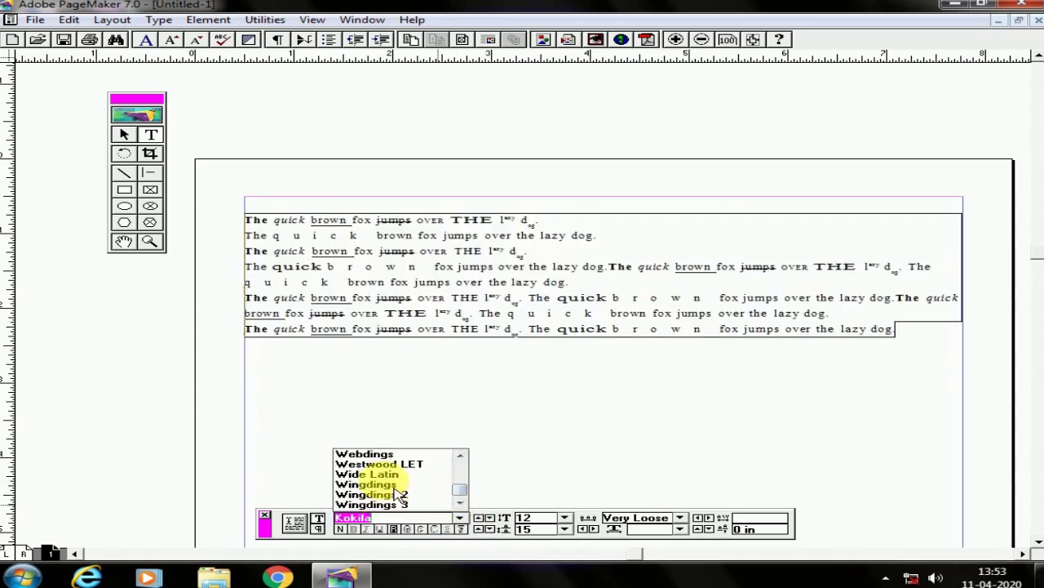
pyautogui.click(377, 453)
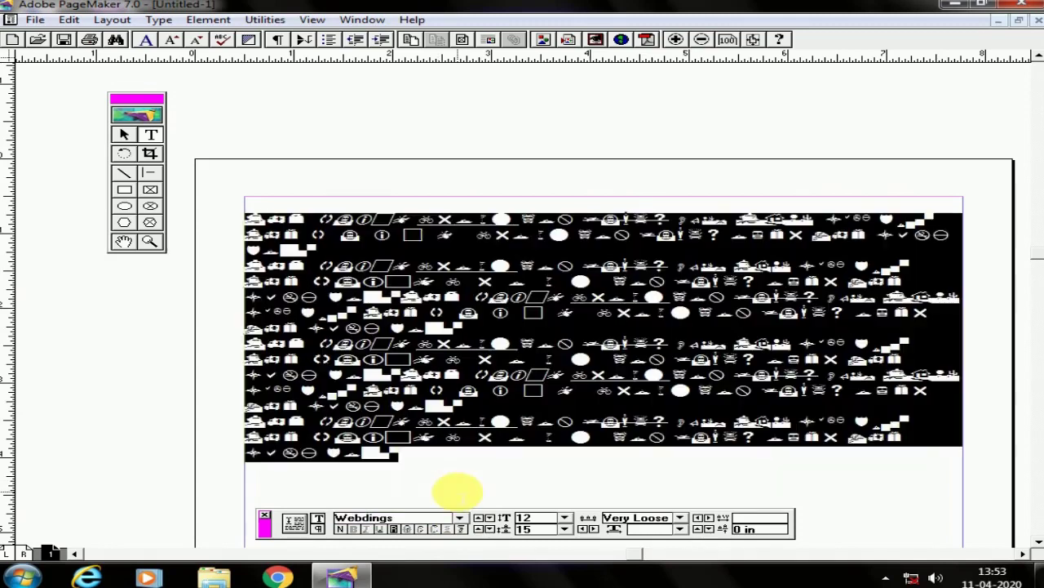
pyautogui.click(459, 518)
pyautogui.moveTo(462, 495); pyautogui.dragTo(462, 474)
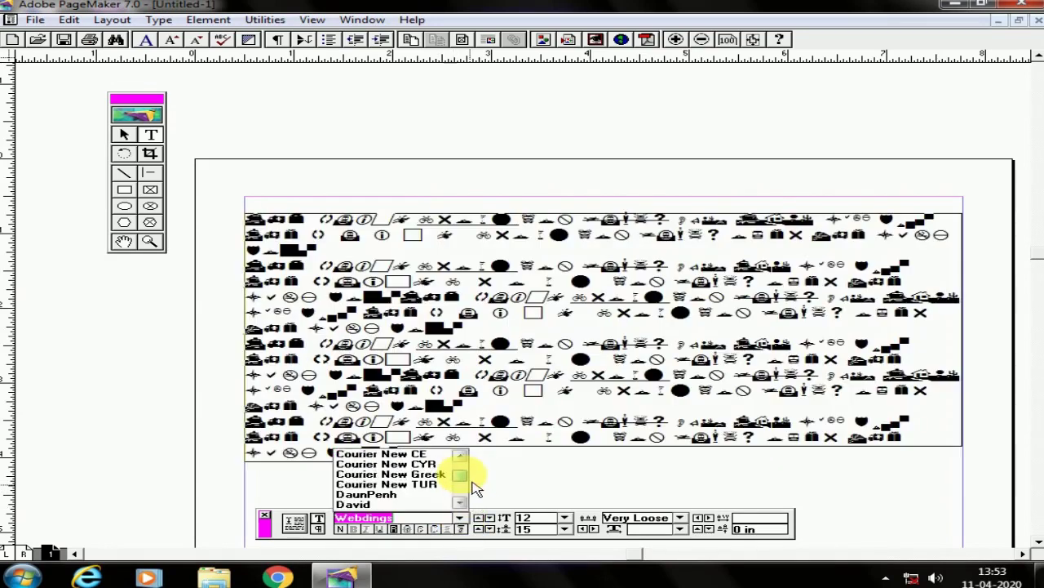
pyautogui.click(468, 474)
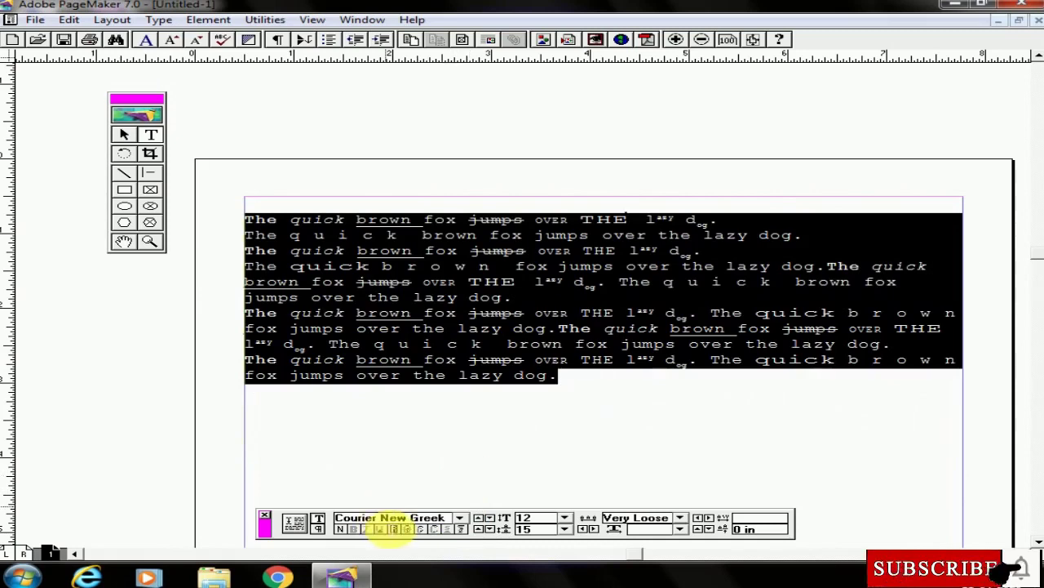
# - Switch the Control Palette to paragraph formatting and try right and left alignment on all the text, finishing right-aligned
pyautogui.click(318, 521)
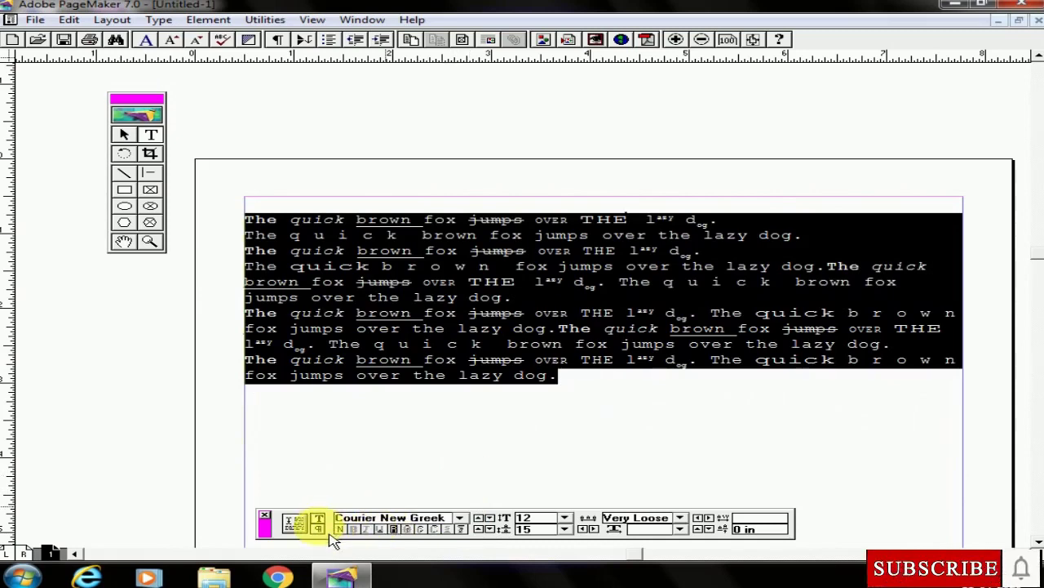
pyautogui.click(320, 529)
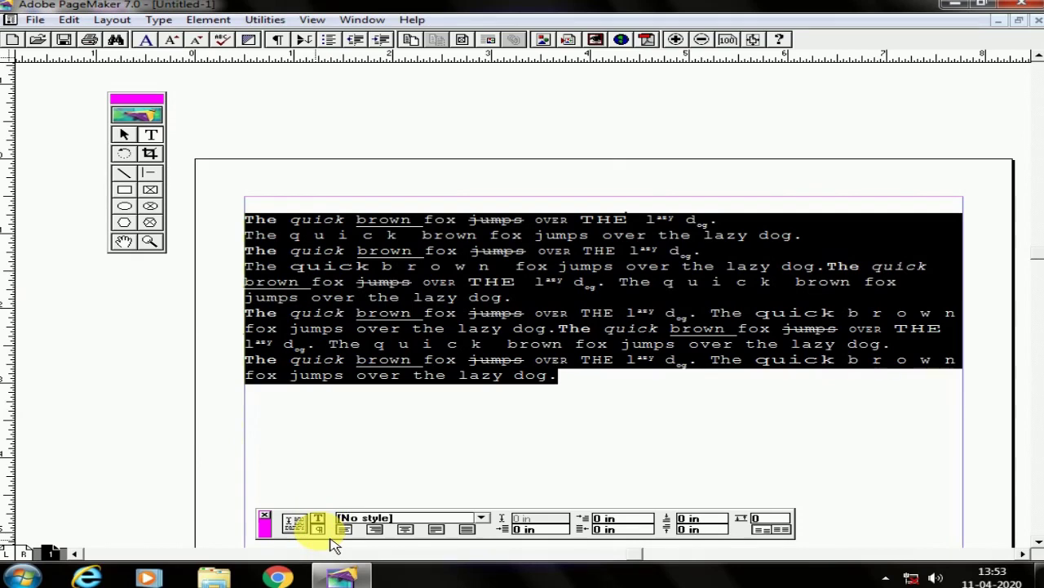
pyautogui.click(406, 528)
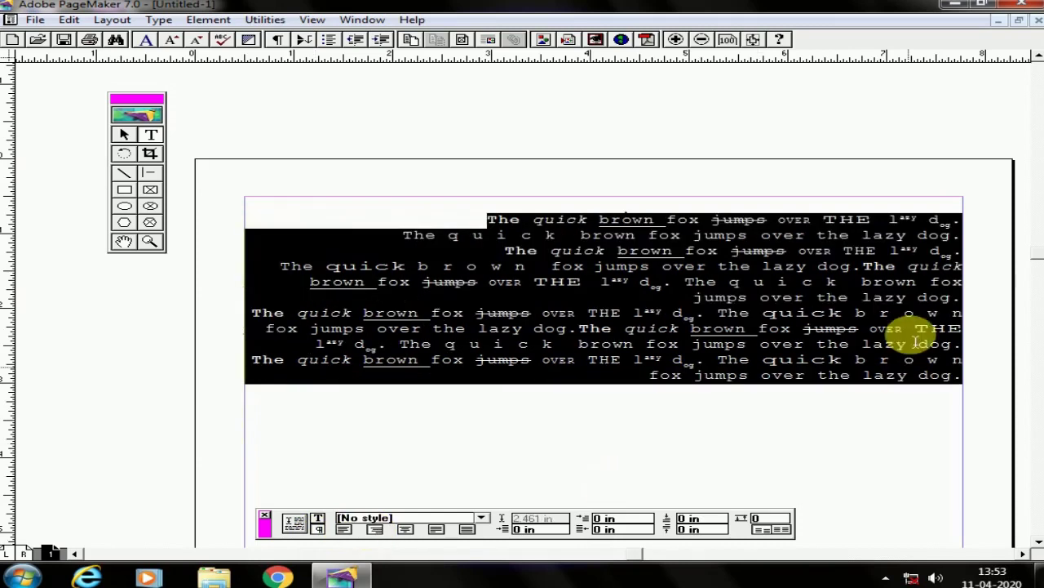
pyautogui.click(344, 529)
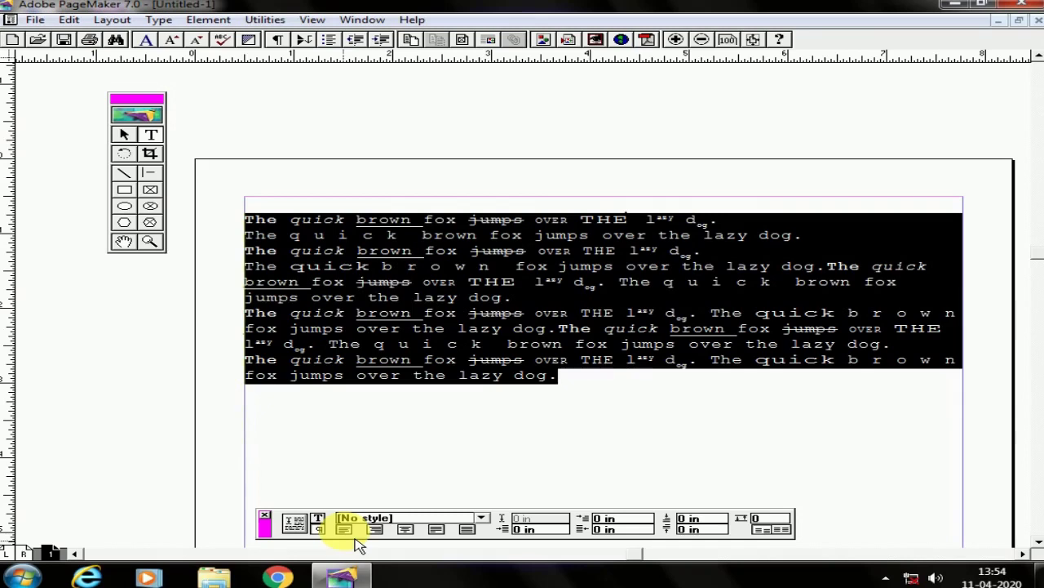
pyautogui.click(405, 528)
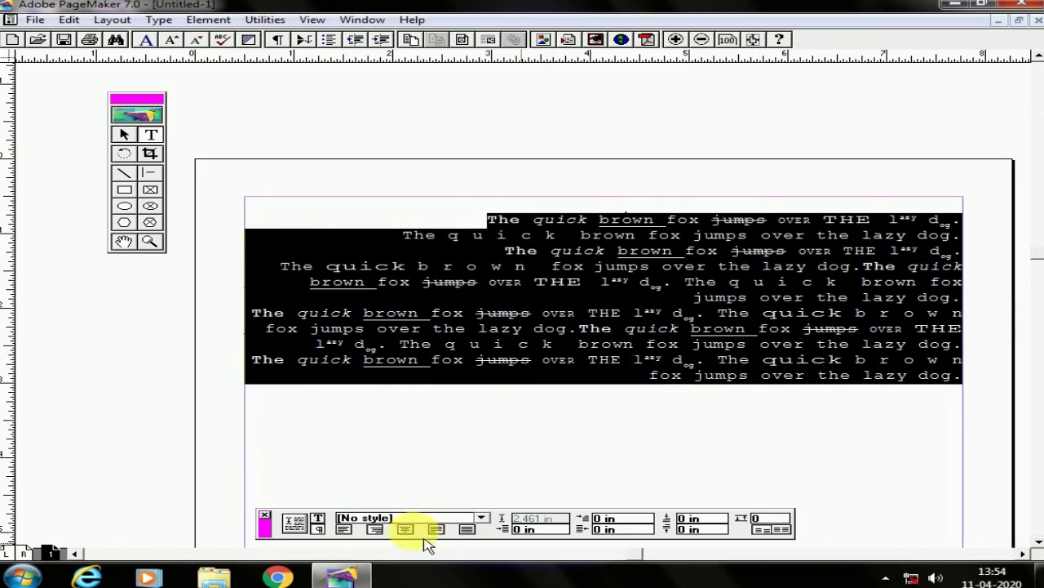
# - Try centred, justified and force-justified alignment on all the text, finishing with justified
pyautogui.hotkey('ctrl', 'shift', 'c')
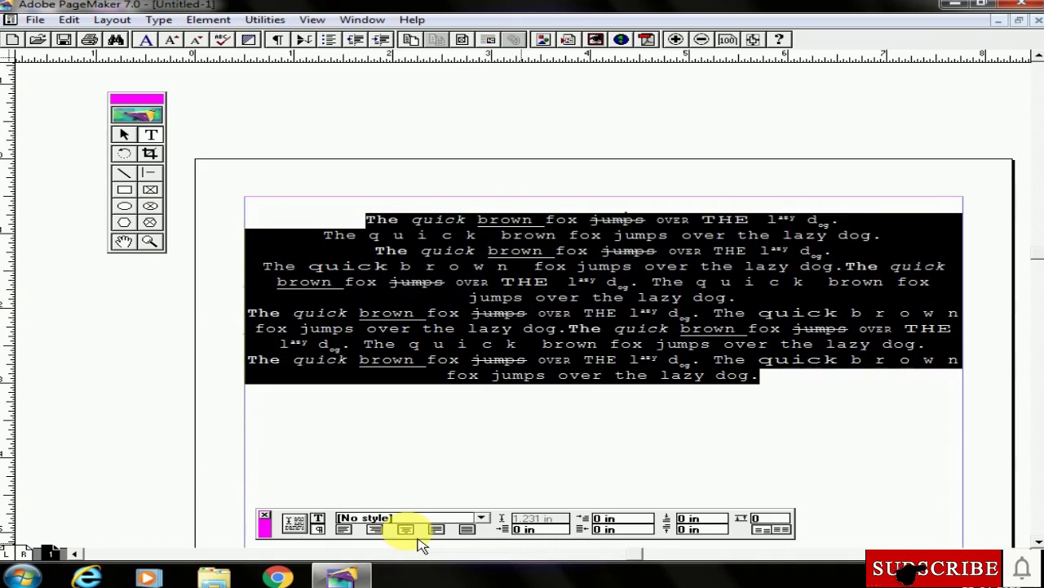
pyautogui.hotkey('ctrl', 'shift', 'l')
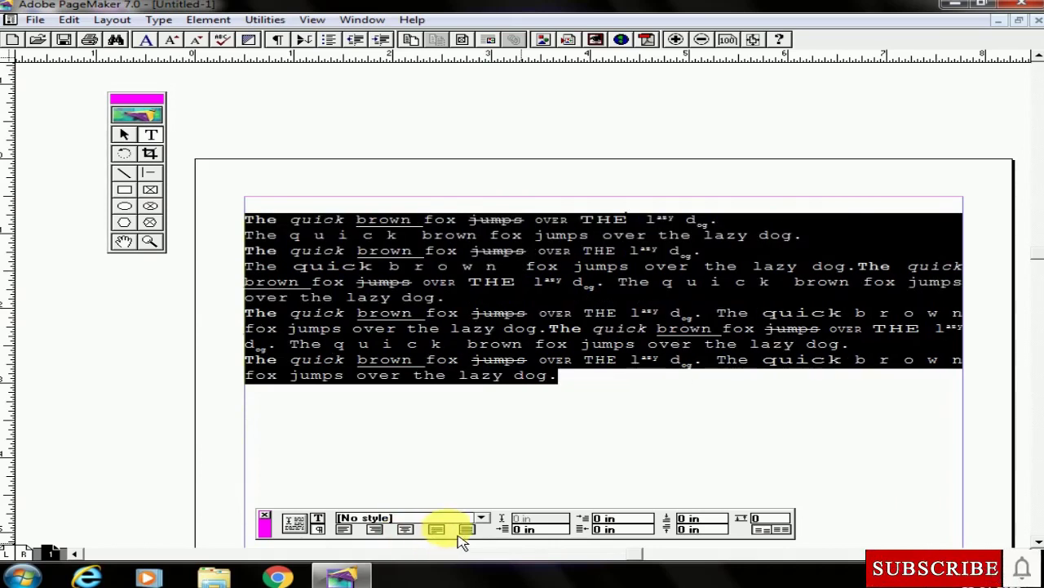
pyautogui.click(467, 529)
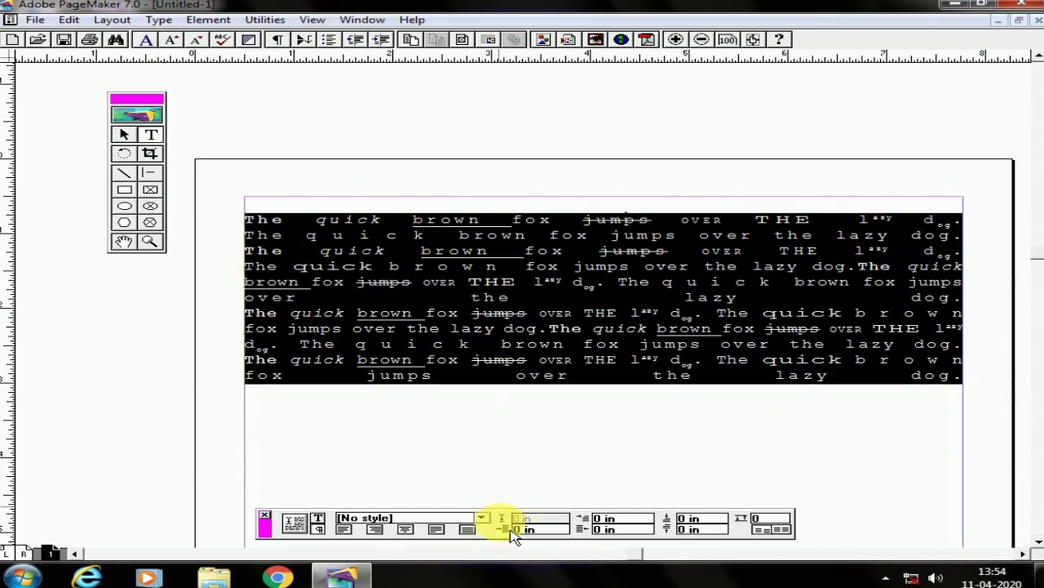
pyautogui.click(436, 529)
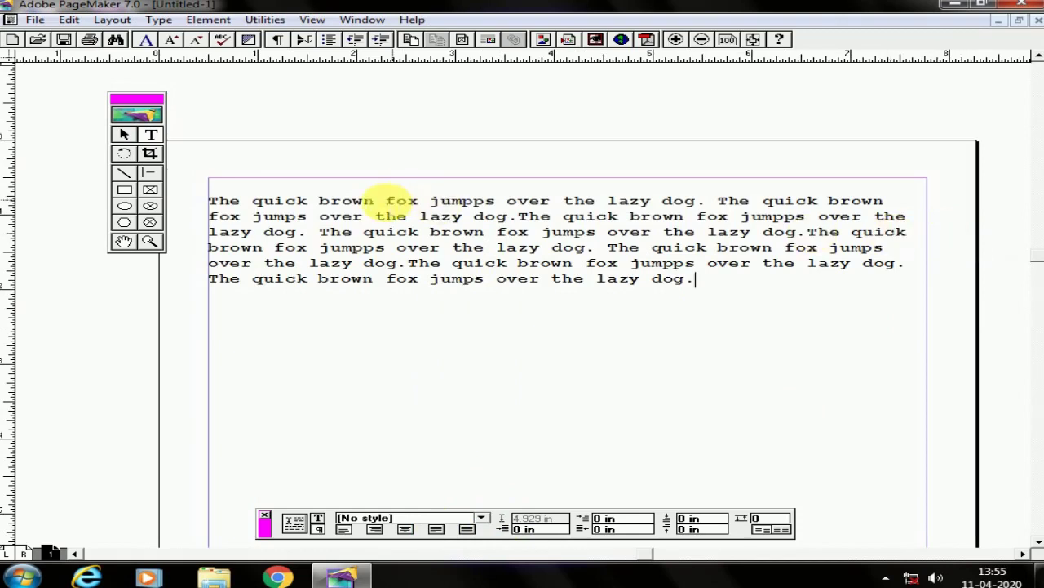
# - Select the whole unformatted sample paragraph and try justified, left, right and centred alignment in turn
pyautogui.moveTo(208, 199); pyautogui.dragTo(855, 292)
pyautogui.click(730, 261)
pyautogui.tripleClick(744, 247)
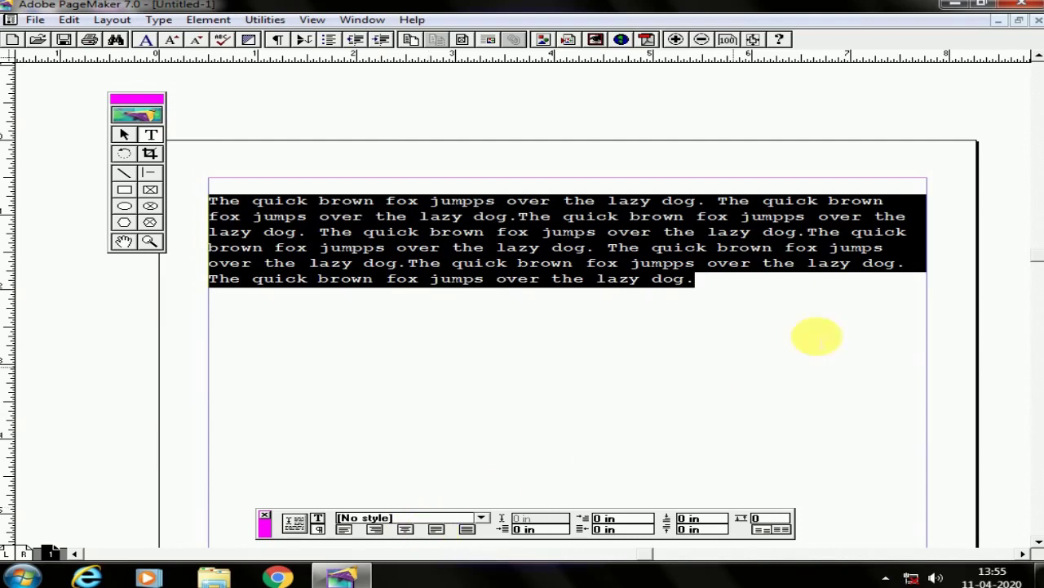
pyautogui.hotkey('ctrl', 'shift', 'j')
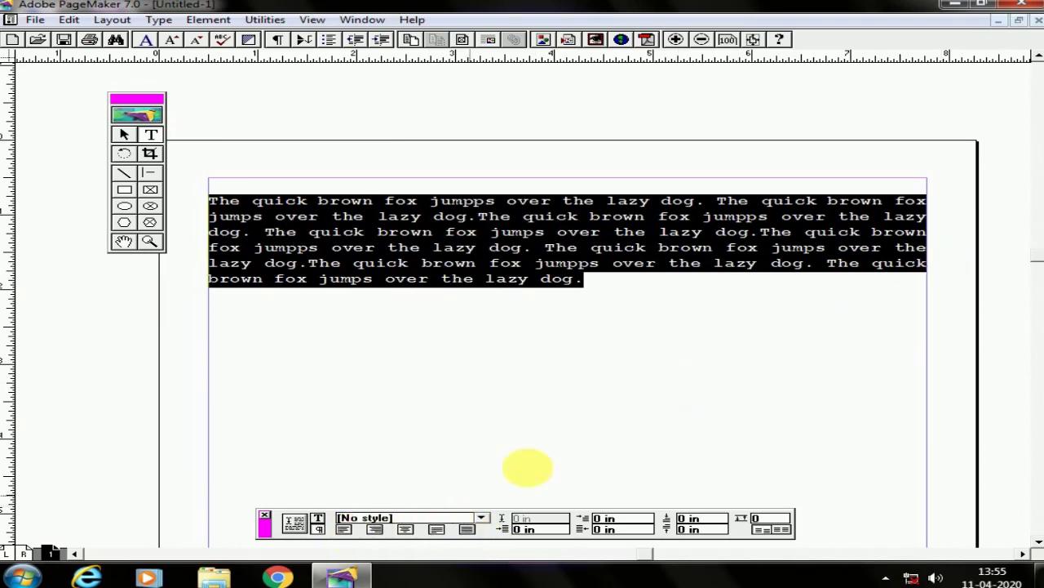
pyautogui.hotkey('ctrl', 'shift', 'l')
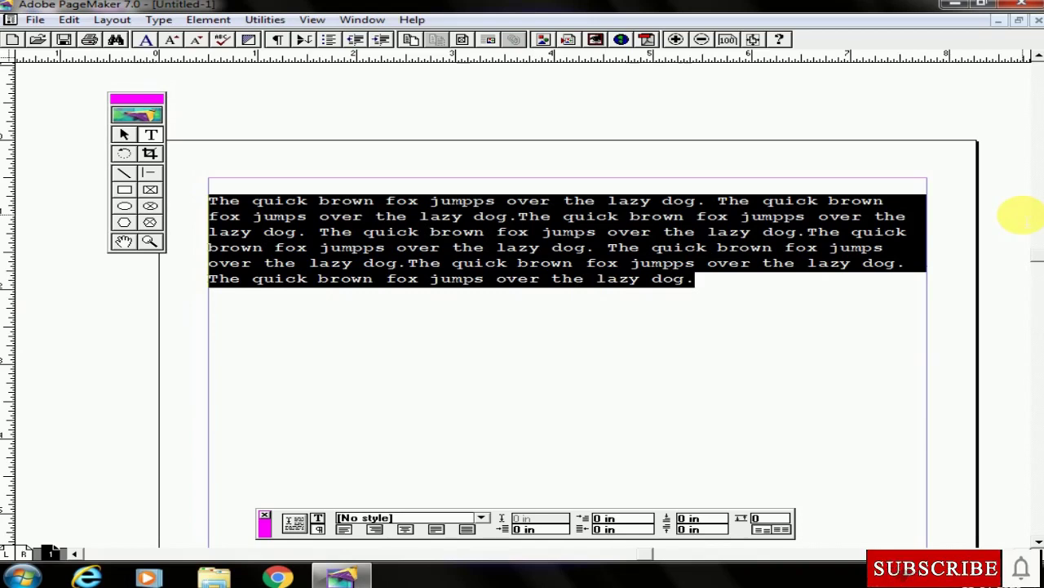
pyautogui.hotkey('ctrl', 'shift', 'r')
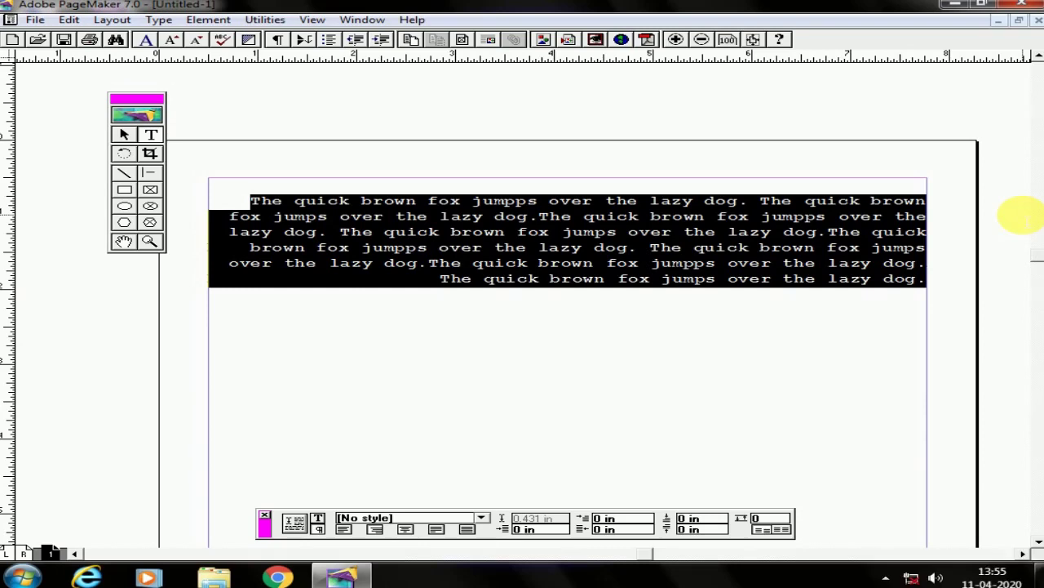
pyautogui.hotkey('ctrl', 'shift', 'c')
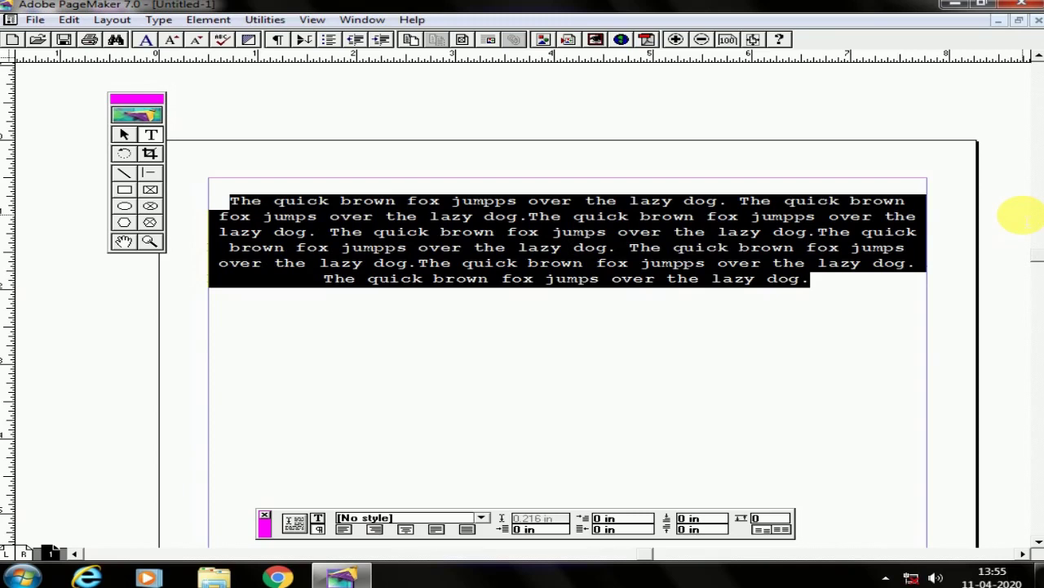
# - Alternate the selected paragraph between justified and force-justified alignment to compare its last line, finishing with justified
pyautogui.hotkey('ctrl', 'shift', 'j')
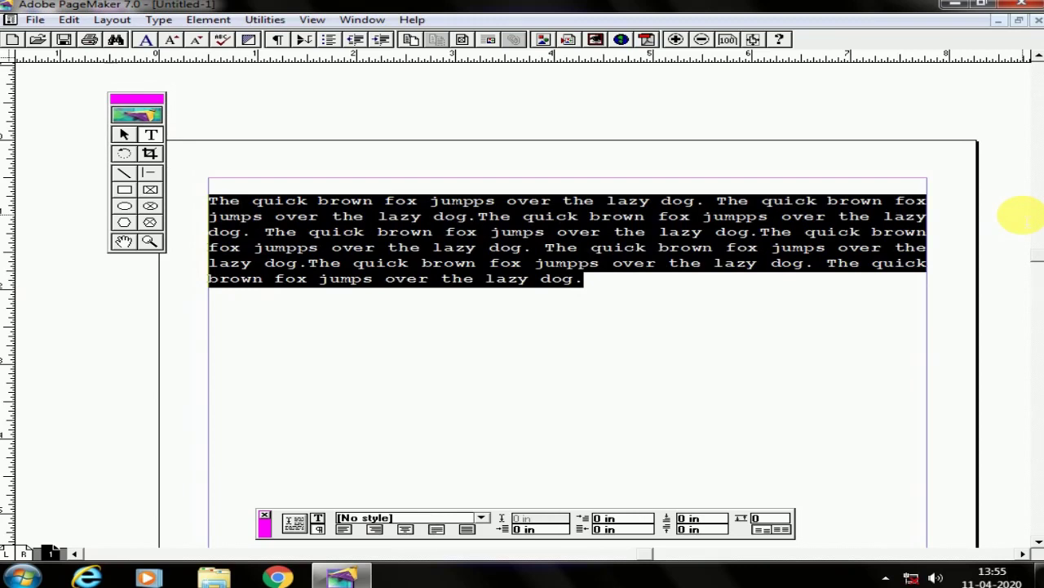
pyautogui.hotkey('ctrl', 'shift', 'f')
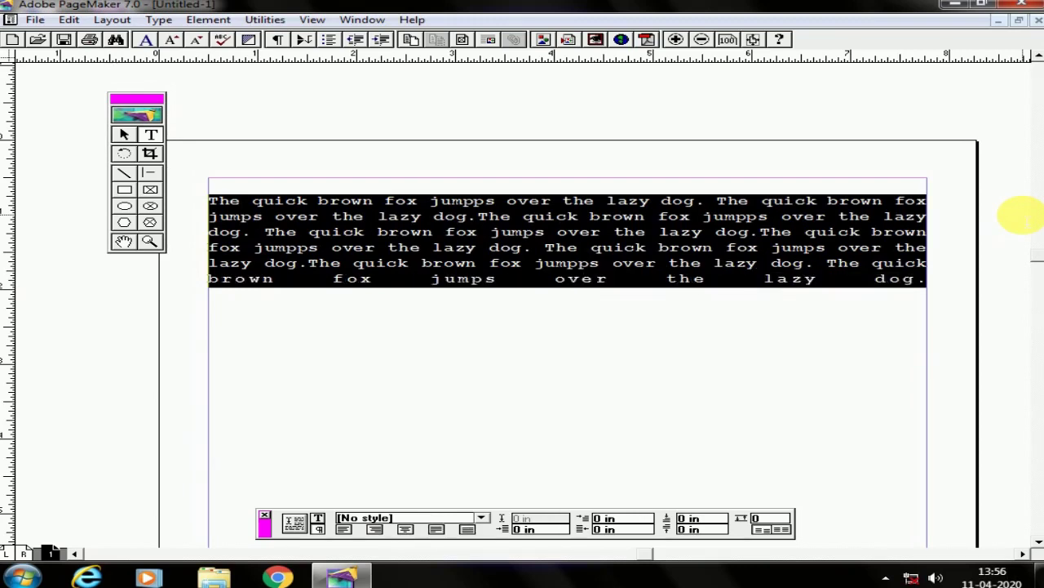
pyautogui.hotkey('ctrl', 'shift', 'j')
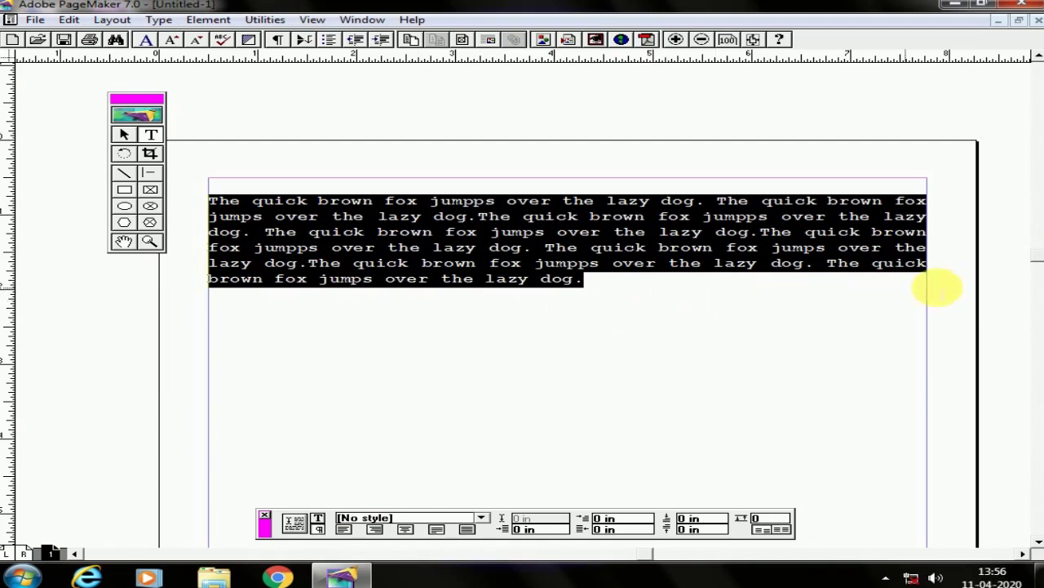
pyautogui.hotkey('ctrl', 'shift', 'f')
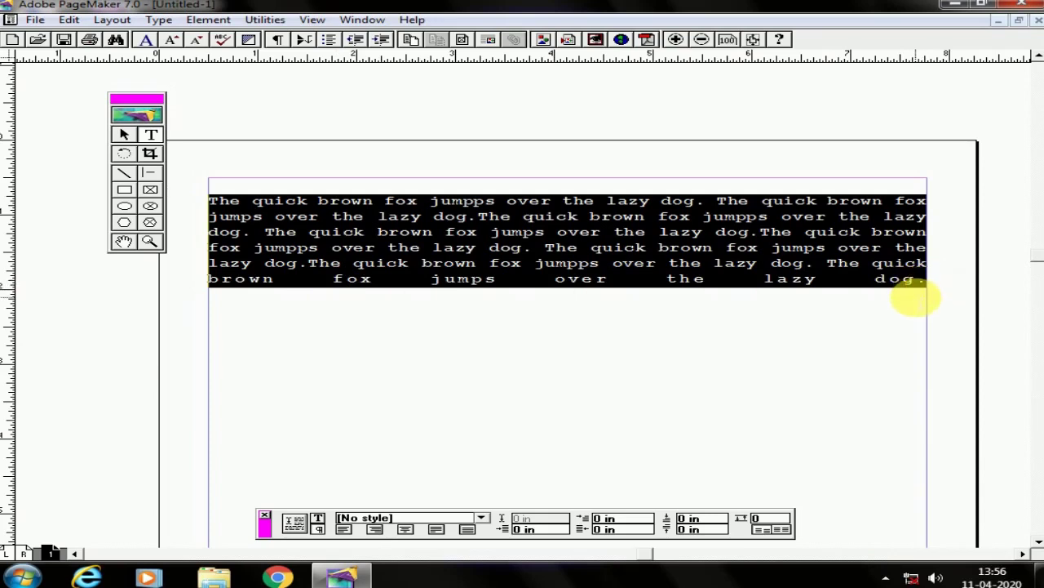
pyautogui.hotkey('ctrl', 'shift', 'j')
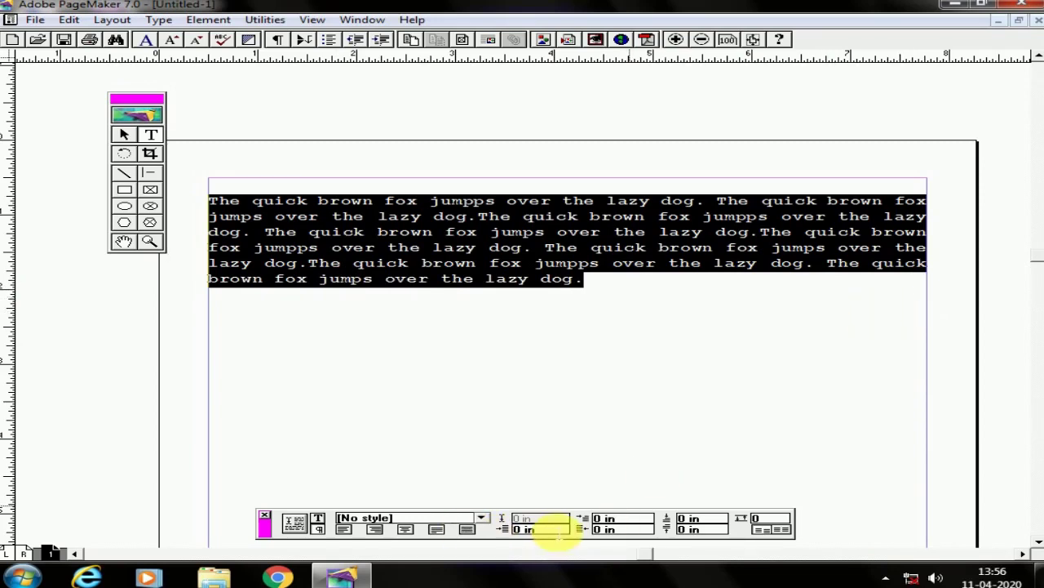
# - Apply the Body text, Caption and Hanging indent paragraph styles in turn to the selected paragraph
pyautogui.doubleClick(541, 528)
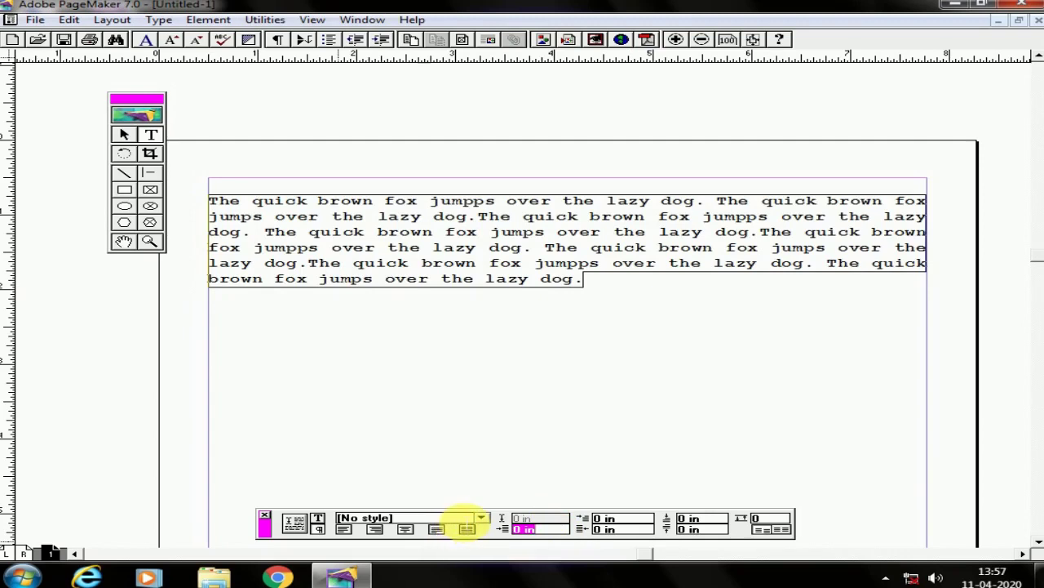
pyautogui.click(482, 518)
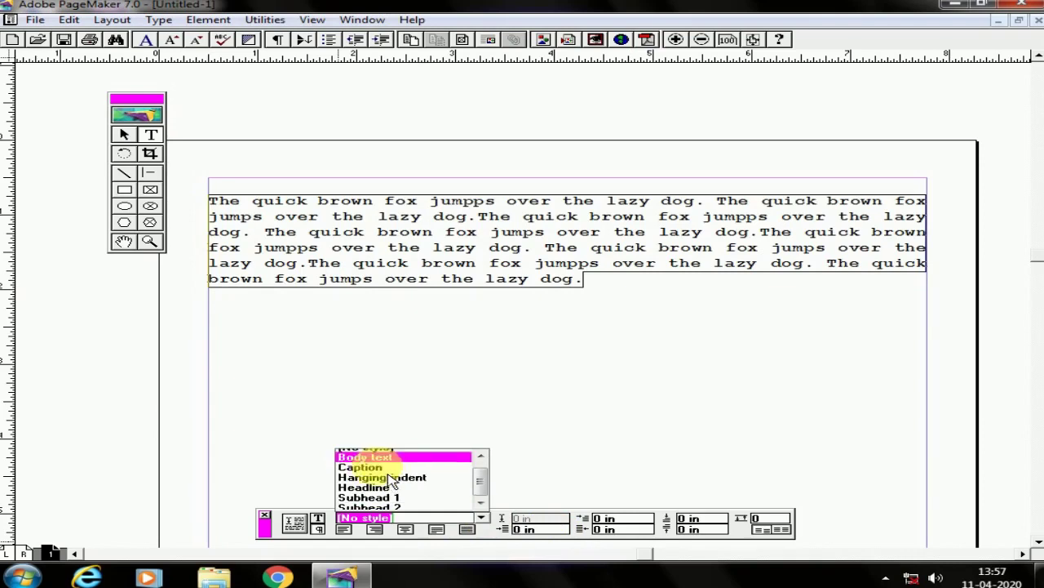
pyautogui.click(365, 464)
pyautogui.click(481, 517)
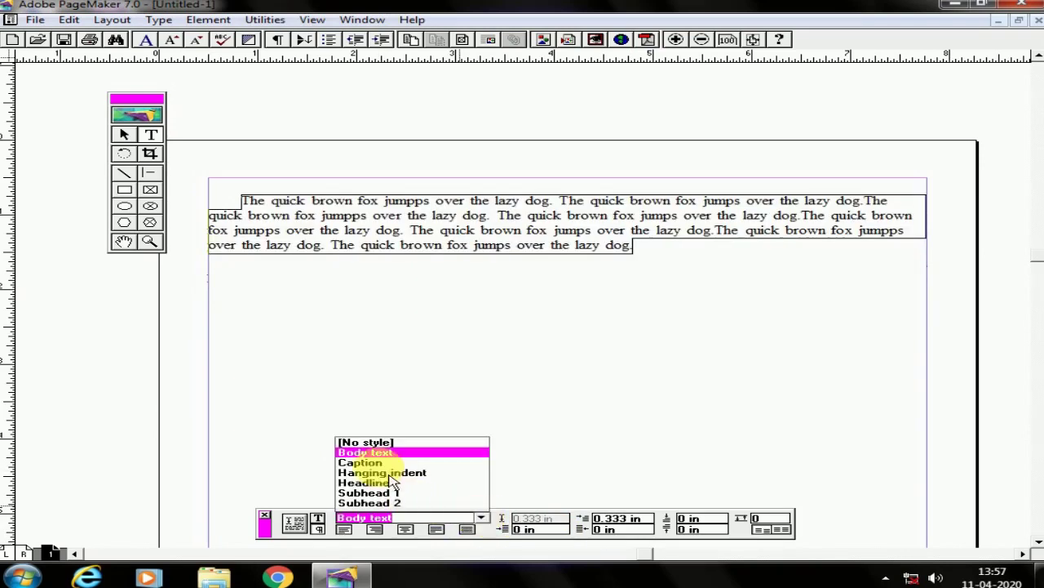
pyautogui.click(359, 463)
pyautogui.click(482, 517)
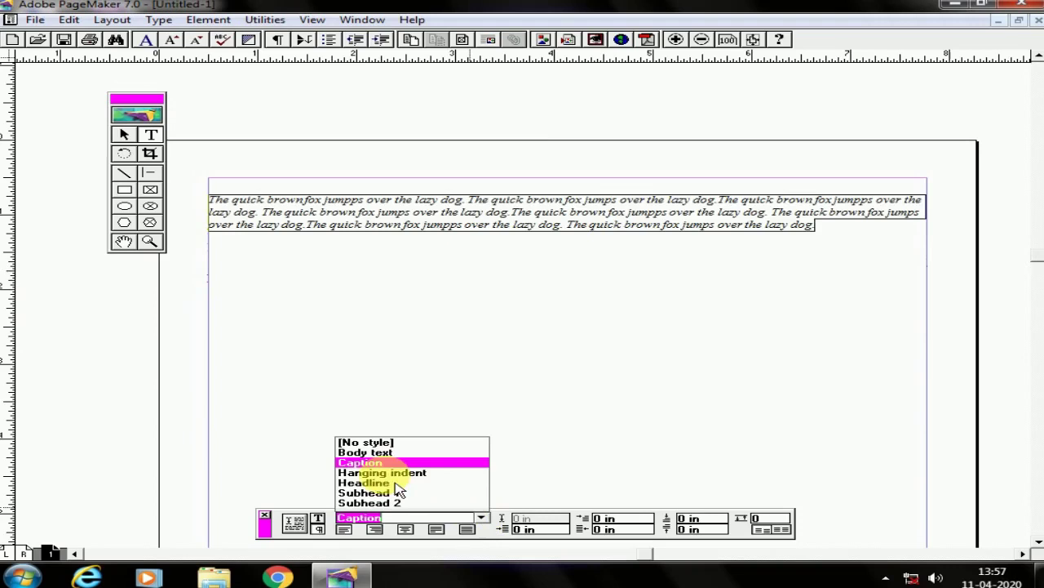
pyautogui.click(378, 473)
# - Try the Headline, Subhead 1 and Subhead 2 styles on the selected paragraph, finishing with [No style]
pyautogui.click(482, 517)
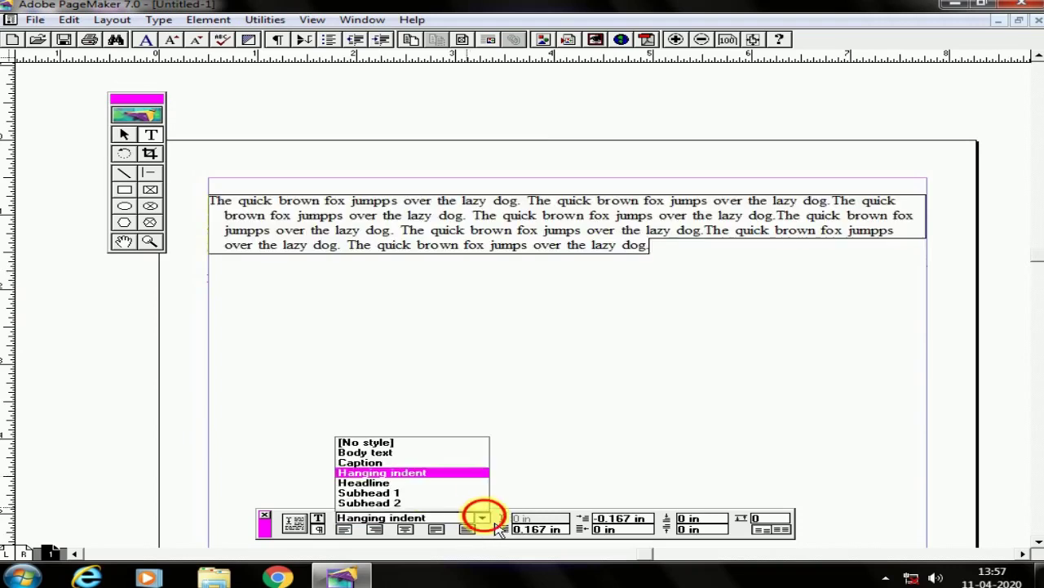
pyautogui.click(388, 486)
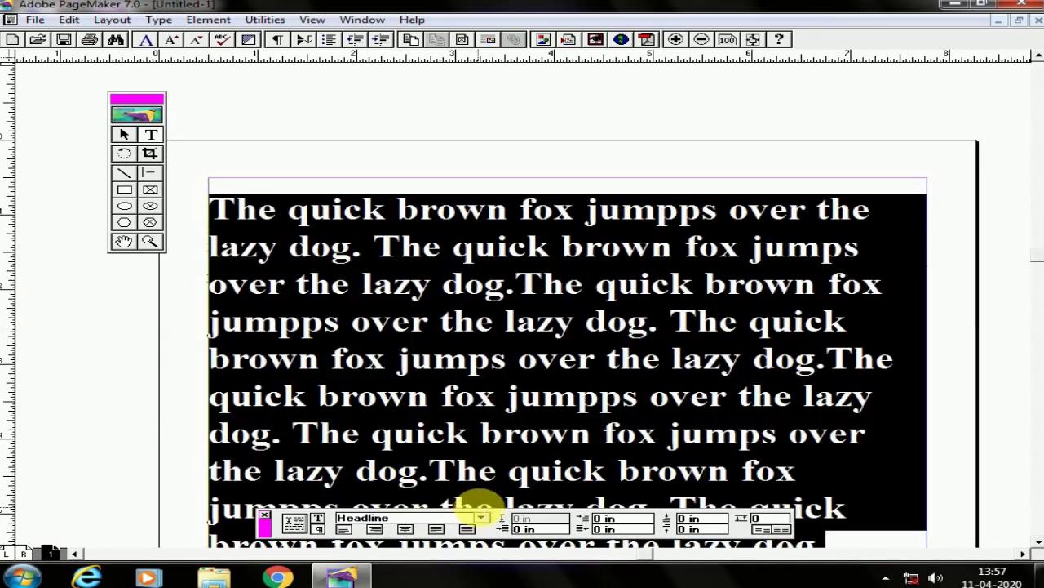
pyautogui.click(481, 517)
pyautogui.click(374, 489)
pyautogui.click(481, 517)
pyautogui.click(390, 500)
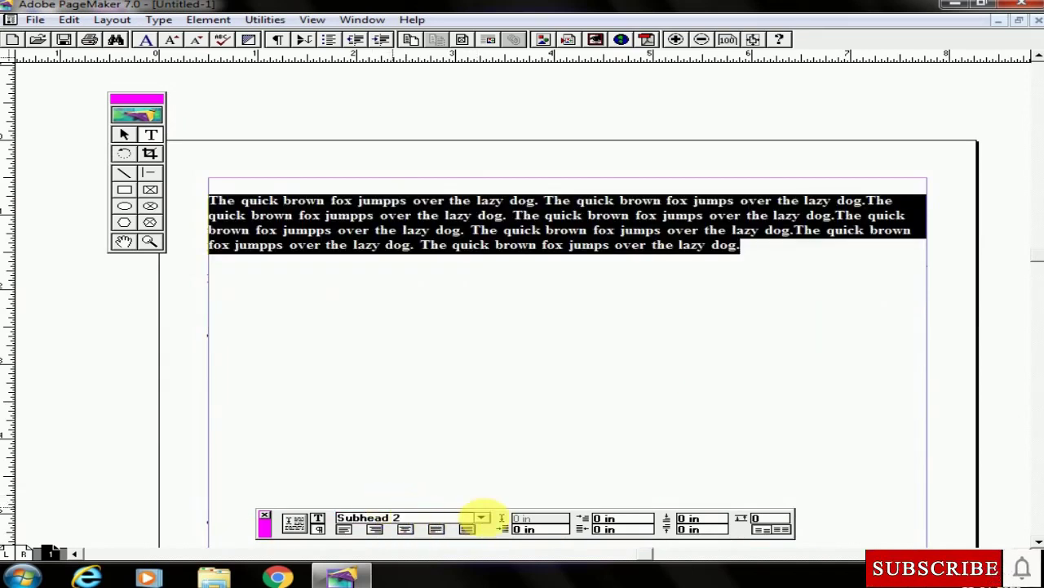
pyautogui.click(481, 518)
pyautogui.click(365, 442)
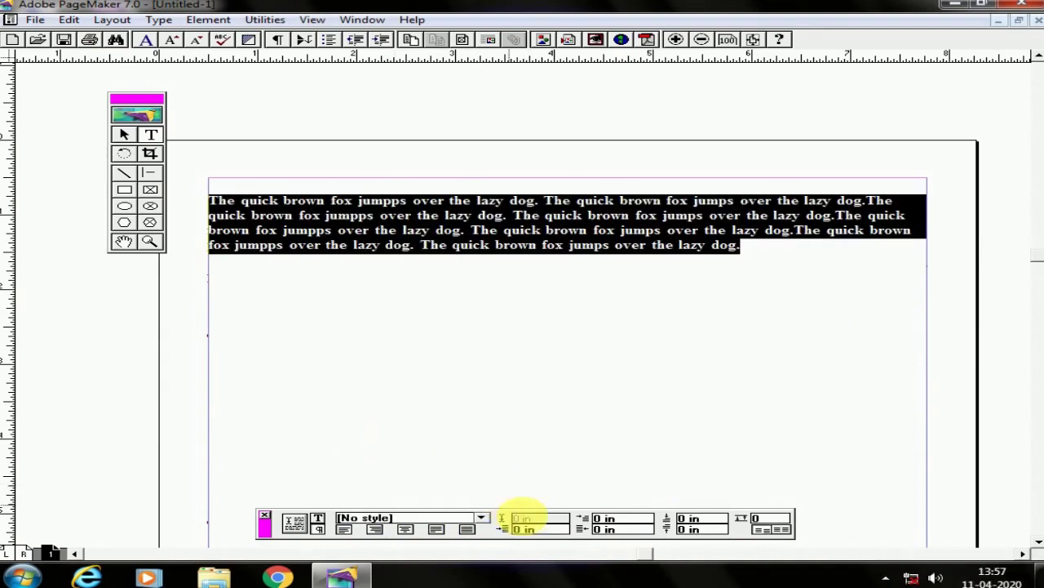
# - Set the selected paragraph's first-line indent to 0.5 in
pyautogui.doubleClick(608, 519)
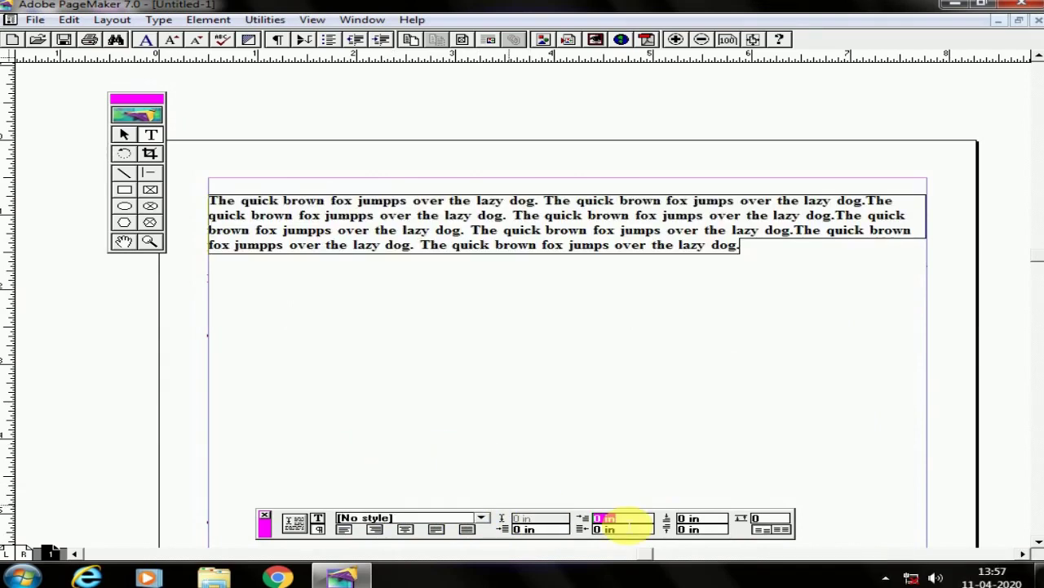
pyautogui.write('0.5')
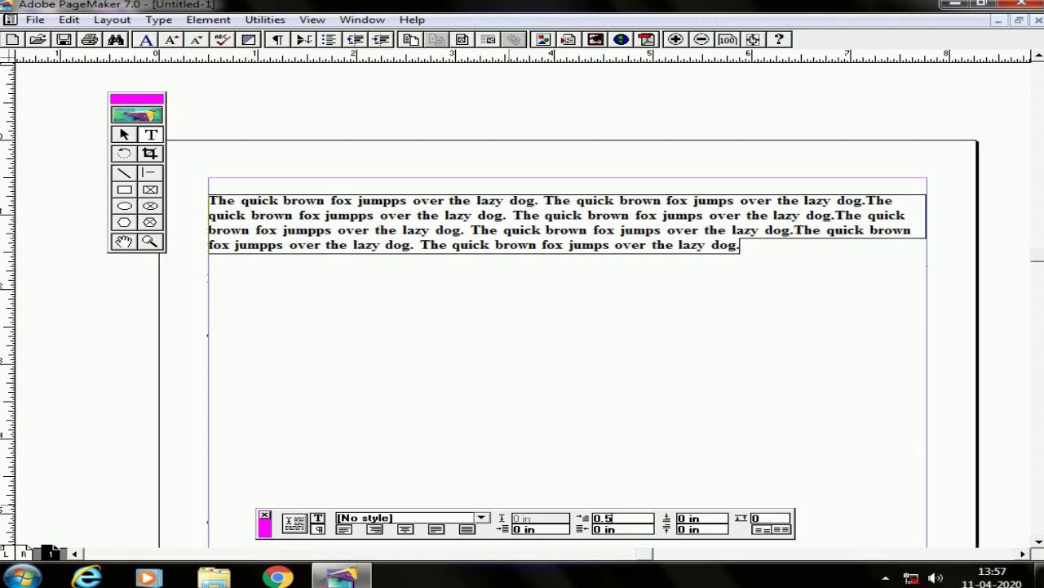
pyautogui.press('Return')
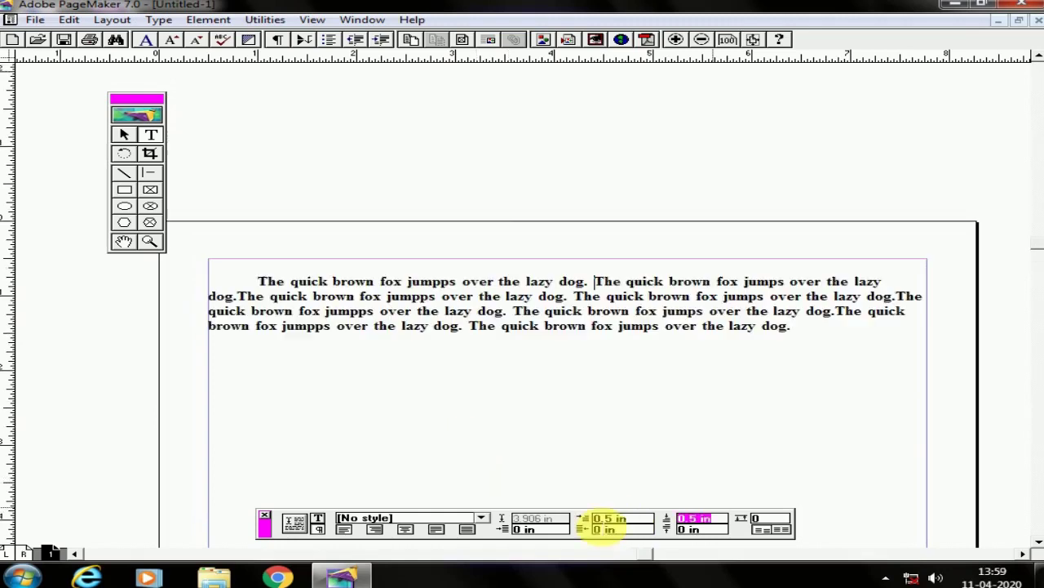
# - Set the space before the paragraph to 2 in and test it by splitting and rejoining the text after the first sentence
pyautogui.write('2')
pyautogui.press('Return')
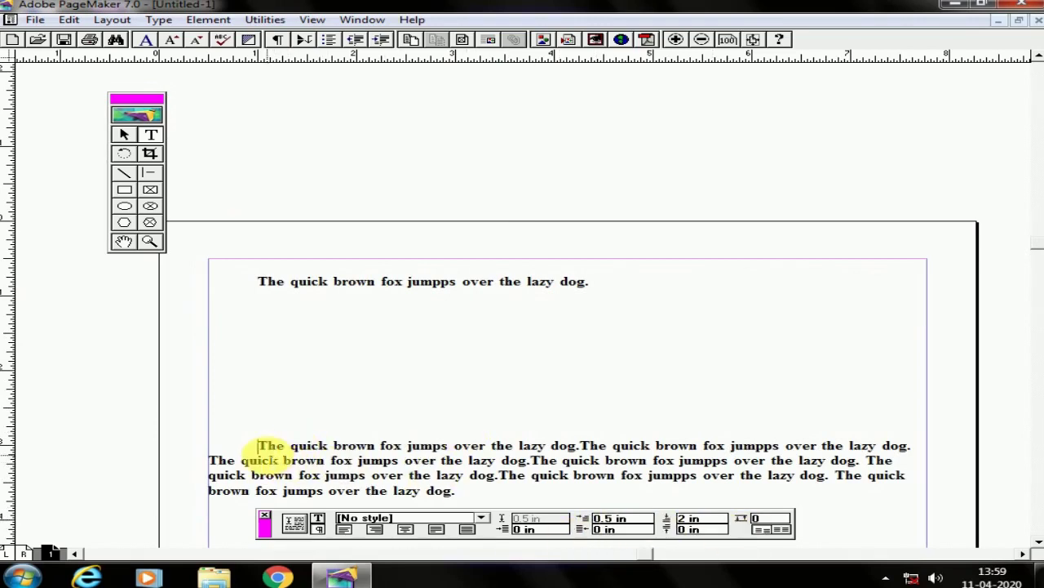
pyautogui.click(258, 446)
pyautogui.press('BackSpace')
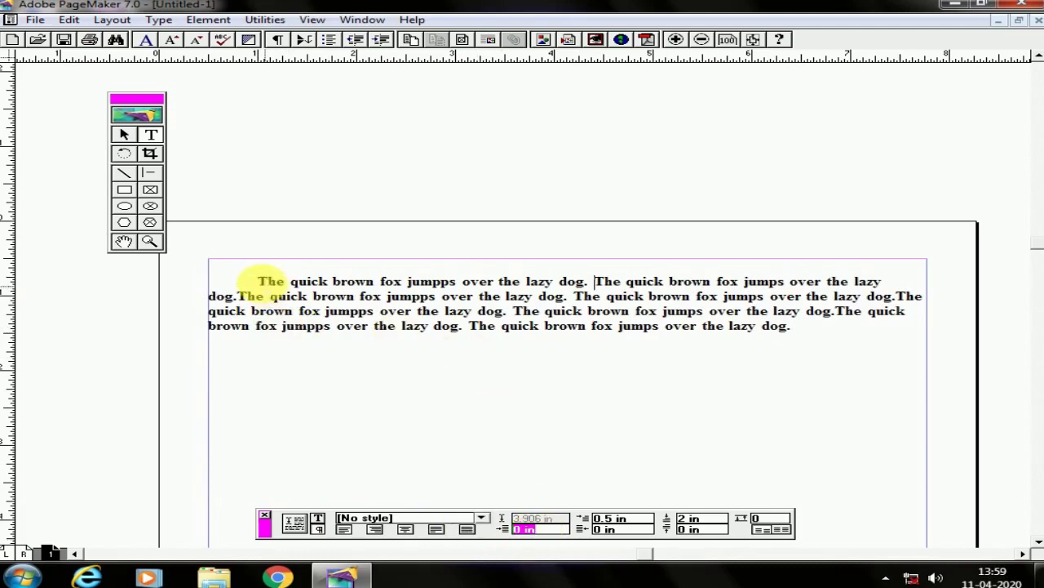
# - Select the whole paragraph and try left indents of 5 in and 2 in, finishing with 1 in
pyautogui.click(259, 282)
pyautogui.keyDown('shift'); pyautogui.click(921, 343); pyautogui.keyUp('shift')
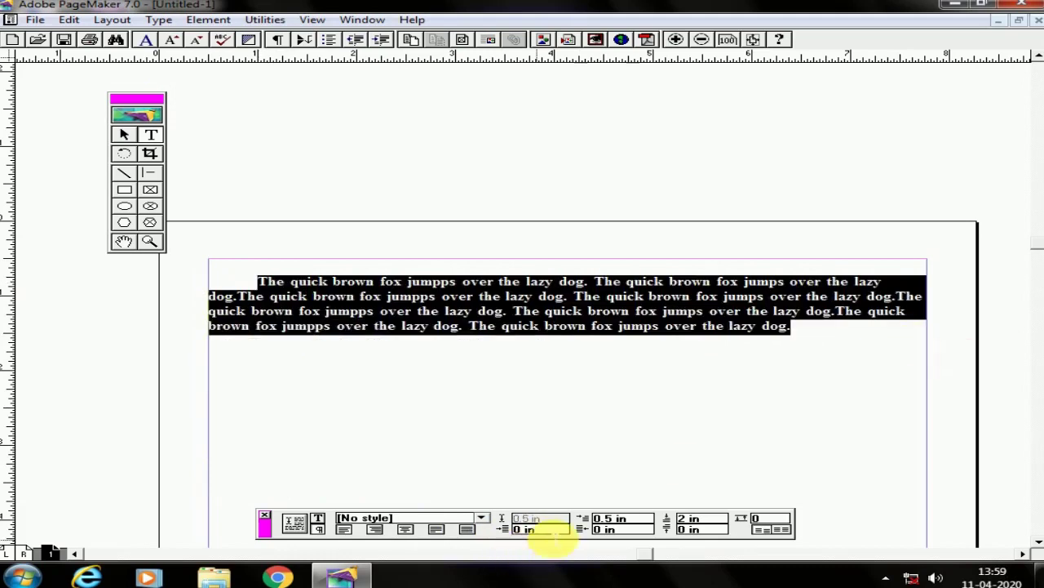
pyautogui.click(523, 529)
pyautogui.write('5')
pyautogui.press('Return')
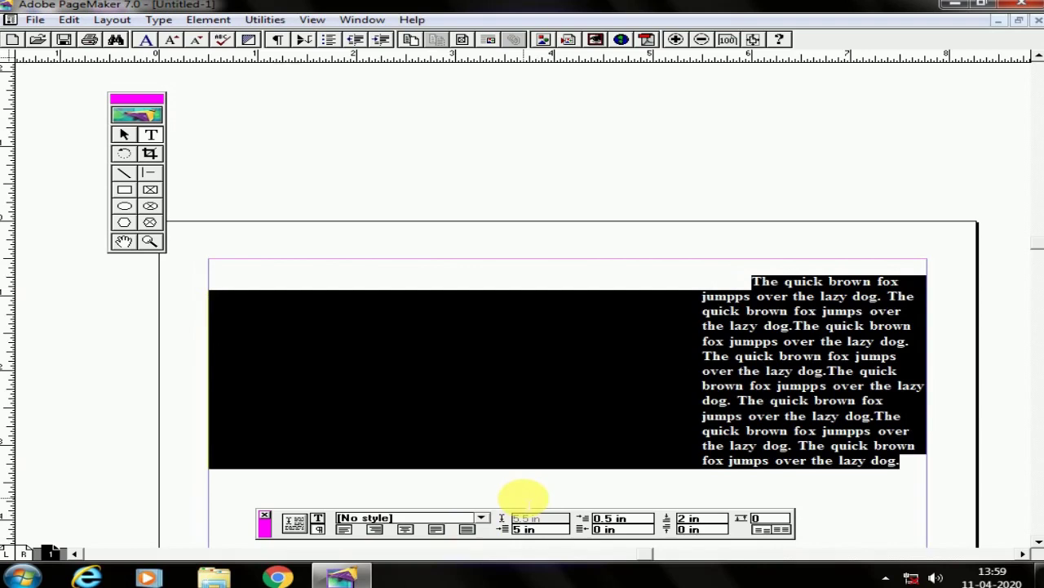
pyautogui.click(523, 529)
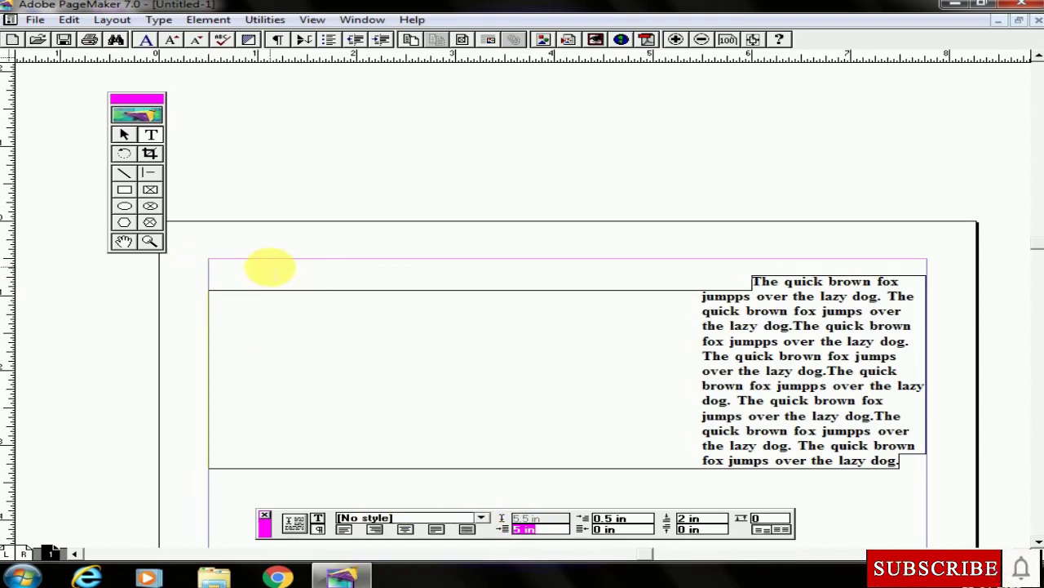
pyautogui.write('2')
pyautogui.press('Return')
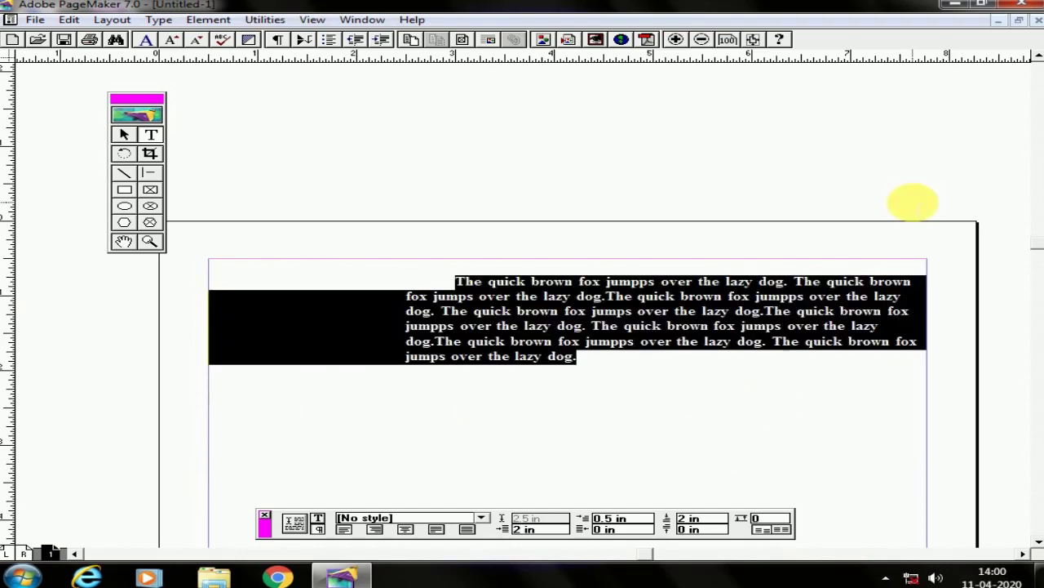
pyautogui.click(480, 539)
pyautogui.write('1')
pyautogui.press('Return')
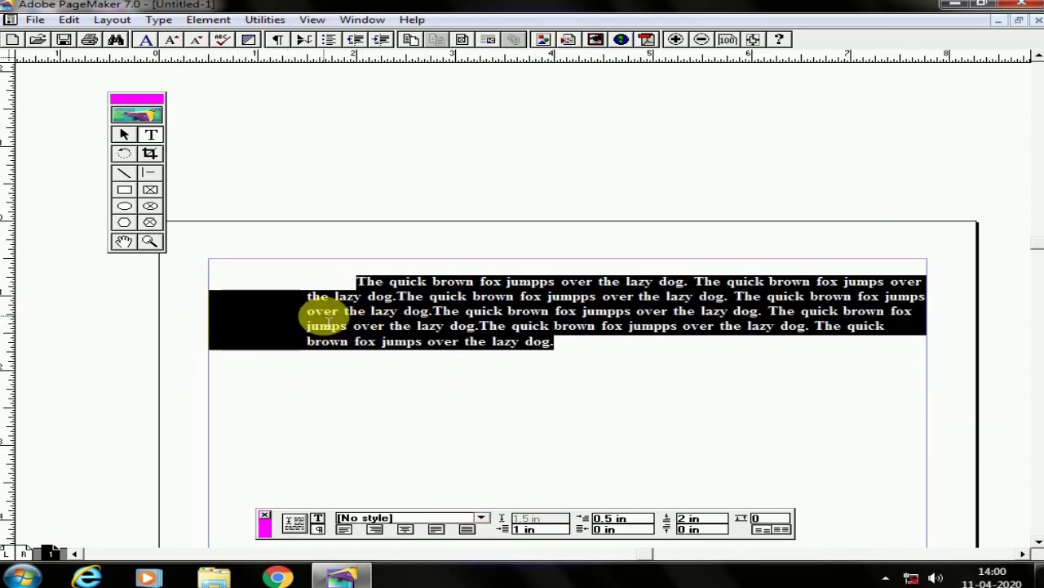
# - Set the selected paragraph's right indent to 1 in
pyautogui.click(620, 529)
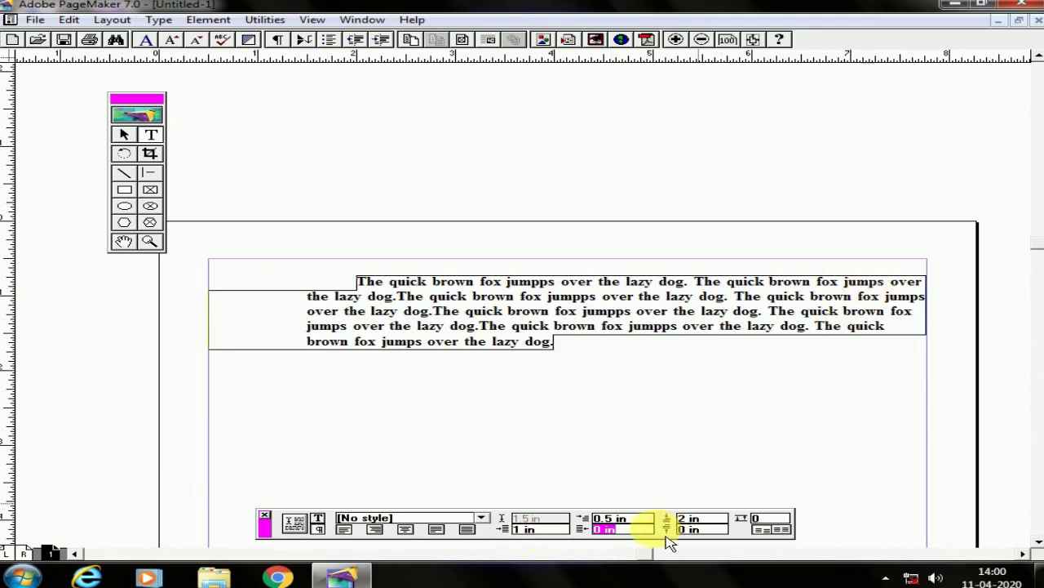
pyautogui.write('1')
pyautogui.press('Return')
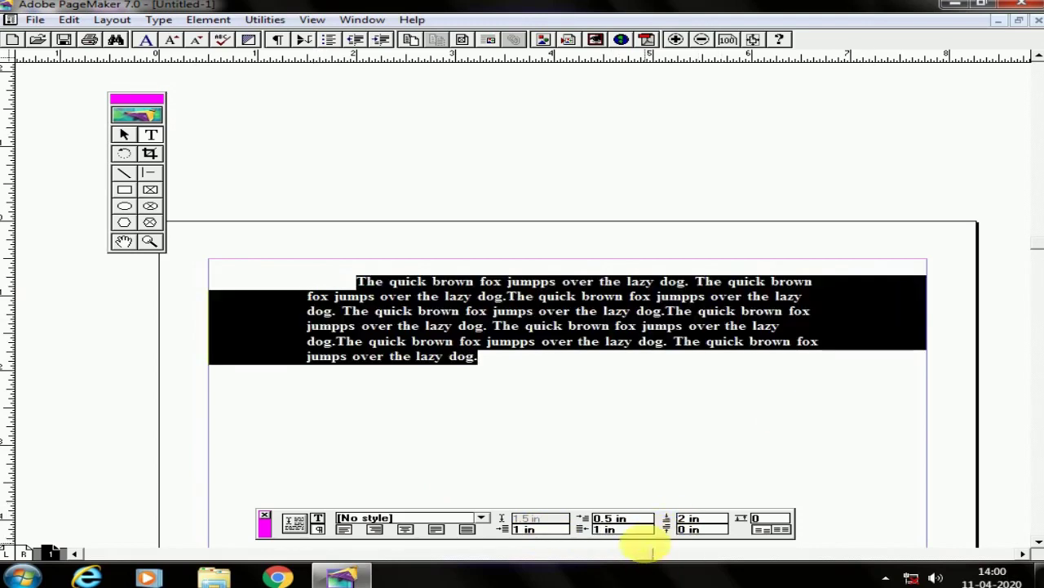
pyautogui.click(690, 529)
# - Reselect the whole paragraph and reset its left, first-line and right indents and its space before to 0
pyautogui.click(391, 298)
pyautogui.tripleClick(384, 293)
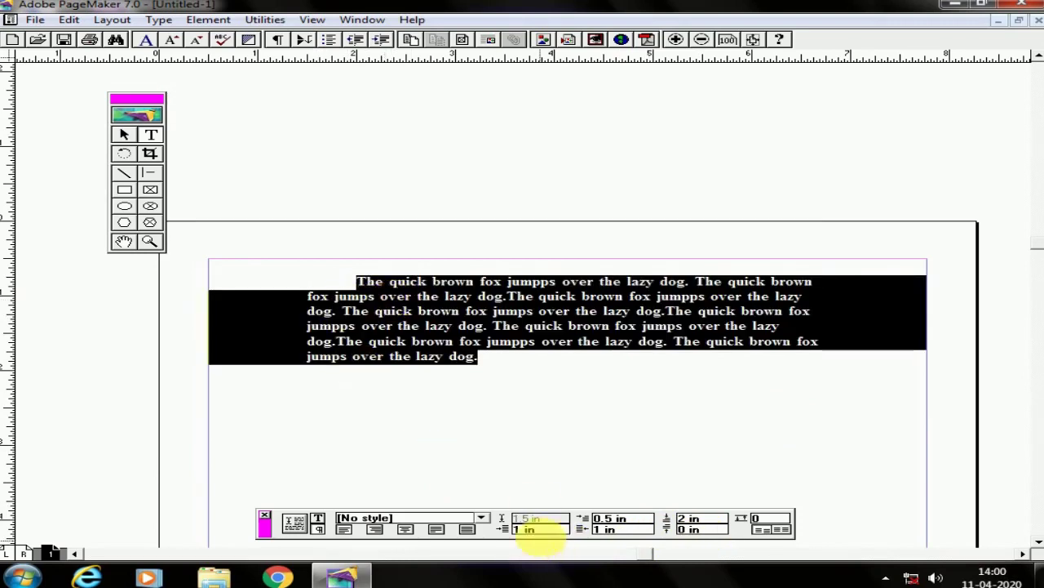
pyautogui.click(534, 529)
pyautogui.write('0')
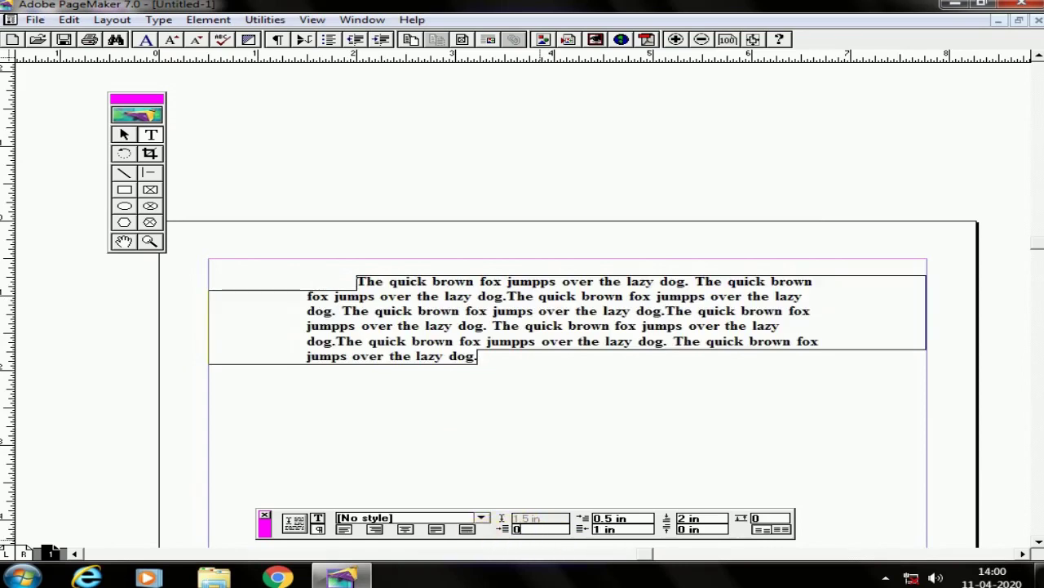
pyautogui.press('Tab')
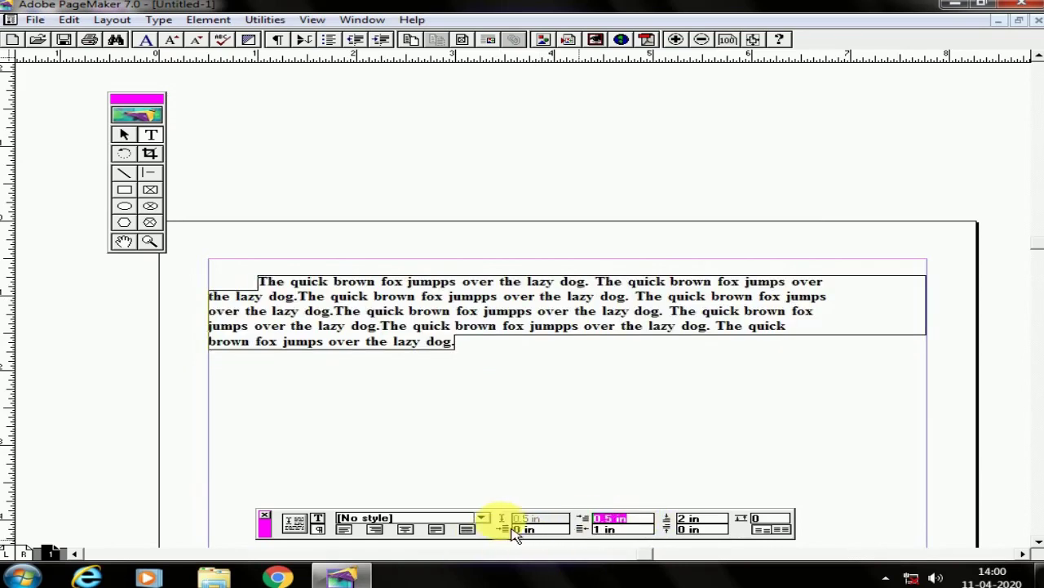
pyautogui.write('0')
pyautogui.press('Return')
pyautogui.click(689, 519)
pyautogui.write('0')
pyautogui.press('Return')
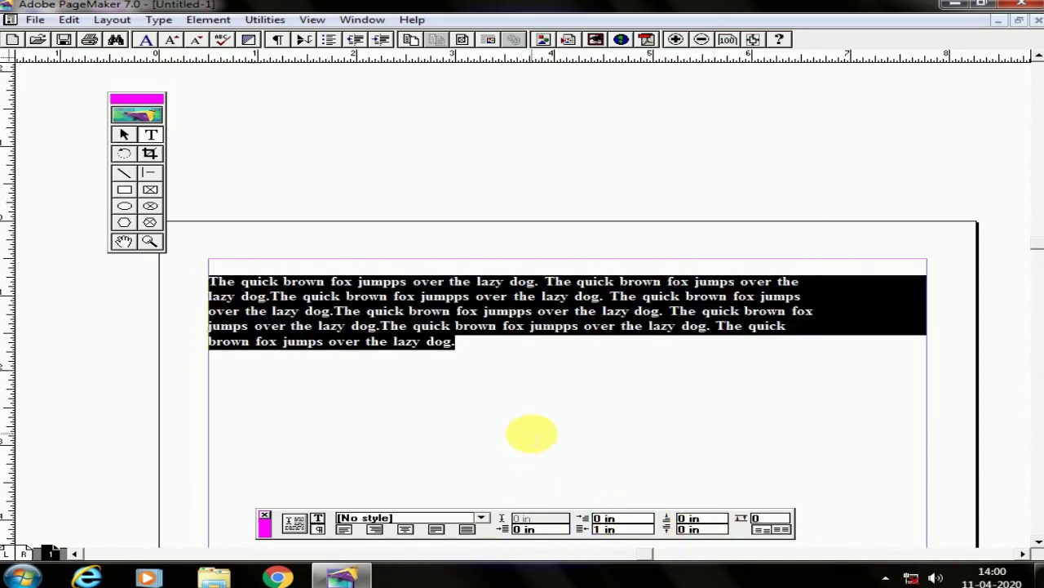
pyautogui.click(628, 530)
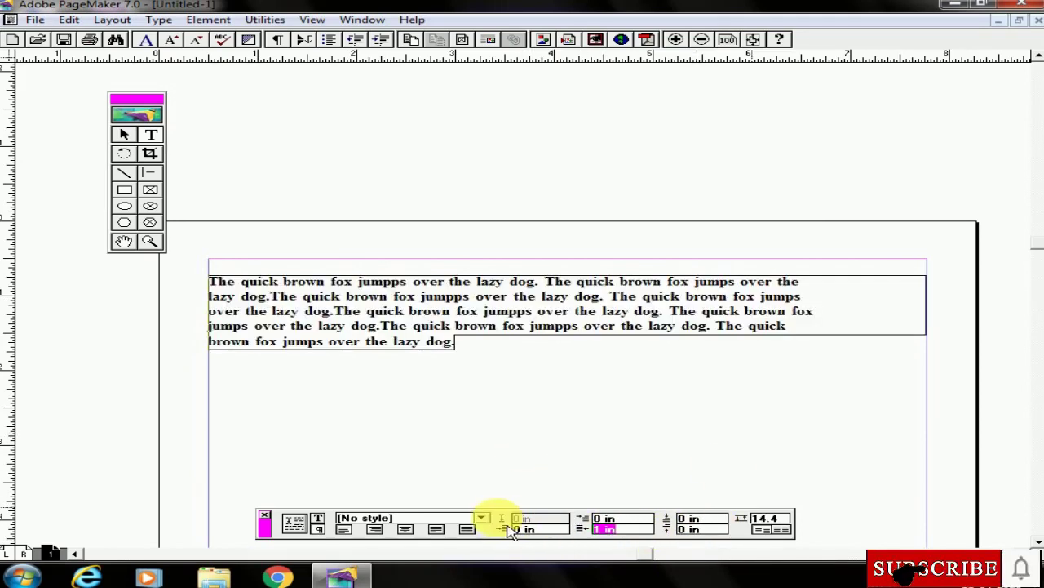
pyautogui.write('0')
pyautogui.press('Return')
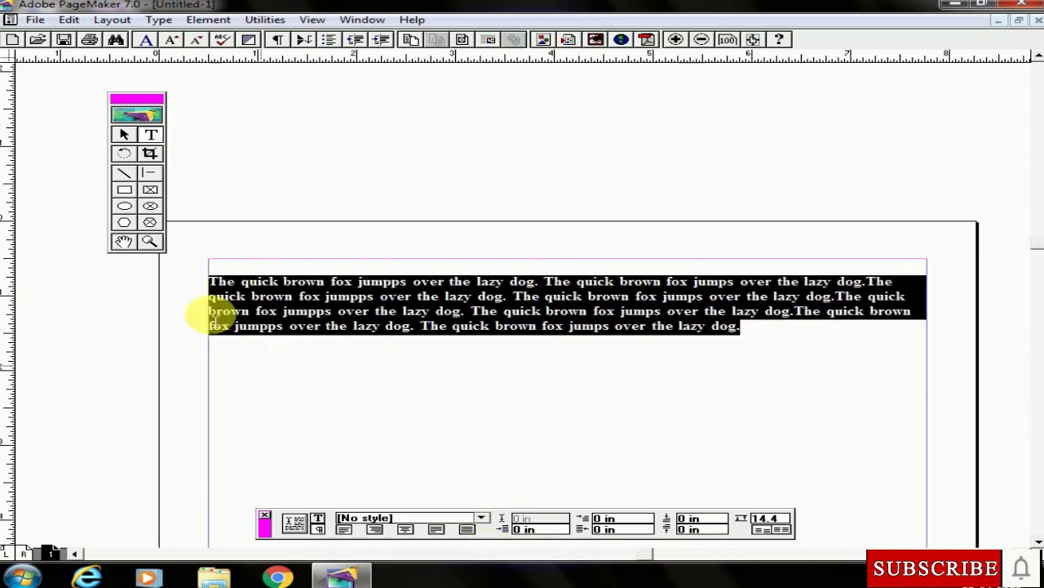
# - Select the text block as an object and adjust its width in small increments, finishing at 7.138 in
pyautogui.click(127, 136)
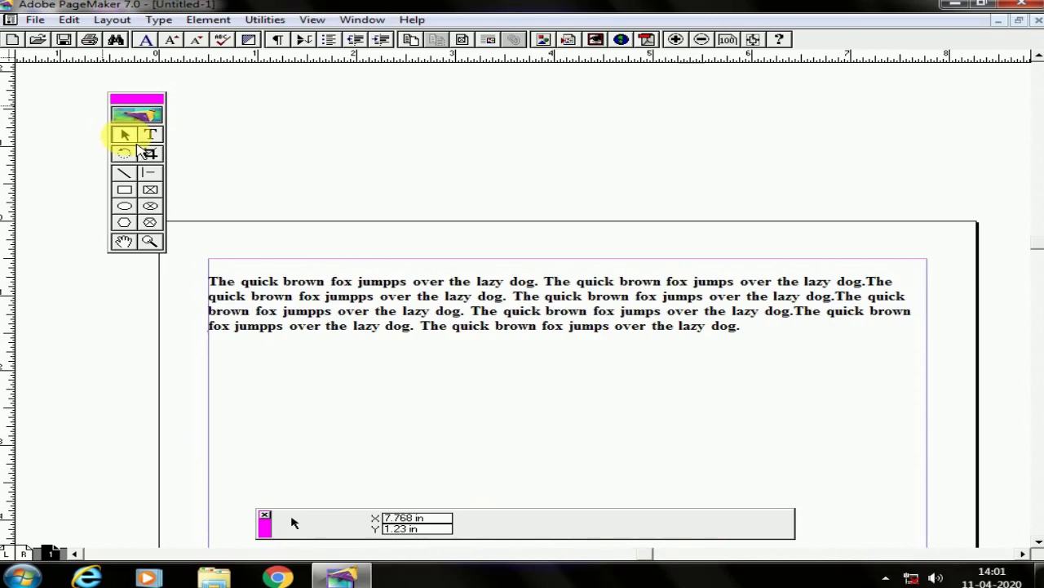
pyautogui.click(333, 291)
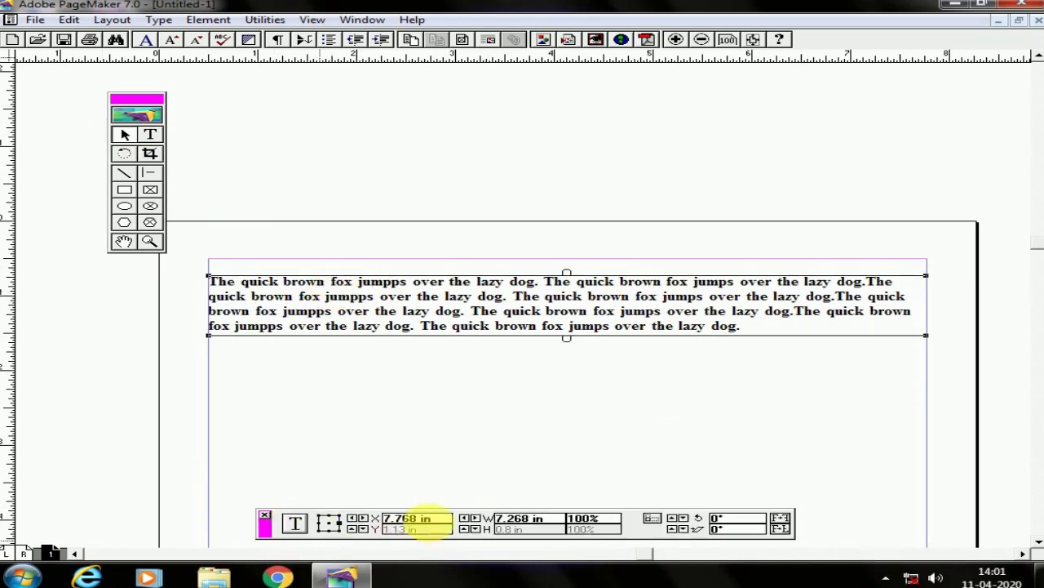
pyautogui.click(475, 518)
pyautogui.click(475, 518)
pyautogui.click(475, 517)
pyautogui.click(475, 517)
pyautogui.click(475, 517)
pyautogui.click(470, 517)
pyautogui.click(469, 517)
pyautogui.click(463, 517)
pyautogui.click(464, 518)
pyautogui.click(463, 518)
pyautogui.click(464, 517)
pyautogui.click(475, 518)
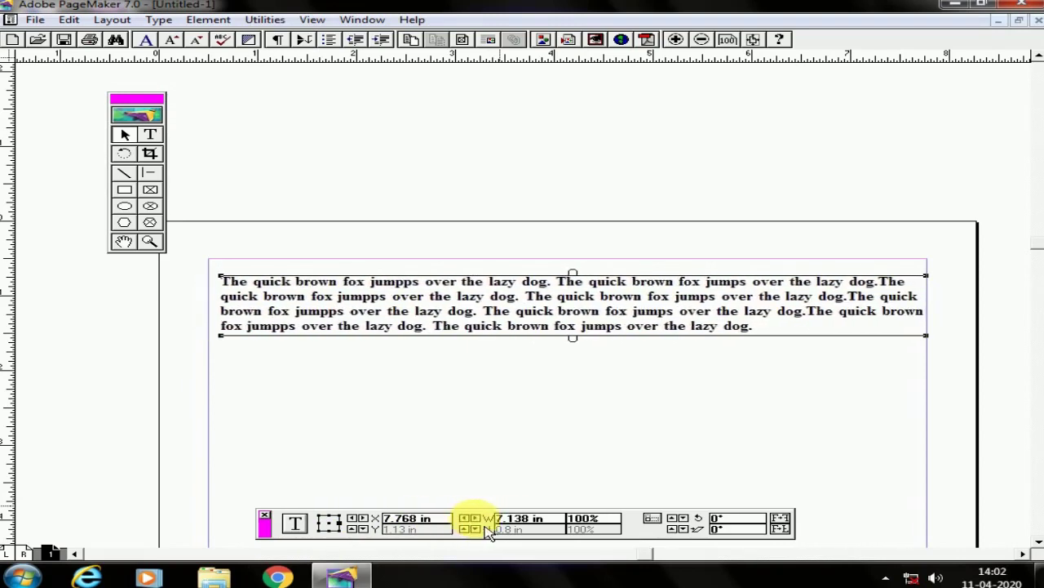
# - Nudge the text block left to an X position of 7.638 in and back right to 7.808 in
pyautogui.click(357, 518)
pyautogui.click(357, 518)
pyautogui.click(357, 518)
pyautogui.click(357, 518)
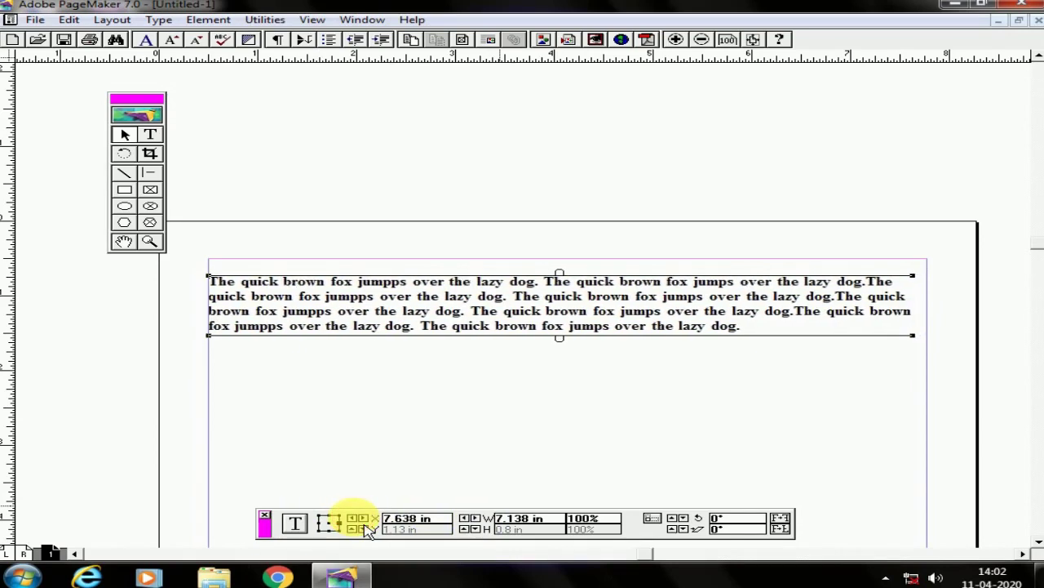
pyautogui.click(364, 518)
pyautogui.click(363, 518)
pyautogui.click(364, 518)
pyautogui.click(364, 519)
pyautogui.click(364, 518)
pyautogui.click(364, 518)
pyautogui.click(364, 518)
pyautogui.click(364, 518)
pyautogui.click(364, 518)
pyautogui.click(364, 518)
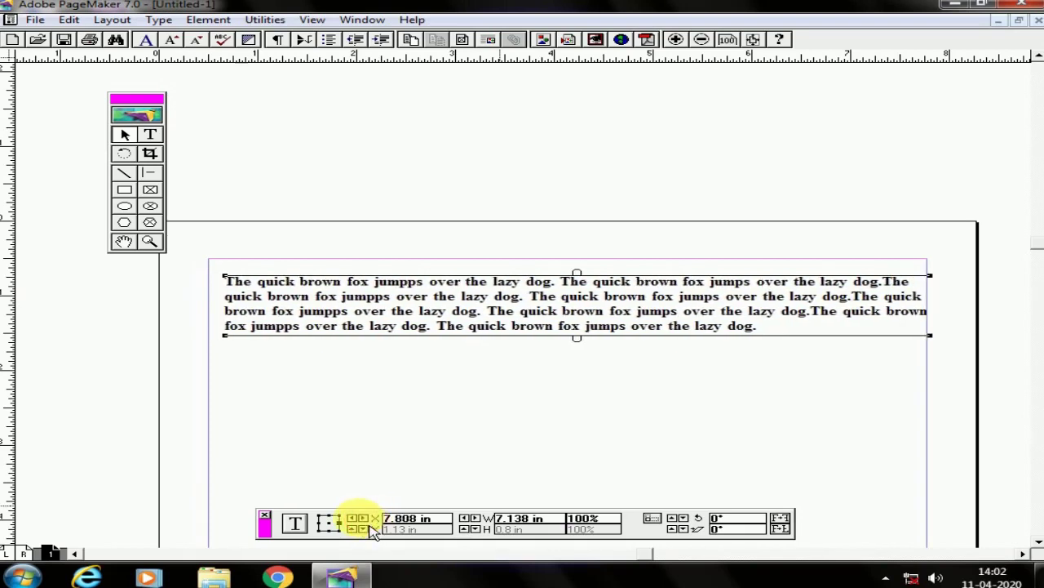
# - Move the text block back to the left margin and slightly up, and stretch its right edge to the right margin
pyautogui.click(353, 519)
pyautogui.click(353, 518)
pyautogui.click(352, 518)
pyautogui.click(352, 519)
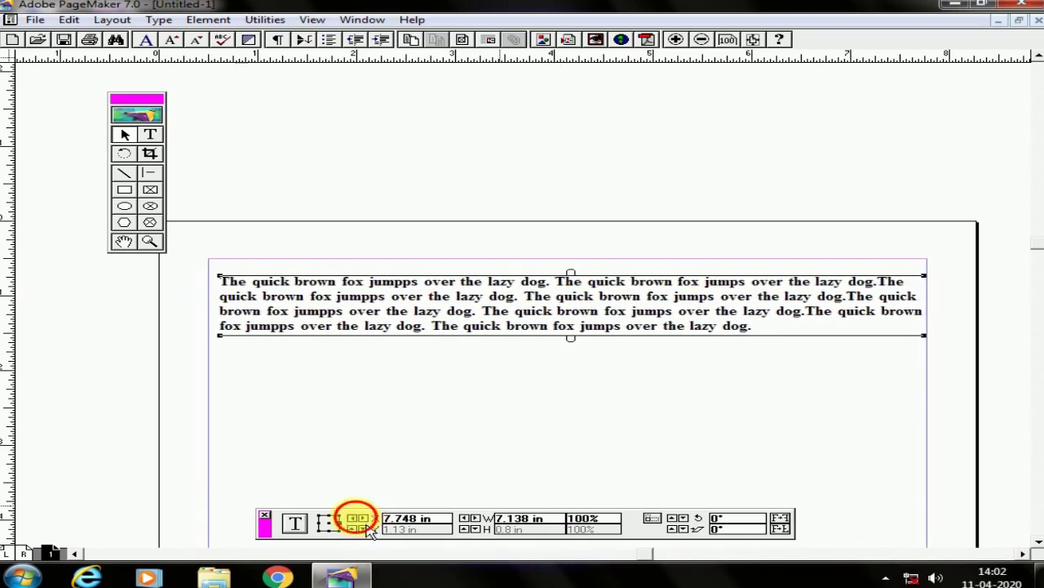
pyautogui.click(352, 518)
pyautogui.click(353, 518)
pyautogui.moveTo(649, 327); pyautogui.dragTo(753, 333)
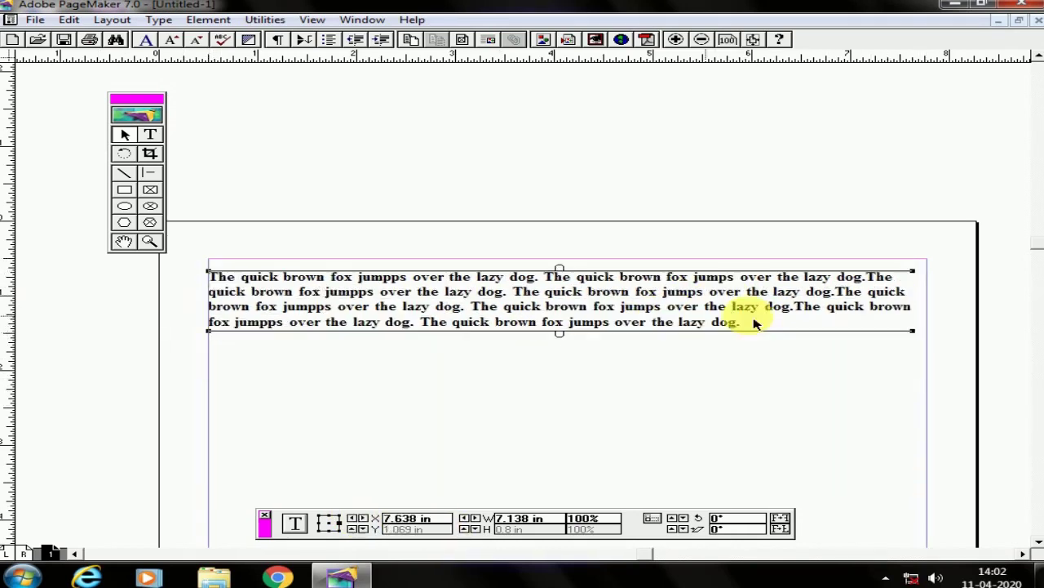
pyautogui.moveTo(914, 331); pyautogui.dragTo(933, 345)
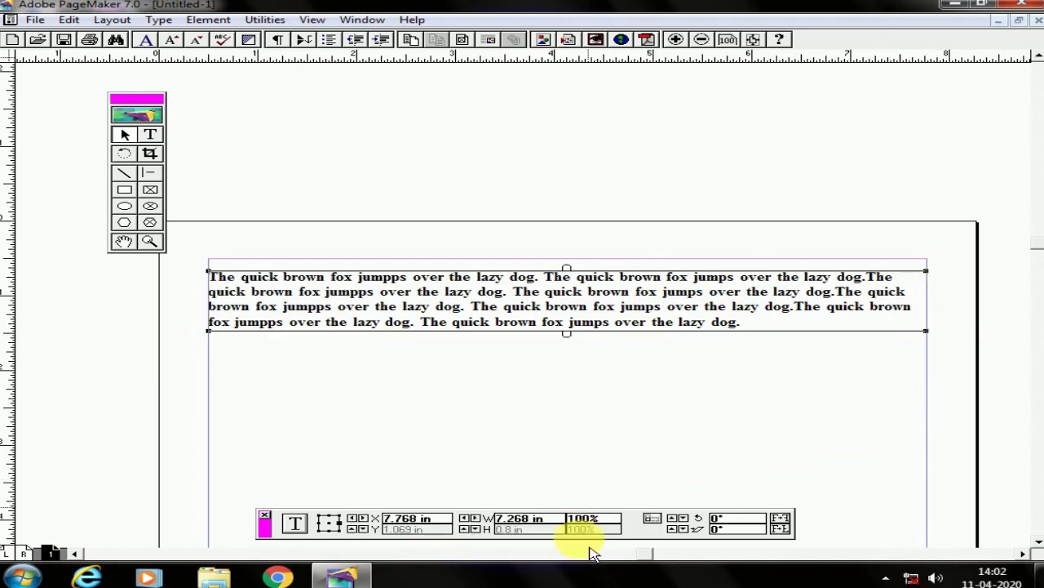
# - Rotate the text block in small increments to 1.5°
pyautogui.click(686, 527)
pyautogui.click(686, 527)
pyautogui.click(686, 527)
pyautogui.click(685, 528)
pyautogui.click(685, 527)
pyautogui.click(685, 527)
pyautogui.click(685, 527)
pyautogui.click(685, 527)
pyautogui.click(686, 527)
pyautogui.click(685, 527)
pyautogui.click(685, 528)
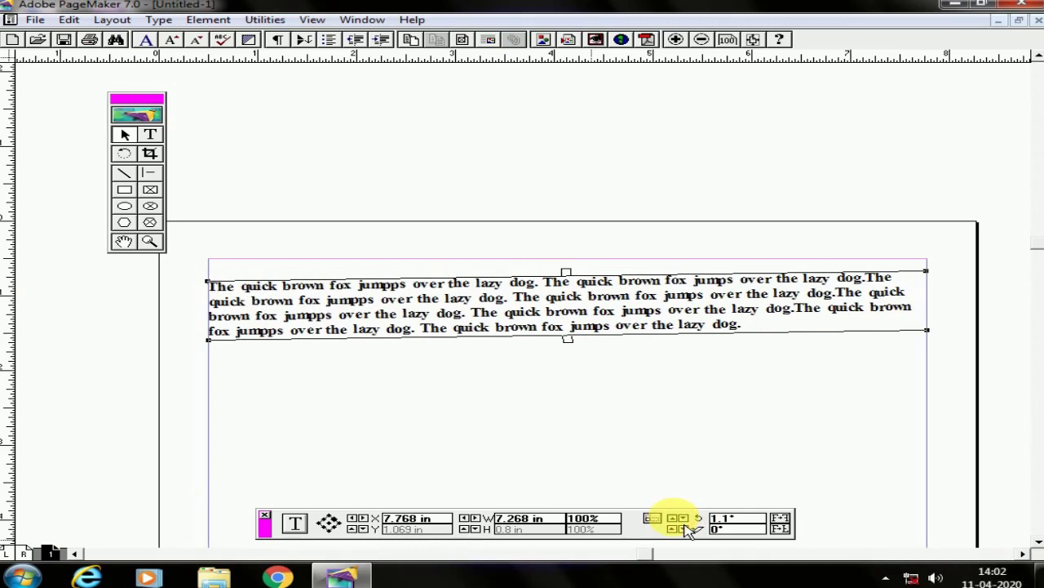
pyautogui.click(686, 527)
pyautogui.click(686, 528)
pyautogui.click(685, 527)
pyautogui.click(686, 527)
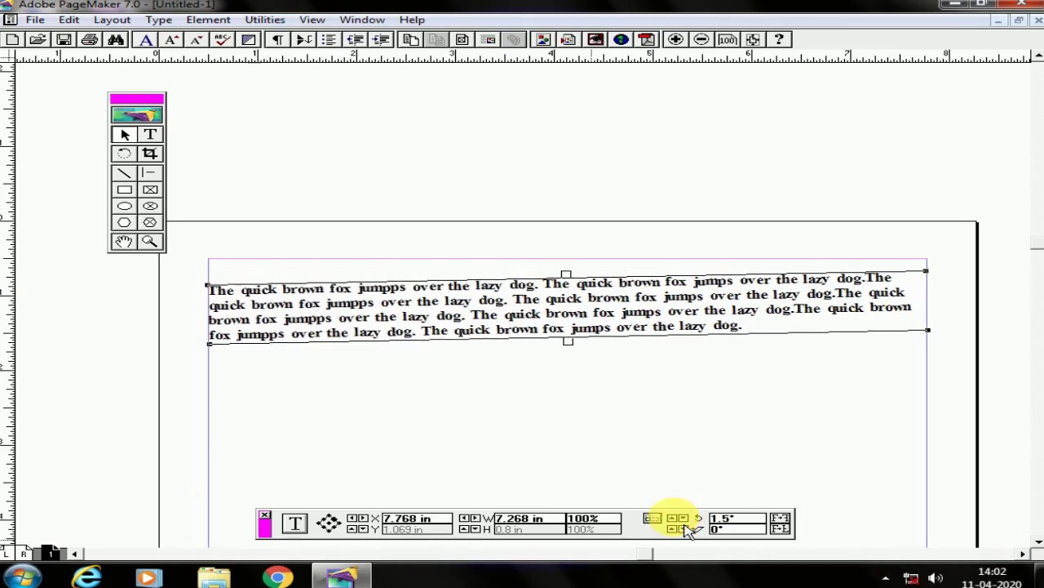
# - Try rotating the text block by 5° and 10°
pyautogui.click(751, 520)
pyautogui.write('5')
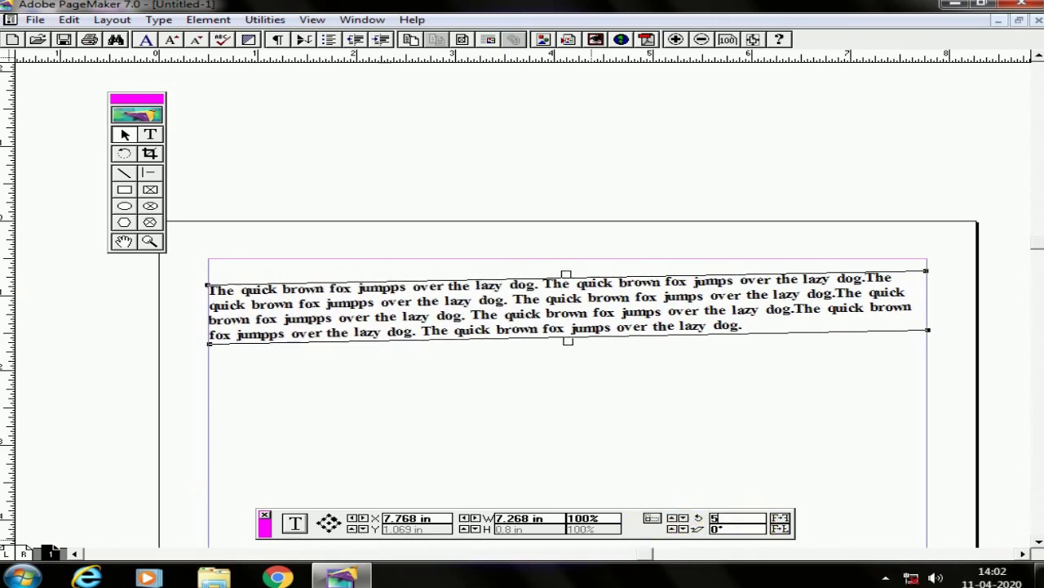
pyautogui.press('Return')
pyautogui.doubleClick(739, 517)
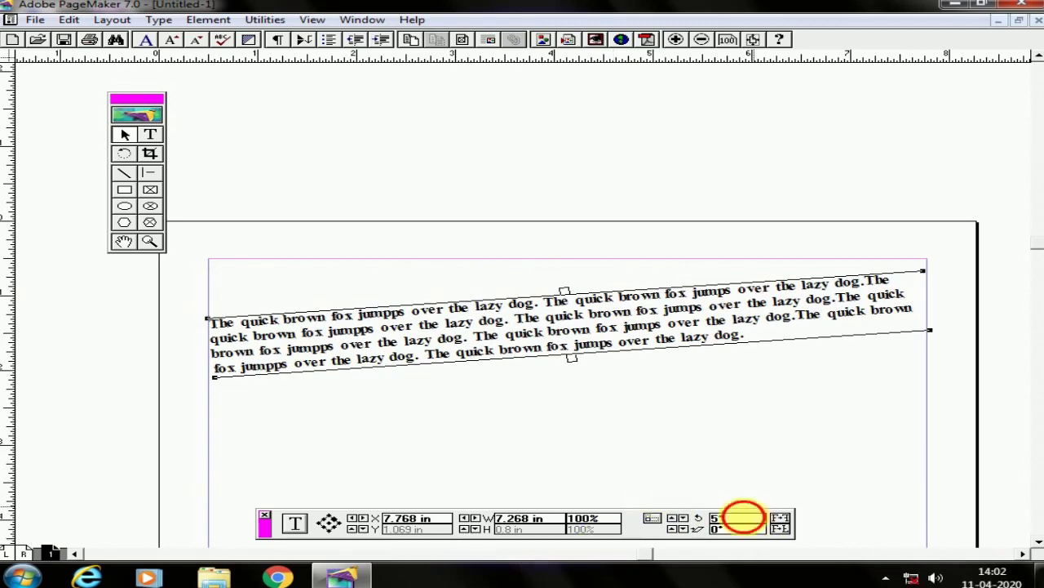
pyautogui.write('10')
pyautogui.press('Return')
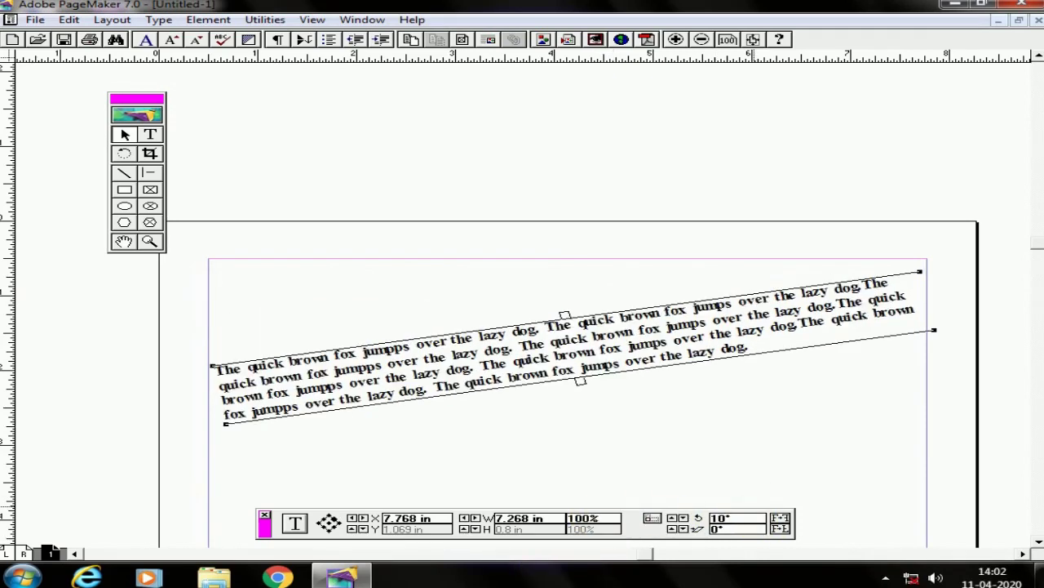
# - Reset the text block's rotation to 0°
pyautogui.doubleClick(734, 521)
pyautogui.write('0')
pyautogui.press('Return')
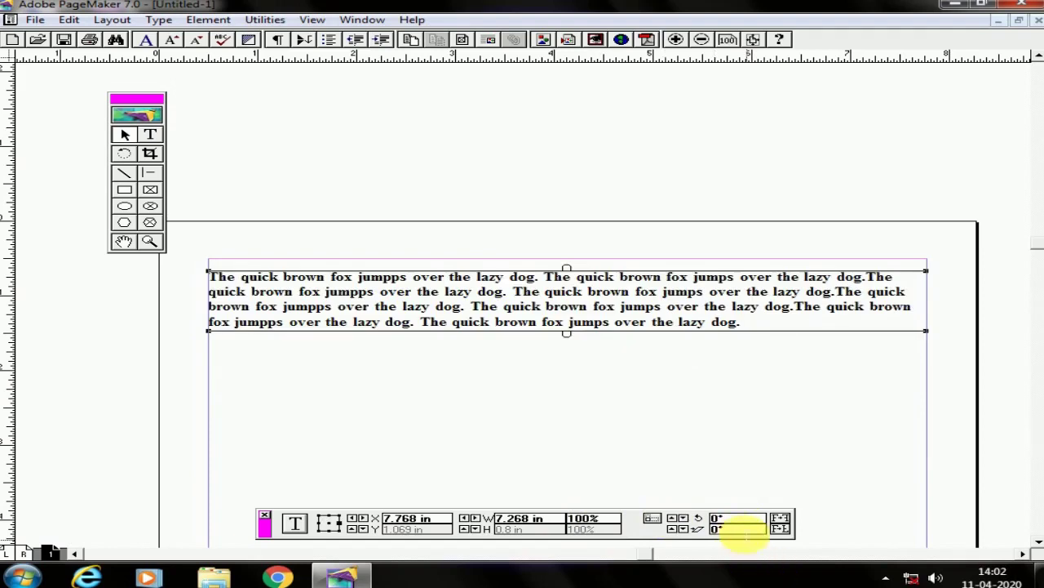
# - Try skewing the text block by 5°, 15° and 20° in turn
pyautogui.doubleClick(739, 528)
pyautogui.press('Return')
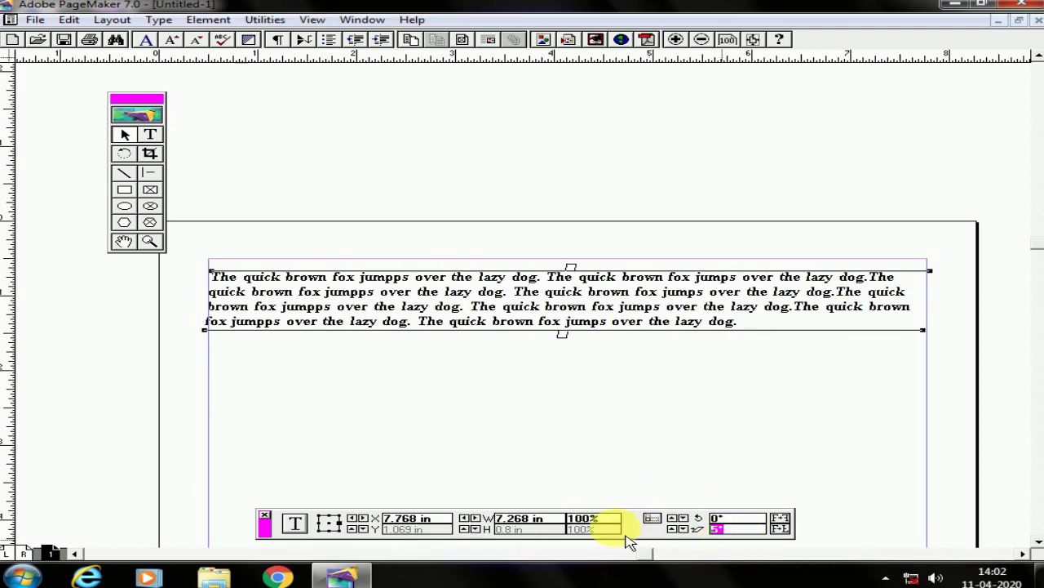
pyautogui.write('15')
pyautogui.press('Return')
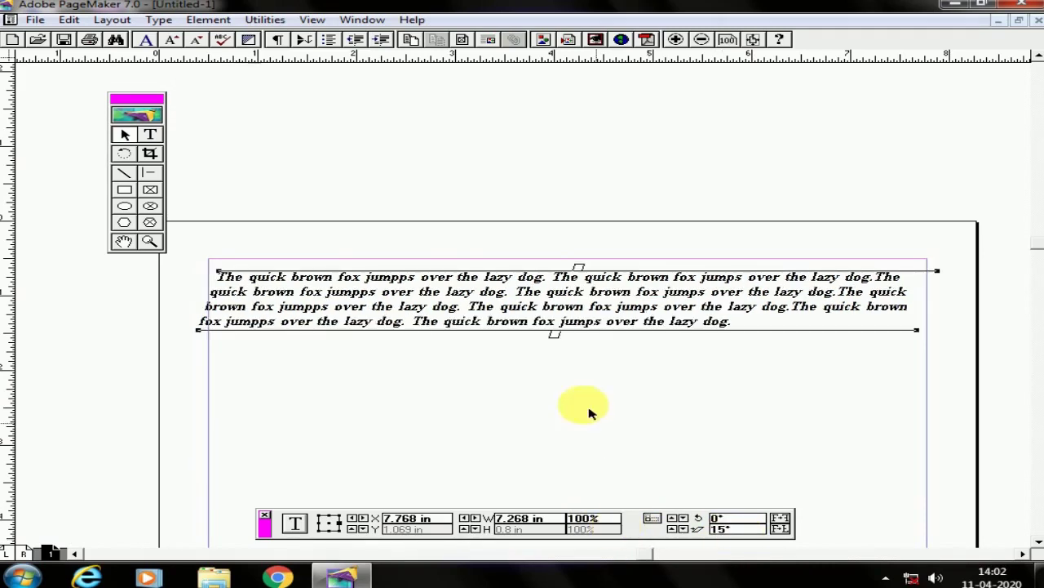
pyautogui.click(737, 528)
pyautogui.write('20')
pyautogui.press('Return')
# - Reset the text block's skew to 0° and move the toolbox farther away from the page
pyautogui.doubleClick(730, 529)
pyautogui.write('0')
pyautogui.press('Return')
pyautogui.moveTo(133, 98); pyautogui.dragTo(87, 98)
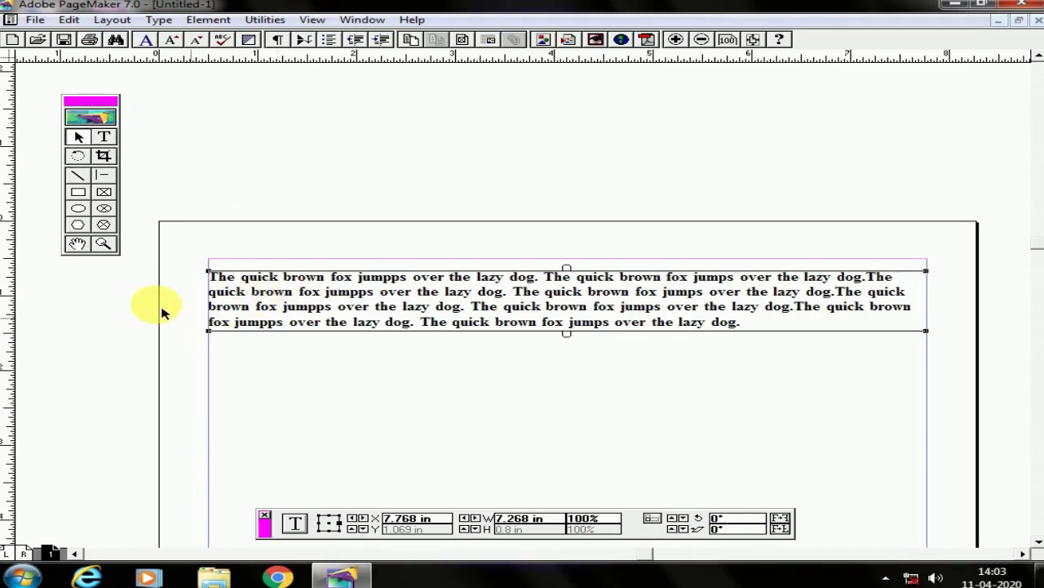
# - Select the first sentence of the text block with the Text tool
pyautogui.click(104, 137)
pyautogui.moveTo(211, 276); pyautogui.dragTo(541, 277)
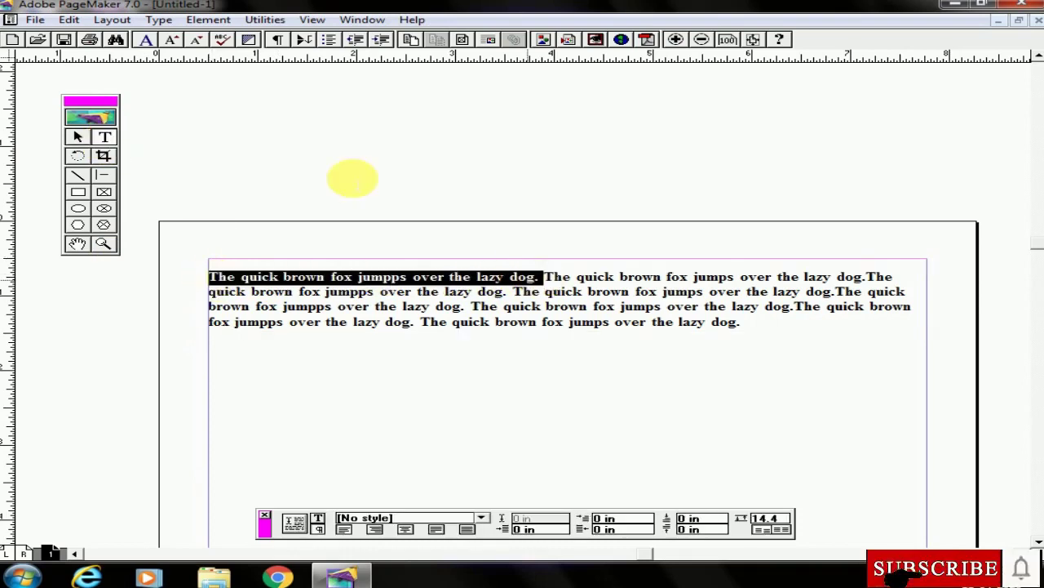
pyautogui.click(70, 21)
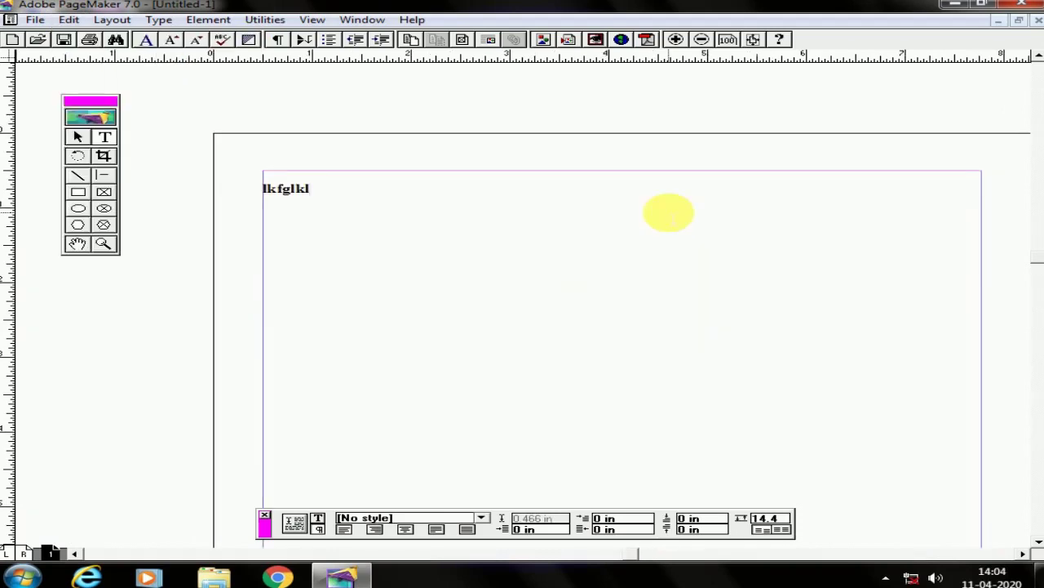
# - Type the filler words "kfkjd fkjdkfj" after "lkfglkl" and delete them
pyautogui.write('kfk')
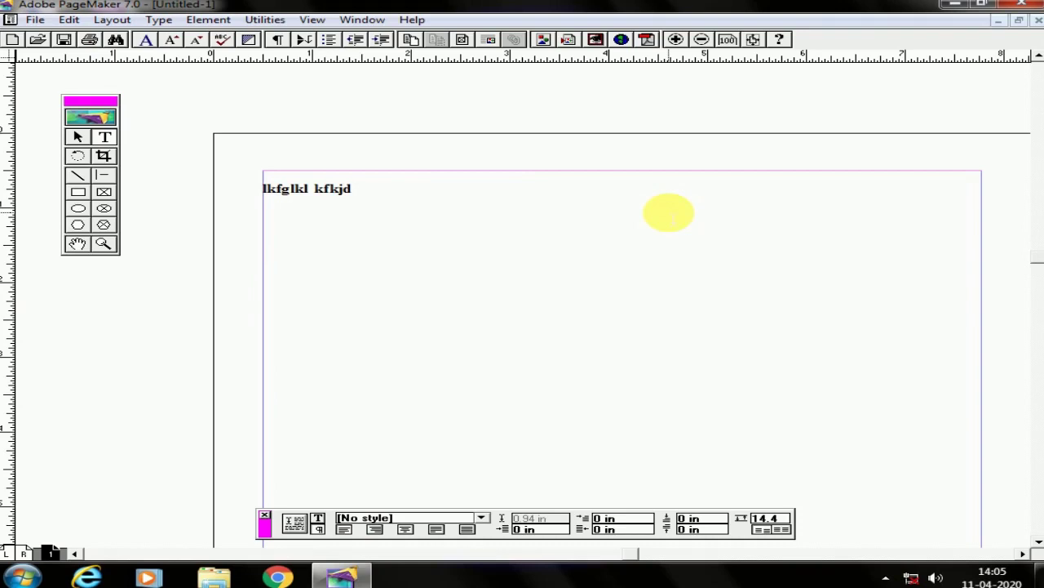
pyautogui.write('fkjdkf')
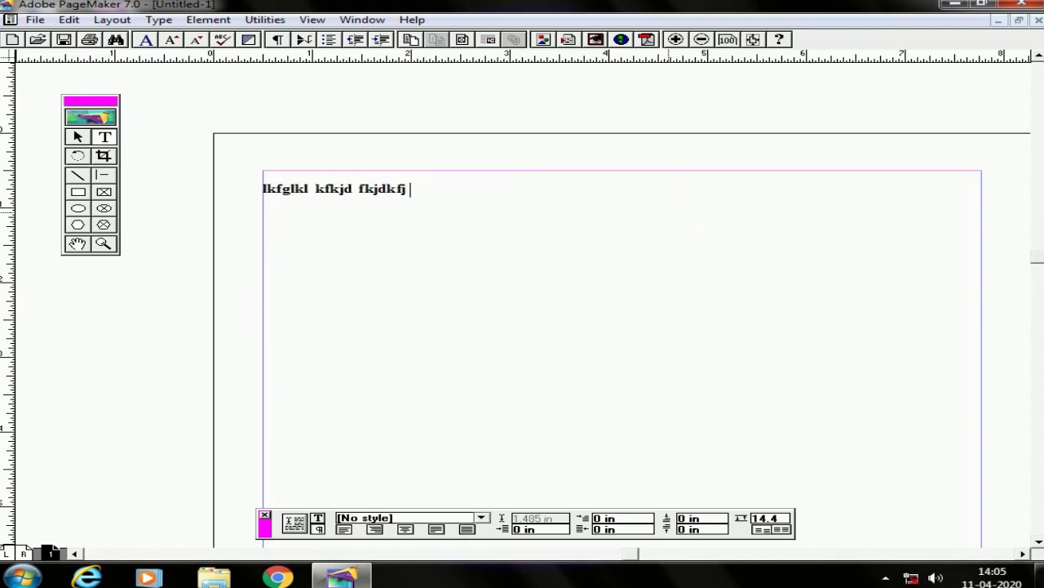
pyautogui.write('j')
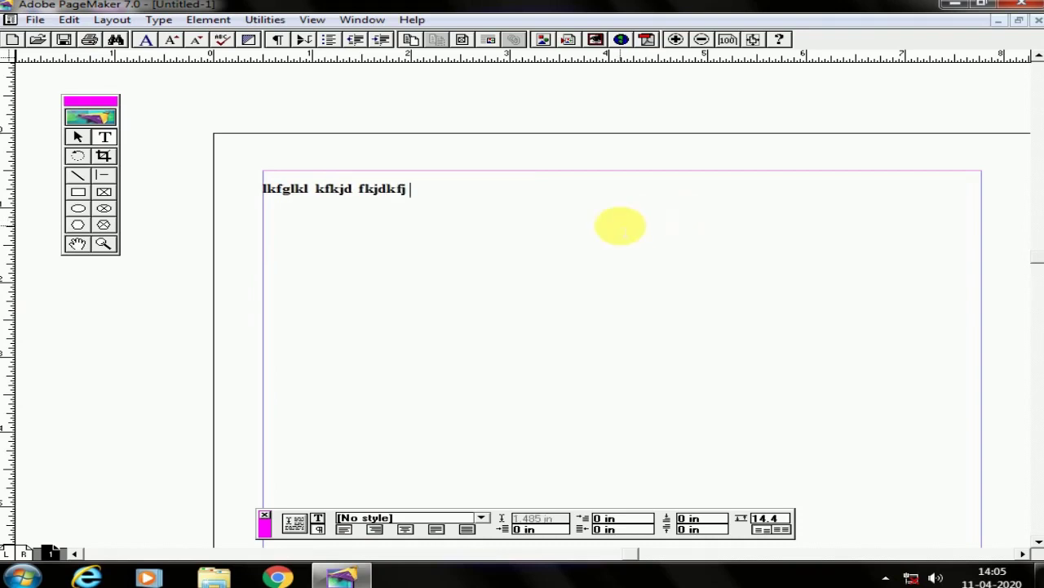
pyautogui.press('BackSpace')
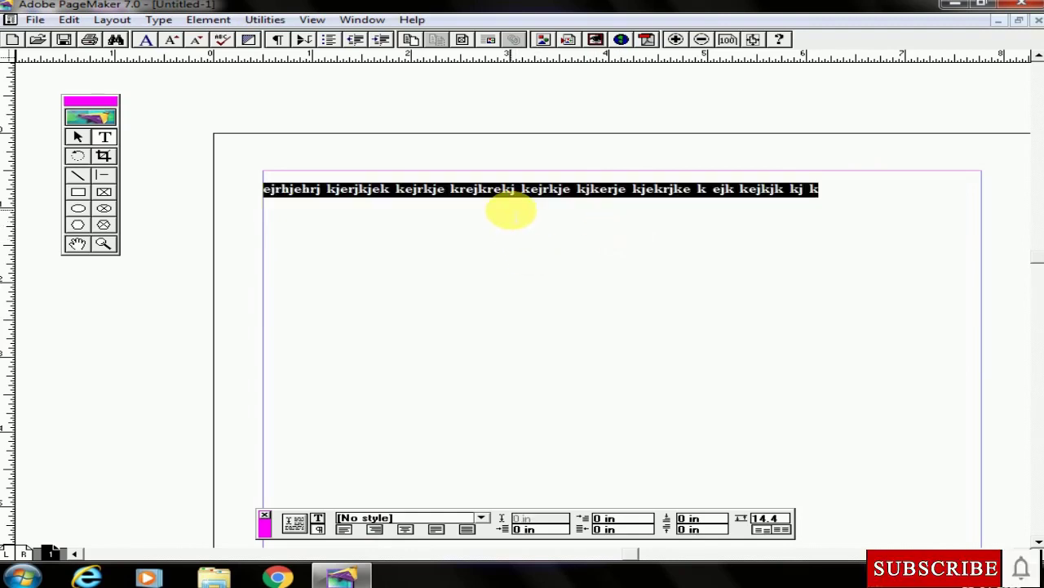
# - Replace the filler text with "The quick brown fox jumps over the lazy dog." and paste copies until the sentence appears six times
pyautogui.write('The quick brown fox j')
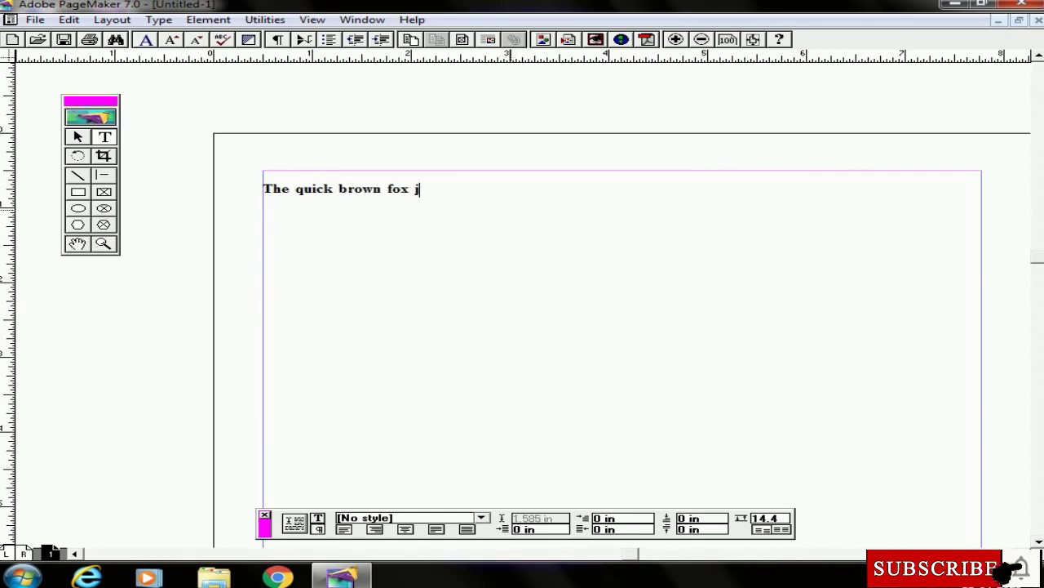
pyautogui.write('umps over the lazy dog.')
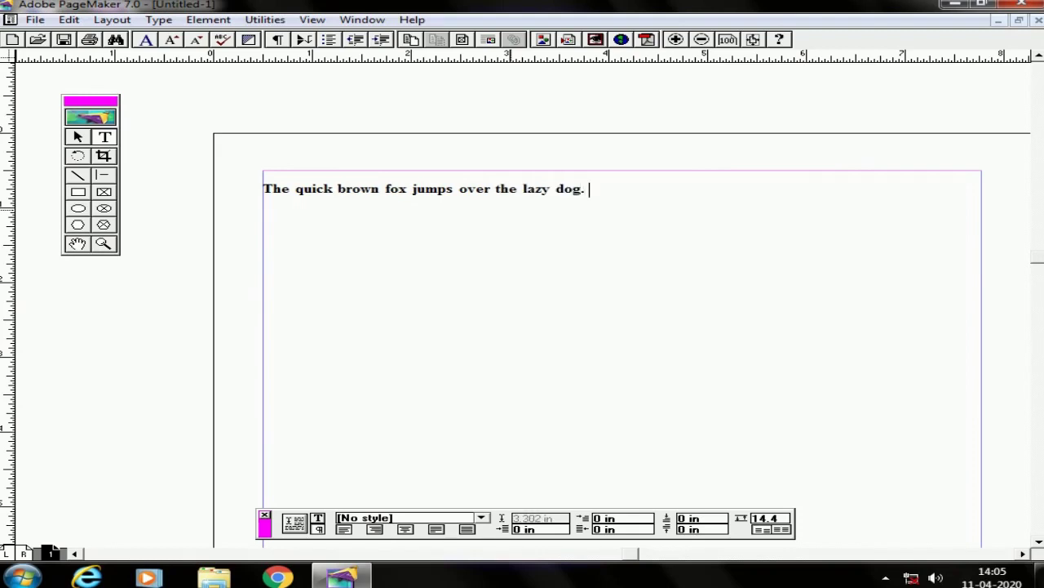
pyautogui.hotkey('ctrl', 'a')
pyautogui.hotkey('ctrl', 'c')
pyautogui.click(511, 212)
pyautogui.hotkey('ctrl', 'v')
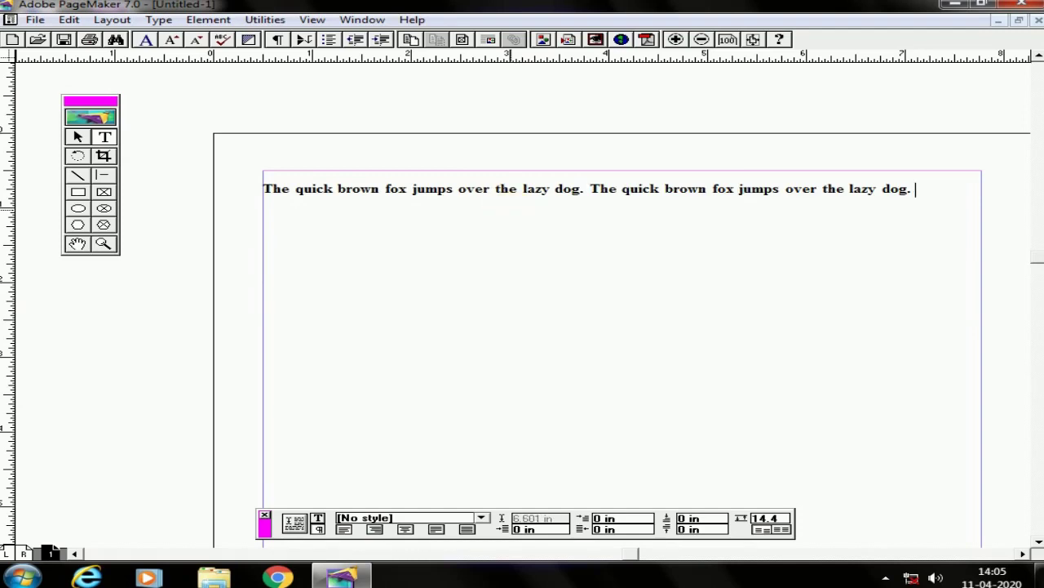
pyautogui.hotkey('ctrl', 'v')
pyautogui.hotkey('ctrl', 'a')
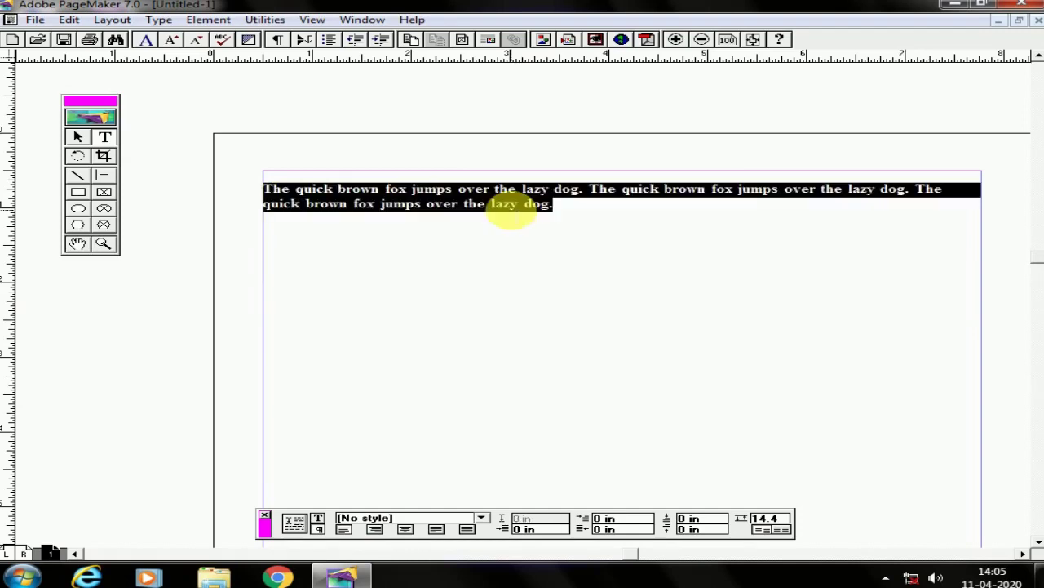
pyautogui.press('Right')
pyautogui.hotkey('ctrl', 'v')
pyautogui.hotkey('ctrl', 'v')
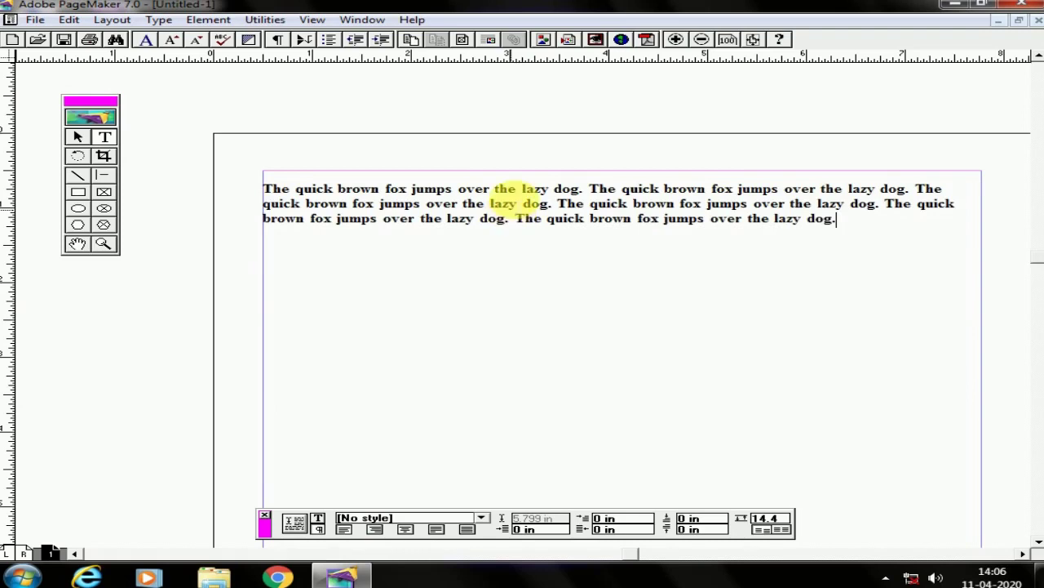
# - Copy the paragraph's first sentence without its period and paste it as a separate text block on the pasteboard beside the page
pyautogui.moveTo(261, 190); pyautogui.dragTo(579, 189)
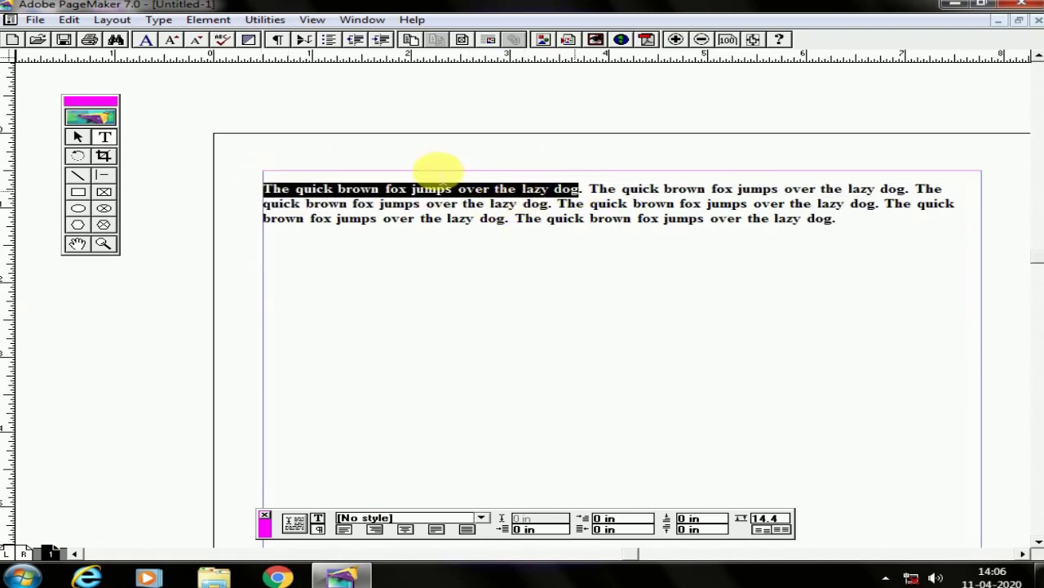
pyautogui.click(69, 20)
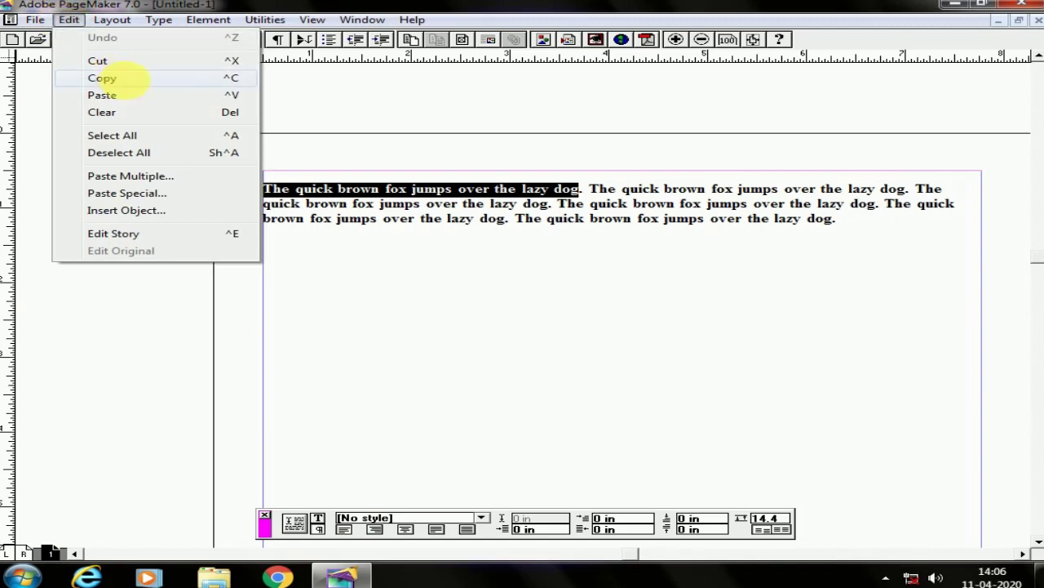
pyautogui.click(102, 77)
pyautogui.click(844, 219)
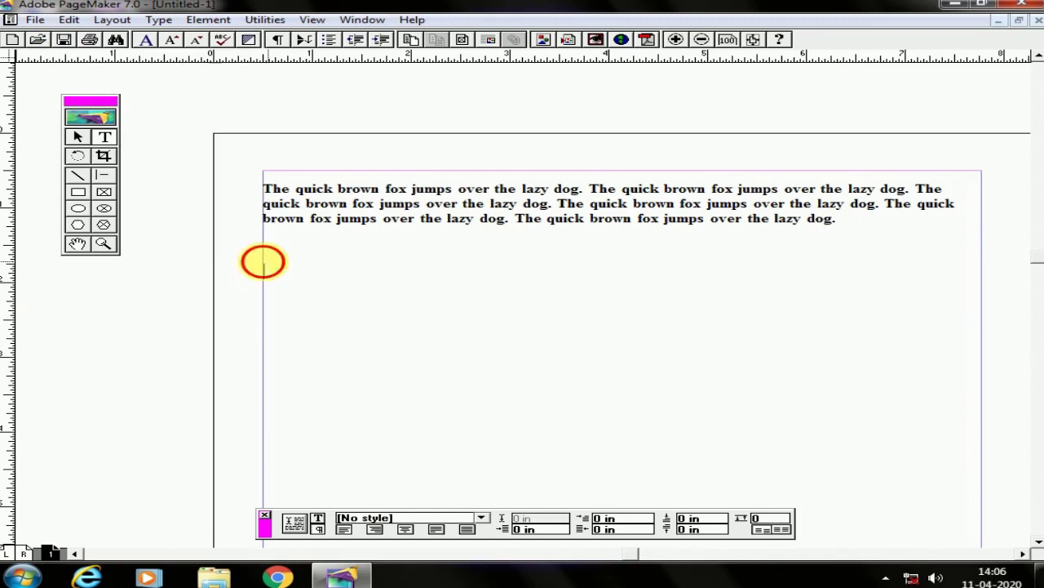
pyautogui.click(265, 302)
pyautogui.click(159, 287)
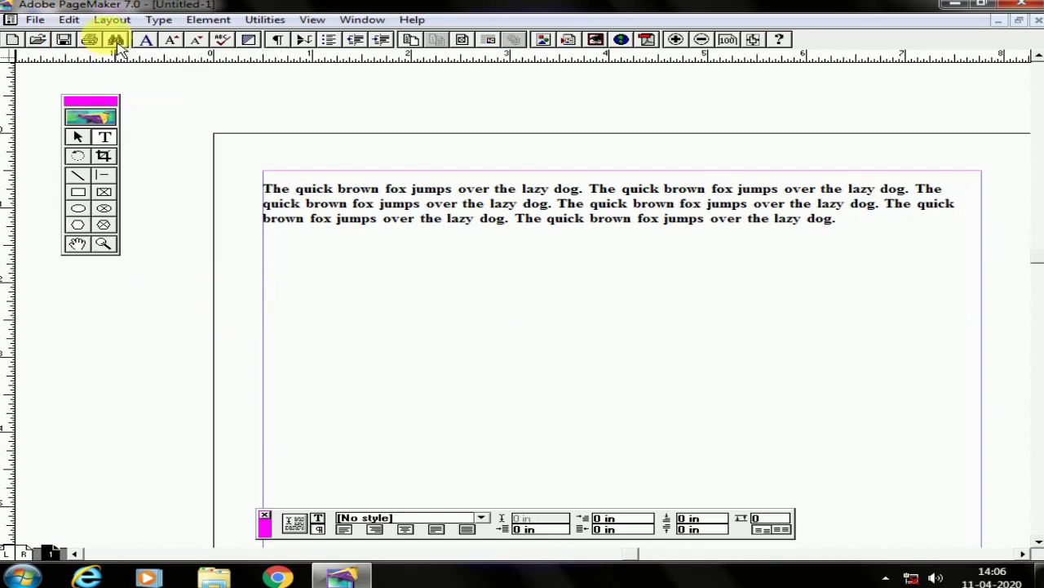
pyautogui.click(96, 295)
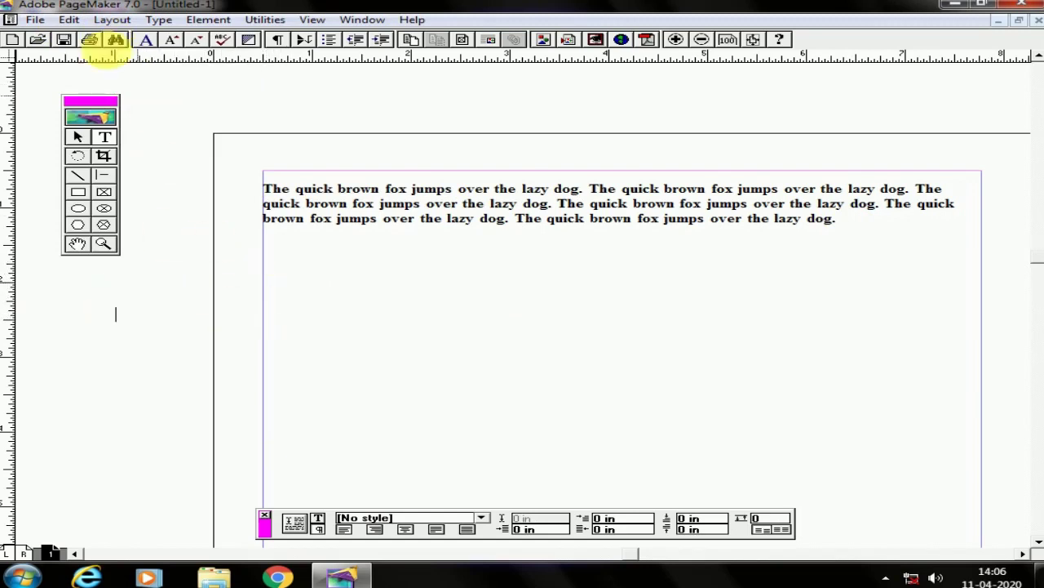
pyautogui.click(69, 19)
pyautogui.click(110, 96)
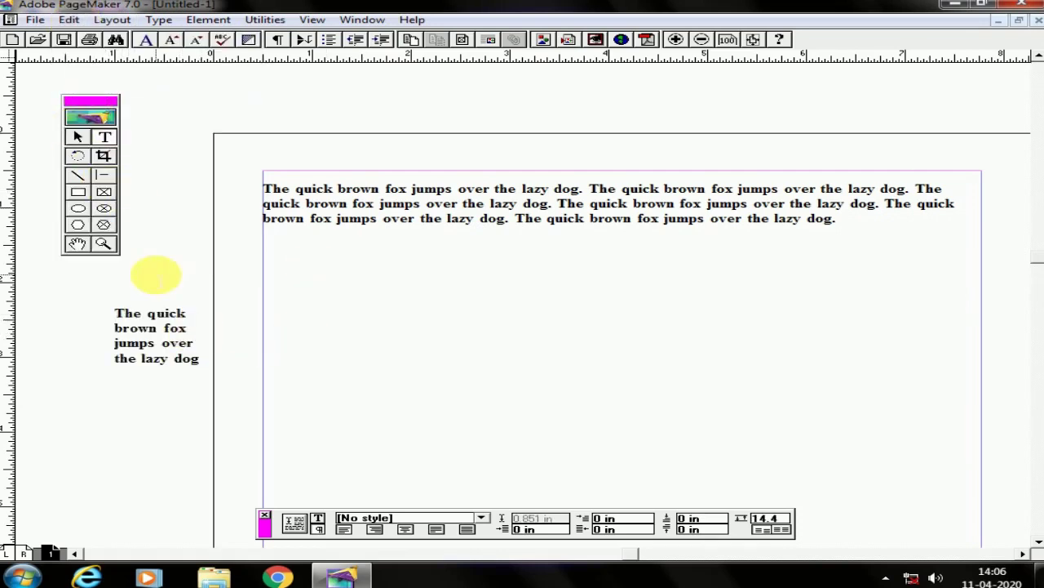
# - Move the pasted sentence block onto the page below the paragraph, with its right edge at about X 4.35 in
pyautogui.tripleClick(155, 320)
pyautogui.click(158, 327)
pyautogui.click(78, 136)
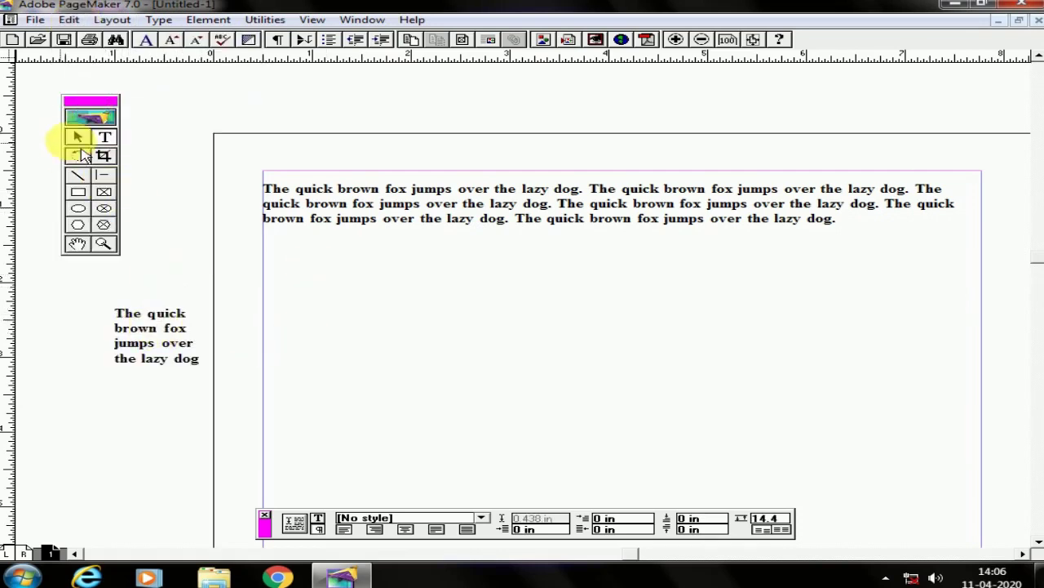
pyautogui.moveTo(160, 330); pyautogui.dragTo(481, 347)
pyautogui.moveTo(420, 333); pyautogui.dragTo(332, 289)
pyautogui.moveTo(368, 319); pyautogui.dragTo(460, 289)
pyautogui.click(386, 299)
pyautogui.click(397, 280)
pyautogui.moveTo(466, 299); pyautogui.dragTo(387, 320)
pyautogui.moveTo(334, 283); pyautogui.dragTo(579, 298)
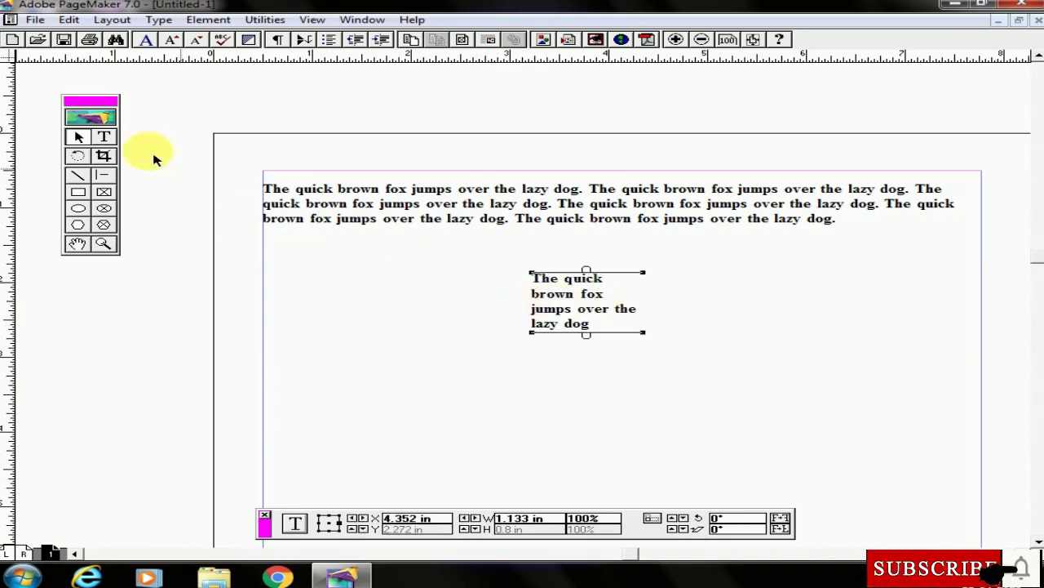
# - Draw a text block about 1 in wide beside the small sentence block and fill it with three lines of filler beginning "fdhdjfdhfjdhfjhjd"
pyautogui.click(104, 136)
pyautogui.moveTo(343, 270); pyautogui.dragTo(441, 335)
pyautogui.write('fdhdjfdhfjdhfjhjd')
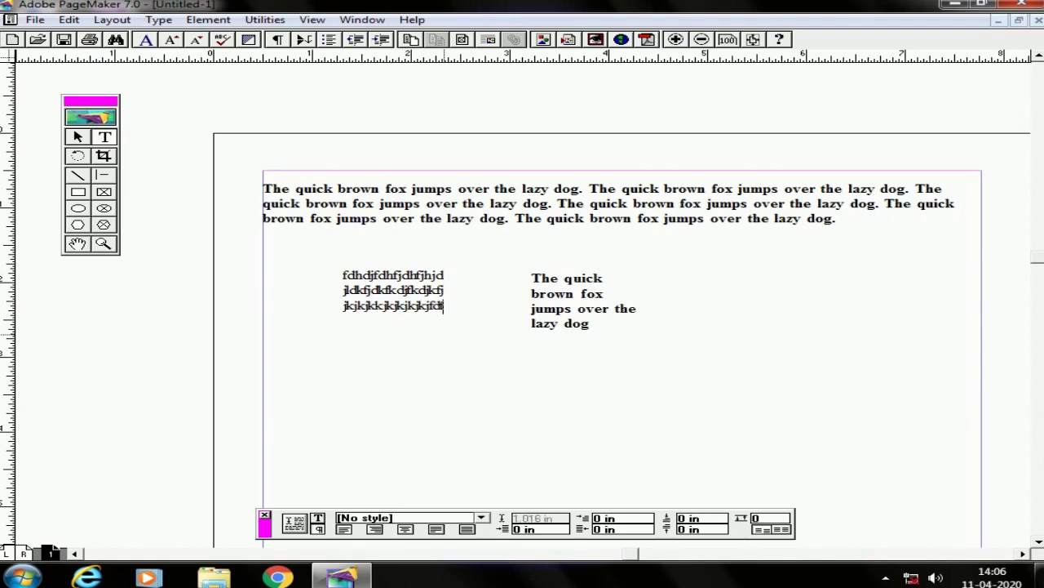
# - Move the filler text block to the page's left margin and widen it to the right margin
pyautogui.click(77, 136)
pyautogui.click(373, 273)
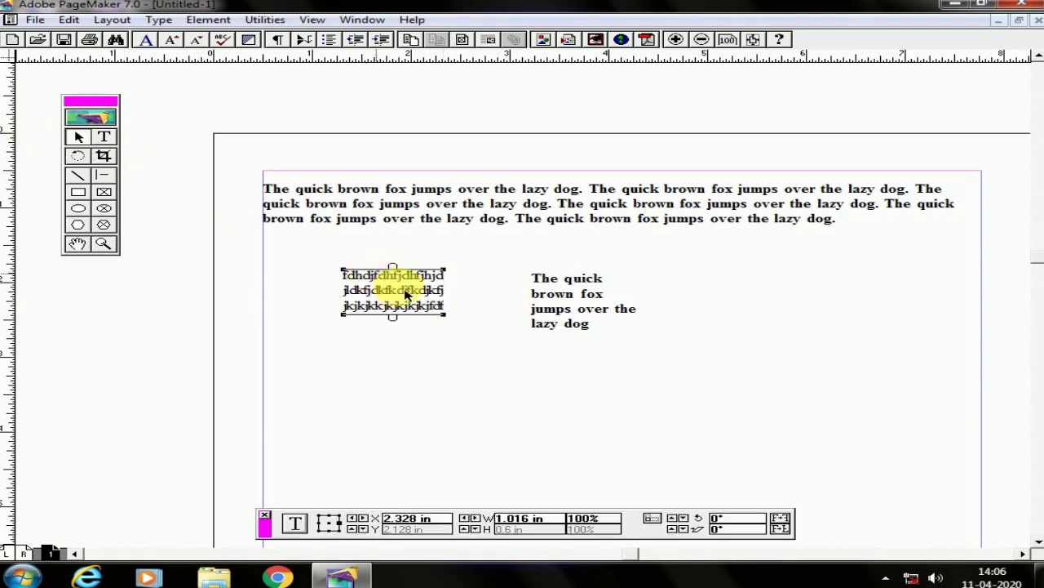
pyautogui.moveTo(354, 277); pyautogui.dragTo(263, 268)
pyautogui.moveTo(445, 310); pyautogui.dragTo(991, 403)
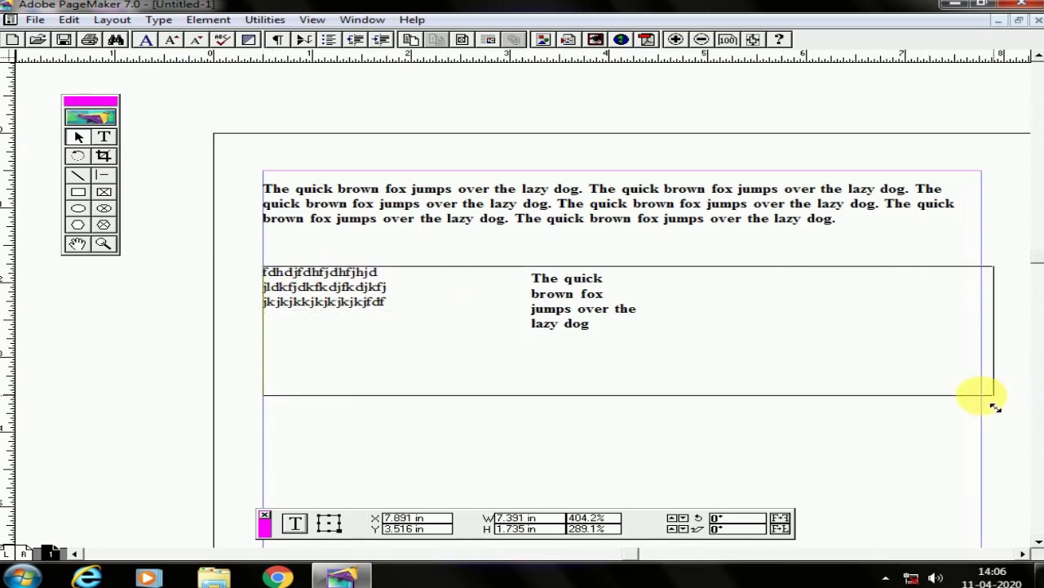
# - Move the small sentence block below the filler text, to about X 2.76 in, Y 3.62 in
pyautogui.click(578, 303)
pyautogui.moveTo(579, 303); pyautogui.dragTo(421, 403)
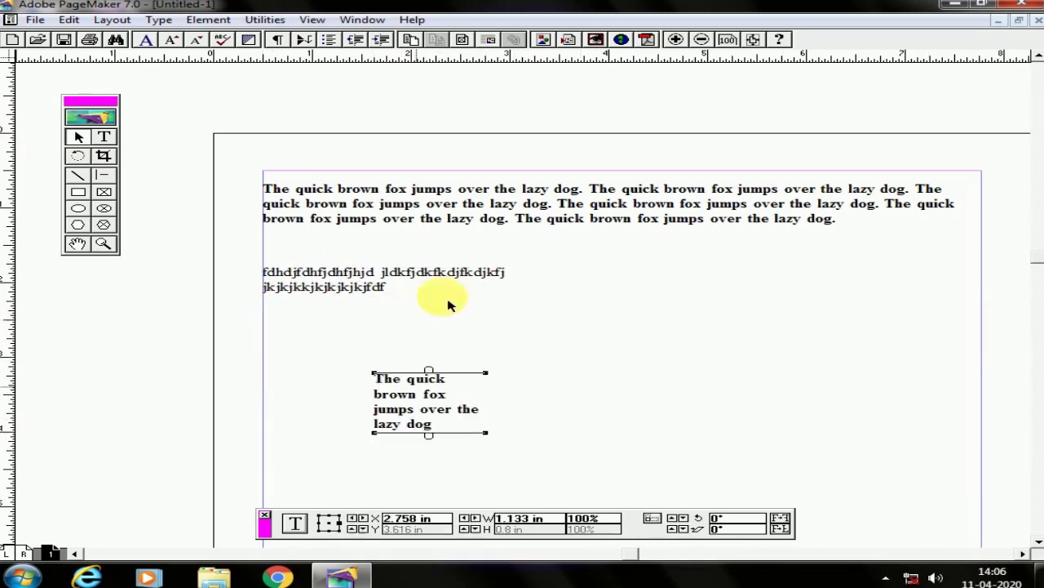
pyautogui.click(426, 290)
# - Add the line "kjdfkjdkfjkdjfkdfd df dfdfdfdfd" at the end of the filler text block
pyautogui.click(104, 137)
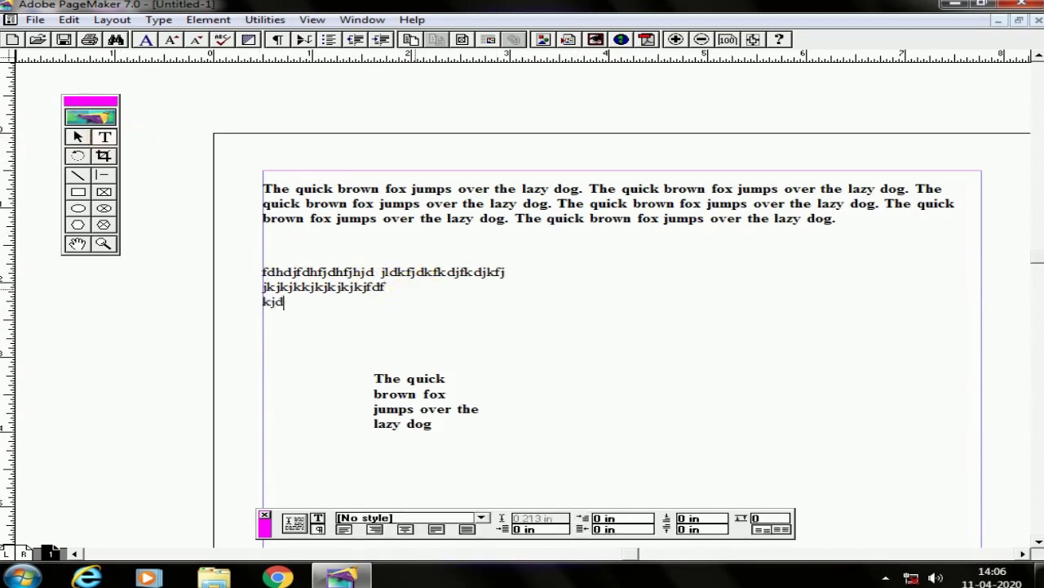
pyautogui.write('df dfdfdfdfd')
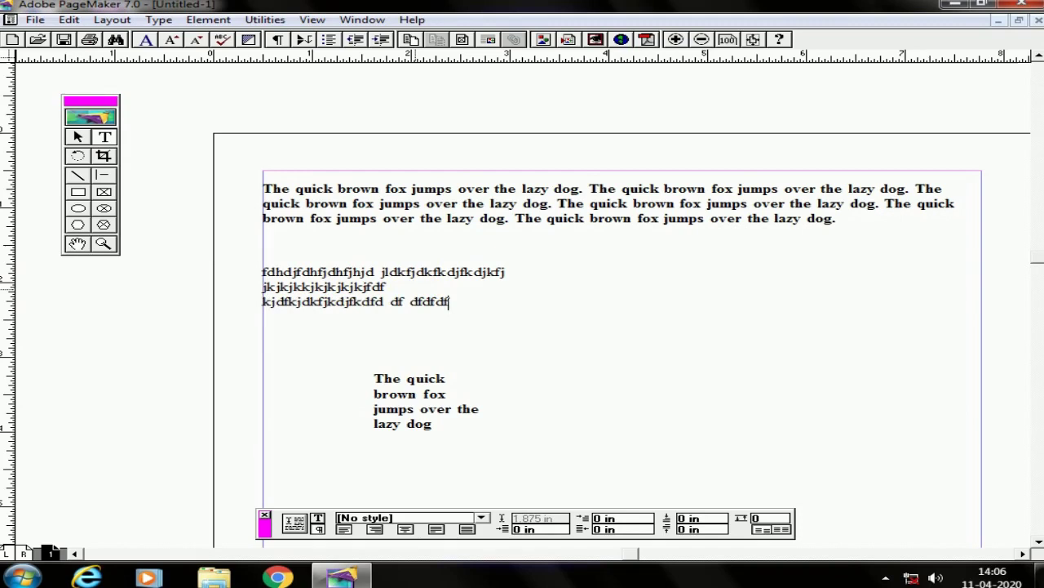
pyautogui.click(669, 317)
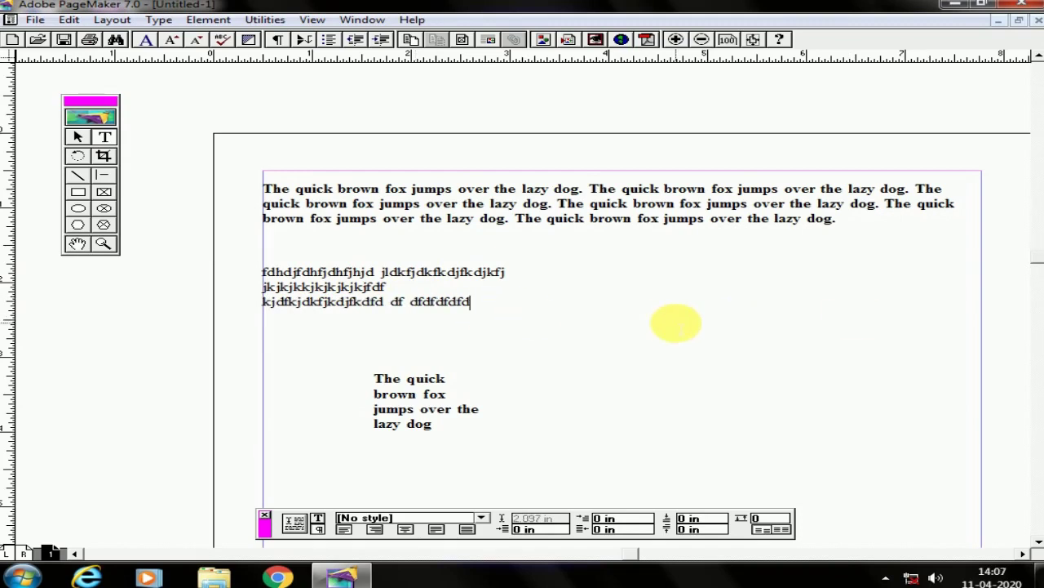
# - Select the filler block's first line, extend the selection to all of its text, and clear the selection
pyautogui.click(78, 136)
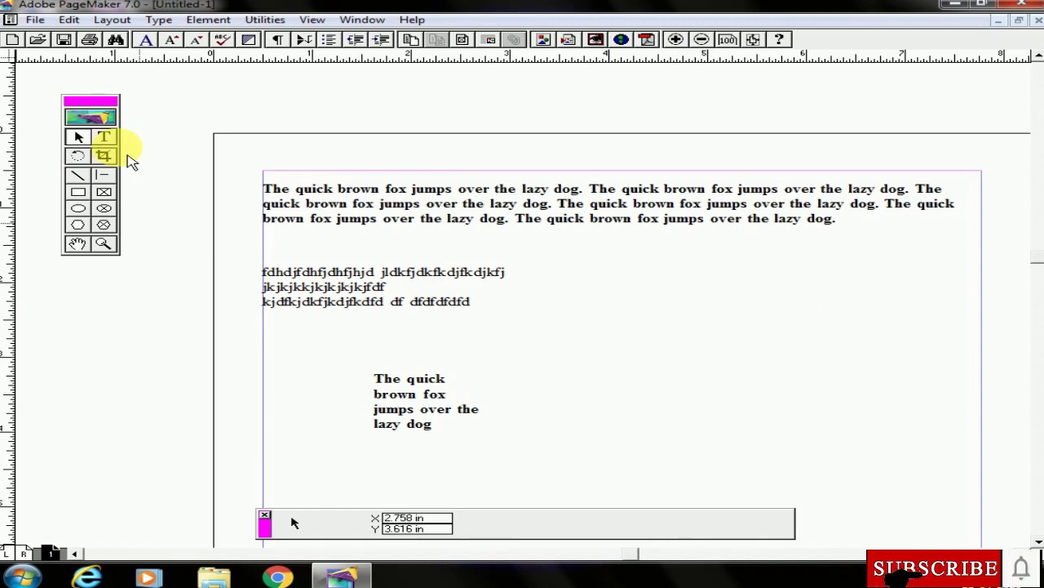
pyautogui.click(104, 137)
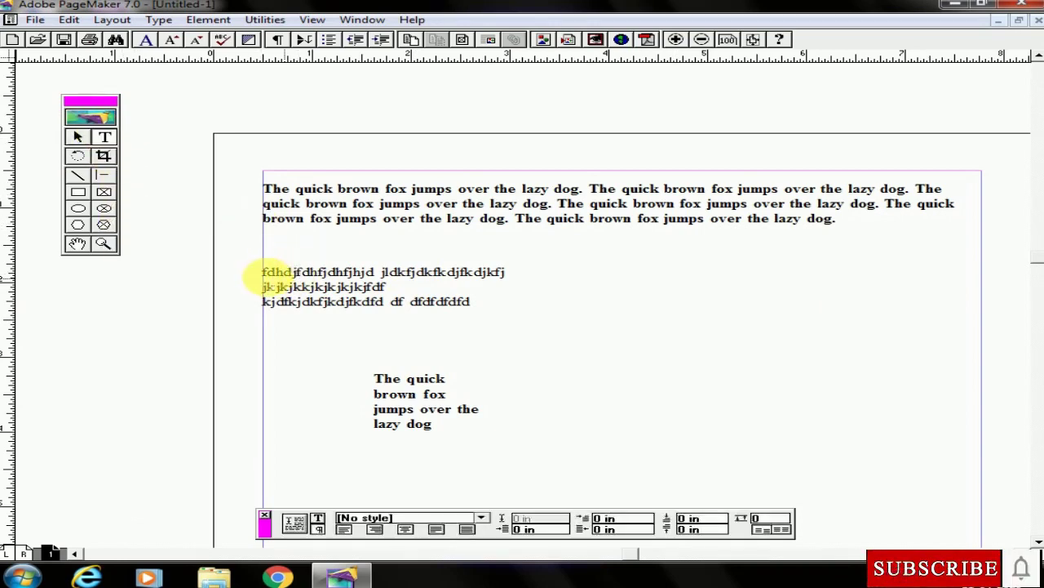
pyautogui.moveTo(264, 272); pyautogui.dragTo(648, 276)
pyautogui.click(70, 20)
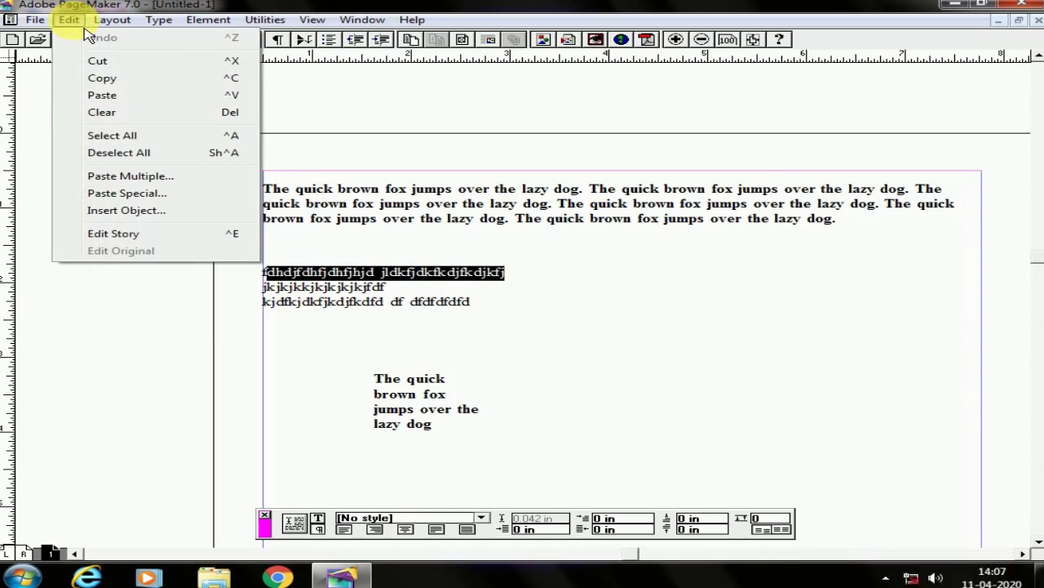
pyautogui.click(112, 135)
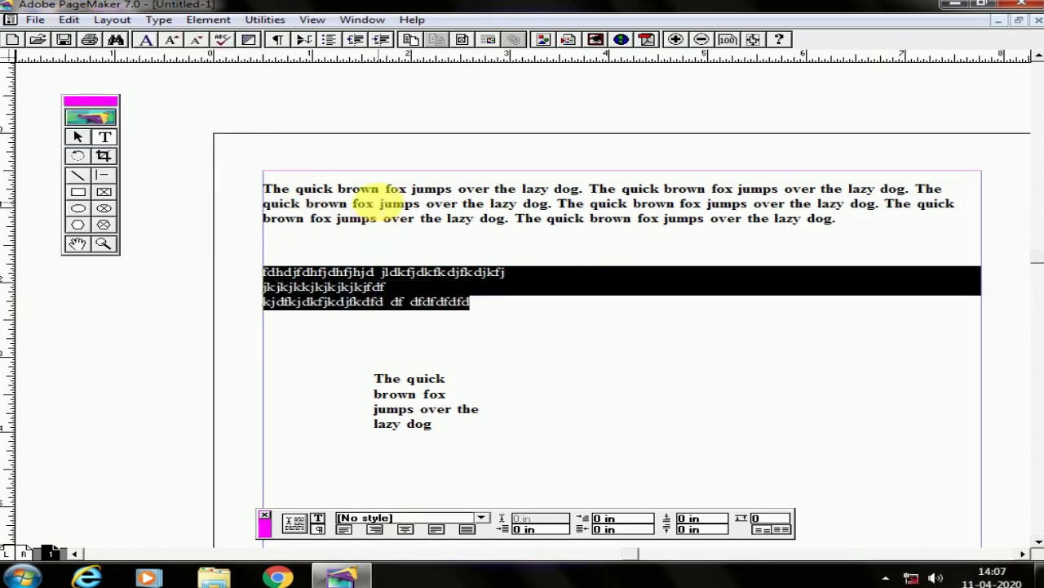
pyautogui.click(378, 202)
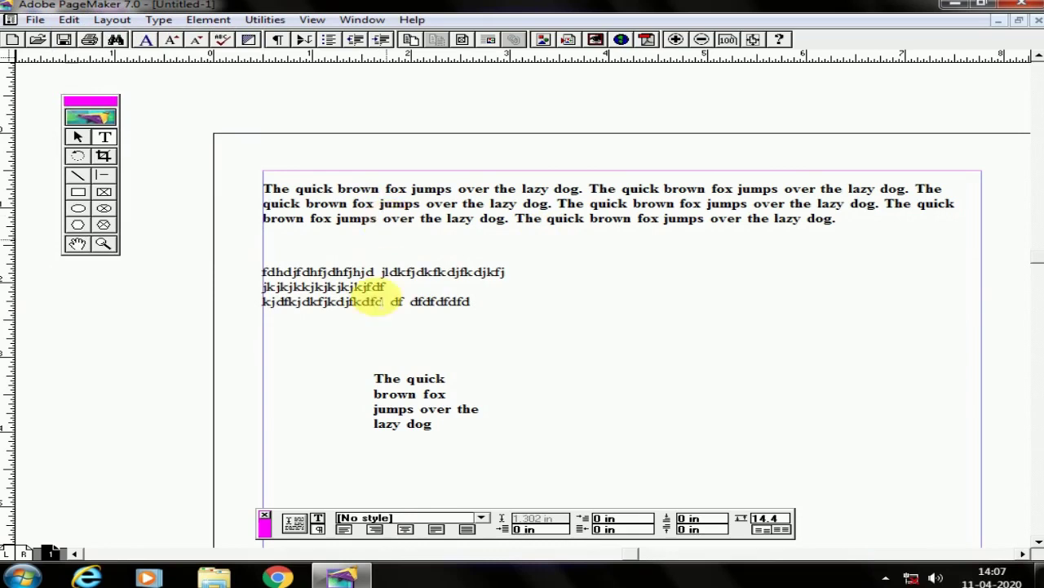
# - Select the paragraph and filler blocks with the Pointer tool and move the six-sentence paragraph up across the top margin
pyautogui.click(78, 137)
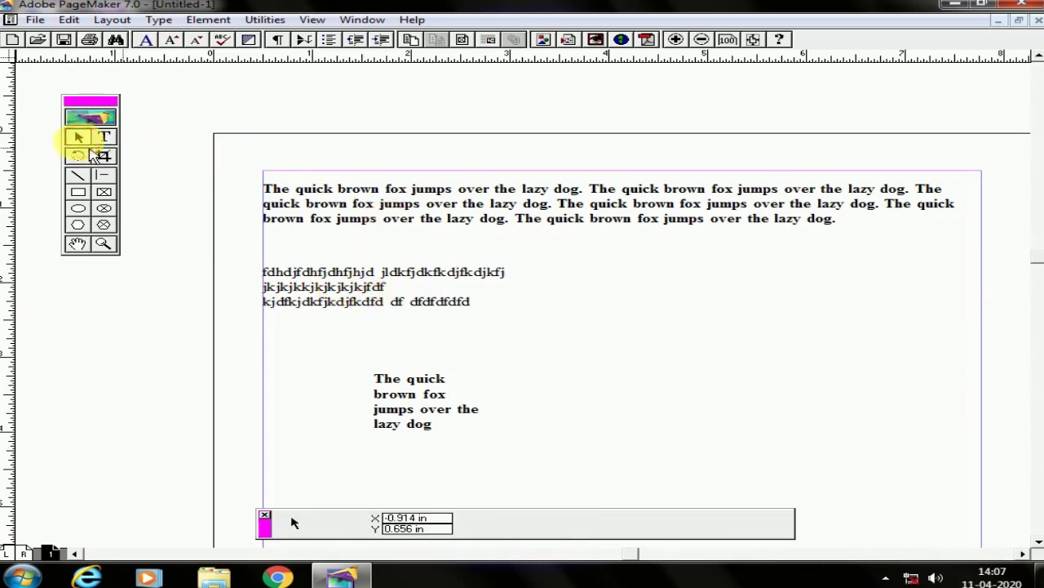
pyautogui.click(363, 200)
pyautogui.click(402, 280)
pyautogui.click(457, 206)
pyautogui.moveTo(503, 214); pyautogui.dragTo(594, 191)
pyautogui.click(402, 302)
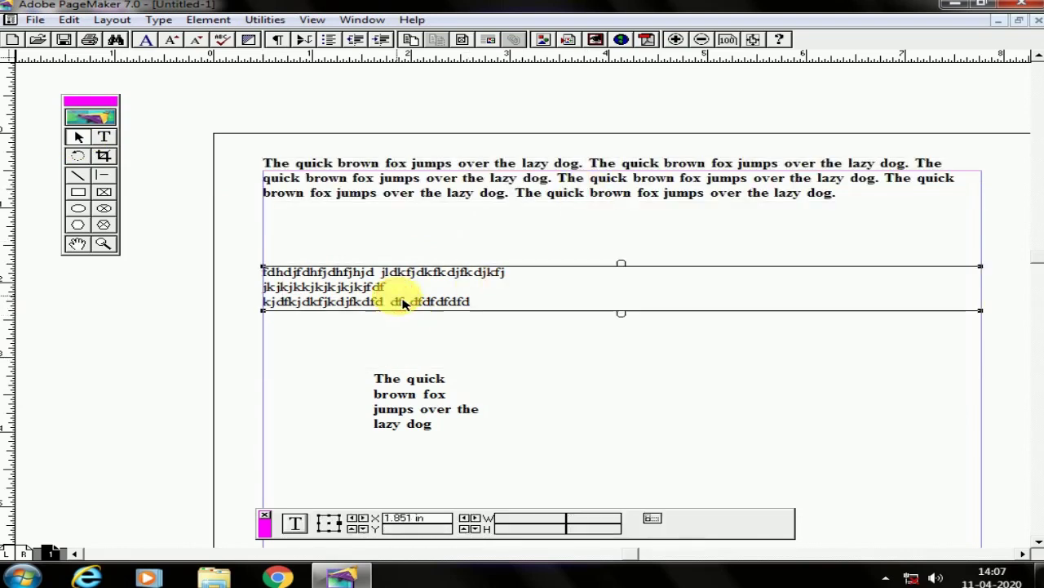
# - Delete all three lines of filler text between the paragraph and the small sentence block
pyautogui.click(104, 137)
pyautogui.moveTo(263, 273); pyautogui.dragTo(722, 337)
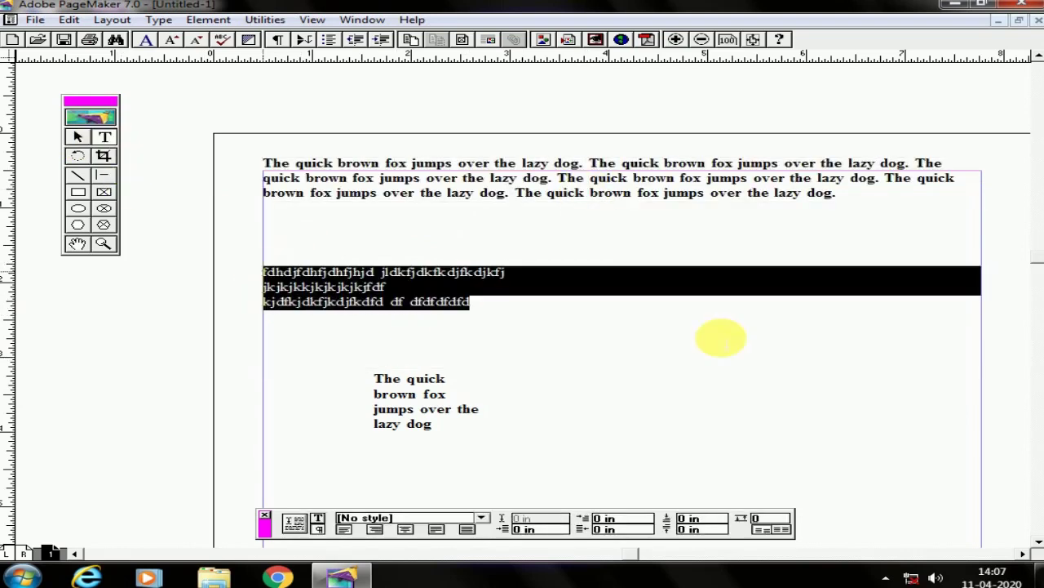
pyautogui.press('BackSpace')
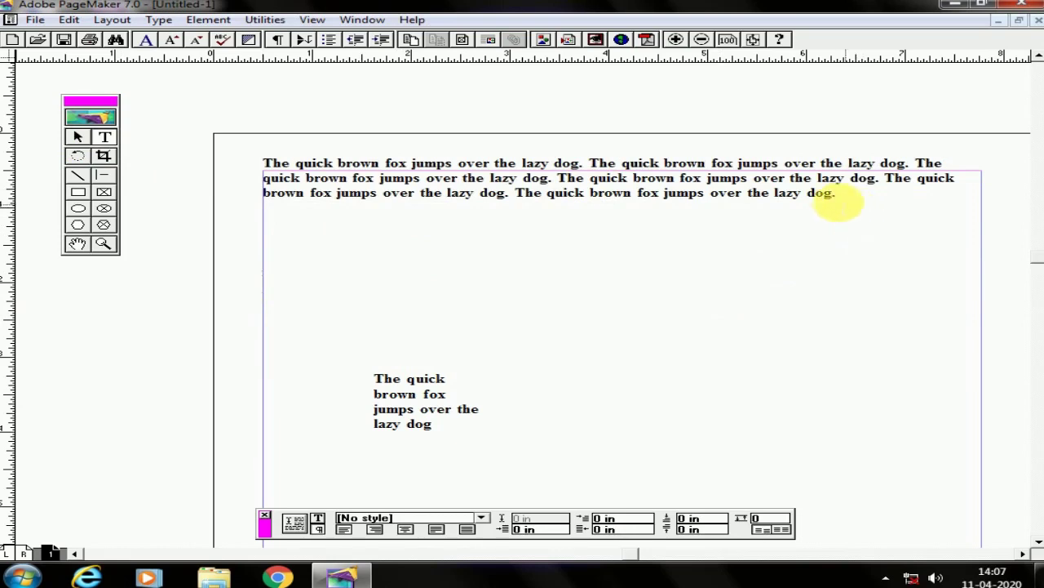
# - Paste the removed filler text directly after the paragraph's last sentence and select all of the combined text
pyautogui.click(853, 191)
pyautogui.press('BackSpace')
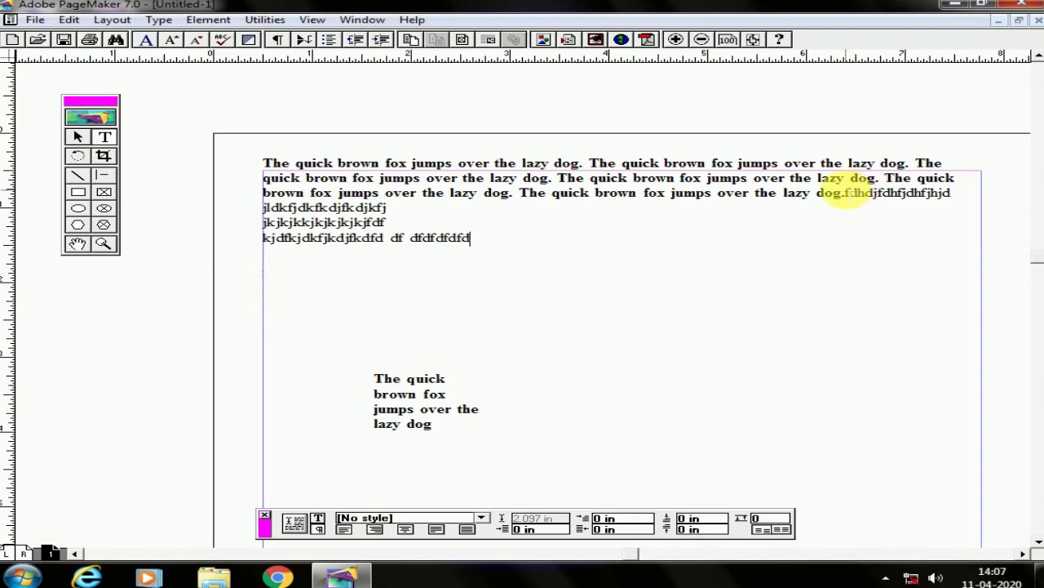
pyautogui.hotkey('ctrl', 'a')
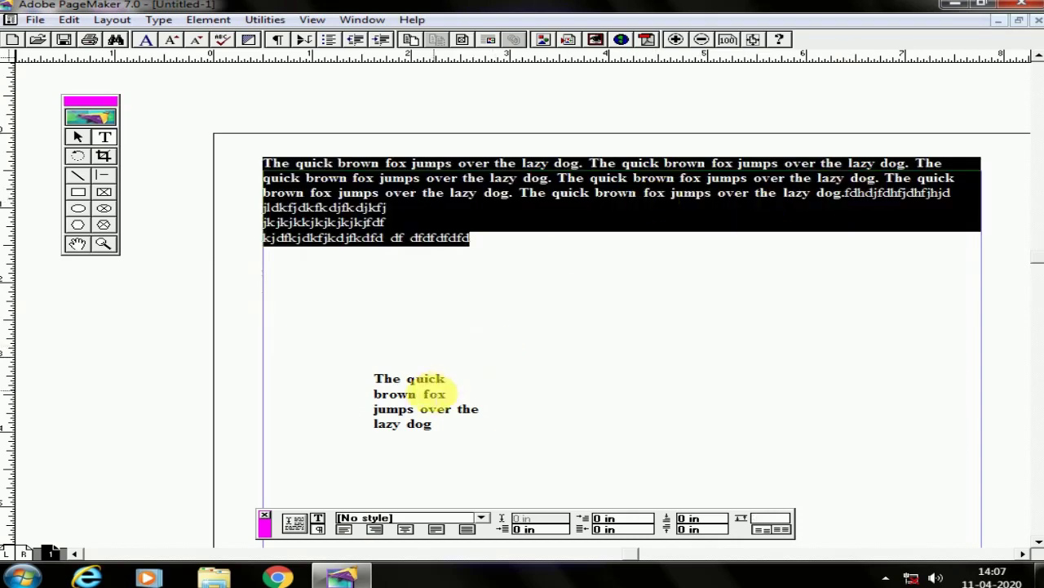
# - Widen the small sentence block to a single line about 3.3 in wide, and place it across the top margin above the paragraph
pyautogui.click(426, 384)
pyautogui.click(79, 137)
pyautogui.click(427, 392)
pyautogui.moveTo(432, 395); pyautogui.dragTo(776, 373)
pyautogui.moveTo(531, 298); pyautogui.dragTo(687, 148)
pyautogui.moveTo(949, 157); pyautogui.dragTo(689, 180)
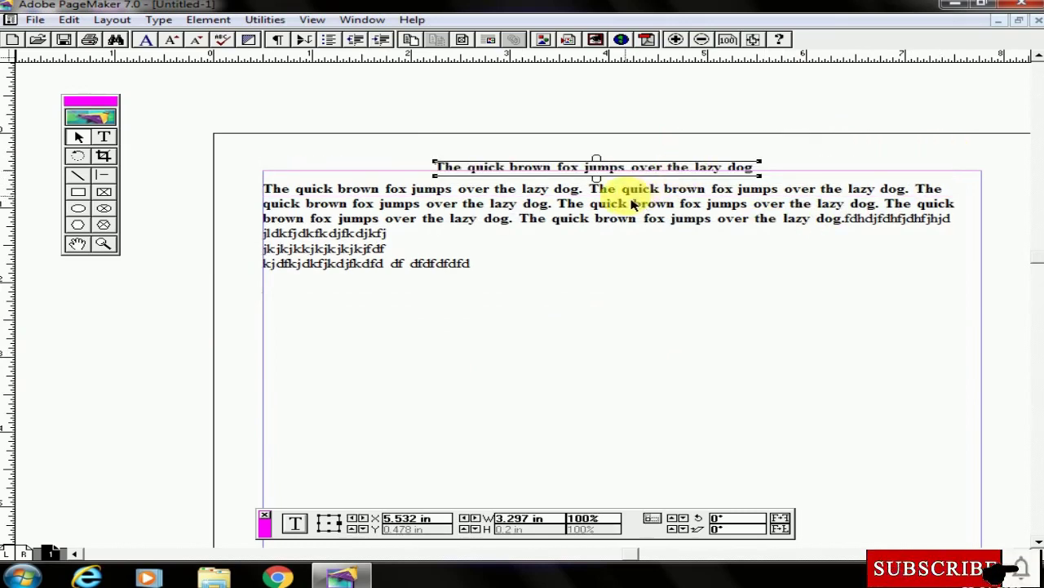
# - Shorten the paragraph block to three lines and flow its overflow text into a linked block about 1.7 in wide below it
pyautogui.click(487, 220)
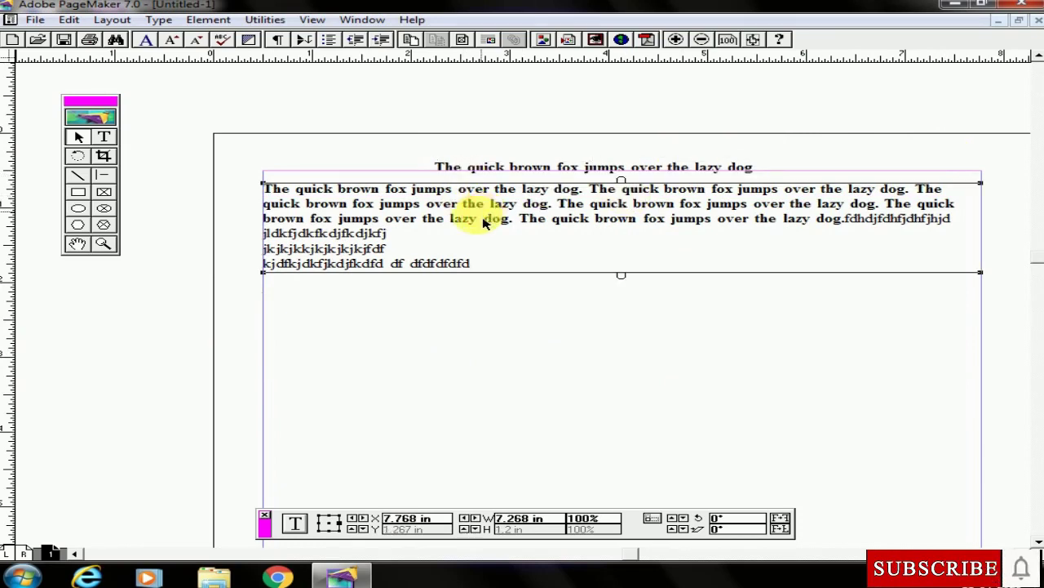
pyautogui.moveTo(620, 275); pyautogui.dragTo(633, 243)
pyautogui.click(622, 229)
pyautogui.moveTo(299, 261); pyautogui.dragTo(472, 408)
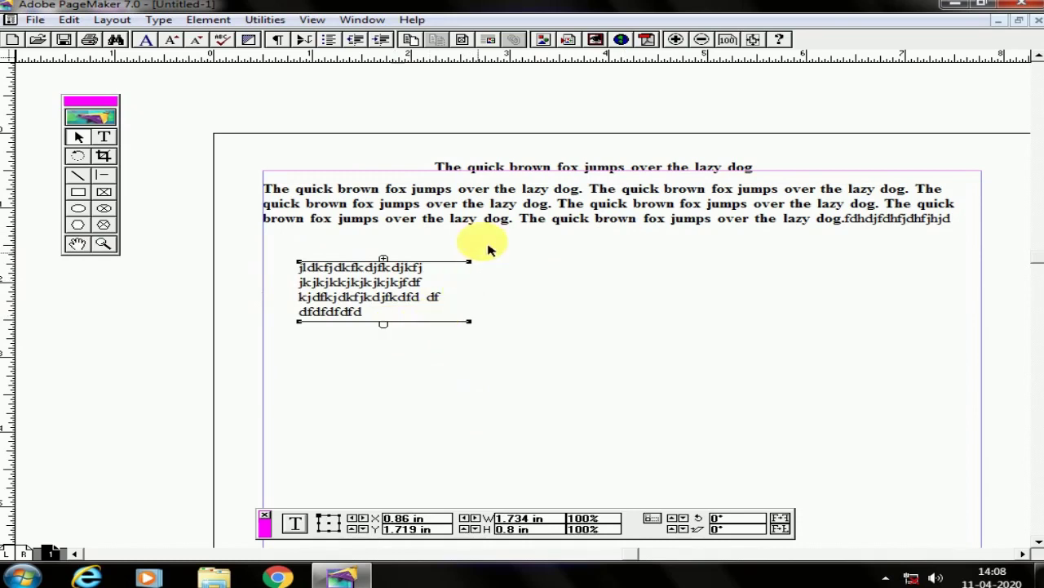
# - Narrow the paragraph block to about 1.8 in, move it to the upper-right margin corner, and move the one-line sentence across the page's left edge
pyautogui.click(546, 203)
pyautogui.moveTo(981, 232); pyautogui.dragTo(441, 426)
pyautogui.moveTo(362, 269); pyautogui.dragTo(826, 273)
pyautogui.click(384, 274)
pyautogui.moveTo(766, 344); pyautogui.dragTo(790, 314)
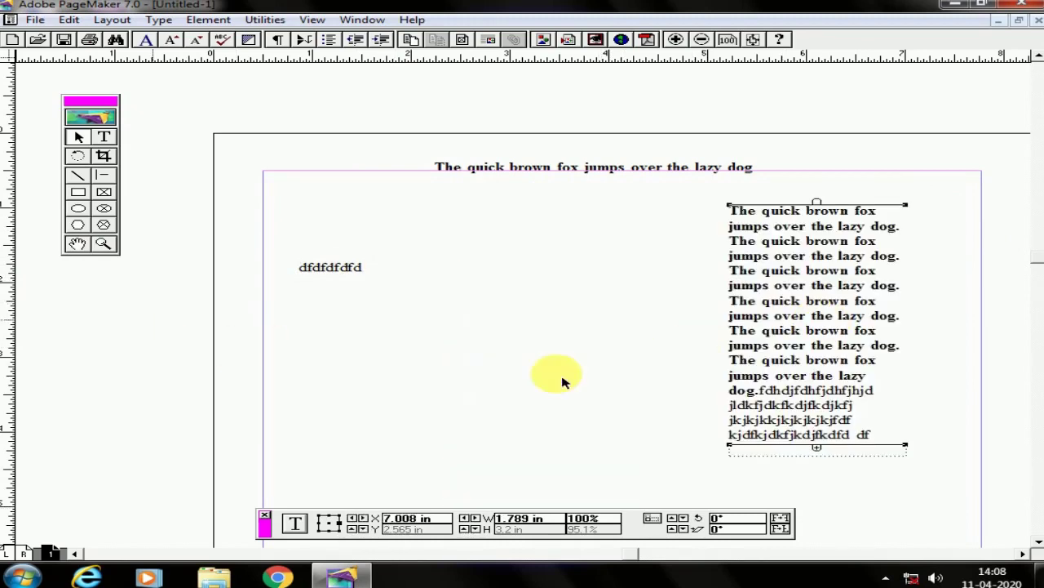
pyautogui.moveTo(821, 373); pyautogui.dragTo(910, 336)
pyautogui.click(673, 171)
pyautogui.moveTo(674, 172); pyautogui.dragTo(302, 365)
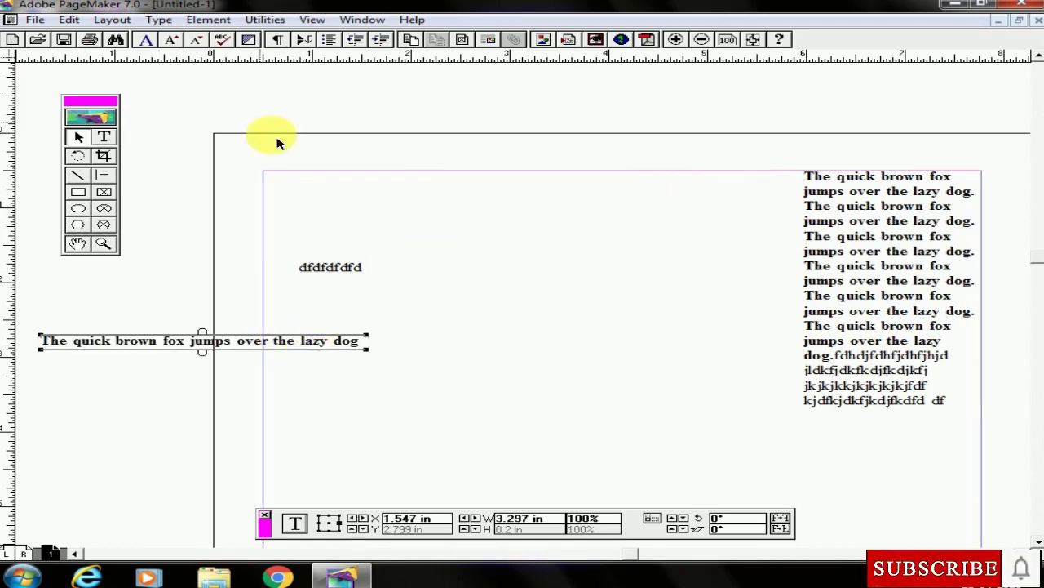
# - Select all text of the paragraph's linked story and open it for editing as a story
pyautogui.click(104, 136)
pyautogui.click(910, 253)
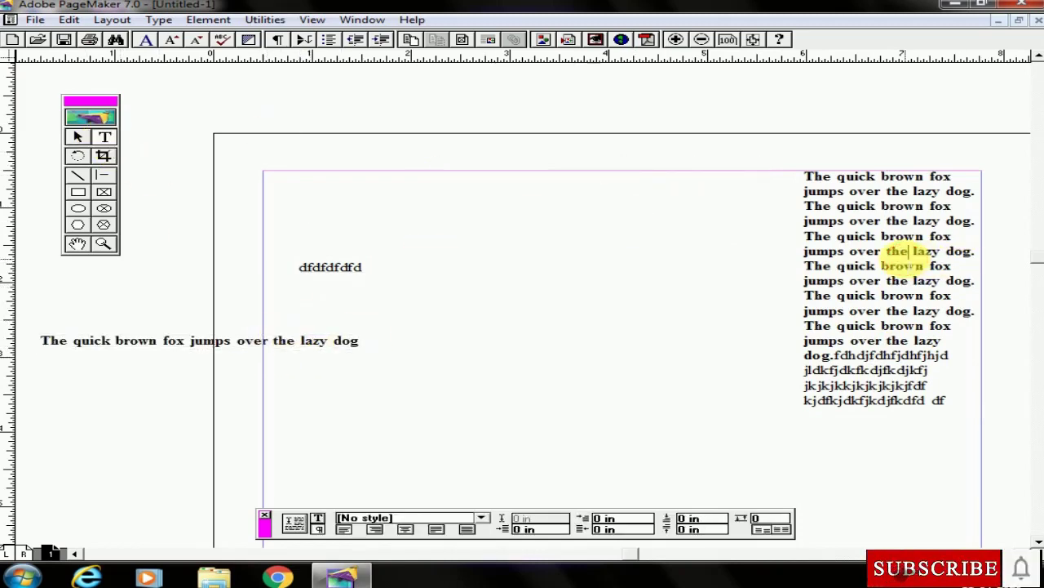
pyautogui.hotkey('ctrl', 'a')
pyautogui.click(69, 20)
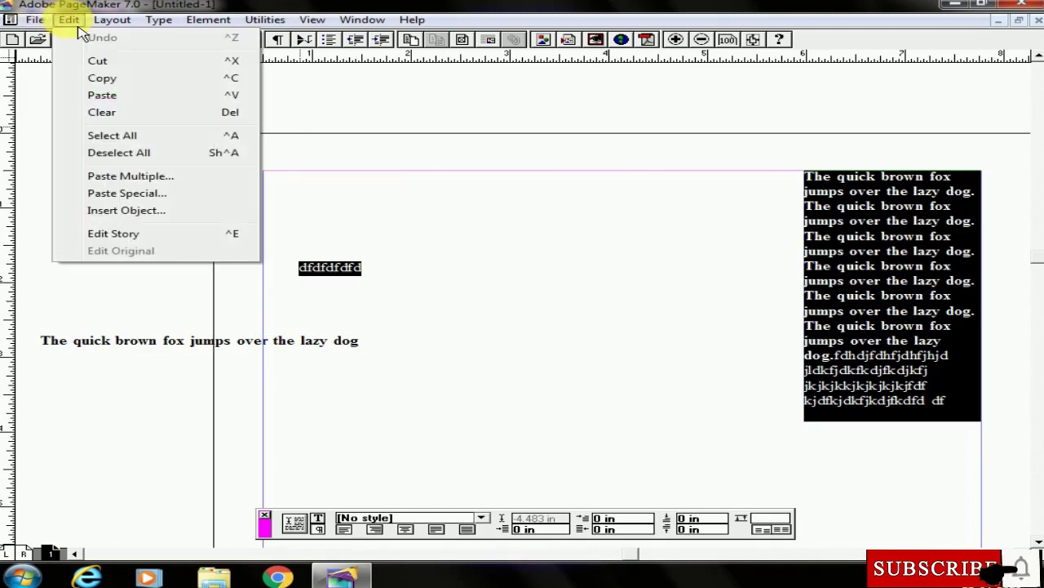
pyautogui.click(151, 233)
# - Add filler text after "jldkfjdkfkdjfkdjkfj", including new lines "ljfkjg" and "fgkflgklfkgkflgkflg fg", and close the story
pyautogui.click(383, 102)
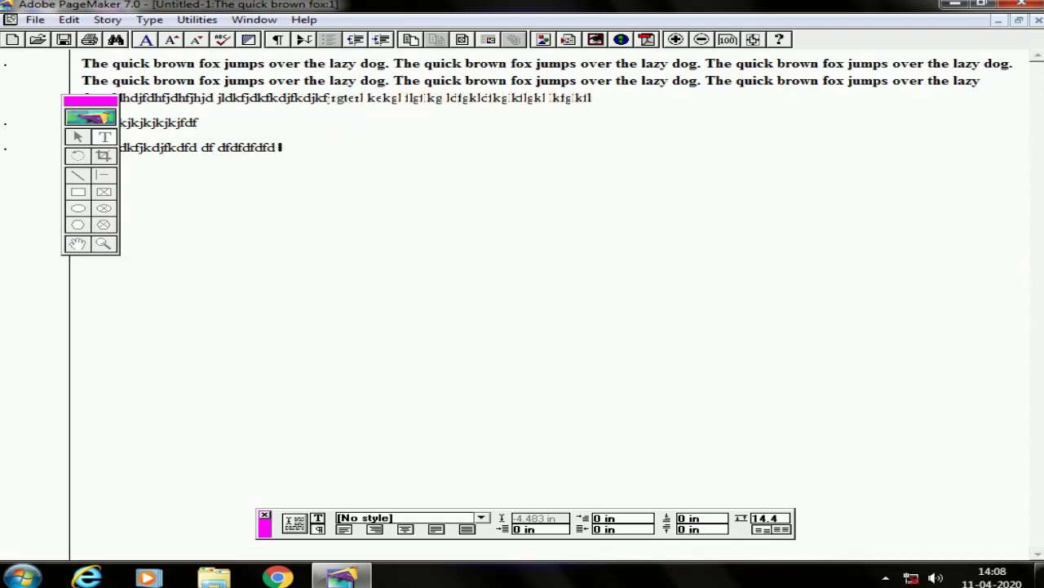
pyautogui.press('Return')
pyautogui.press('Return')
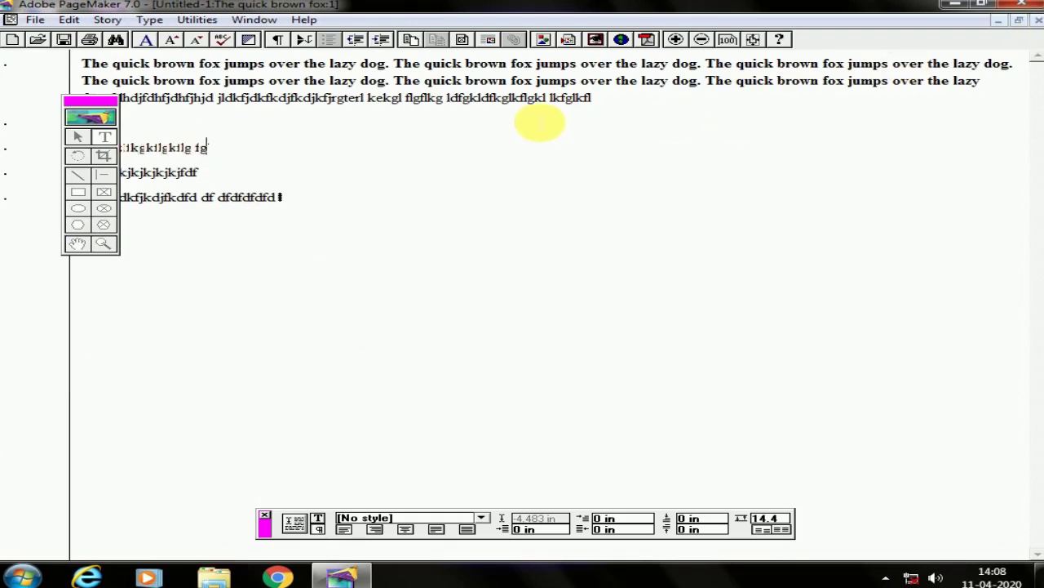
pyautogui.click(107, 20)
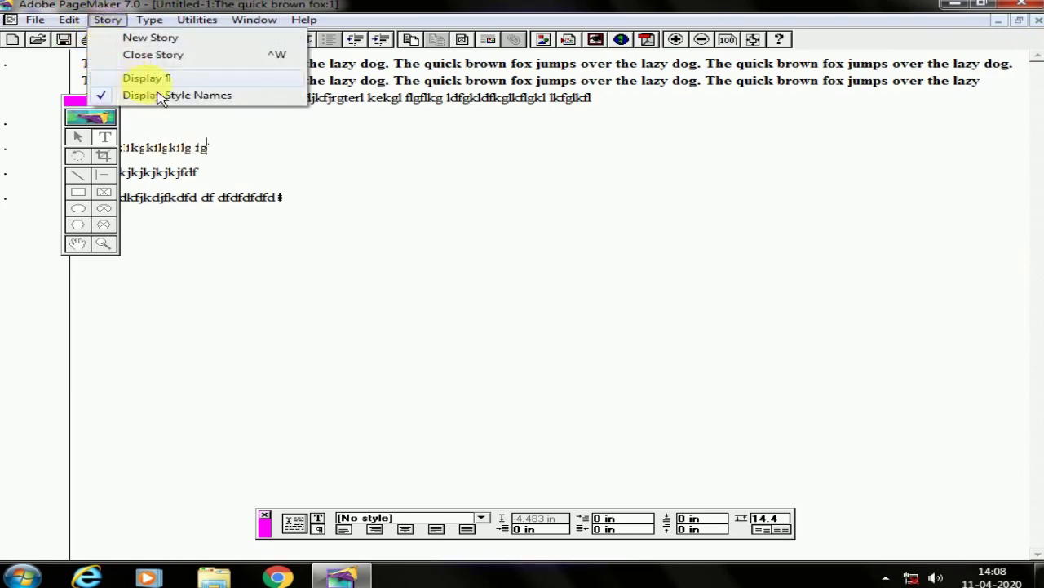
pyautogui.click(171, 61)
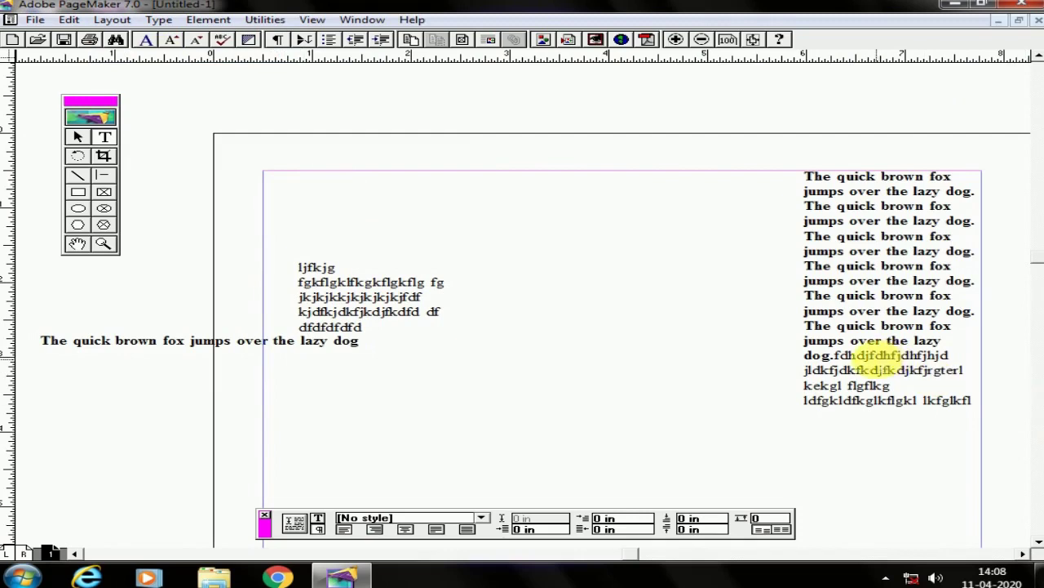
# - Move the paragraph block toward the page's middle and resize it to about 4 in wide by 2.2 in high, holding all linked text
pyautogui.click(78, 137)
pyautogui.moveTo(839, 256); pyautogui.dragTo(556, 257)
pyautogui.moveTo(695, 420); pyautogui.dragTo(920, 446)
pyautogui.moveTo(759, 322); pyautogui.dragTo(704, 318)
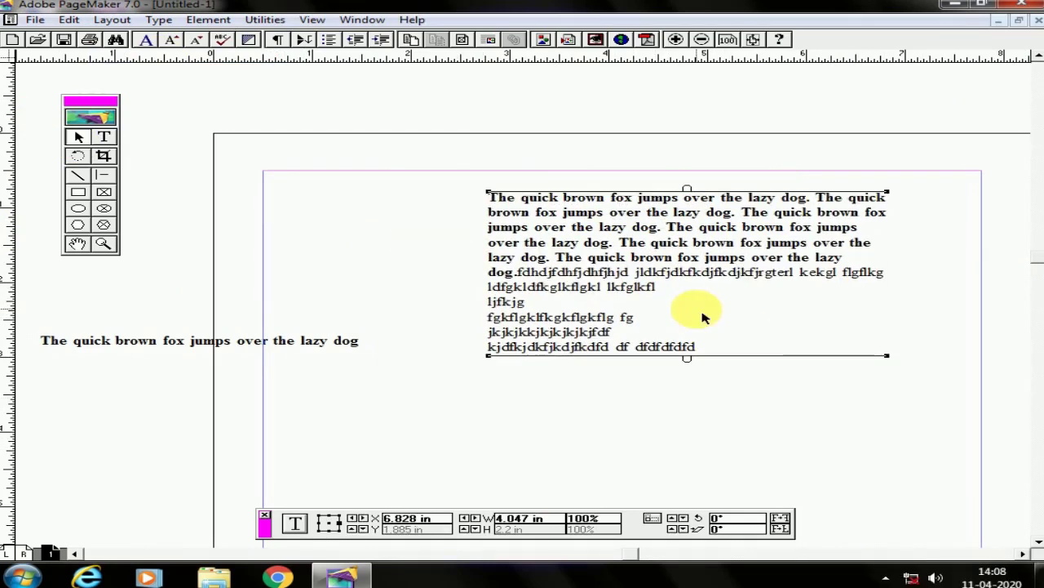
pyautogui.moveTo(586, 276); pyautogui.dragTo(644, 319)
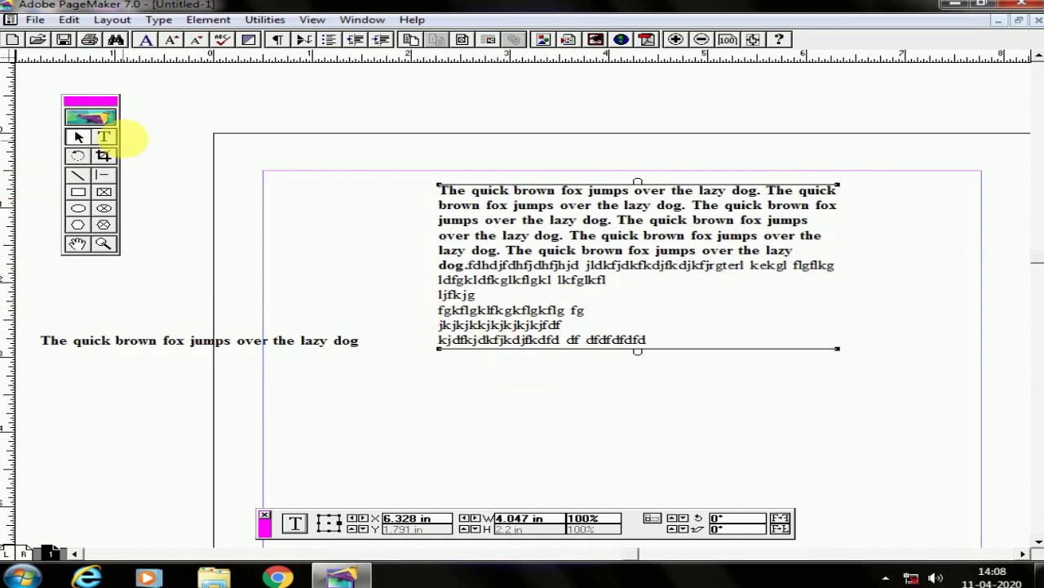
# - Select all text in the paragraph block and clear it
pyautogui.click(106, 138)
pyautogui.click(571, 266)
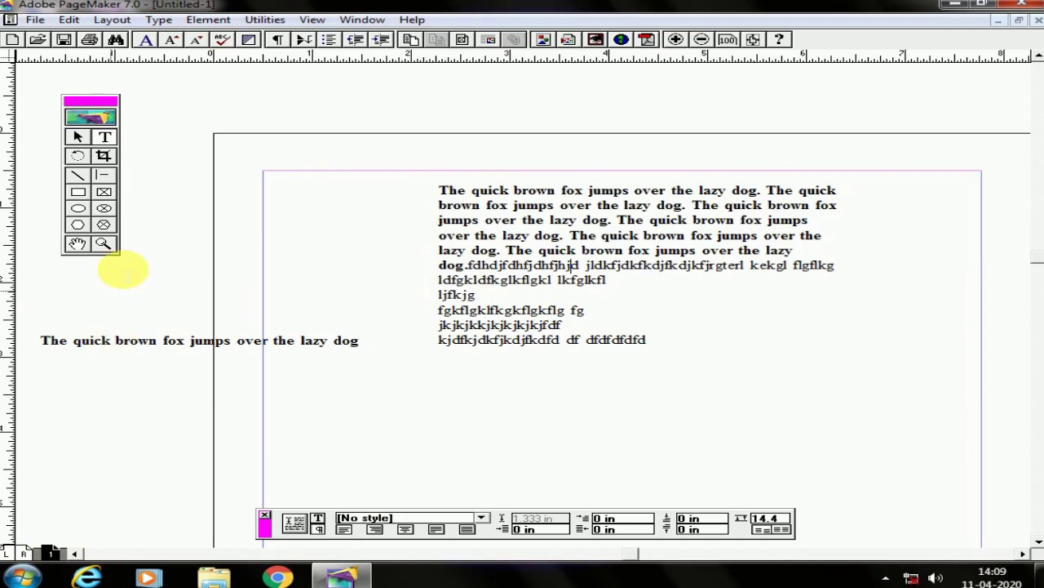
pyautogui.hotkey('ctrl', 'a')
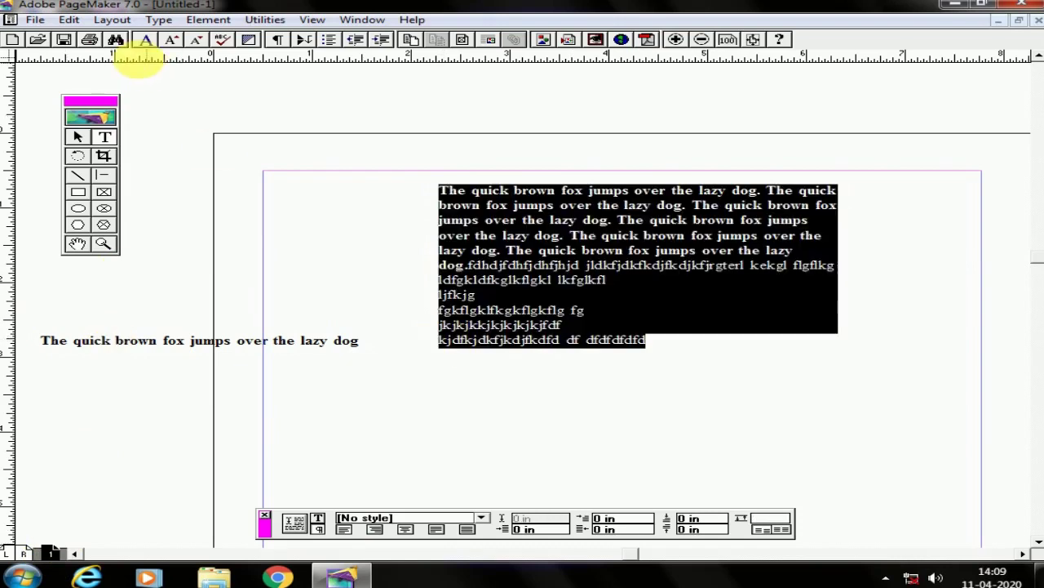
pyautogui.click(106, 19)
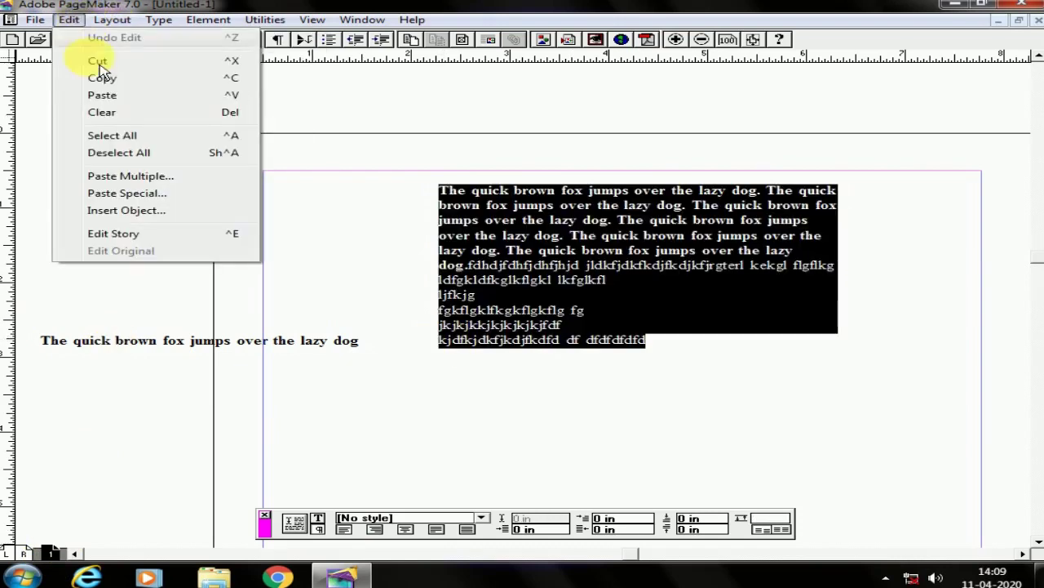
pyautogui.click(114, 114)
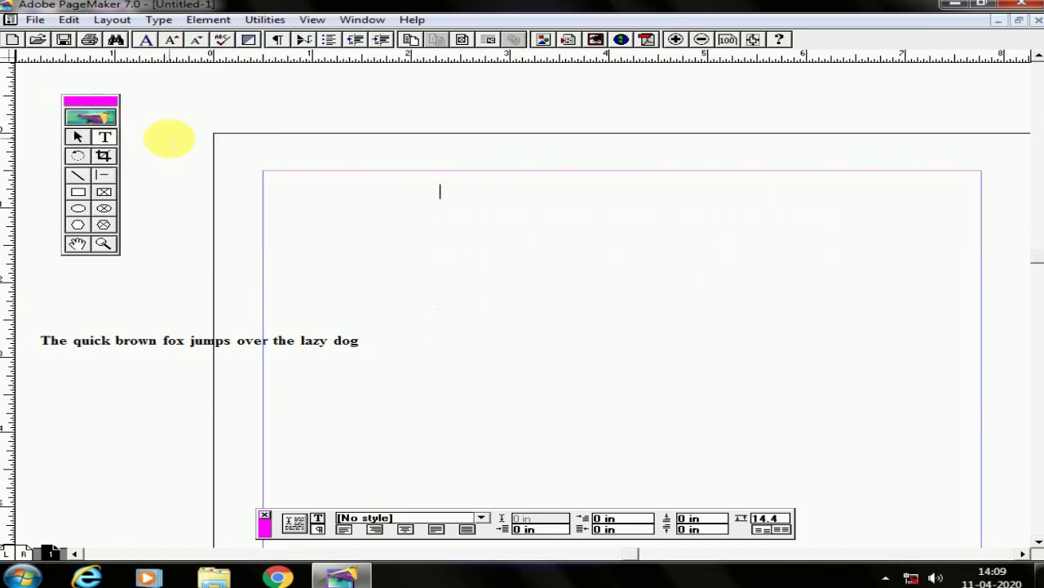
# - Undo the clearing of the paragraph text, redo it, and undo it once more
pyautogui.hotkey('ctrl', 'z')
pyautogui.click(69, 20)
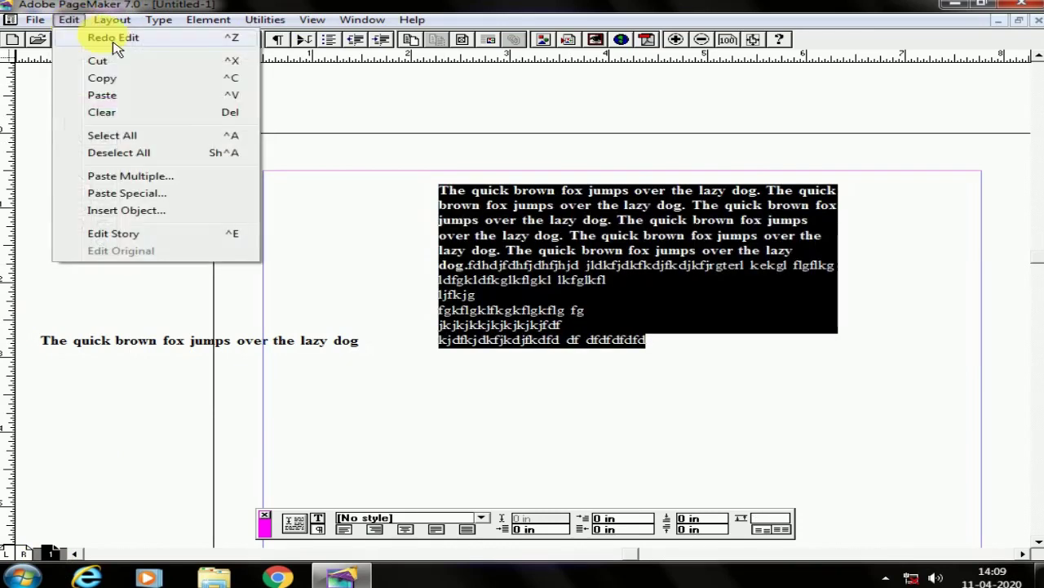
pyautogui.click(118, 39)
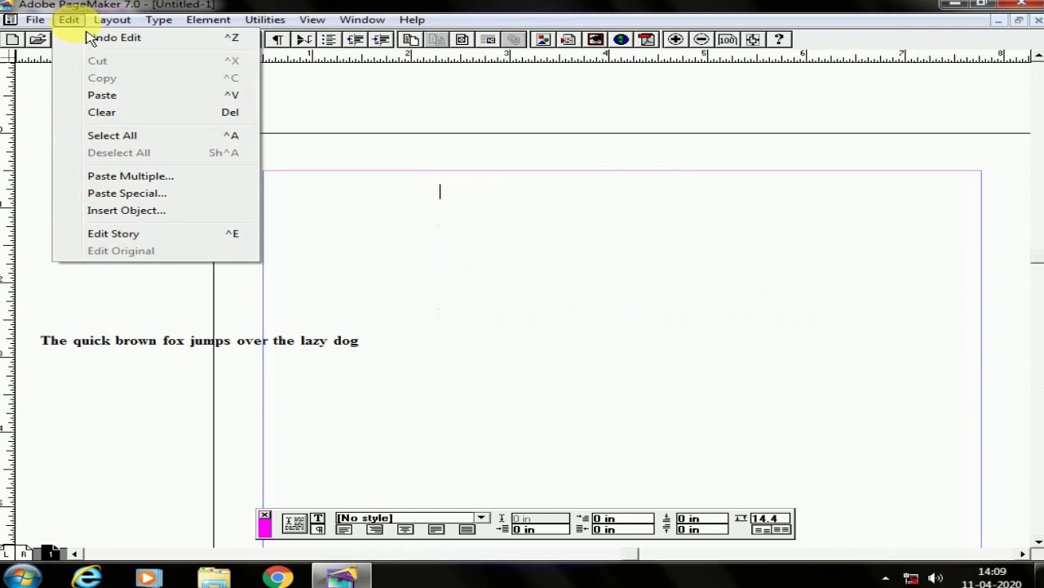
pyautogui.click(115, 38)
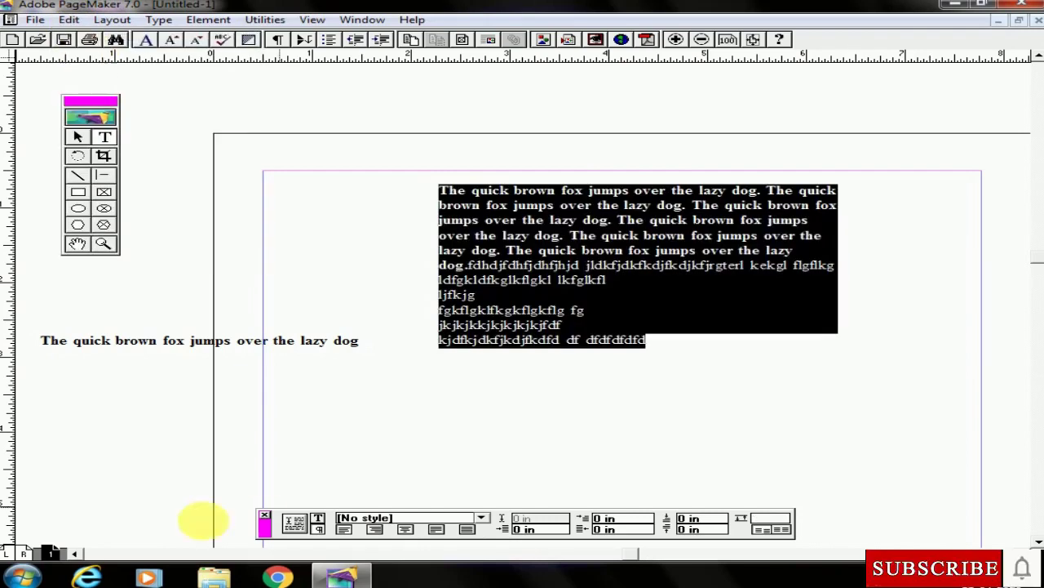
# - Add two pages after page 1, and insert one more page before the current spread using Document Master
pyautogui.rightClick(51, 553)
pyautogui.click(103, 503)
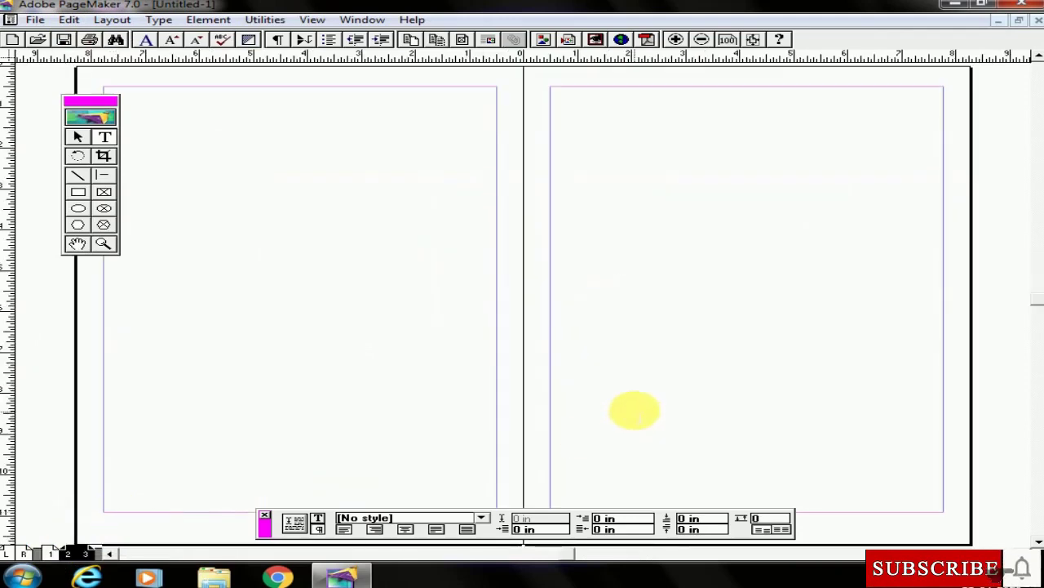
pyautogui.rightClick(87, 554)
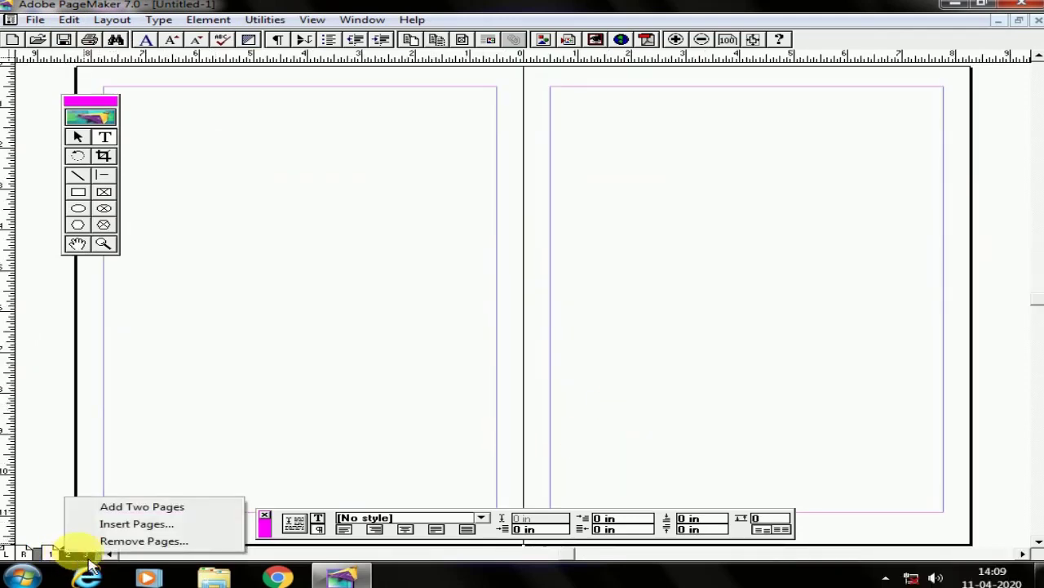
pyautogui.click(151, 524)
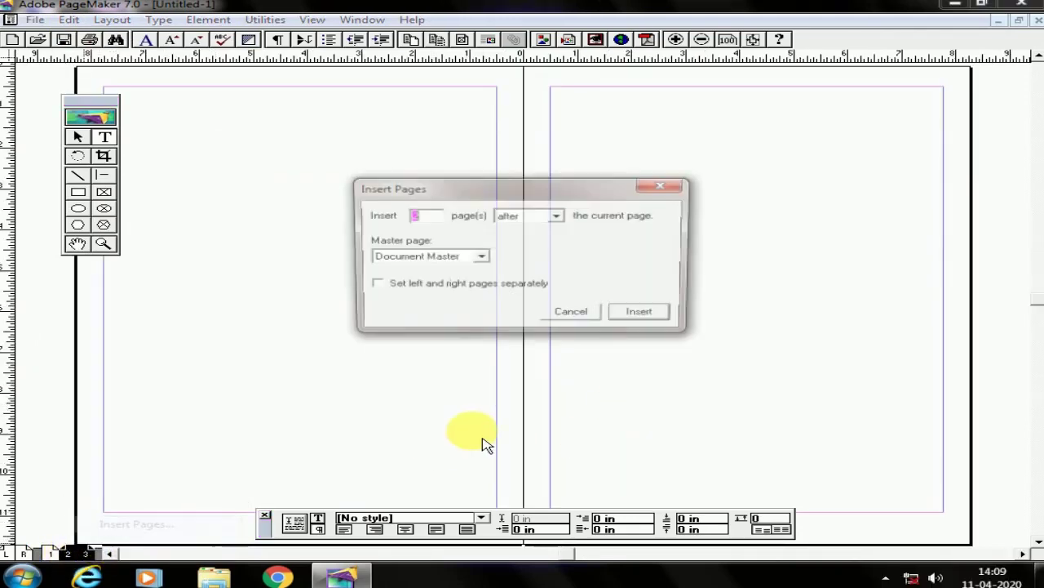
pyautogui.doubleClick(433, 224)
pyautogui.write('1')
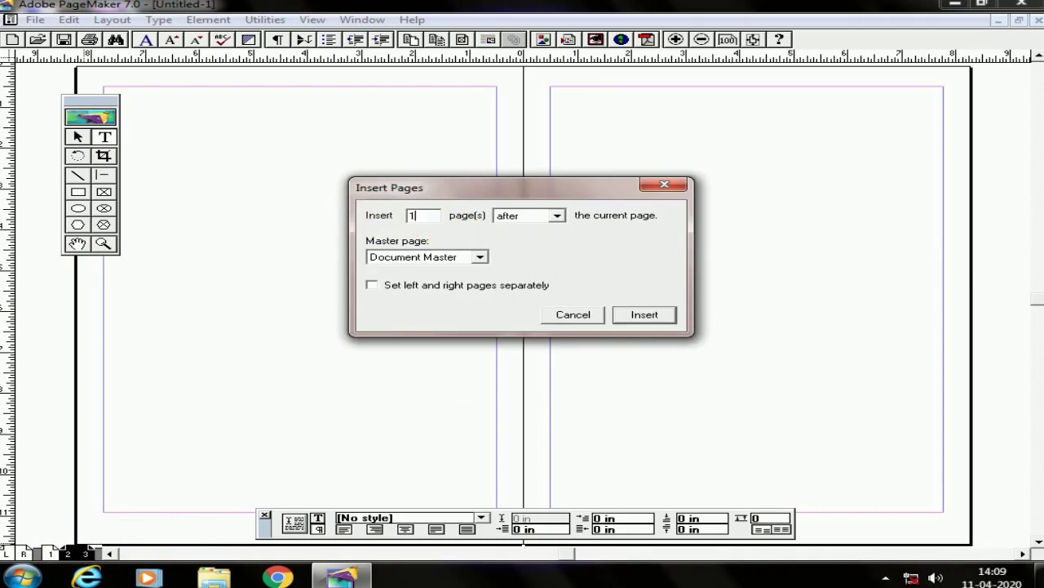
pyautogui.click(555, 216)
pyautogui.click(511, 229)
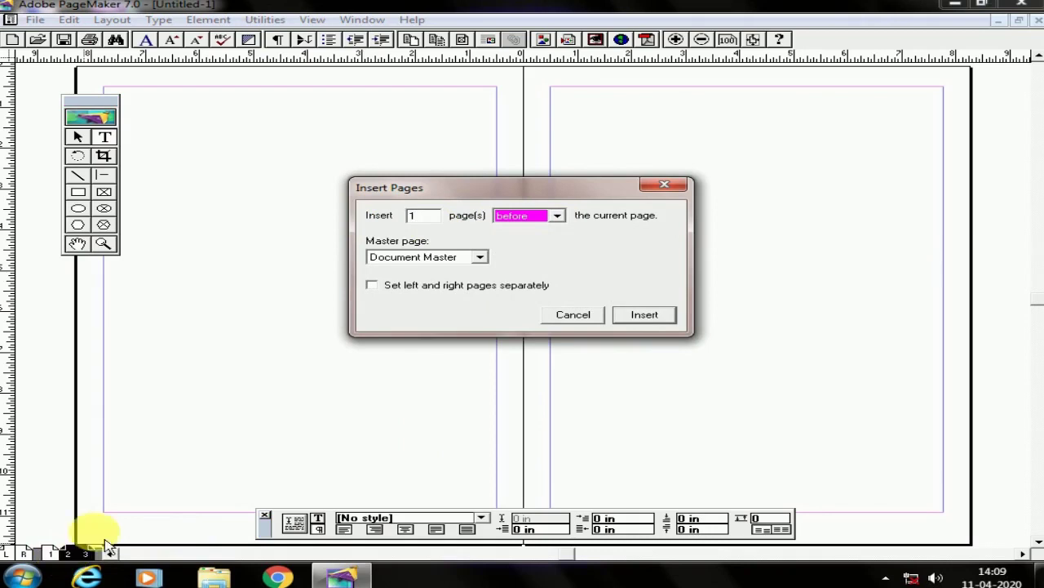
pyautogui.click(649, 316)
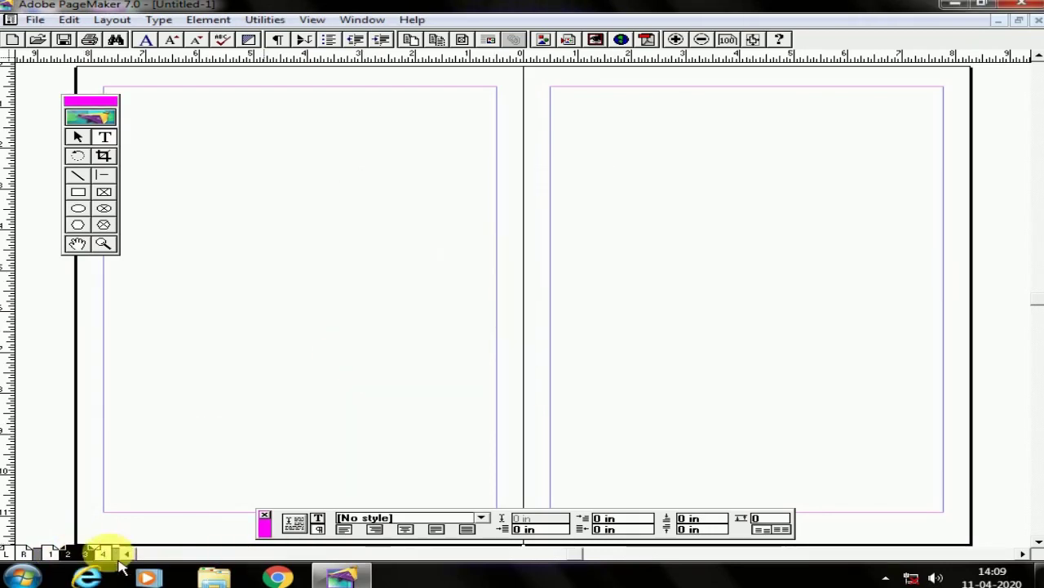
# - Go to page 4 and insert one page before it using Document Master
pyautogui.click(103, 553)
pyautogui.rightClick(105, 552)
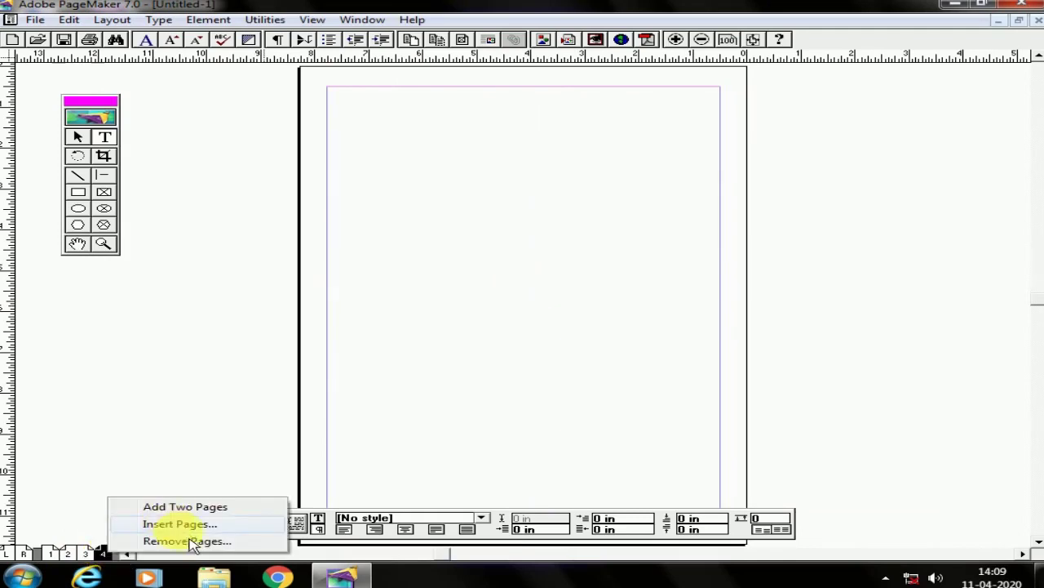
pyautogui.click(180, 522)
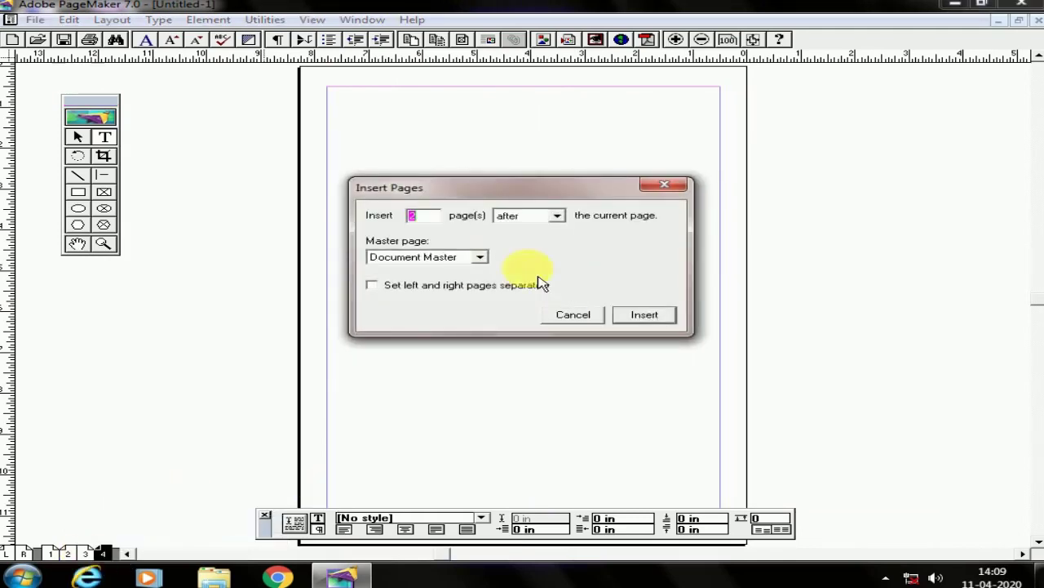
pyautogui.moveTo(426, 214); pyautogui.dragTo(379, 215)
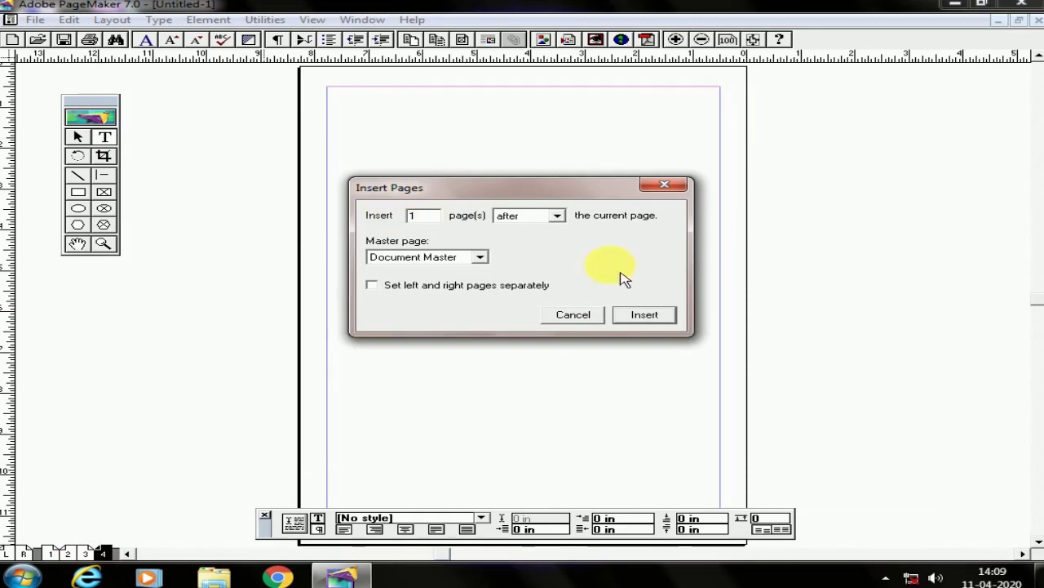
pyautogui.click(556, 215)
pyautogui.click(526, 229)
pyautogui.click(645, 315)
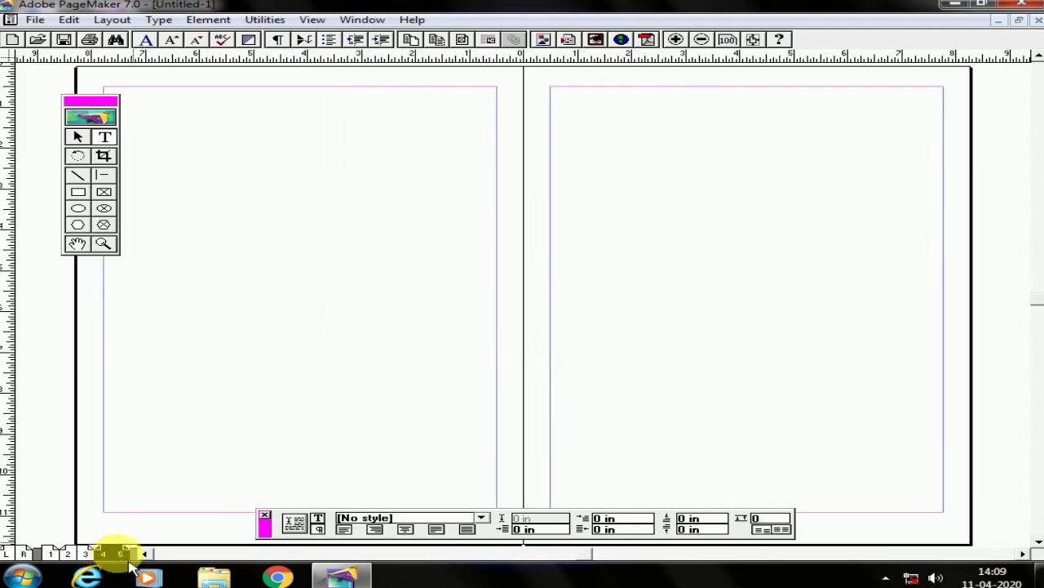
# - Go to page 5 and enter a short line of sample text at the top of its margin area
pyautogui.click(120, 554)
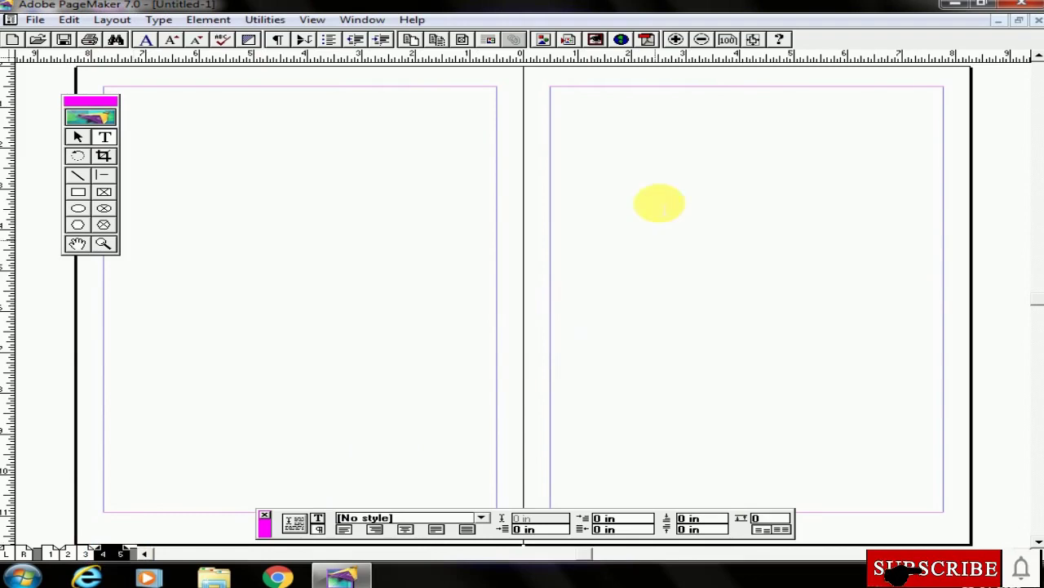
pyautogui.click(585, 127)
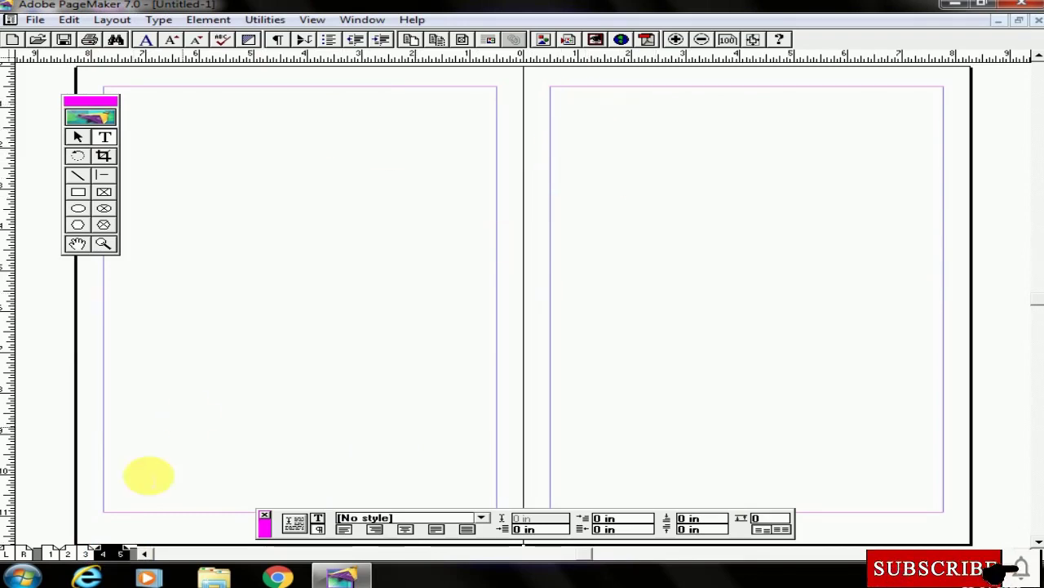
pyautogui.write('hello how are you')
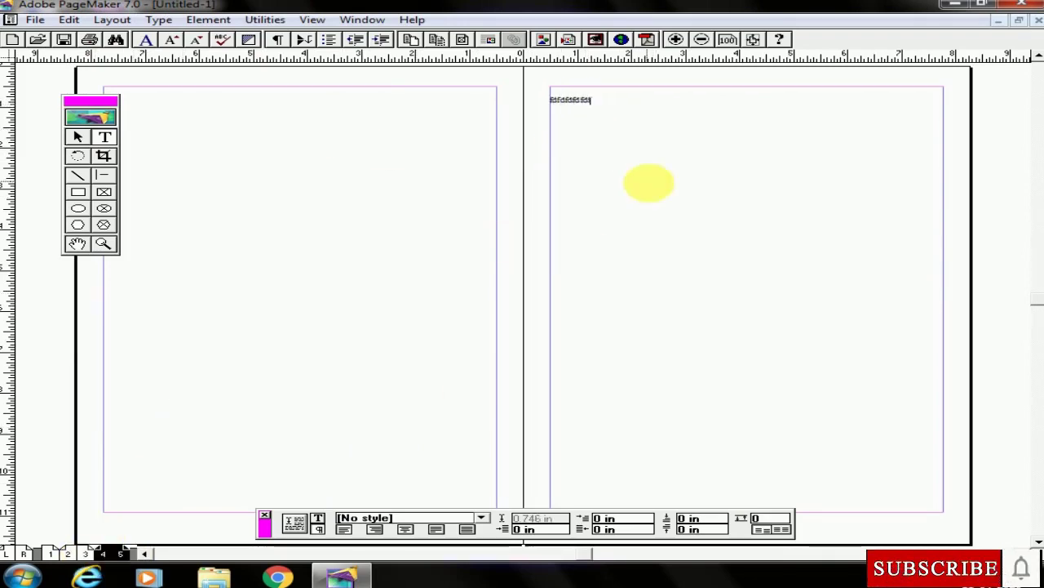
# - Insert one page before the current page 4–5 spread using Document Master, and go to page 6
pyautogui.click(123, 563)
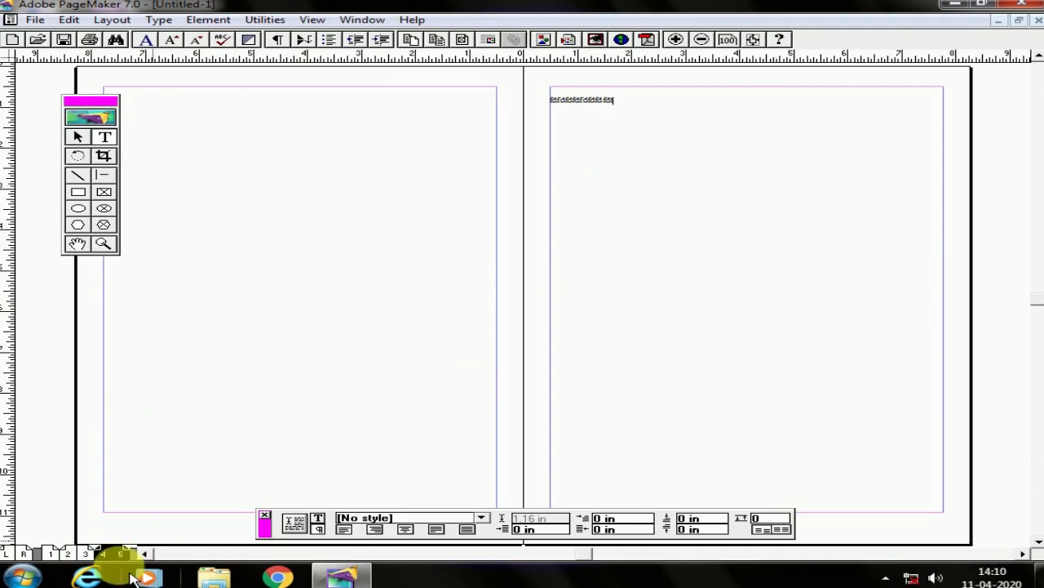
pyautogui.rightClick(123, 555)
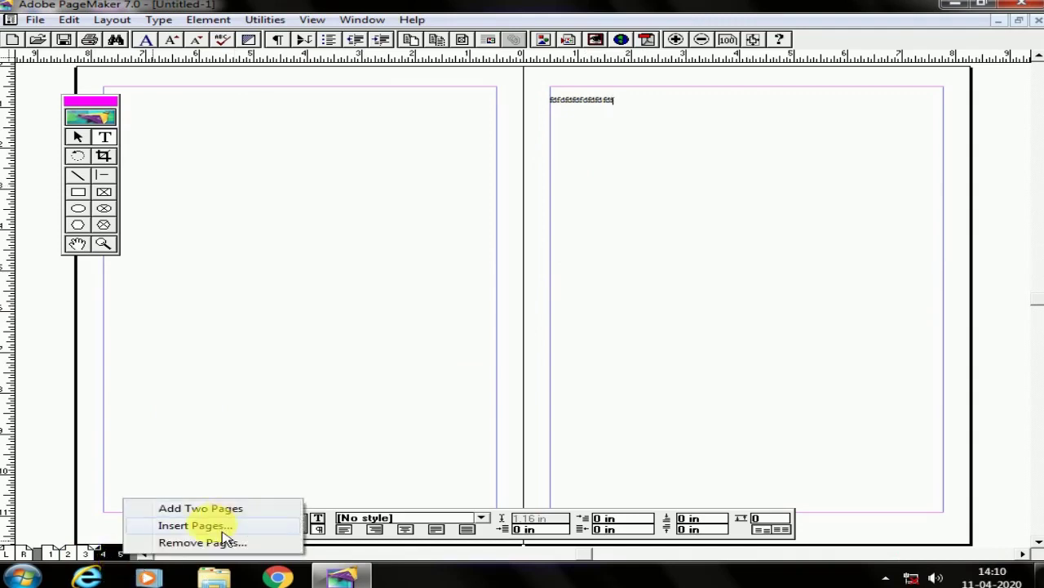
pyautogui.click(234, 528)
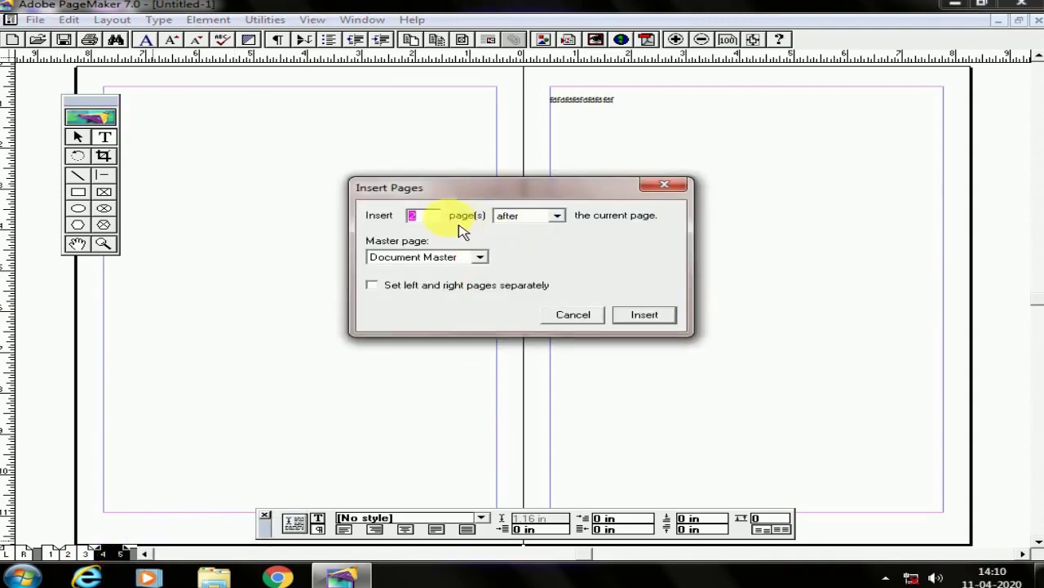
pyautogui.click(556, 214)
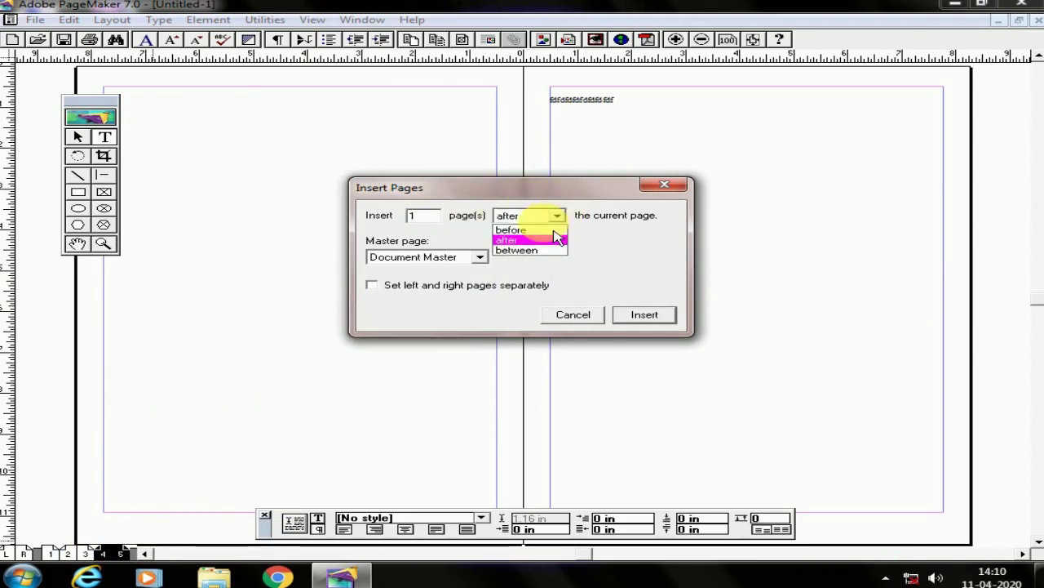
pyautogui.click(527, 236)
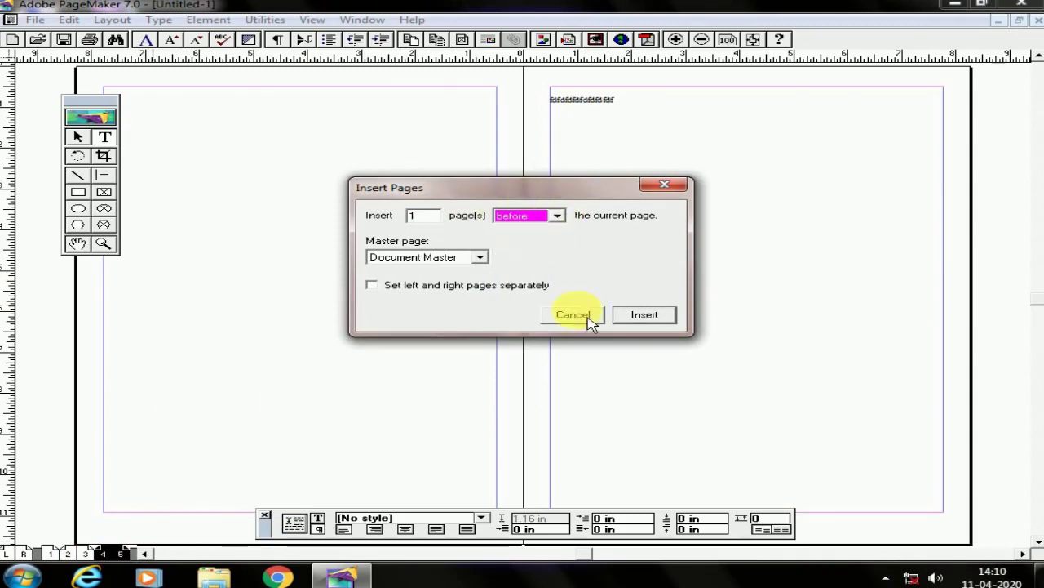
pyautogui.click(644, 315)
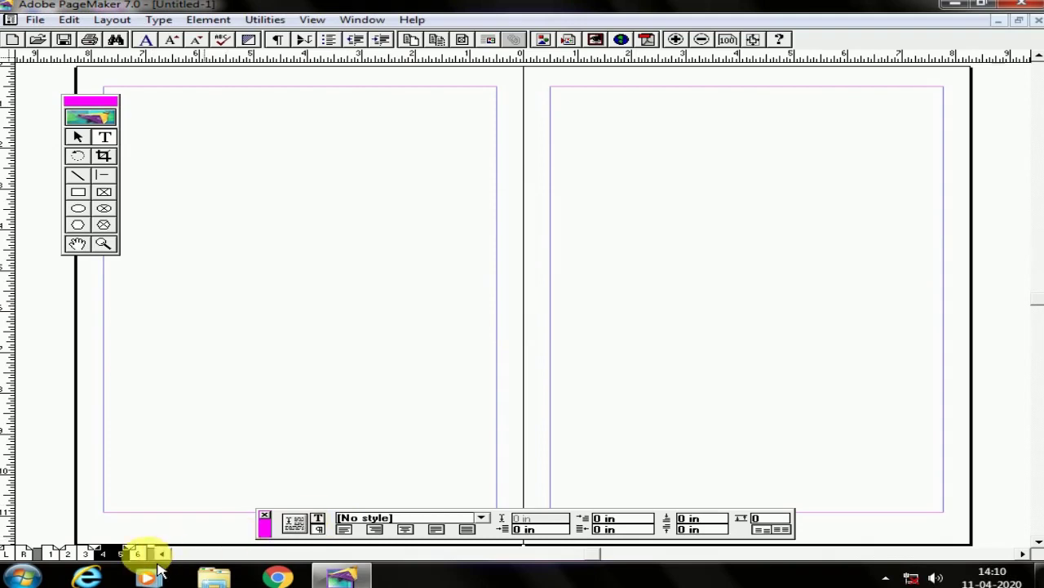
pyautogui.click(137, 554)
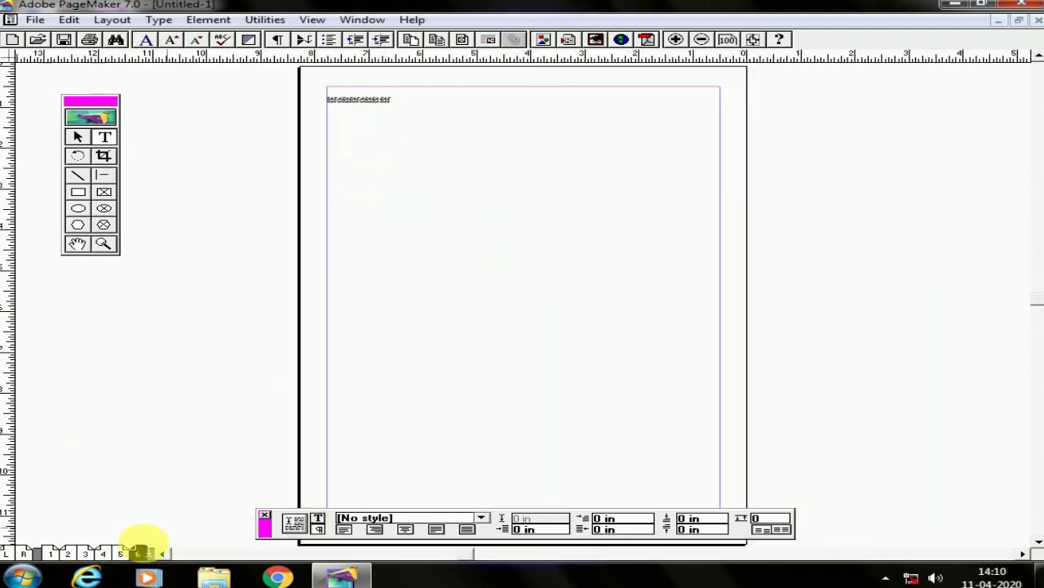
# - Go back to page 5 and remove pages 4 through 6 with all their contents
pyautogui.click(120, 554)
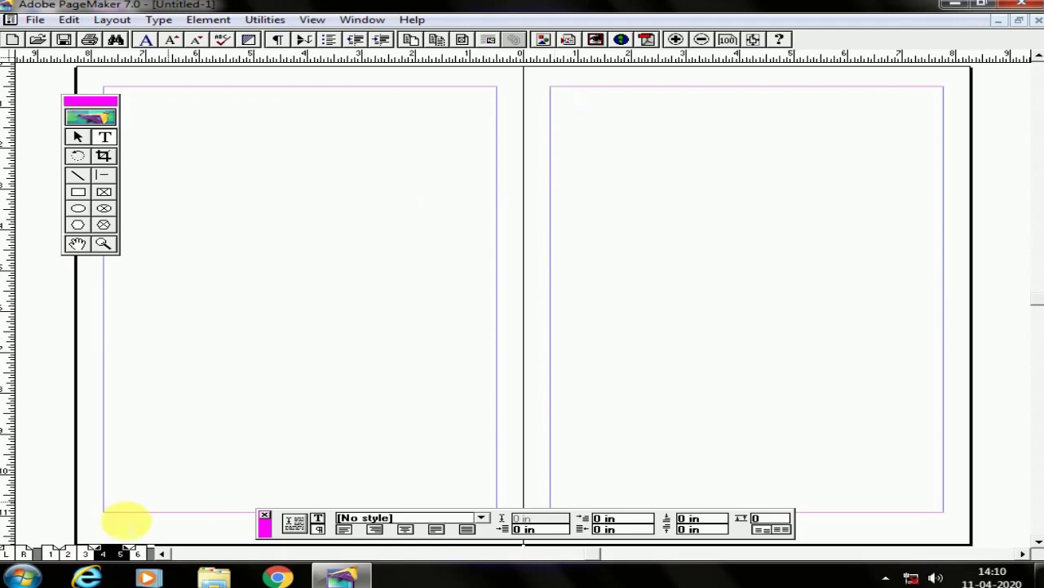
pyautogui.rightClick(119, 553)
pyautogui.click(196, 542)
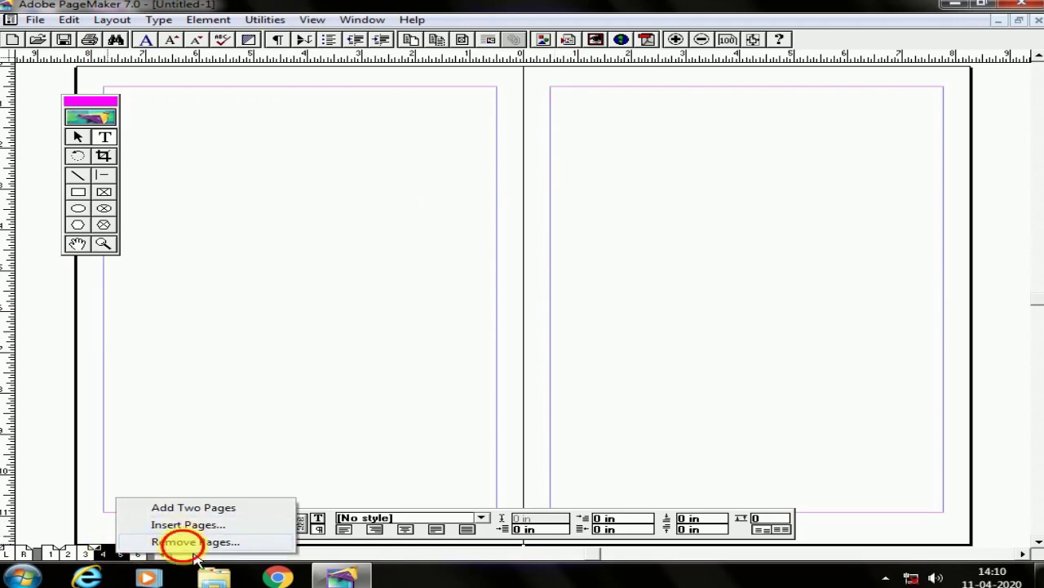
pyautogui.doubleClick(526, 263)
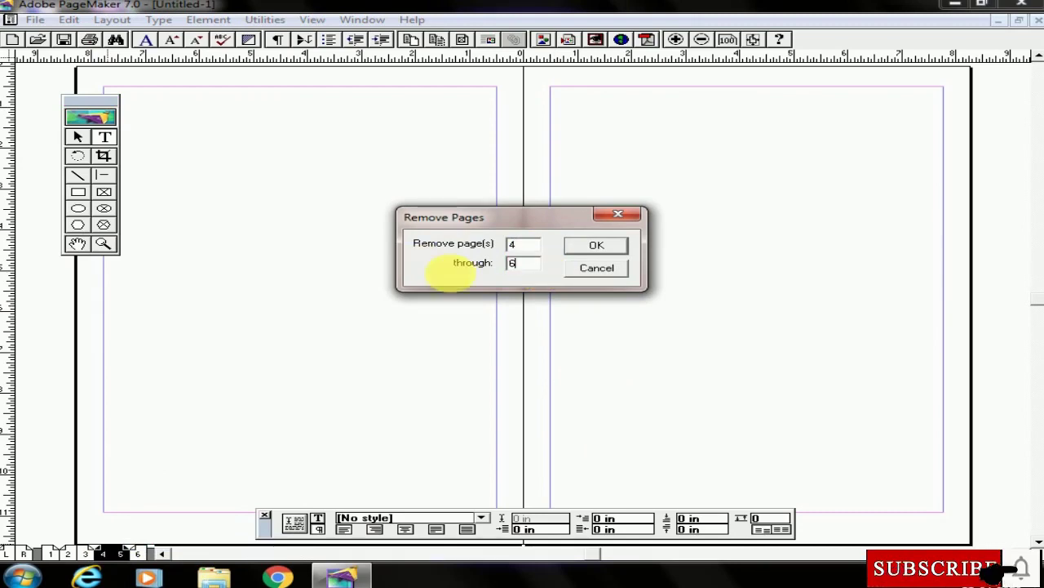
pyautogui.click(598, 247)
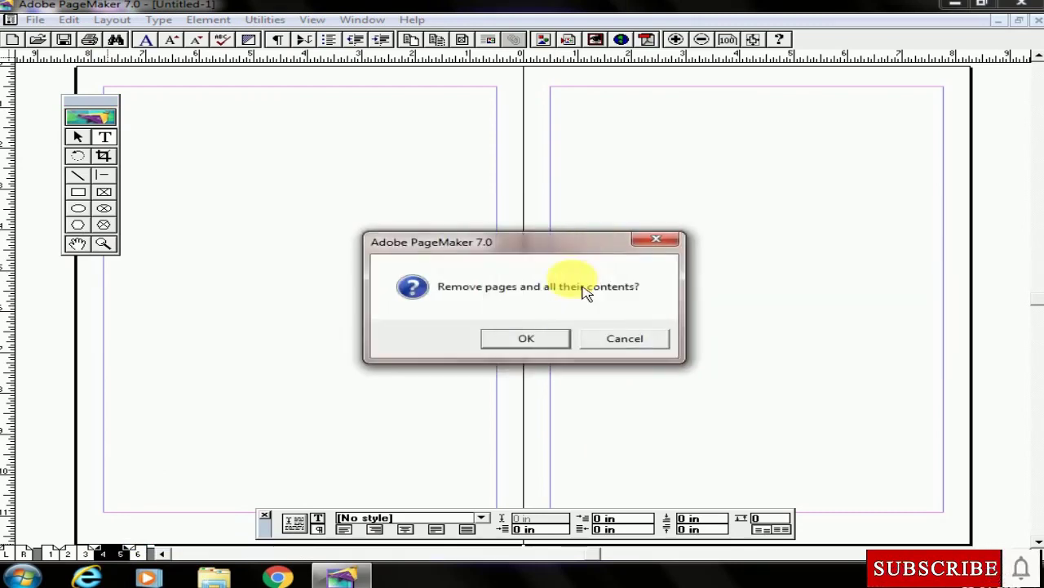
pyautogui.click(535, 343)
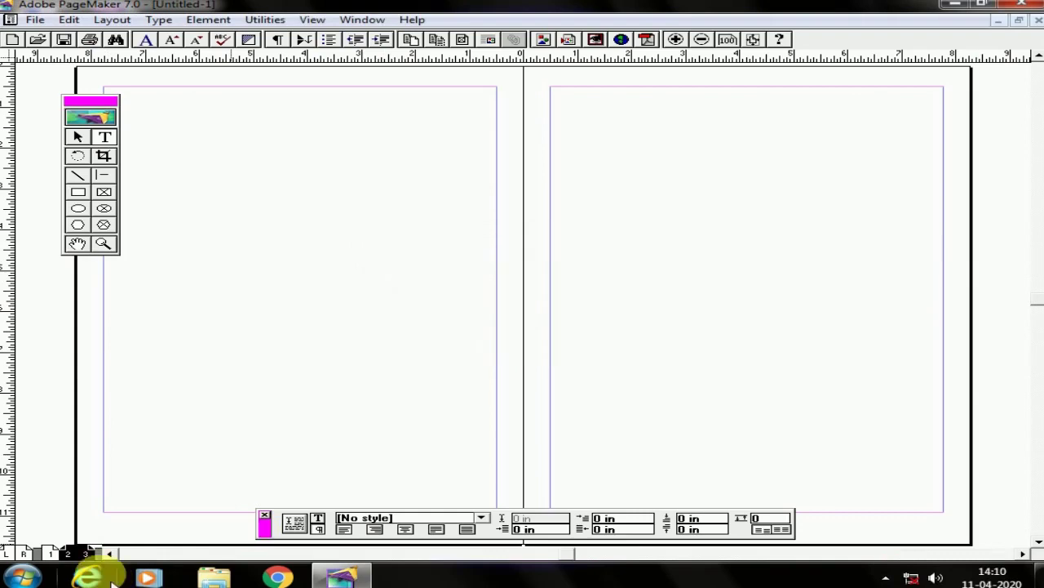
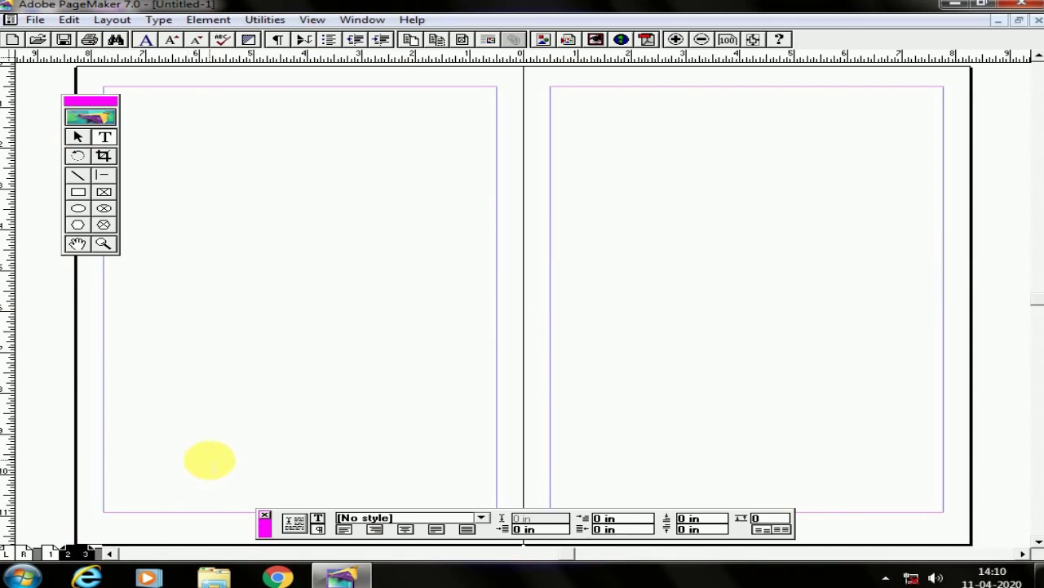
# - Move the toolbox slightly lower and go to page 1
pyautogui.moveTo(90, 100); pyautogui.dragTo(82, 153)
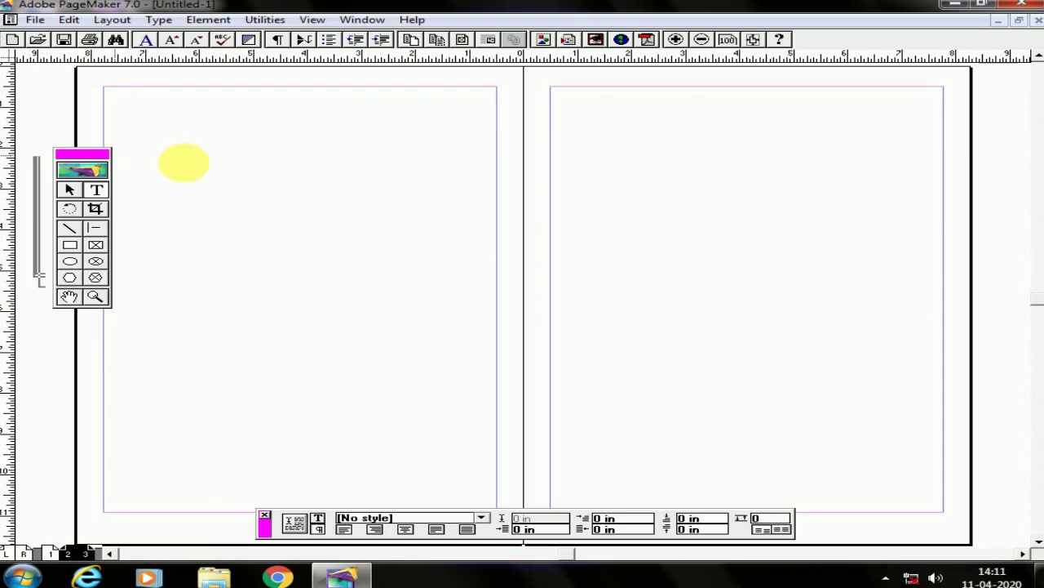
pyautogui.click(50, 553)
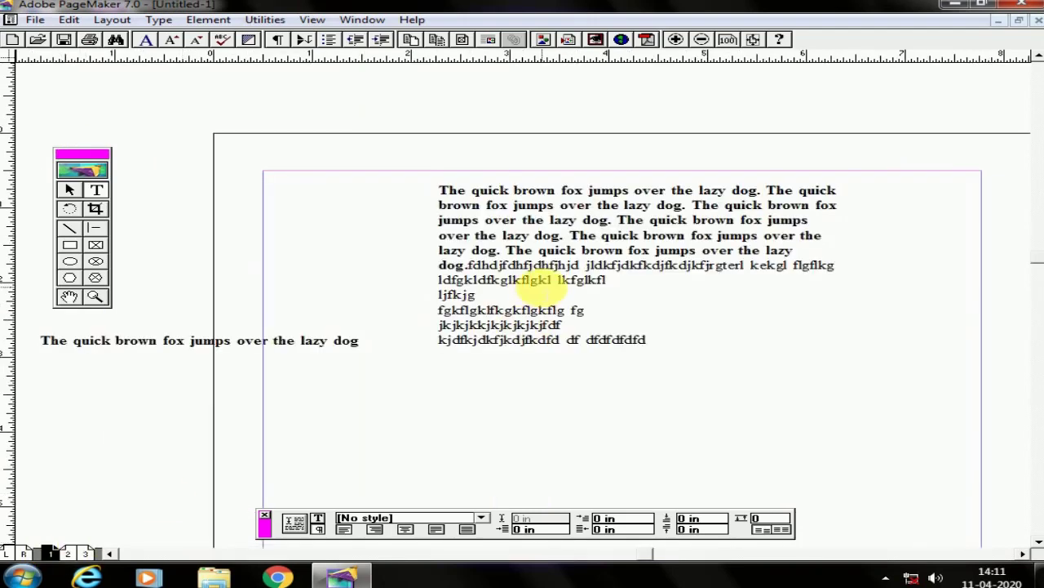
pyautogui.click(34, 20)
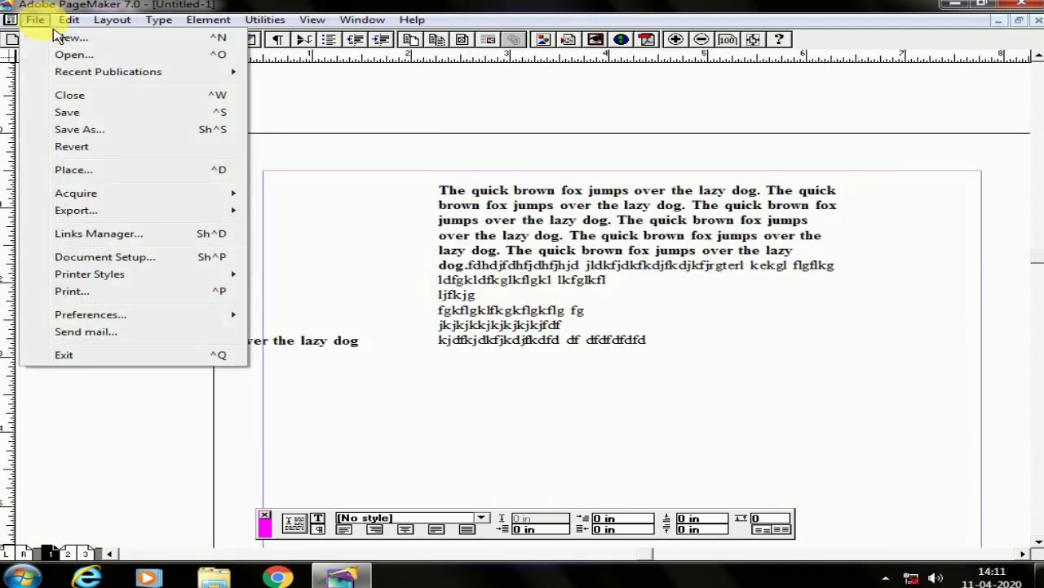
pyautogui.click(113, 123)
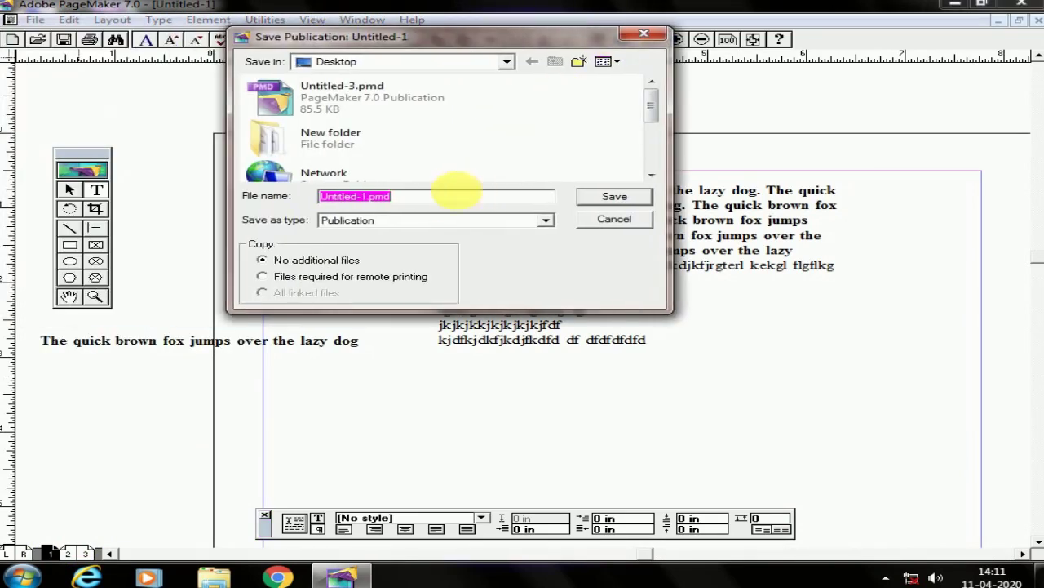
pyautogui.click(614, 220)
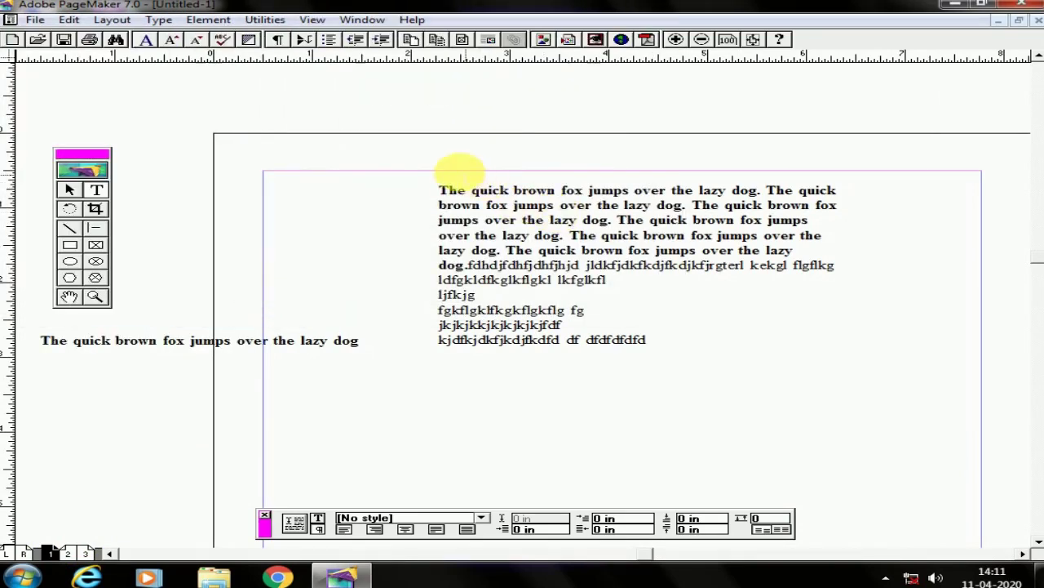
# - Add the heading MAIN above the paragraph, just outside the upper margin of page 1
pyautogui.click(444, 154)
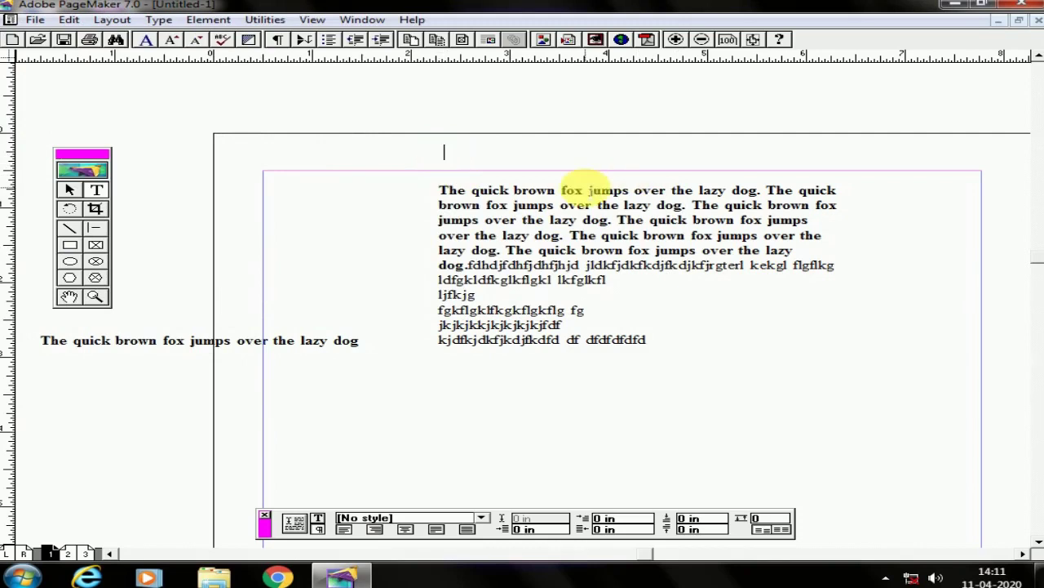
pyautogui.write('m')
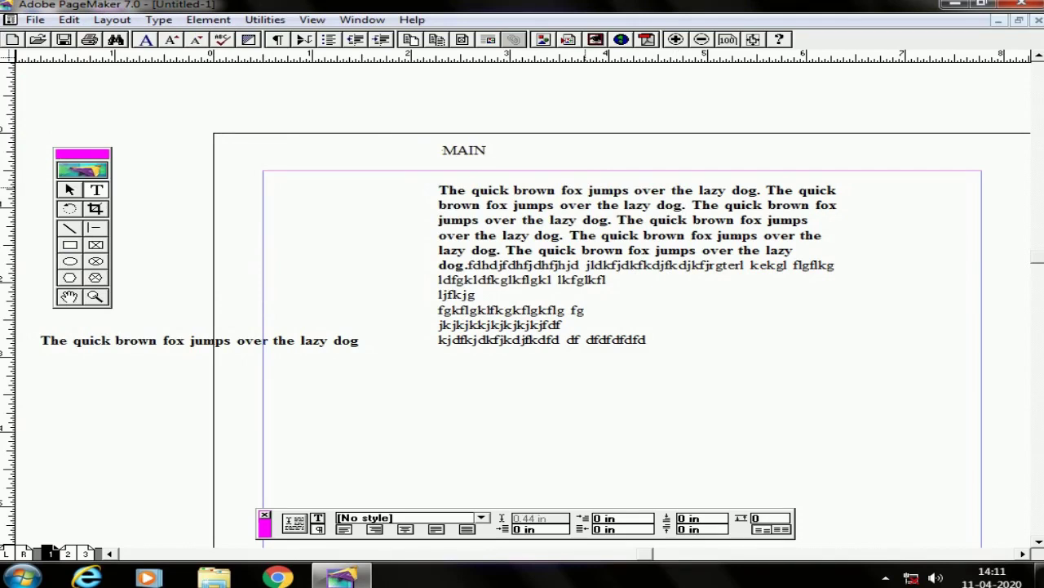
# - Save the publication on the Desktop under the file name MAIN, with no additional files
pyautogui.click(34, 19)
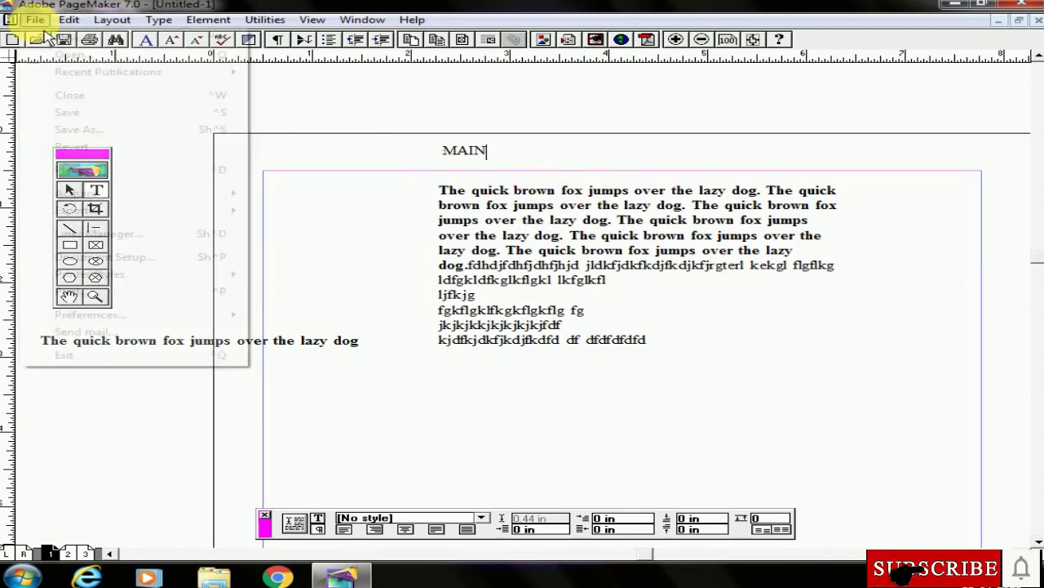
pyautogui.click(113, 130)
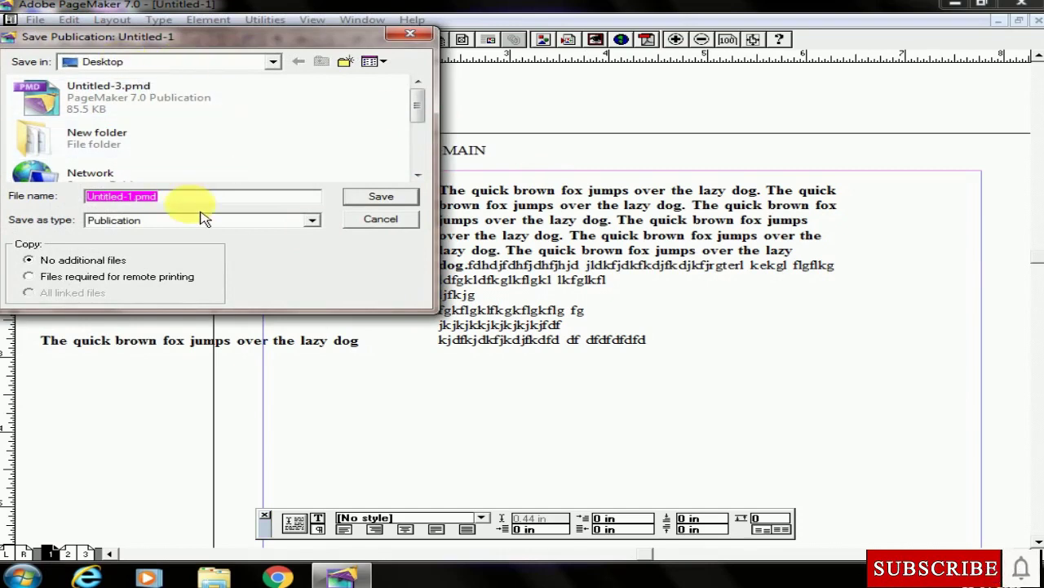
pyautogui.write('PAGME')
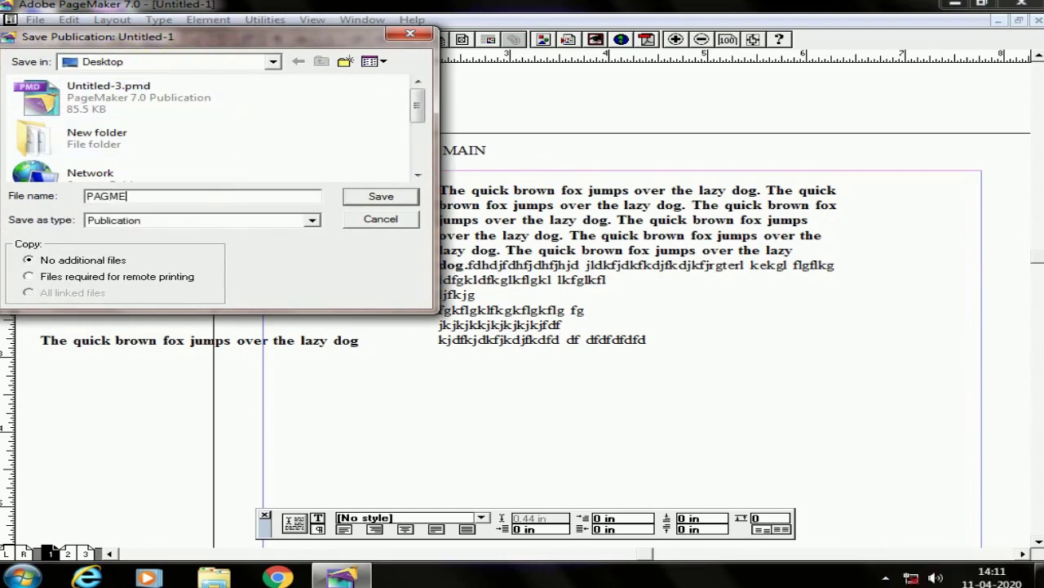
pyautogui.press('BackSpace')
pyautogui.press('BackSpace')
pyautogui.press('BackSpace')
pyautogui.press('BackSpace')
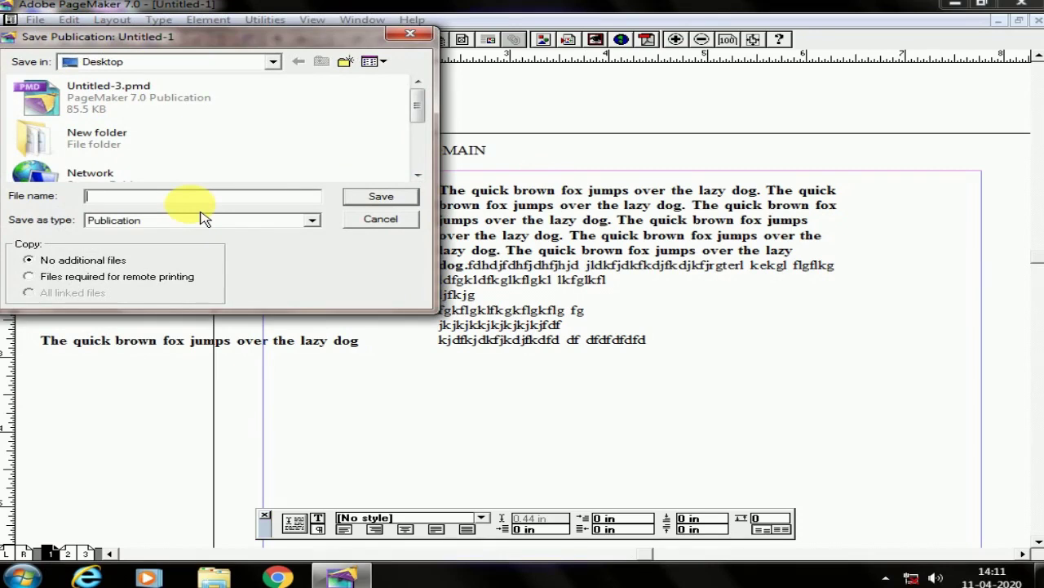
pyautogui.write('PAGM')
pyautogui.press('BackSpace')
pyautogui.press('BackSpace')
pyautogui.press('BackSpace')
pyautogui.press('BackSpace')
pyautogui.write('MAIN')
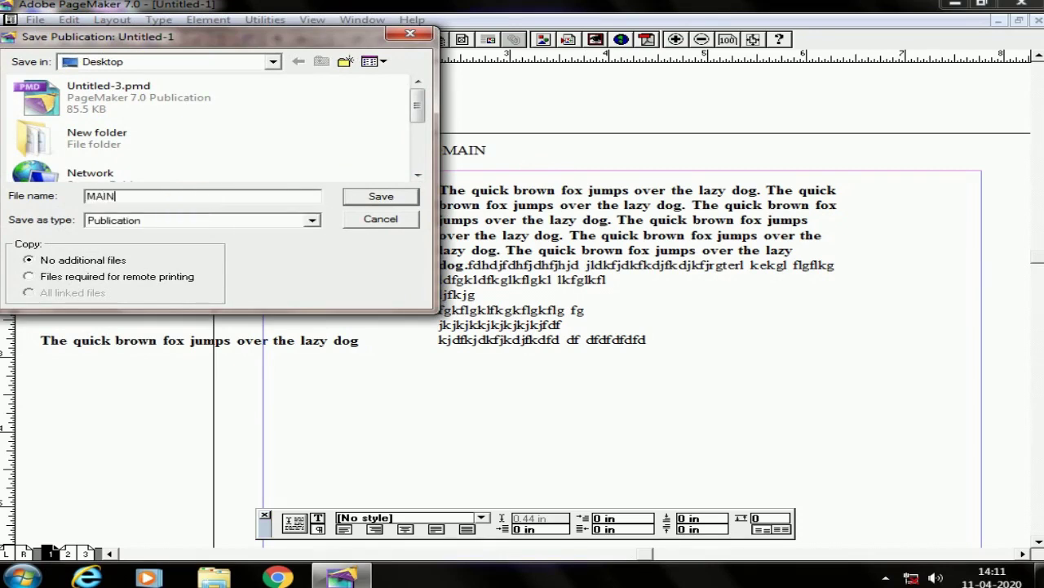
pyautogui.click(350, 199)
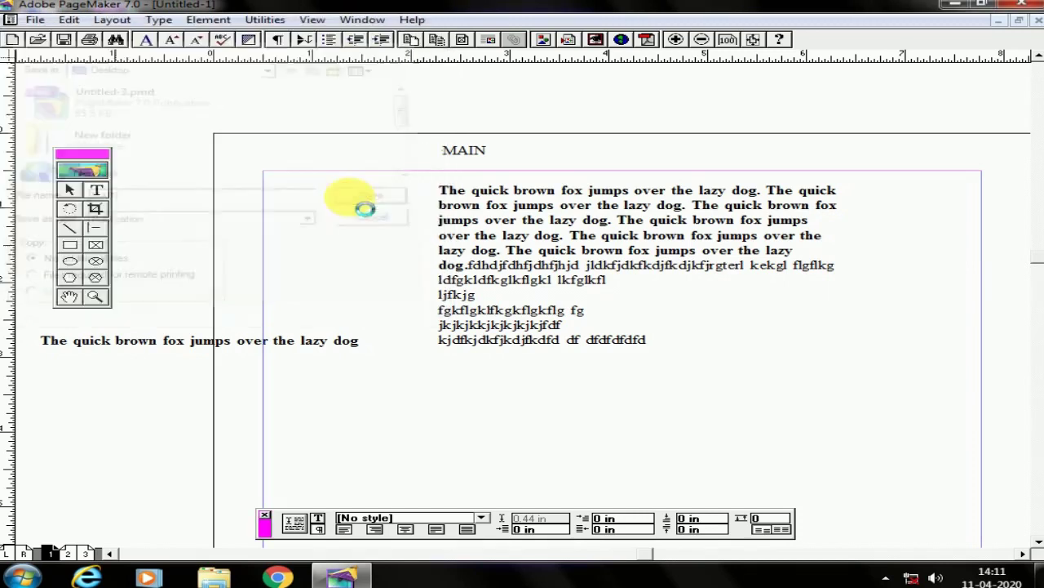
# - Close PageMaker, reopen MAIN.pmd from the desktop, and dismiss the Templates palette
pyautogui.click(1037, 10)
pyautogui.click(321, 250)
pyautogui.click(114, 111)
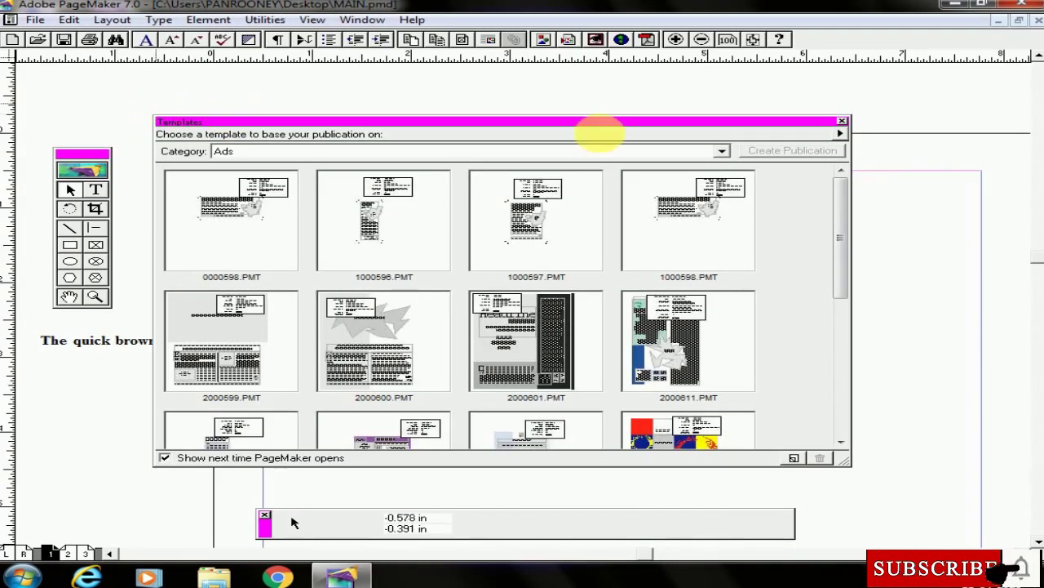
pyautogui.click(842, 120)
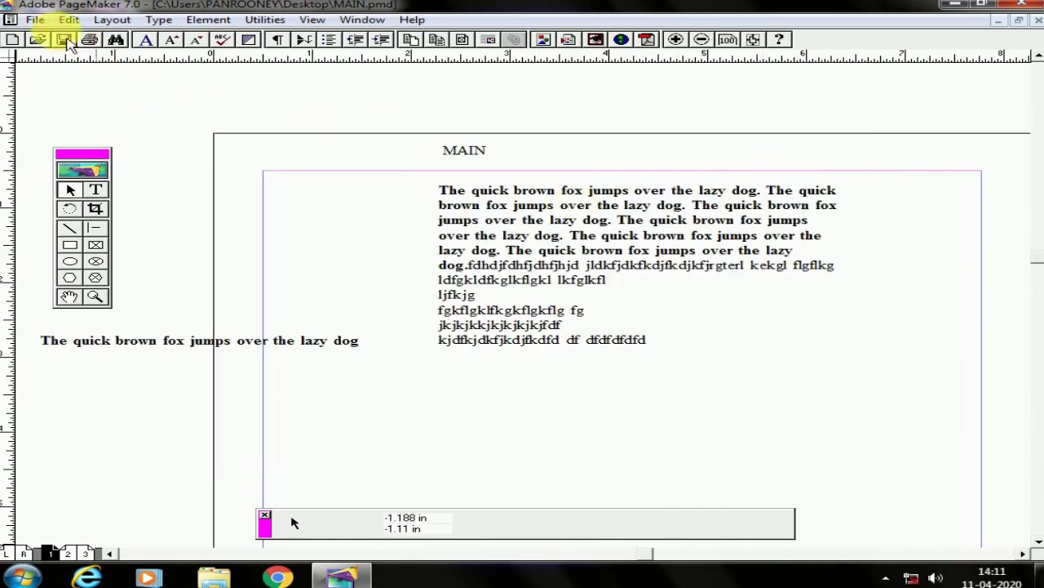
pyautogui.click(35, 20)
pyautogui.click(599, 273)
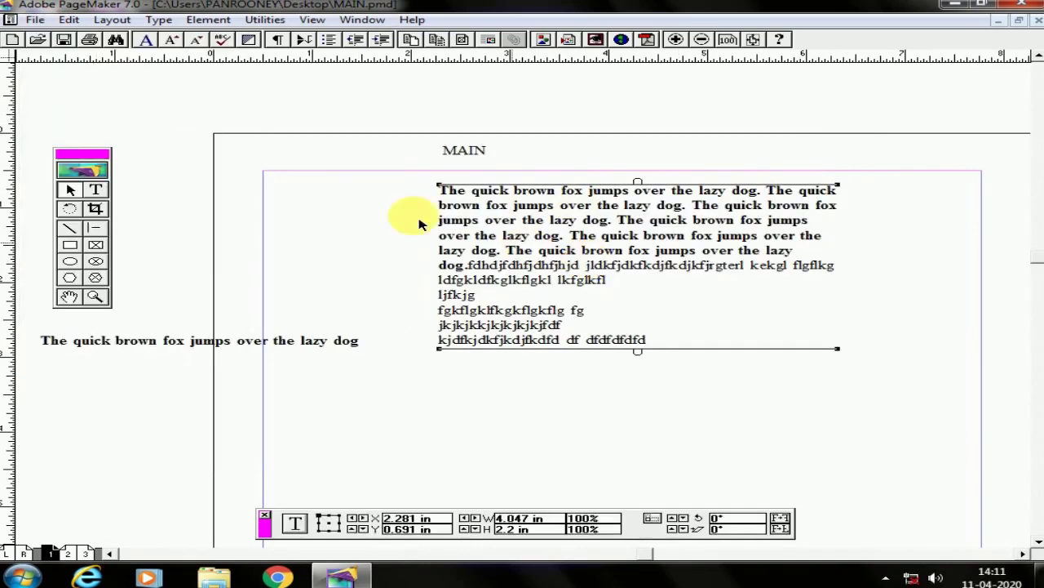
# - Replace the heading MAIN above the paragraph with TEMPORARY
pyautogui.click(95, 189)
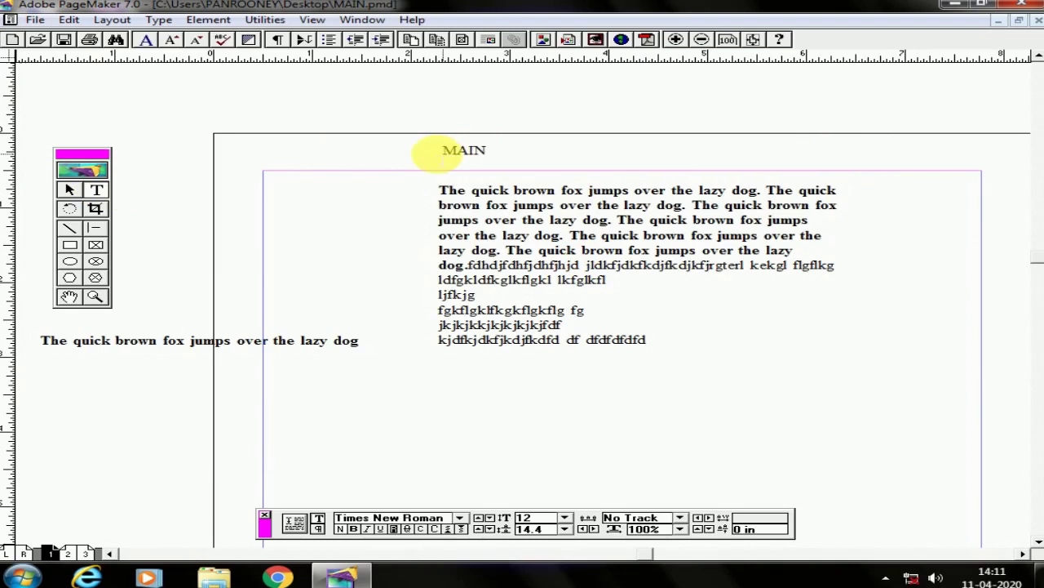
pyautogui.click(456, 152)
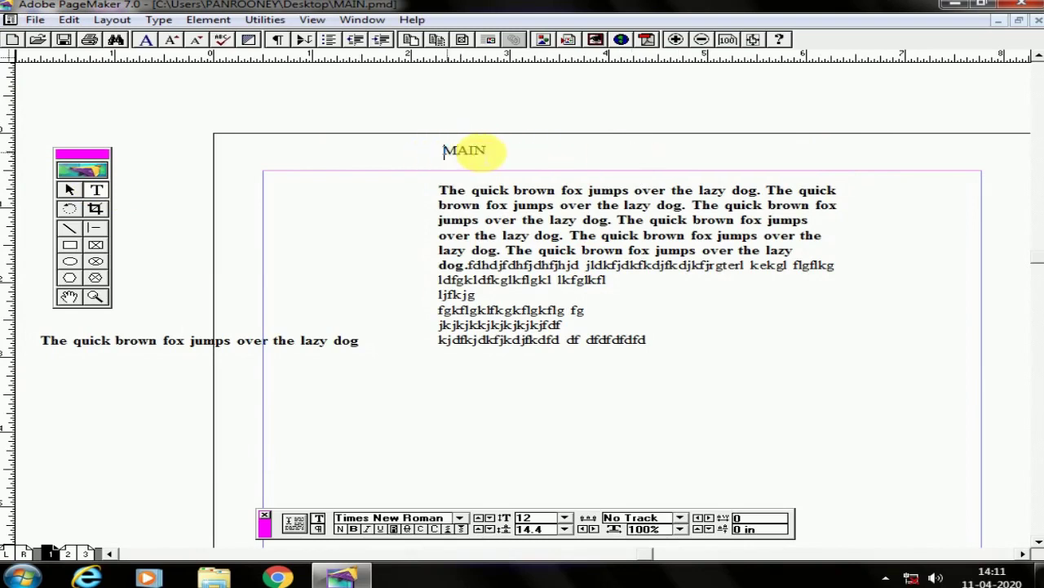
pyautogui.doubleClick(473, 152)
pyautogui.write('TEMPORARY')
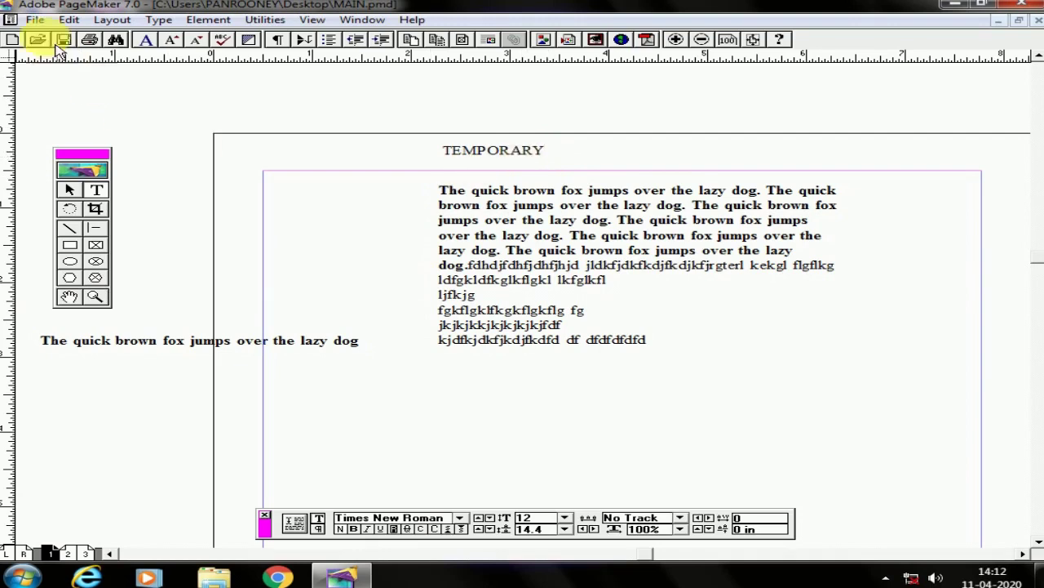
# - Replace the paragraph text from within the second line through the middle of the seventh line with JKDHFJDFDDFD
pyautogui.click(35, 19)
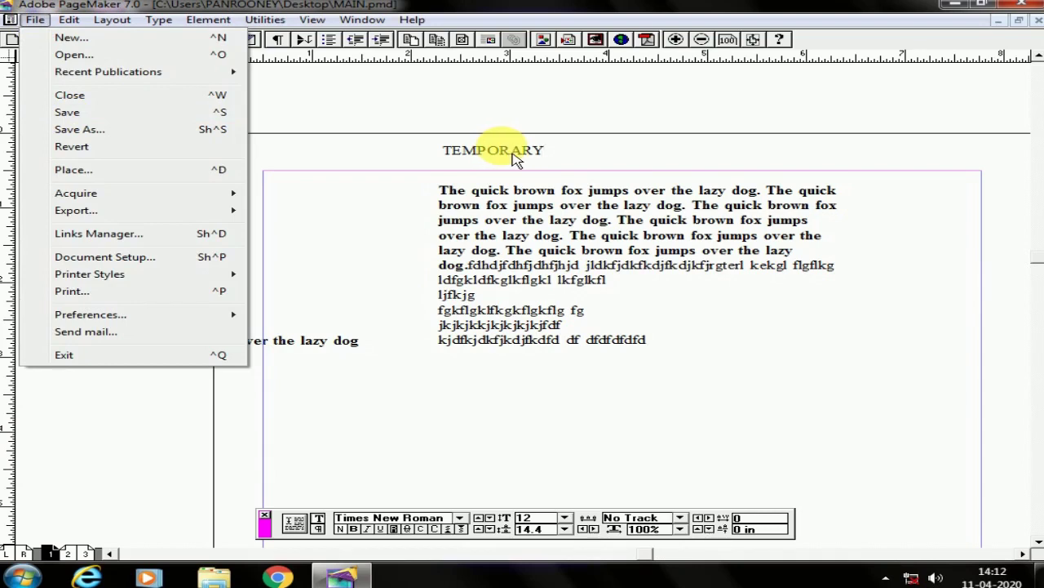
pyautogui.click(503, 238)
pyautogui.moveTo(472, 204); pyautogui.dragTo(583, 279)
pyautogui.write('JKDHFJDFD')
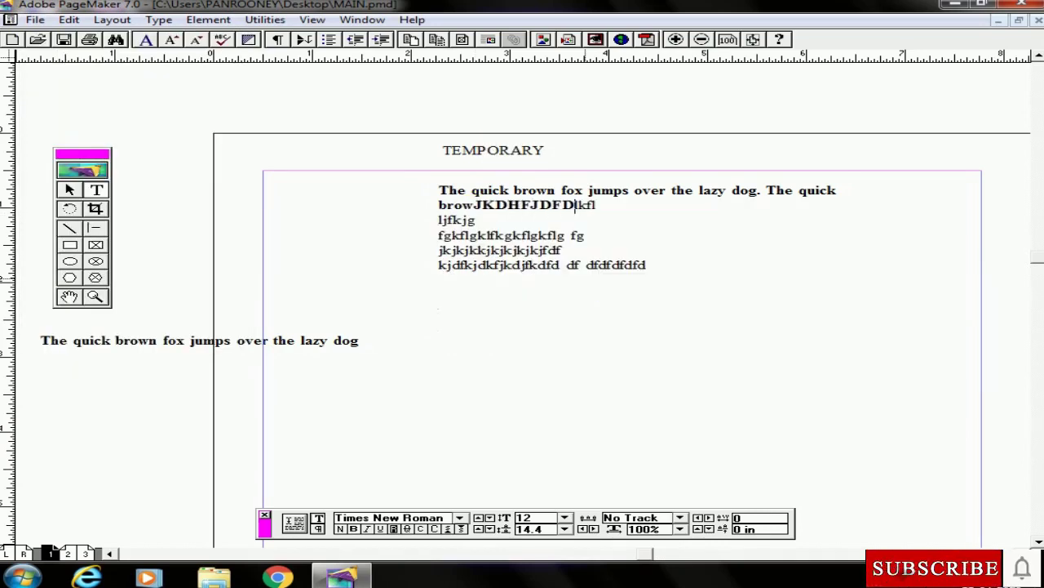
pyautogui.write('DFD')
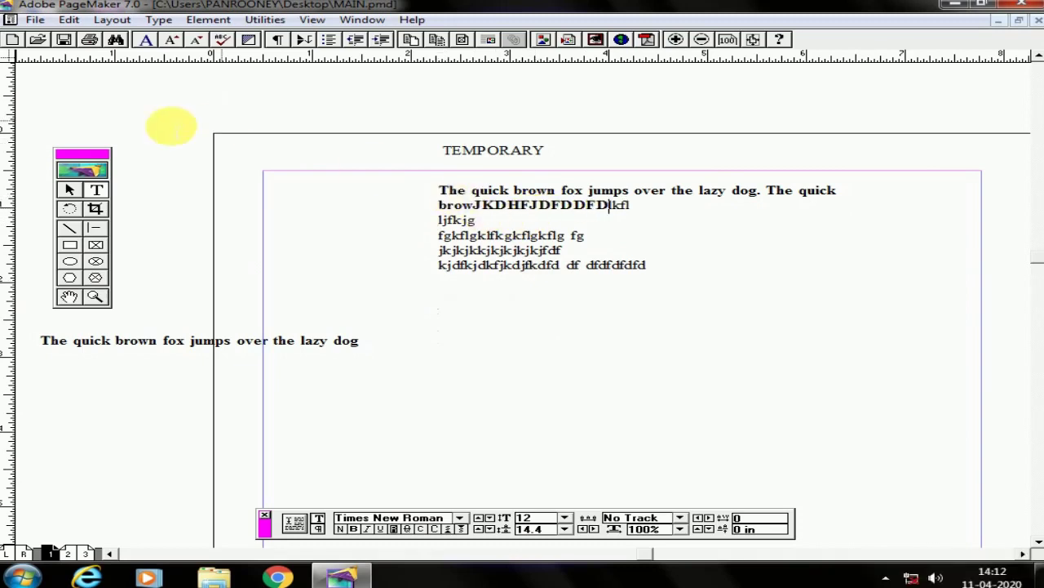
# - Move the paragraph's text block to the upper-left corner of the page margins, at X 0.5 in and Y 0.5 in
pyautogui.click(70, 190)
pyautogui.click(466, 234)
pyautogui.moveTo(467, 234); pyautogui.dragTo(363, 225)
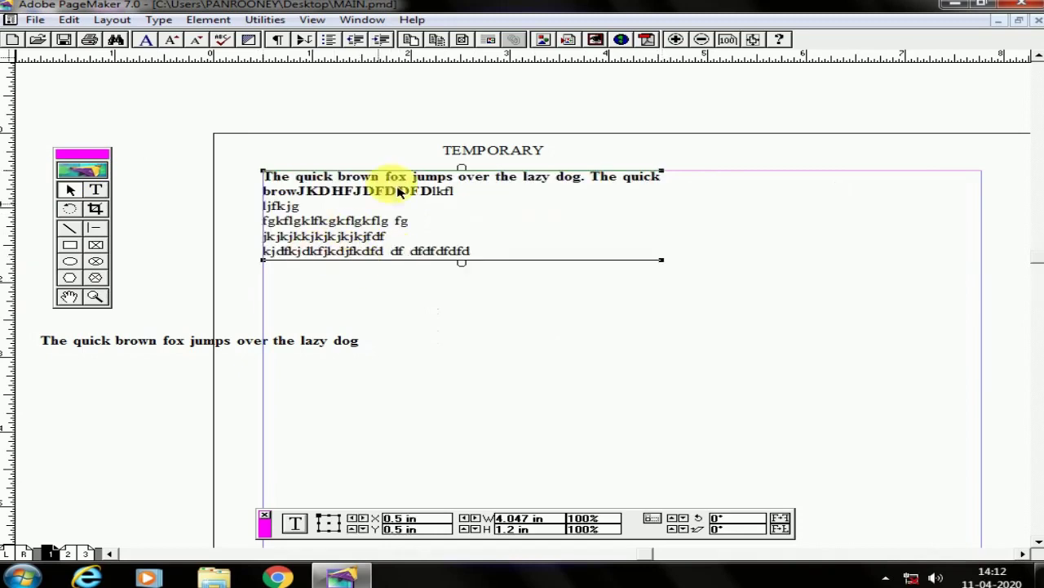
pyautogui.click(469, 156)
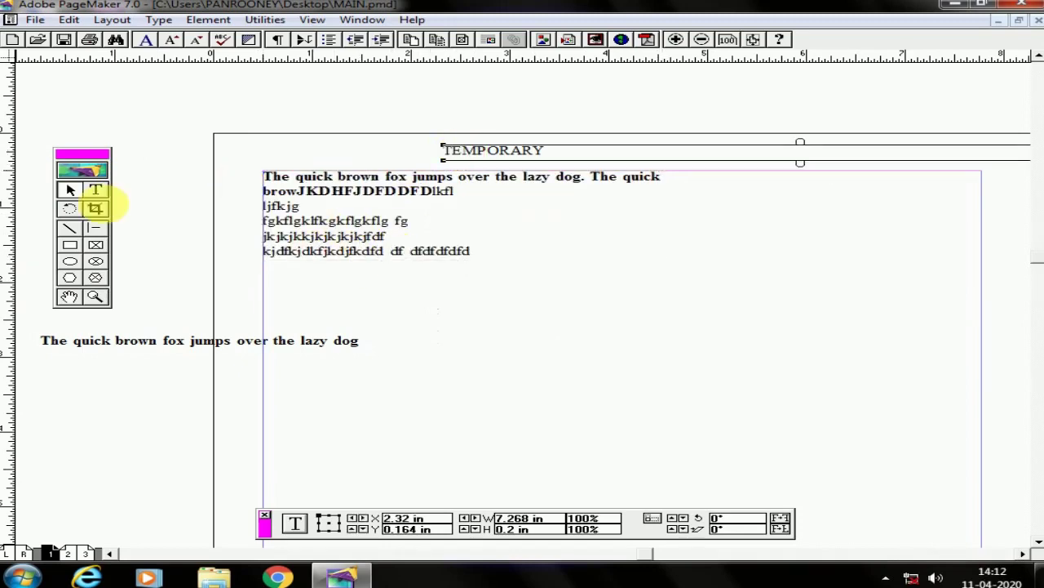
pyautogui.click(95, 189)
pyautogui.click(71, 189)
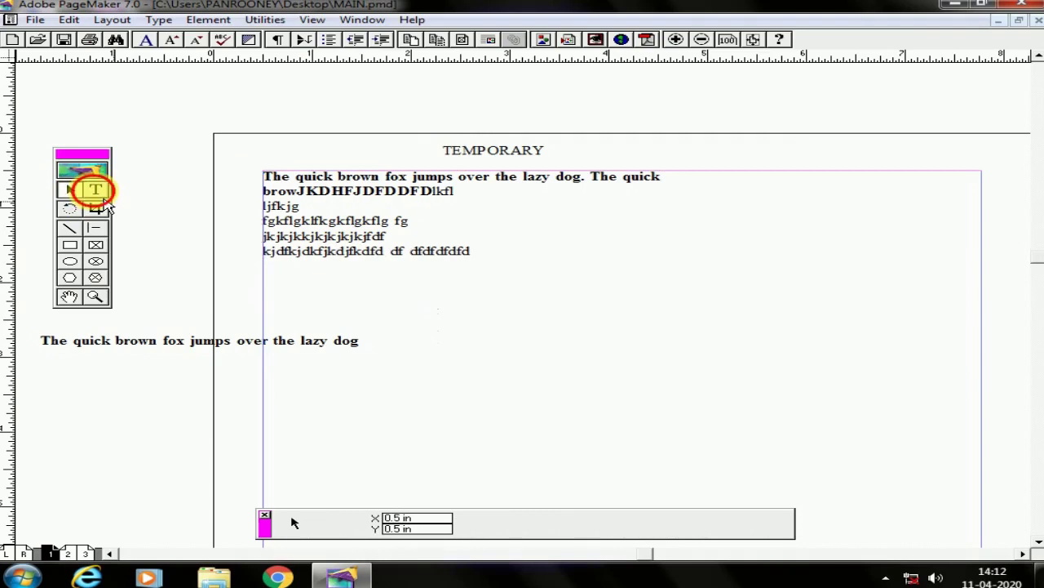
pyautogui.click(95, 191)
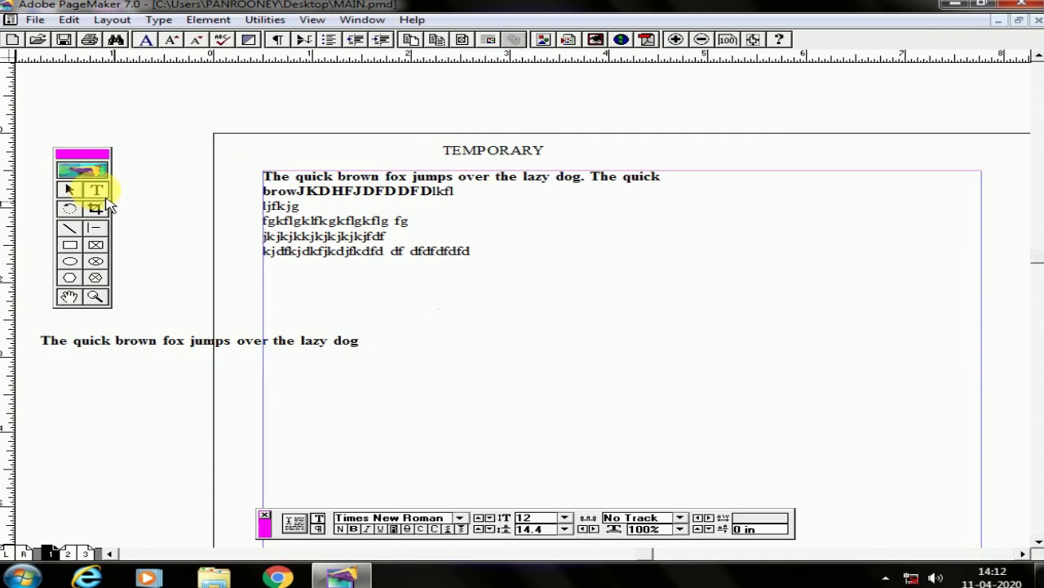
# - Save a copy of the publication on the Desktop under the file name TEMPORARY, with no additional files
pyautogui.click(37, 20)
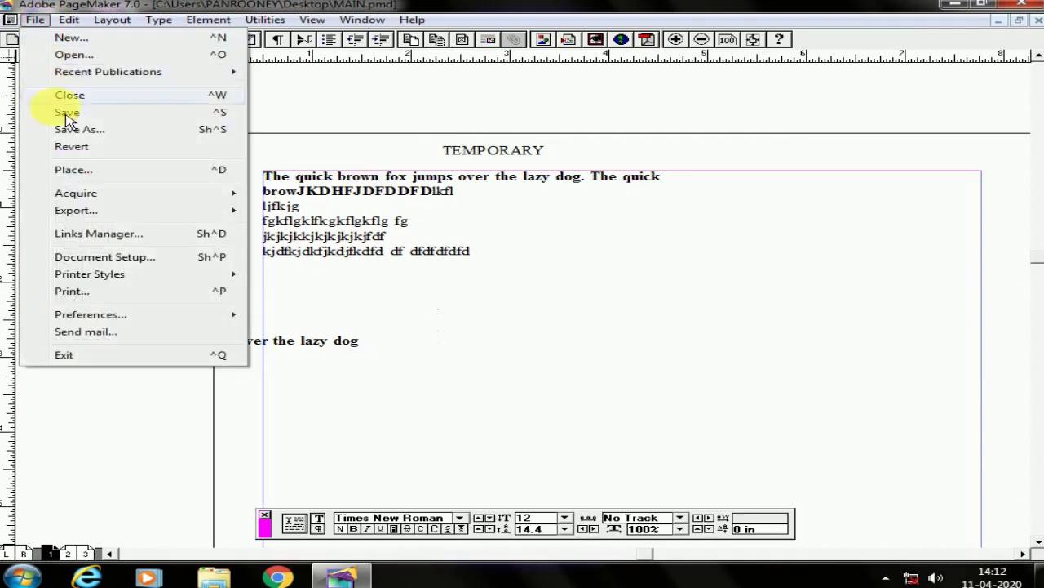
pyautogui.click(78, 130)
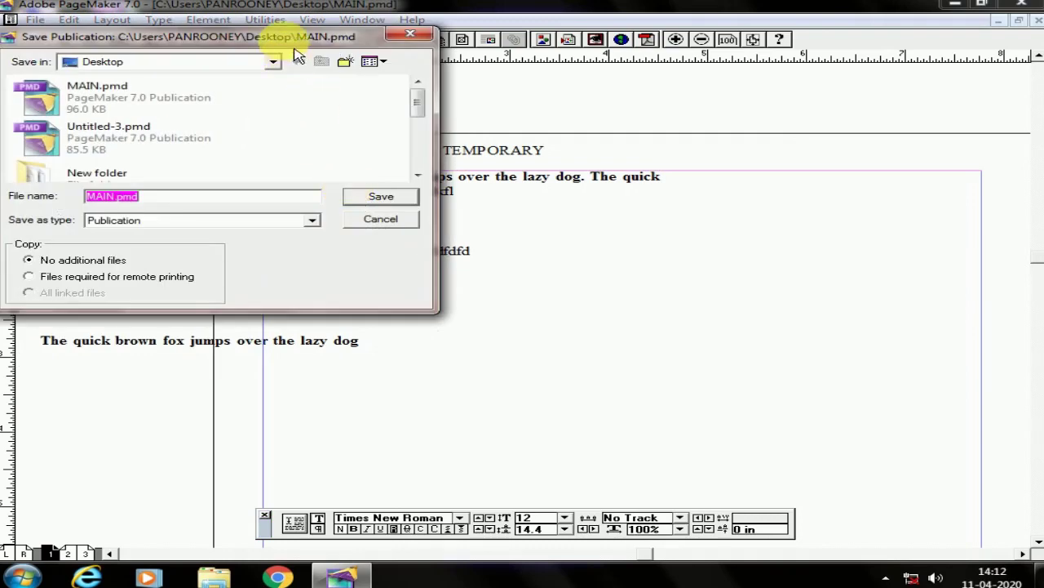
pyautogui.moveTo(285, 41); pyautogui.dragTo(604, 51)
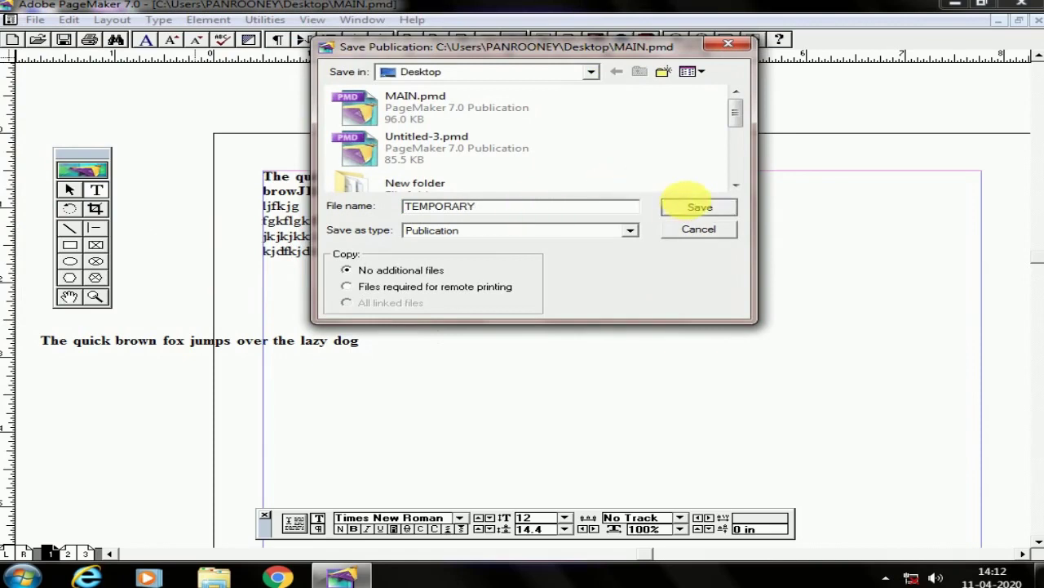
pyautogui.click(699, 206)
# - Close PageMaker and delete TEMPORARY.pmd from the desktop
pyautogui.click(1022, 4)
pyautogui.moveTo(215, 93); pyautogui.dragTo(138, 273)
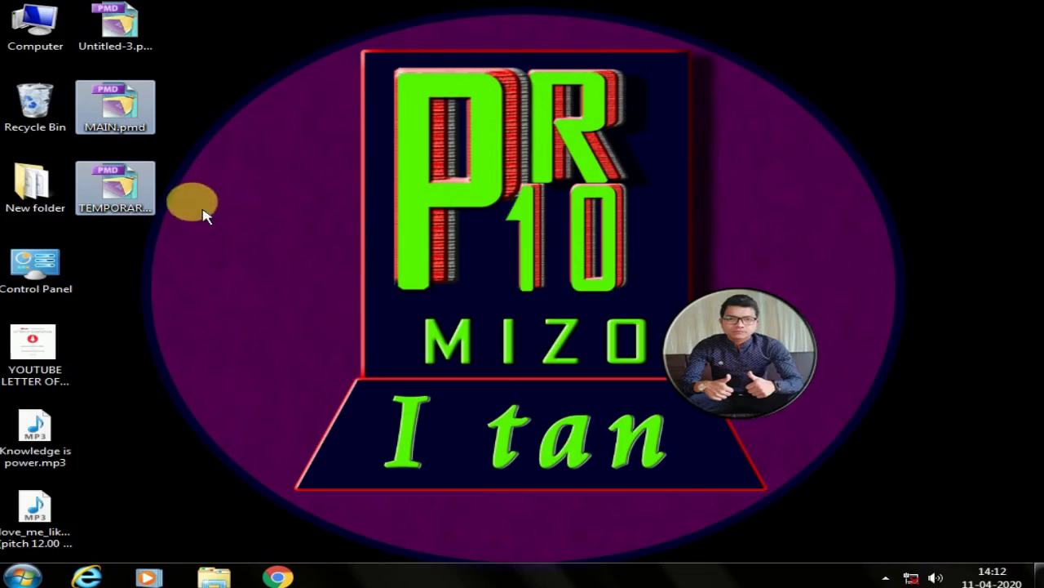
pyautogui.moveTo(223, 108); pyautogui.dragTo(189, 98)
pyautogui.click(147, 192)
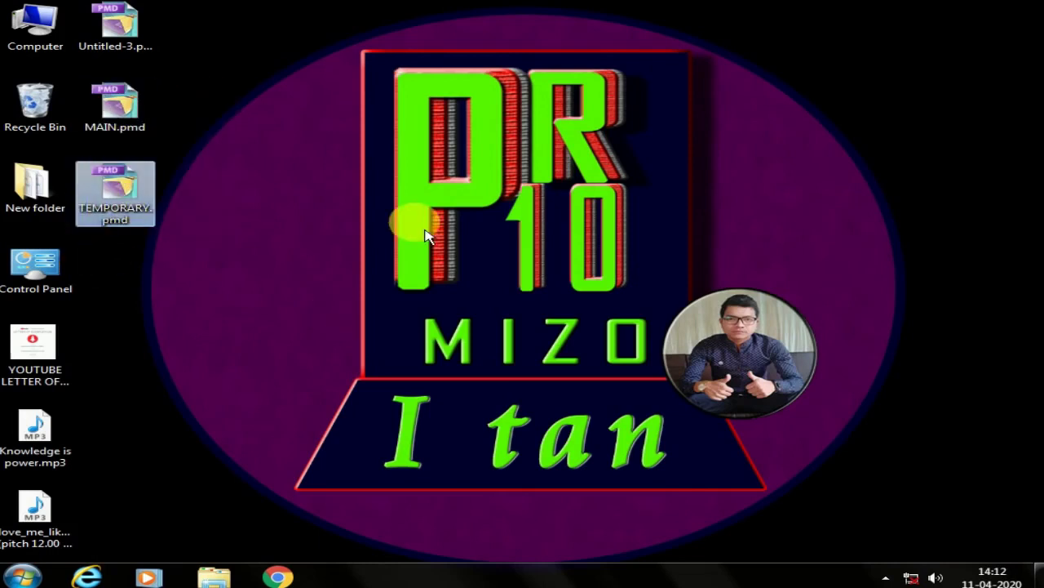
pyautogui.press('Delete')
pyautogui.press('Return')
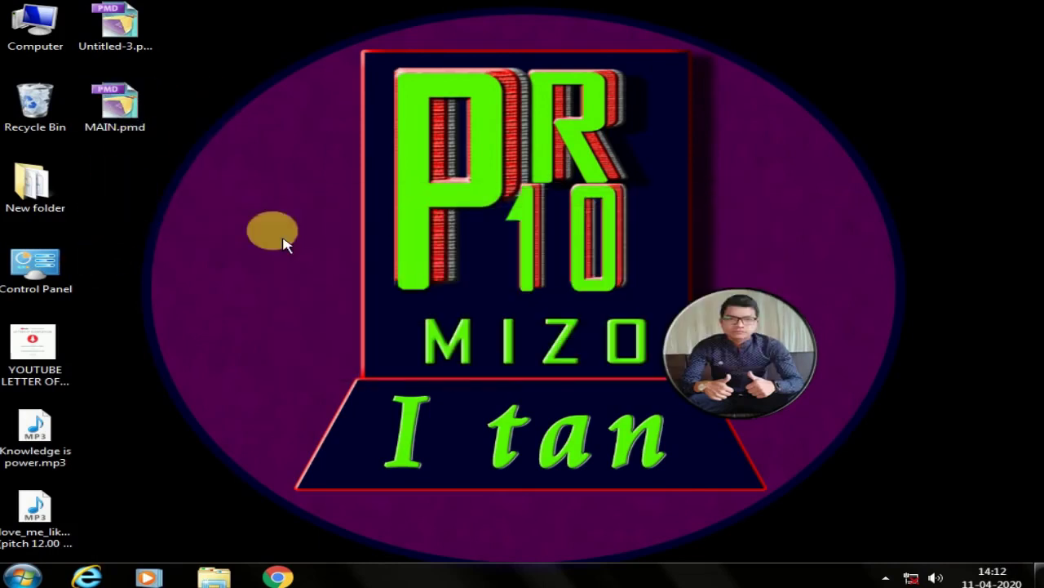
# - Reopen MAIN.pmd from the desktop without a template and replace the heading MAIN with TEMPORARY
pyautogui.doubleClick(136, 114)
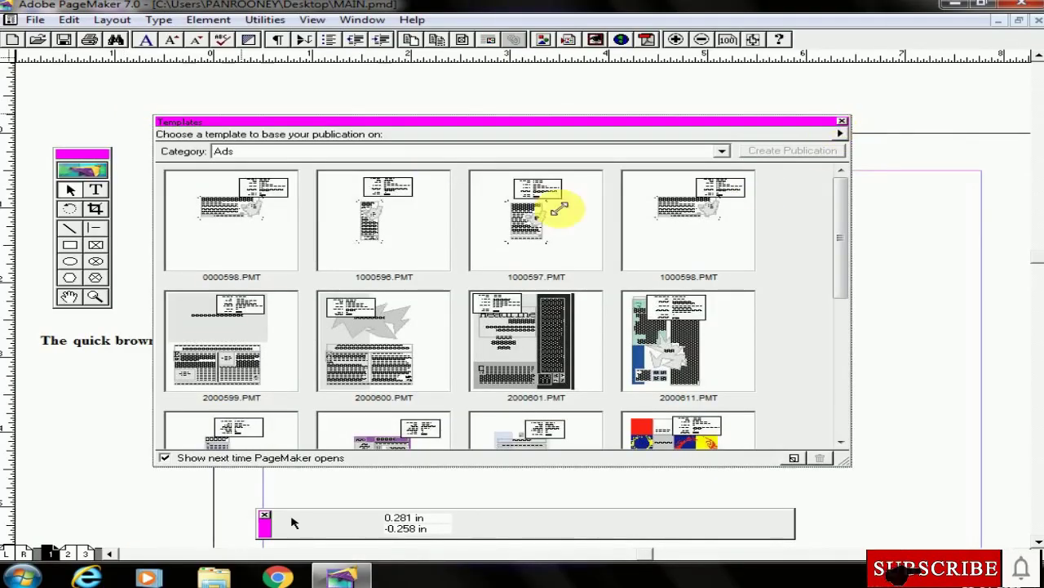
pyautogui.click(843, 120)
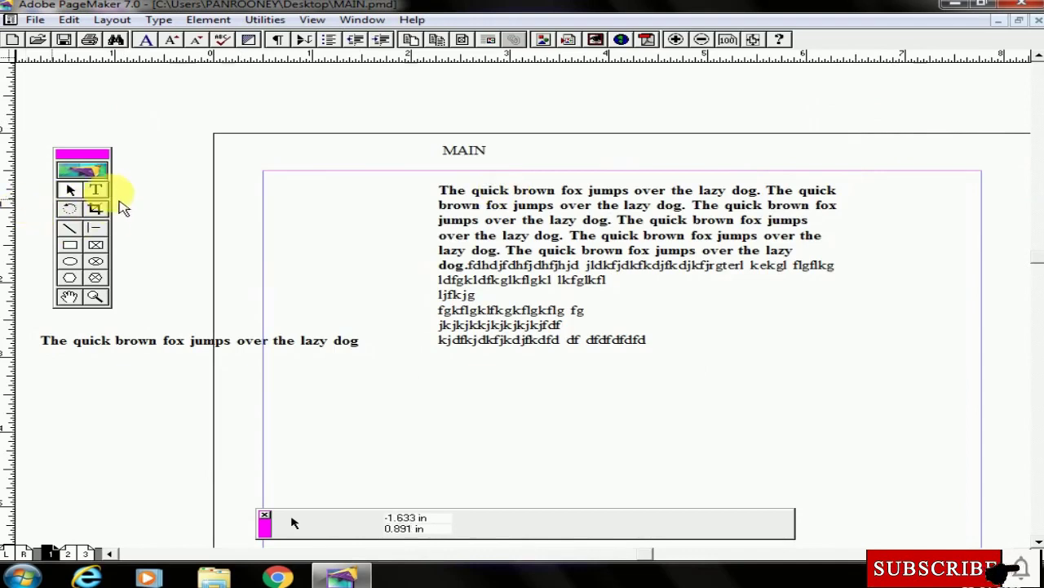
pyautogui.click(95, 189)
pyautogui.click(451, 150)
pyautogui.doubleClick(461, 152)
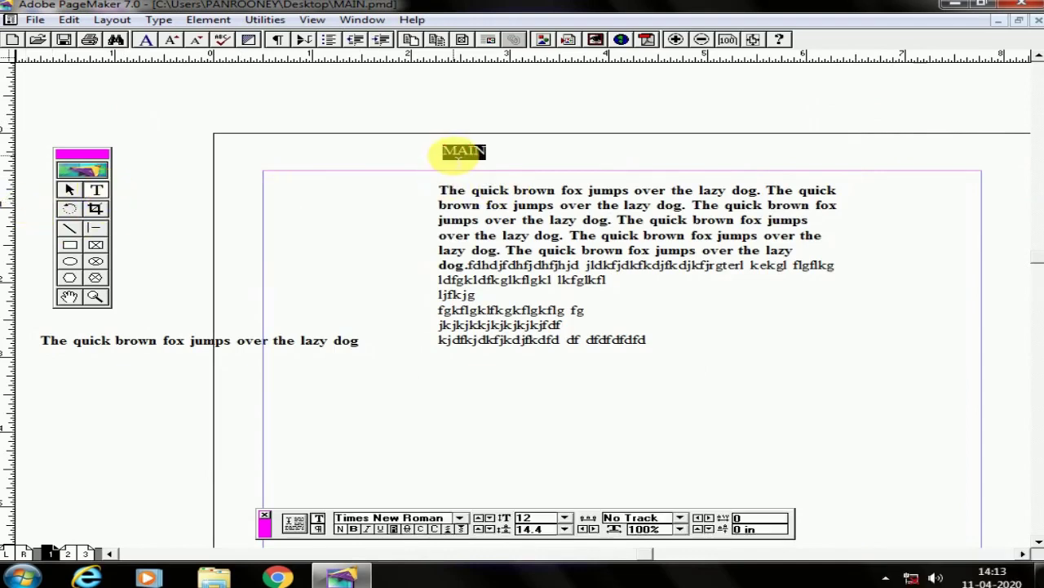
pyautogui.write('TEMPORARY')
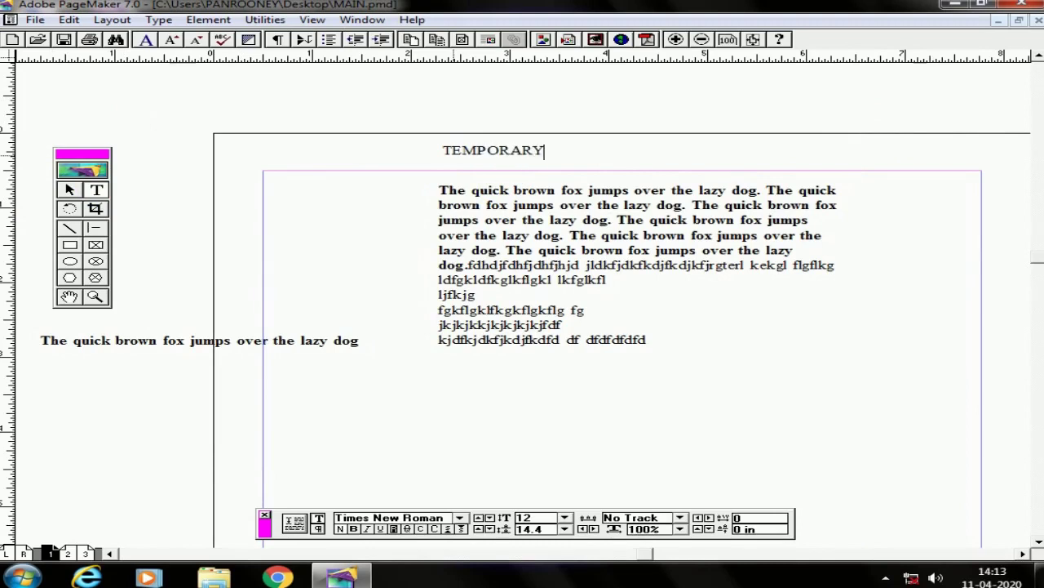
# - Save the publication under its existing name and close PageMaker
pyautogui.click(36, 20)
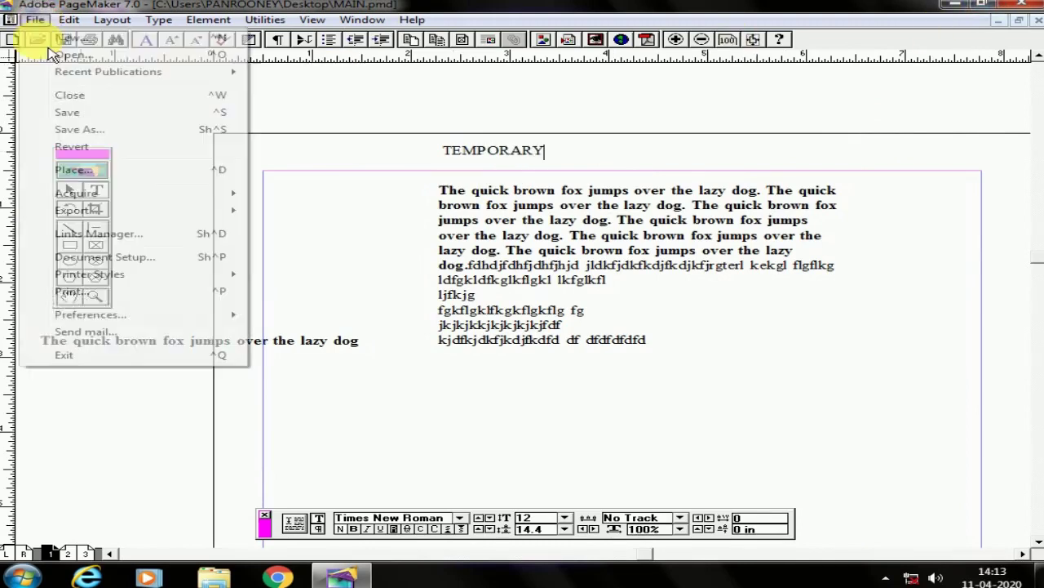
pyautogui.click(49, 112)
pyautogui.click(1022, 4)
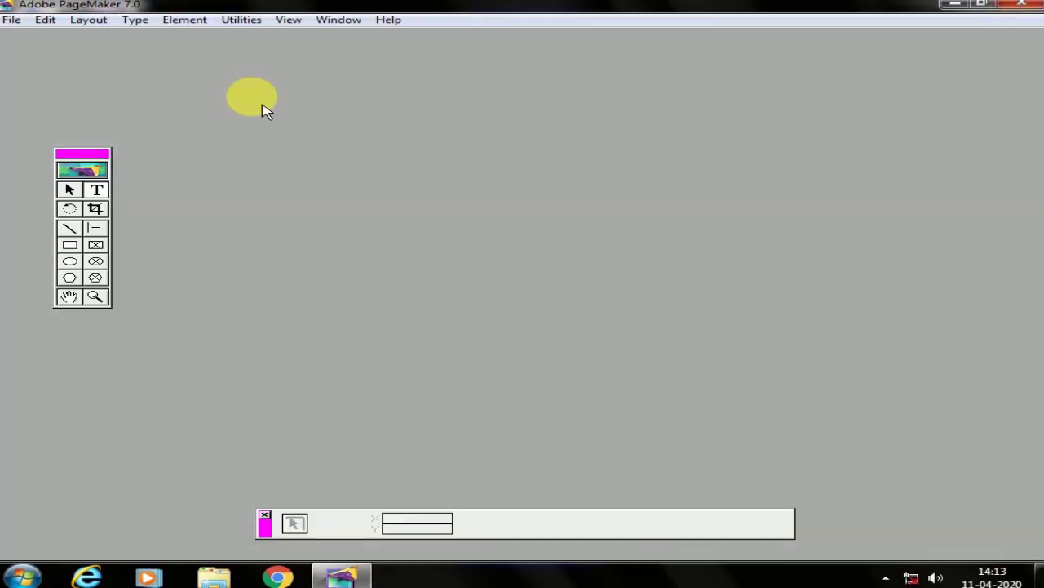
# - Open MAIN.pmd from the desktop, dismiss the Templates palette, and select the heading's text block
pyautogui.doubleClick(110, 96)
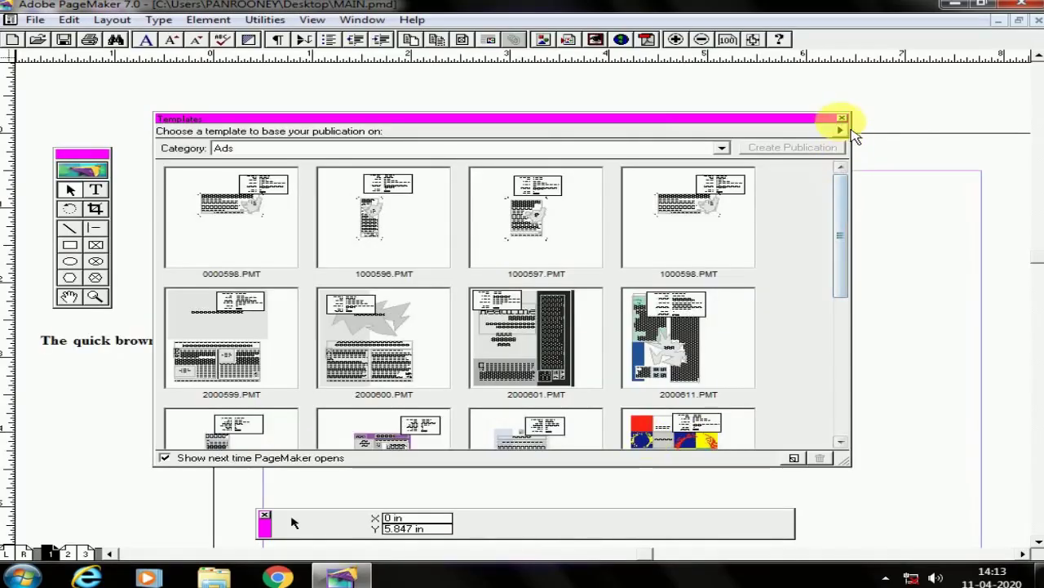
pyautogui.click(842, 118)
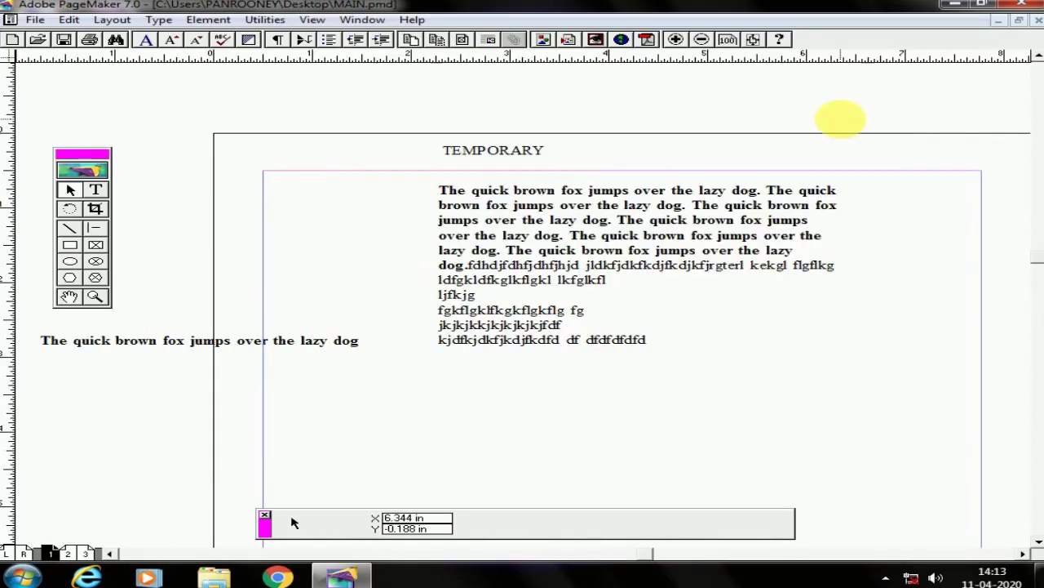
pyautogui.click(537, 161)
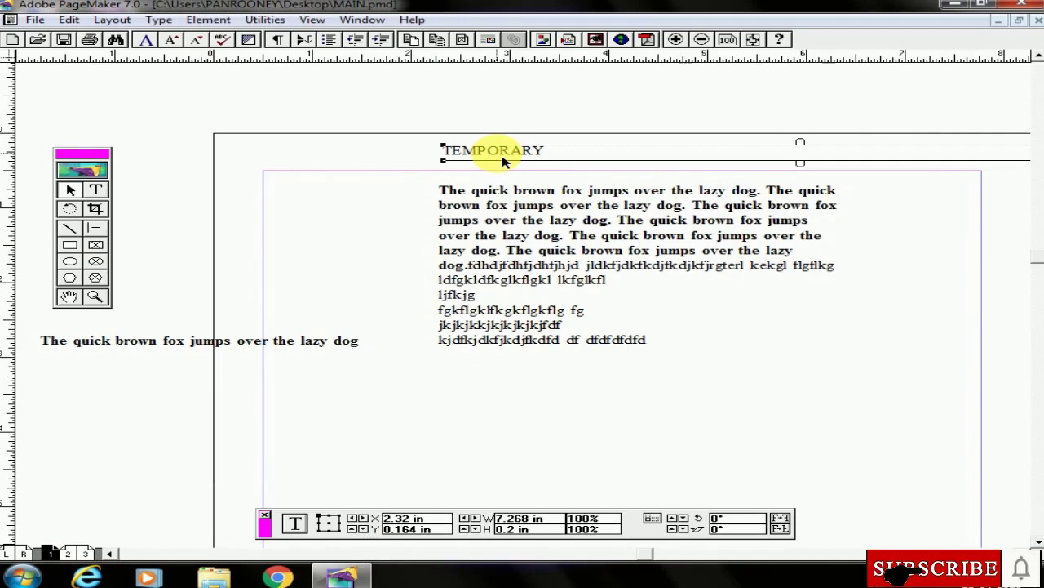
# - Close PageMaker, open MAIN.pmd from the desktop again, and dismiss the Templates palette
pyautogui.click(35, 20)
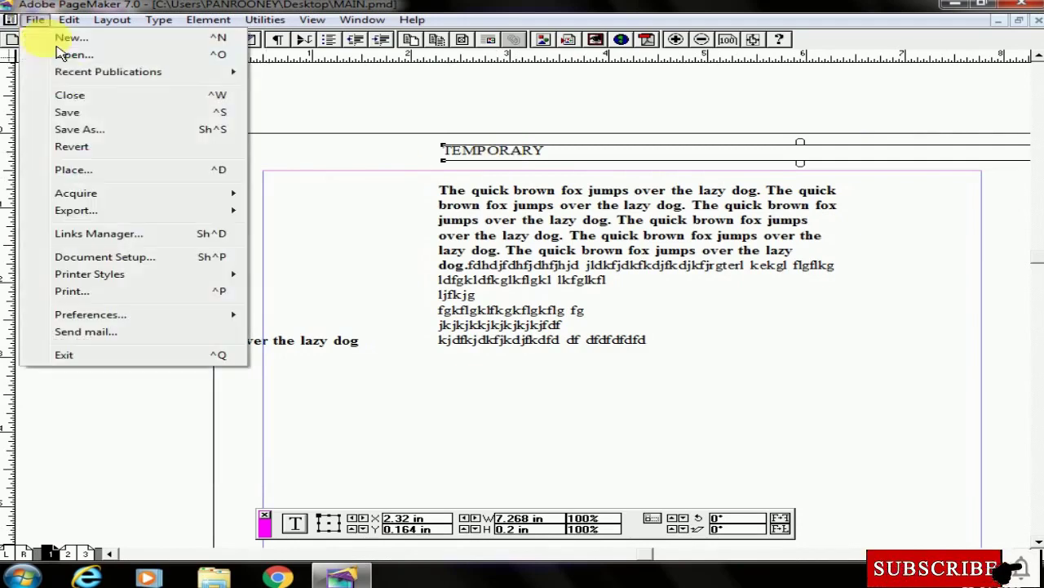
pyautogui.click(153, 154)
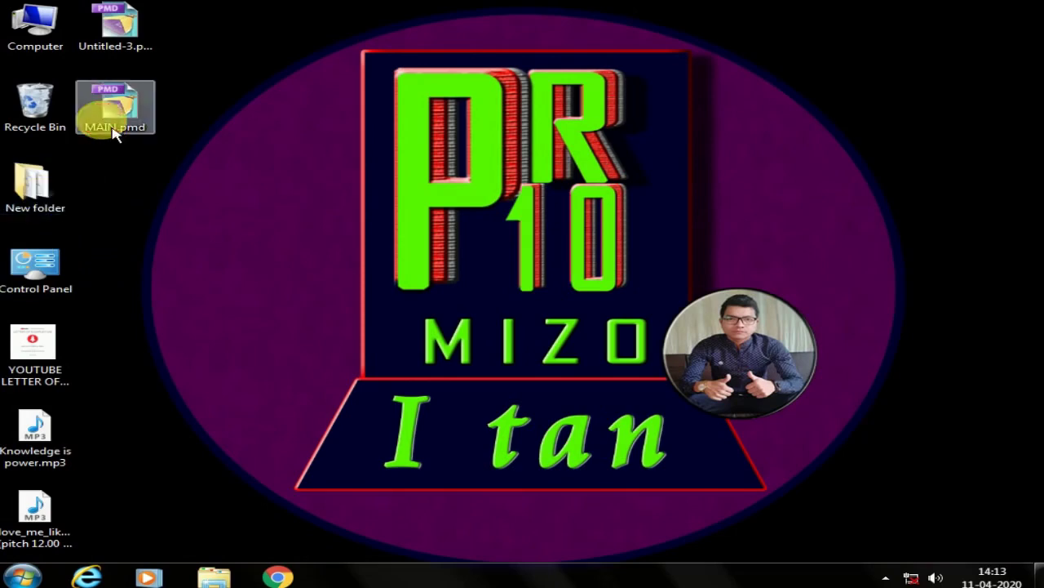
pyautogui.doubleClick(114, 130)
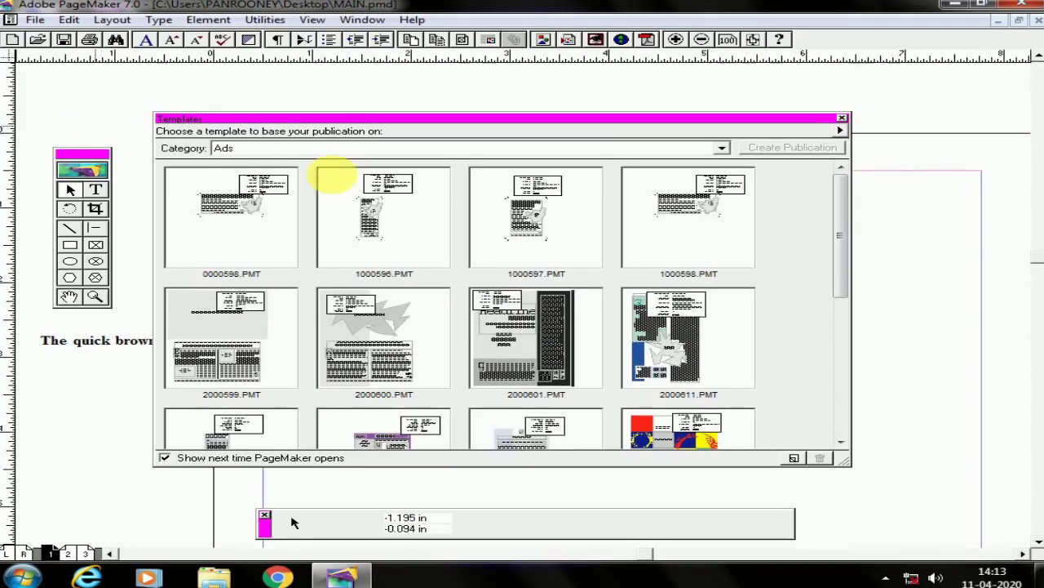
pyautogui.click(842, 119)
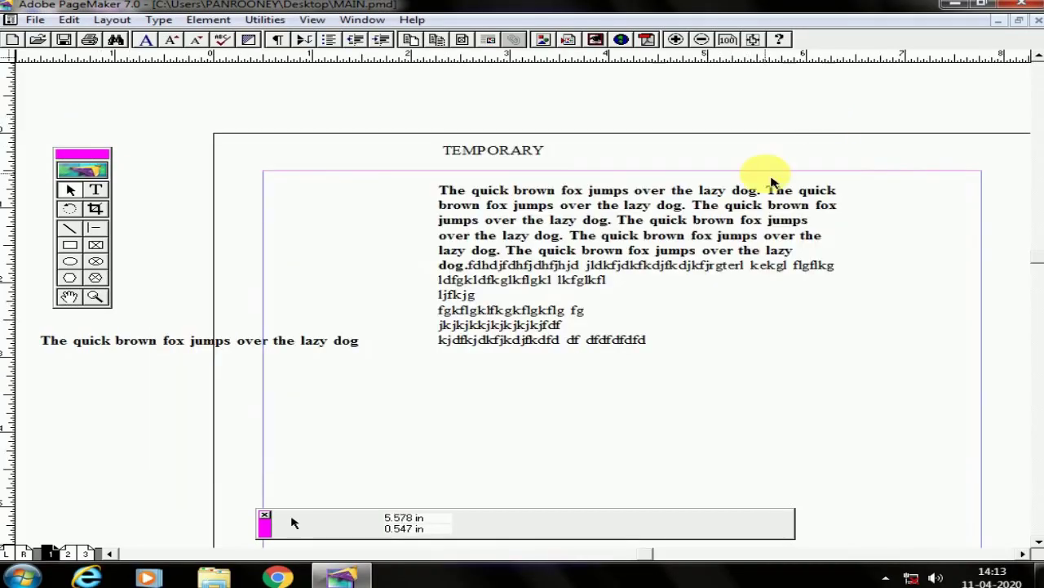
# - Move the paragraph block to the page's left margin, then delete both the paragraph and the heading TEMPORARY
pyautogui.moveTo(512, 240); pyautogui.dragTo(380, 243)
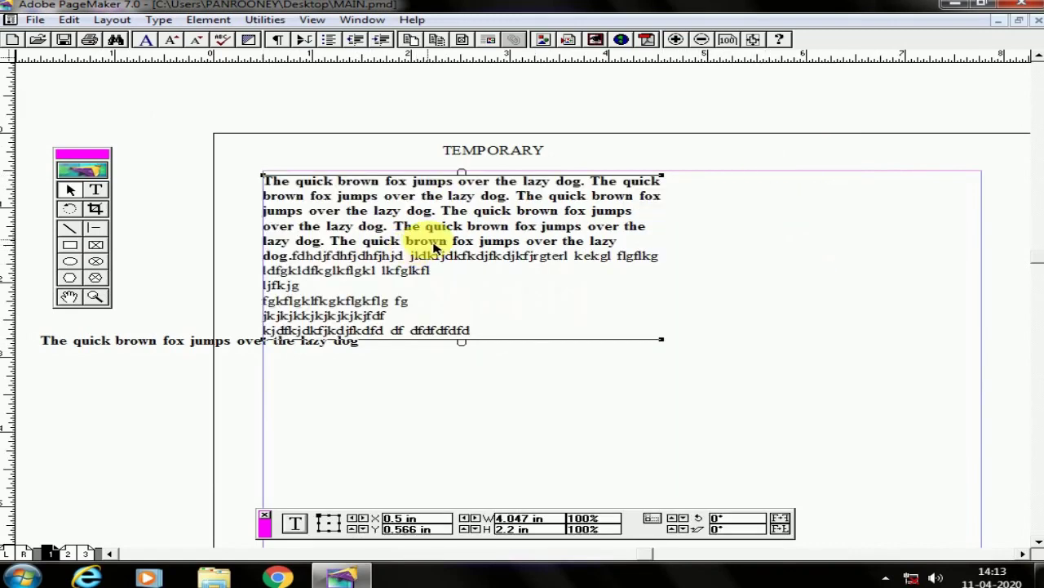
pyautogui.press('Delete')
pyautogui.click(501, 156)
pyautogui.press('Delete')
# - Enter three lines of sample text at the left margin: KFJDKFJKDJF, DKFJKDJFKD and KJDFKJDKFJ
pyautogui.click(95, 189)
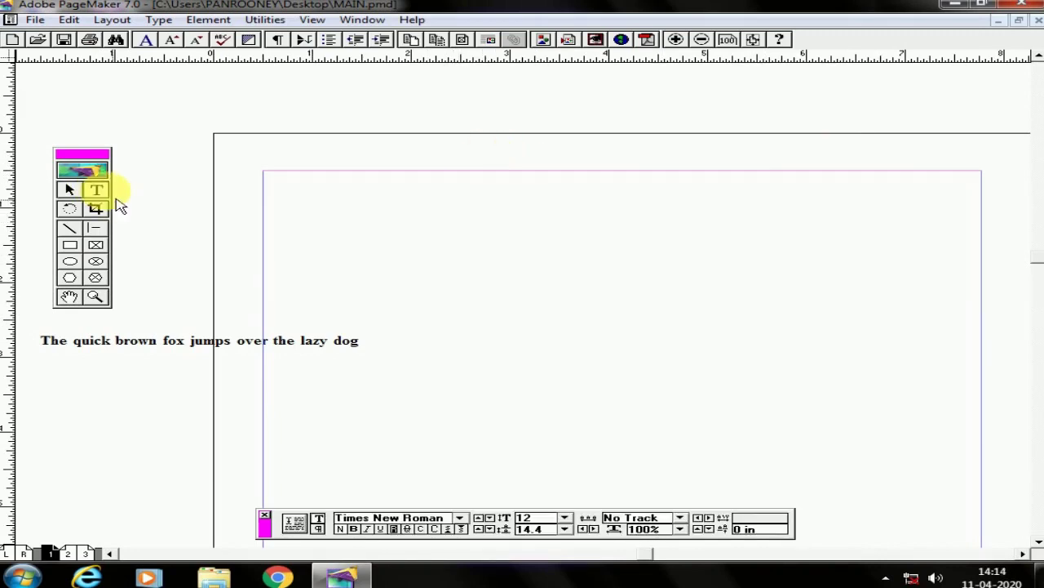
pyautogui.click(263, 211)
pyautogui.write('KFJDKFJKDJF')
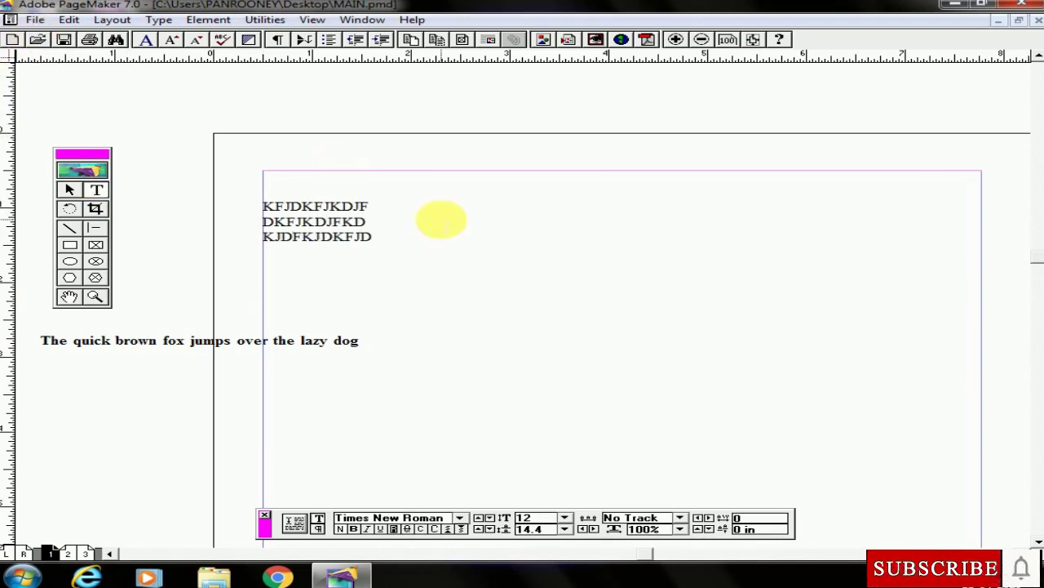
pyautogui.press('Return')
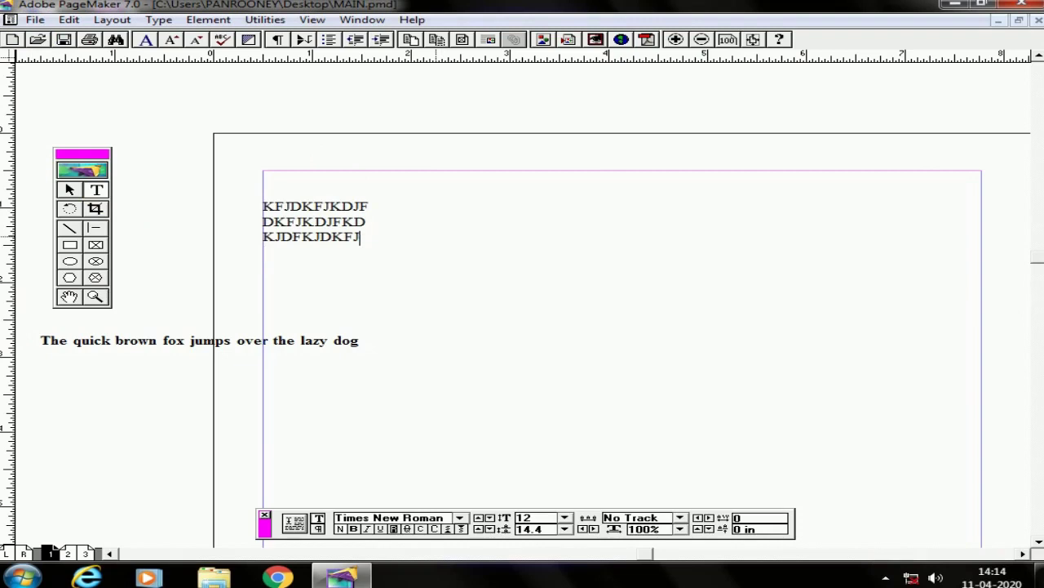
# - Revert the publication to its last saved version
pyautogui.click(35, 19)
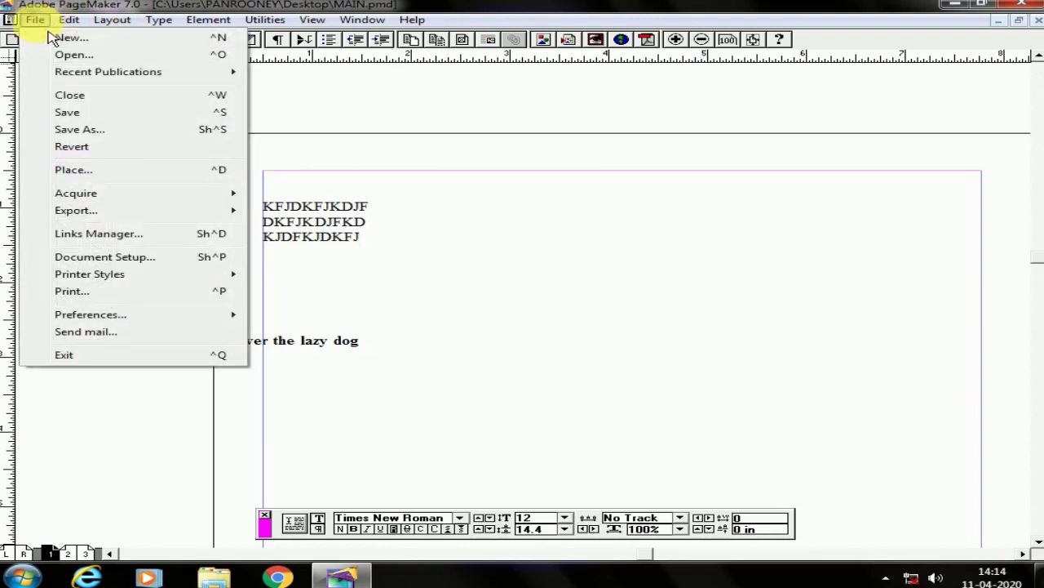
pyautogui.click(105, 161)
pyautogui.click(513, 333)
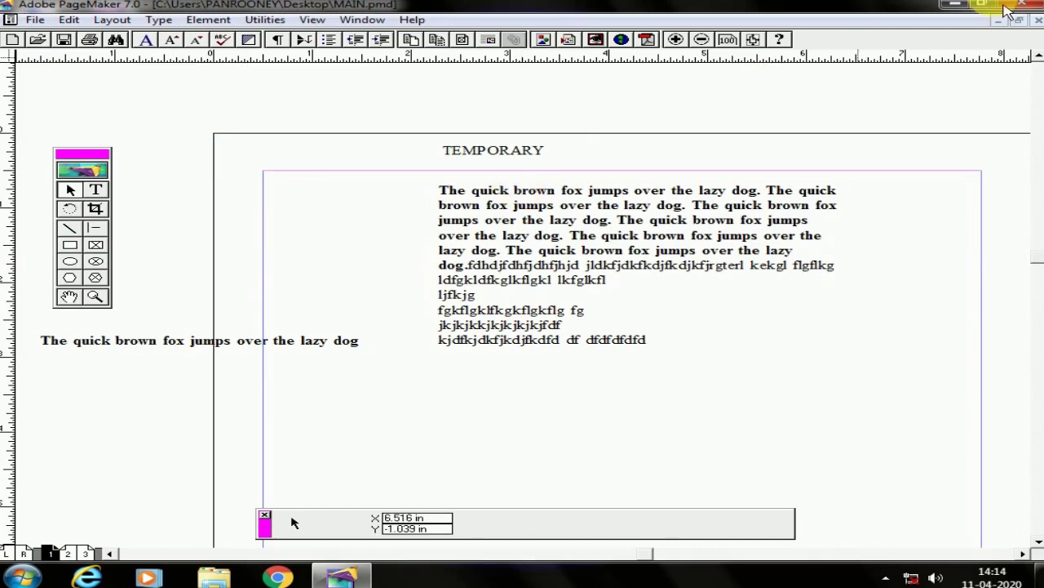
pyautogui.click(955, 4)
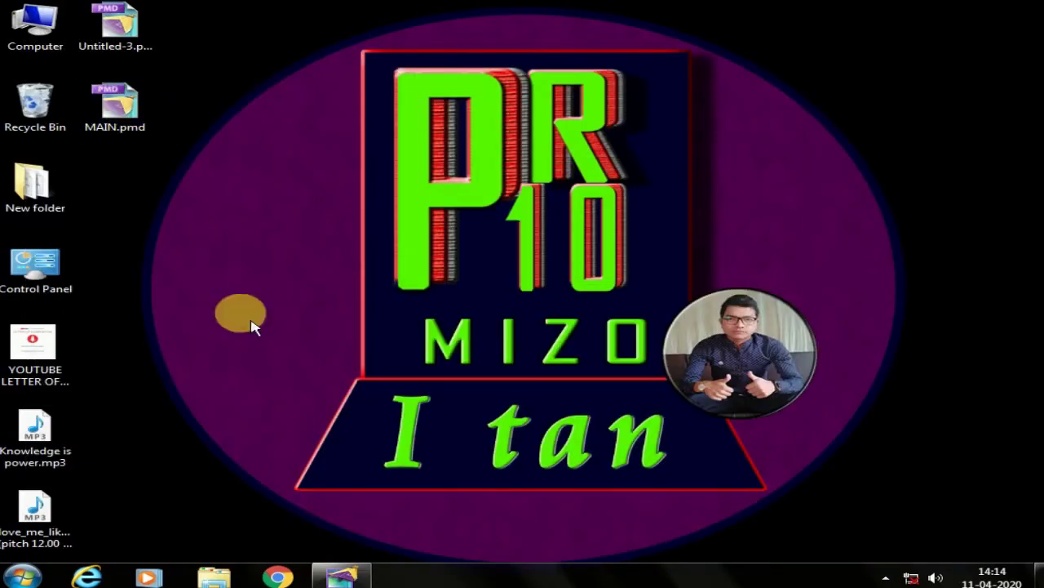
pyautogui.click(341, 575)
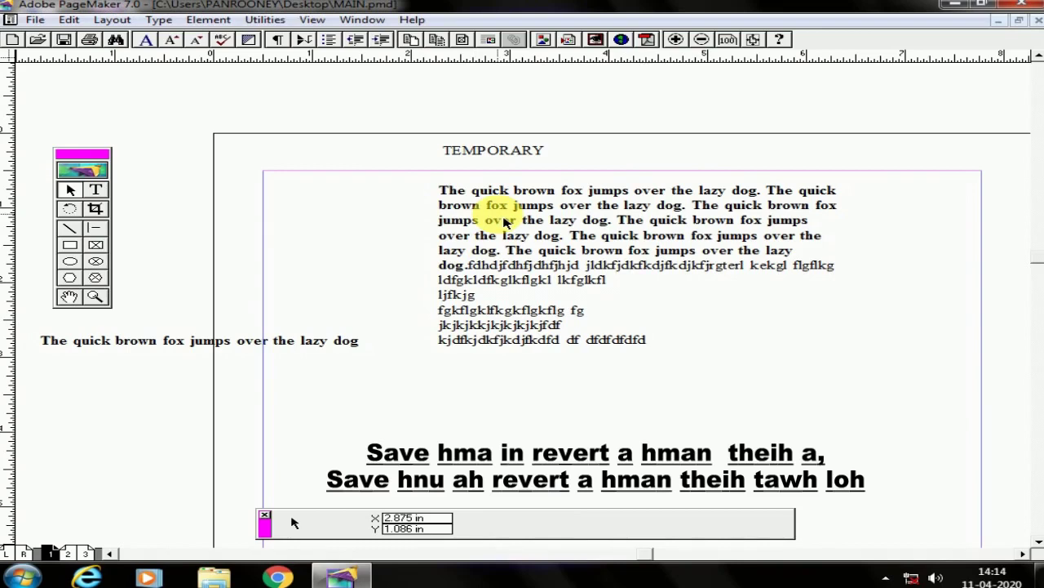
# - Delete the paragraph, the heading TEMPORARY, and the single fox sentence crossing the page's left edge
pyautogui.click(505, 222)
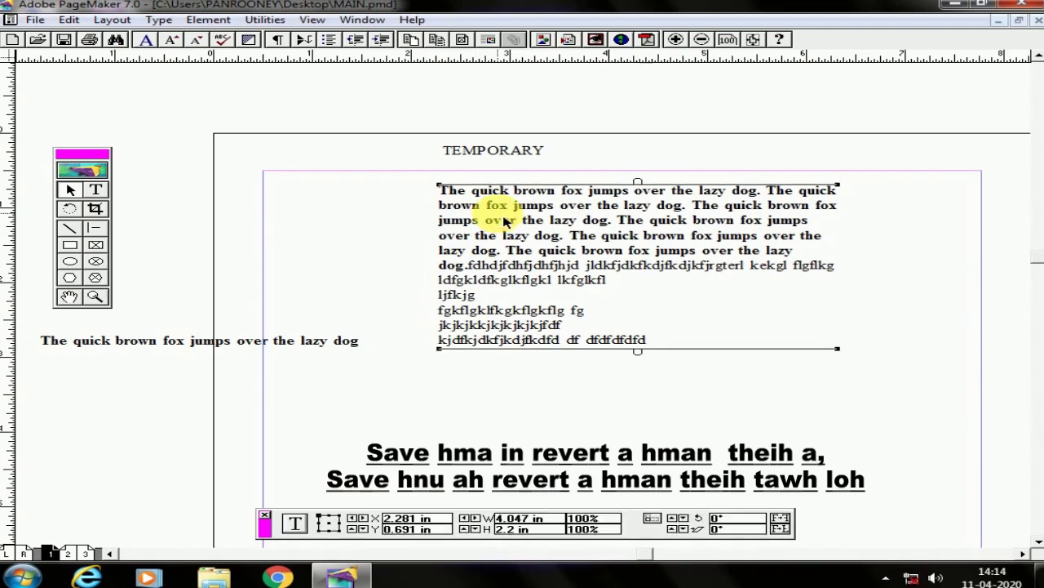
pyautogui.press('Delete')
pyautogui.click(478, 152)
pyautogui.press('Delete')
pyautogui.click(316, 346)
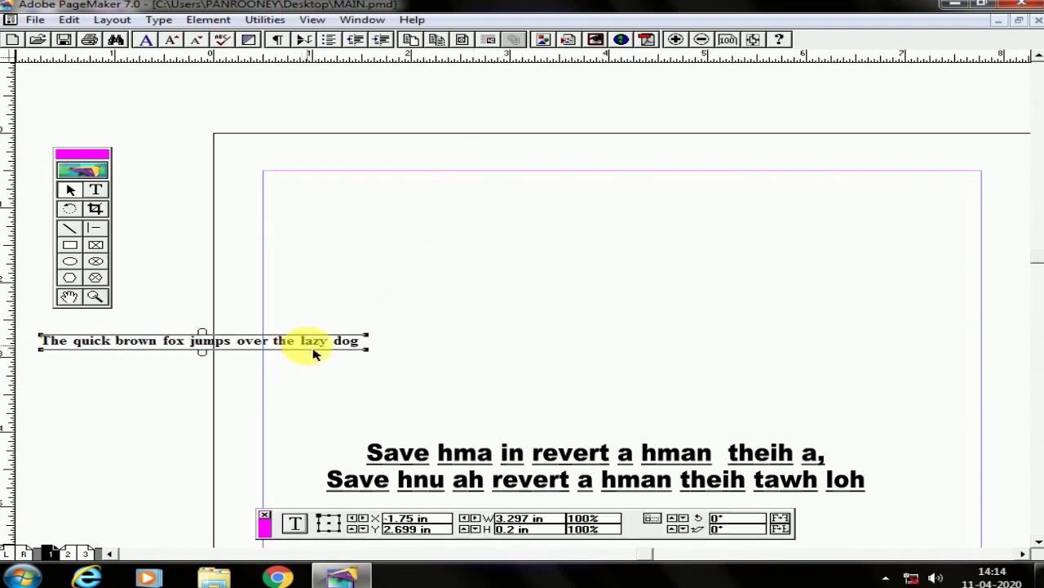
pyautogui.press('Delete')
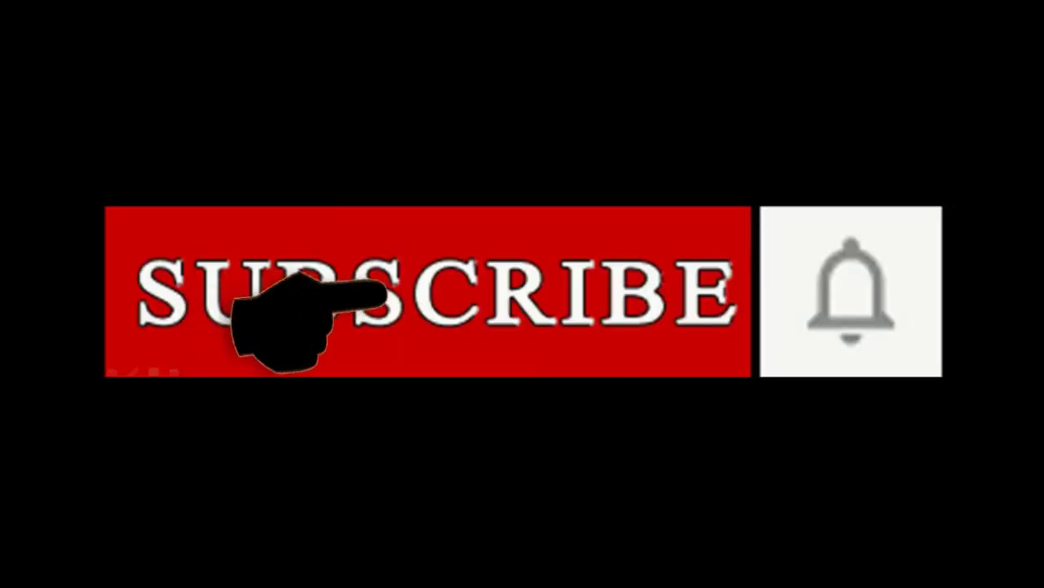